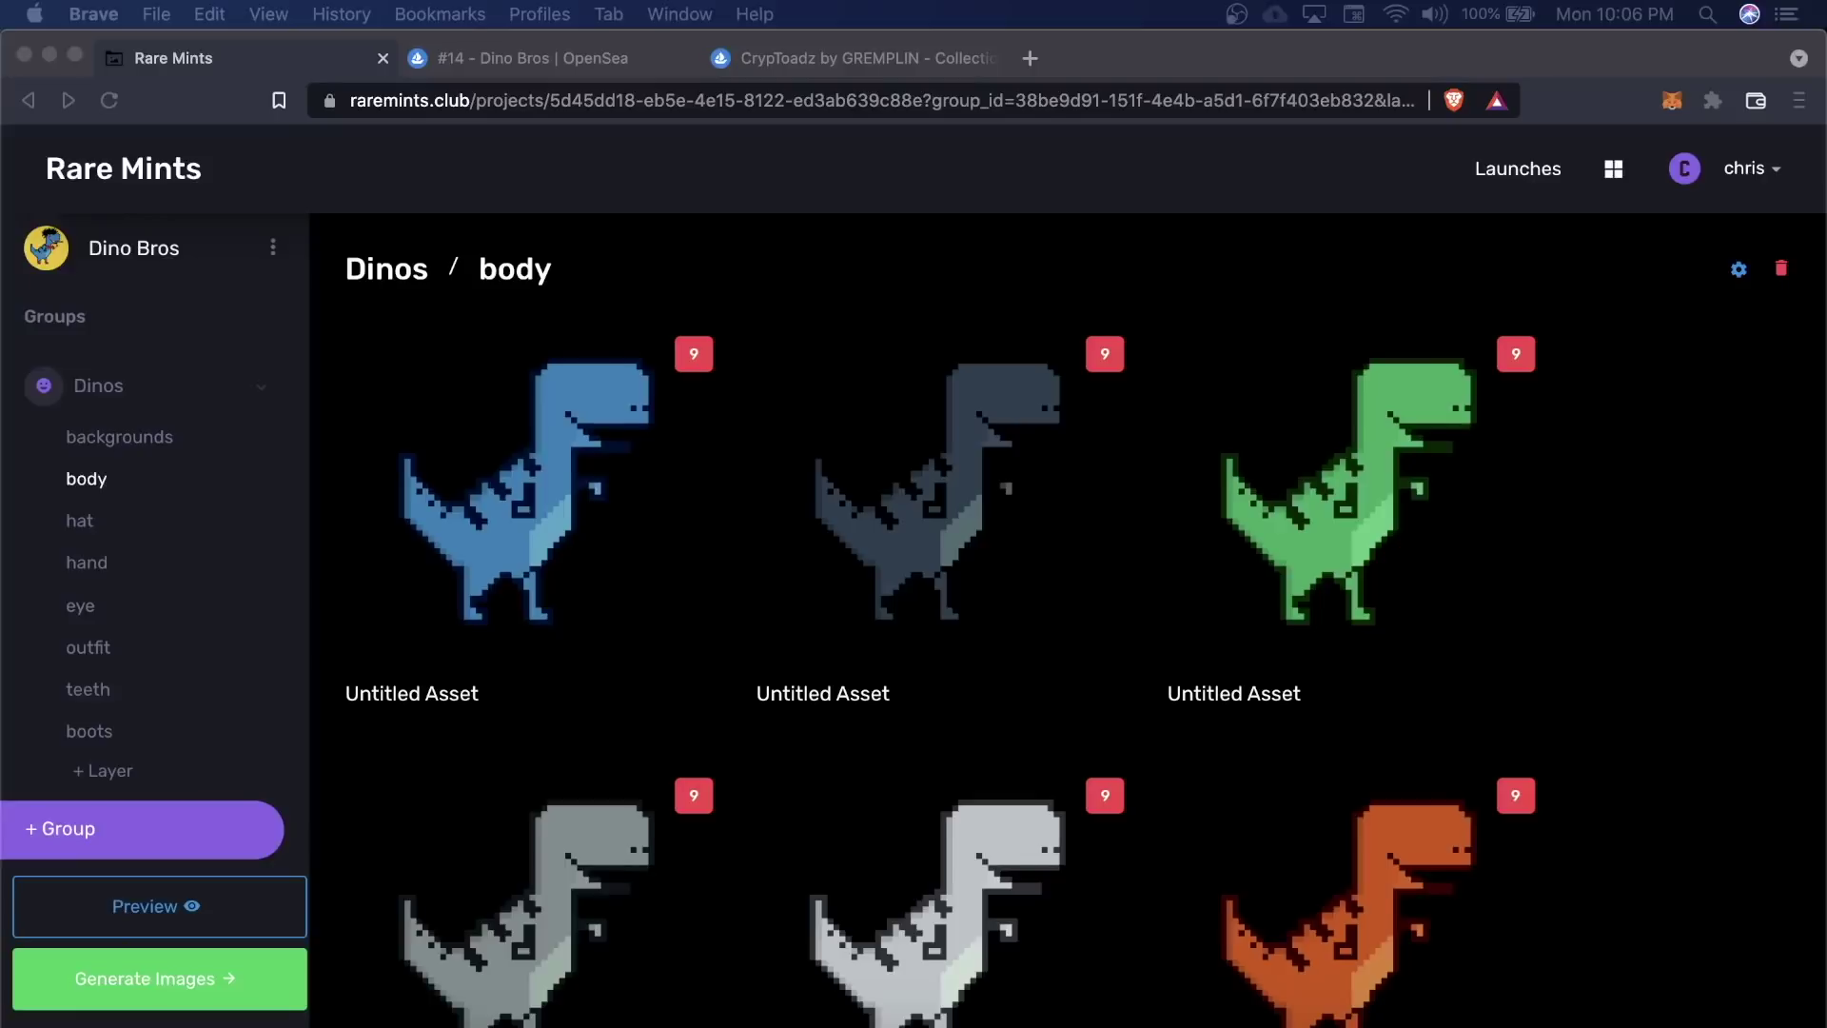
Bring the browser forward and select the Dino Bros project name in Rare Mints
click(715, 266)
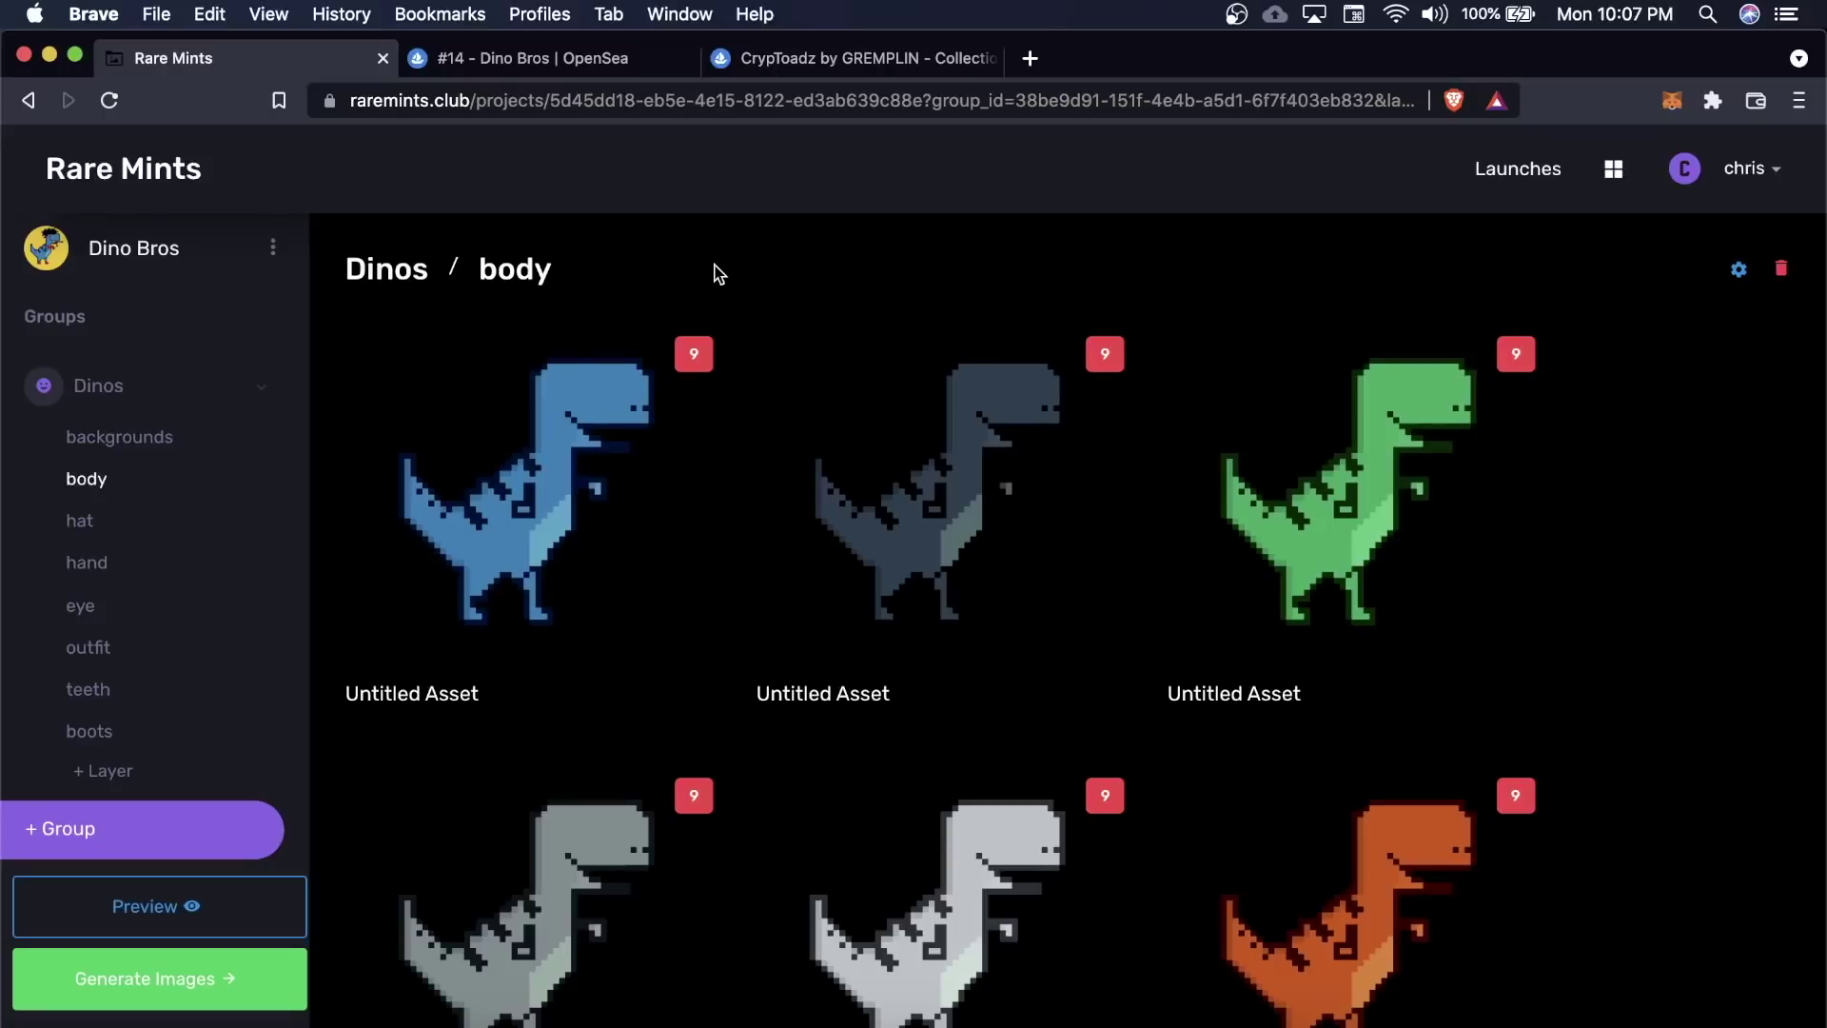
scroll(719, 274, down, 1)
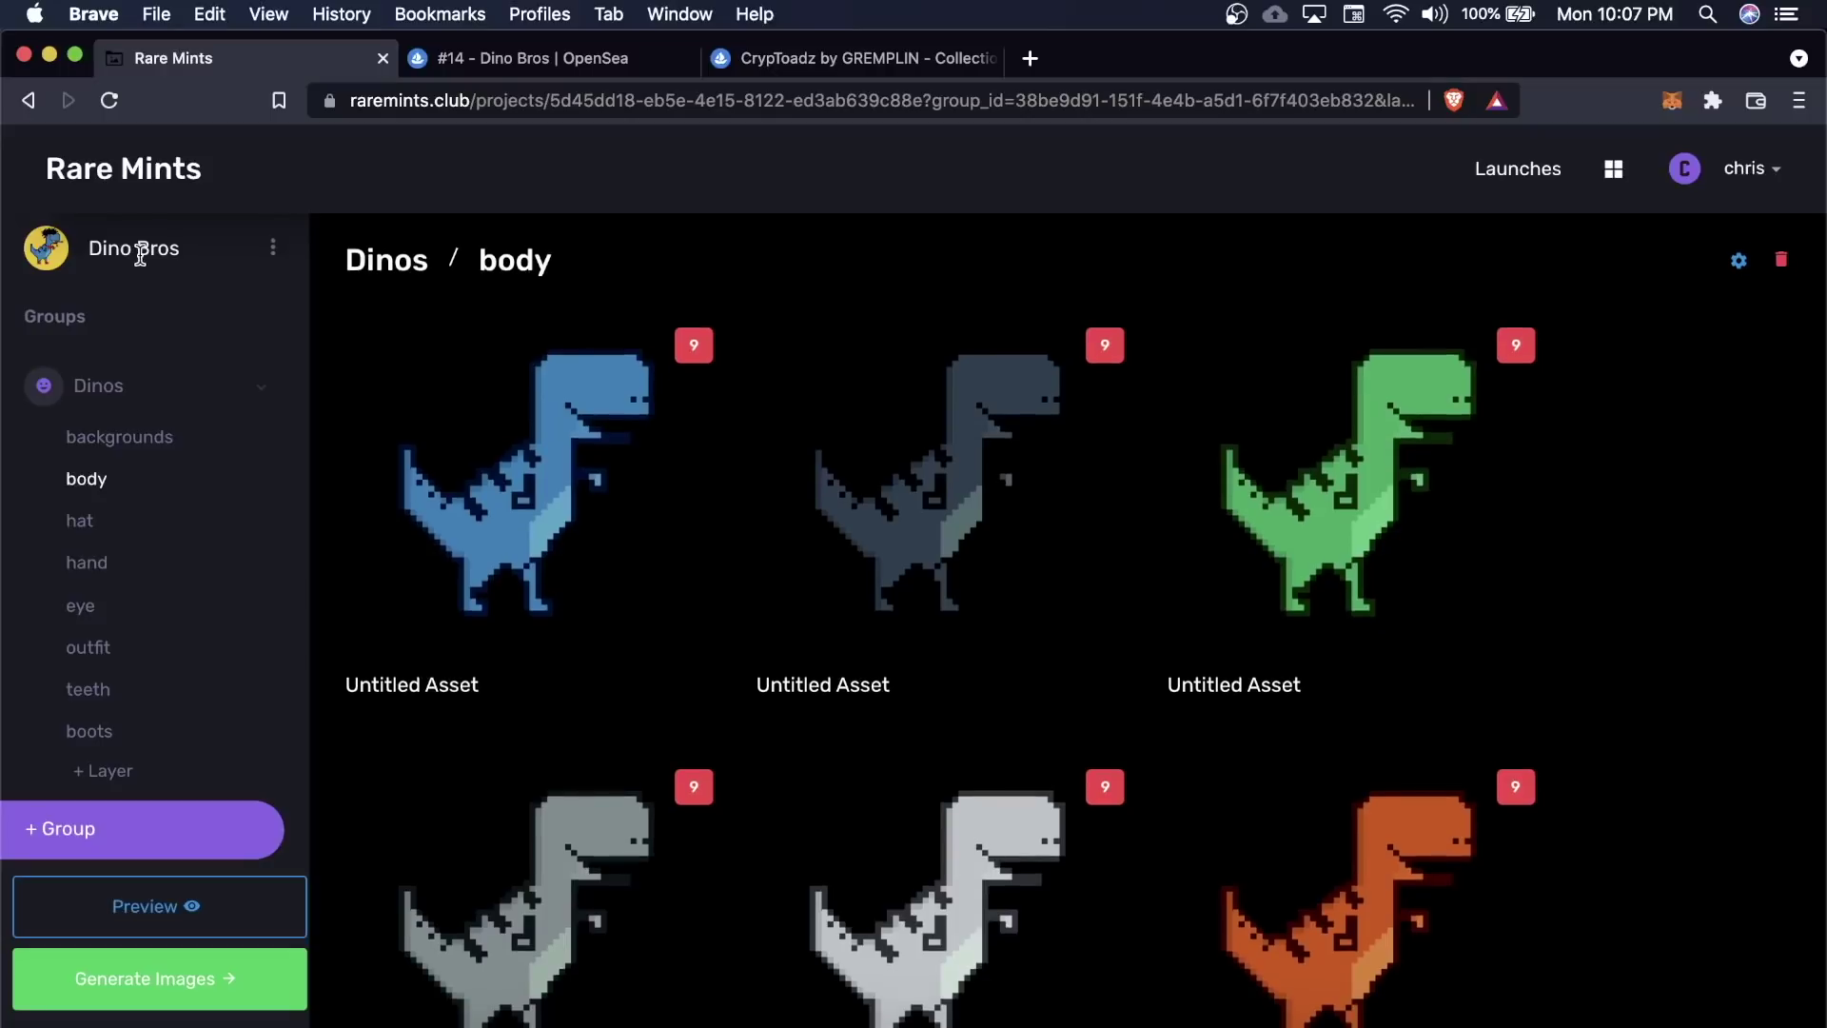
drag(198, 256, 87, 253)
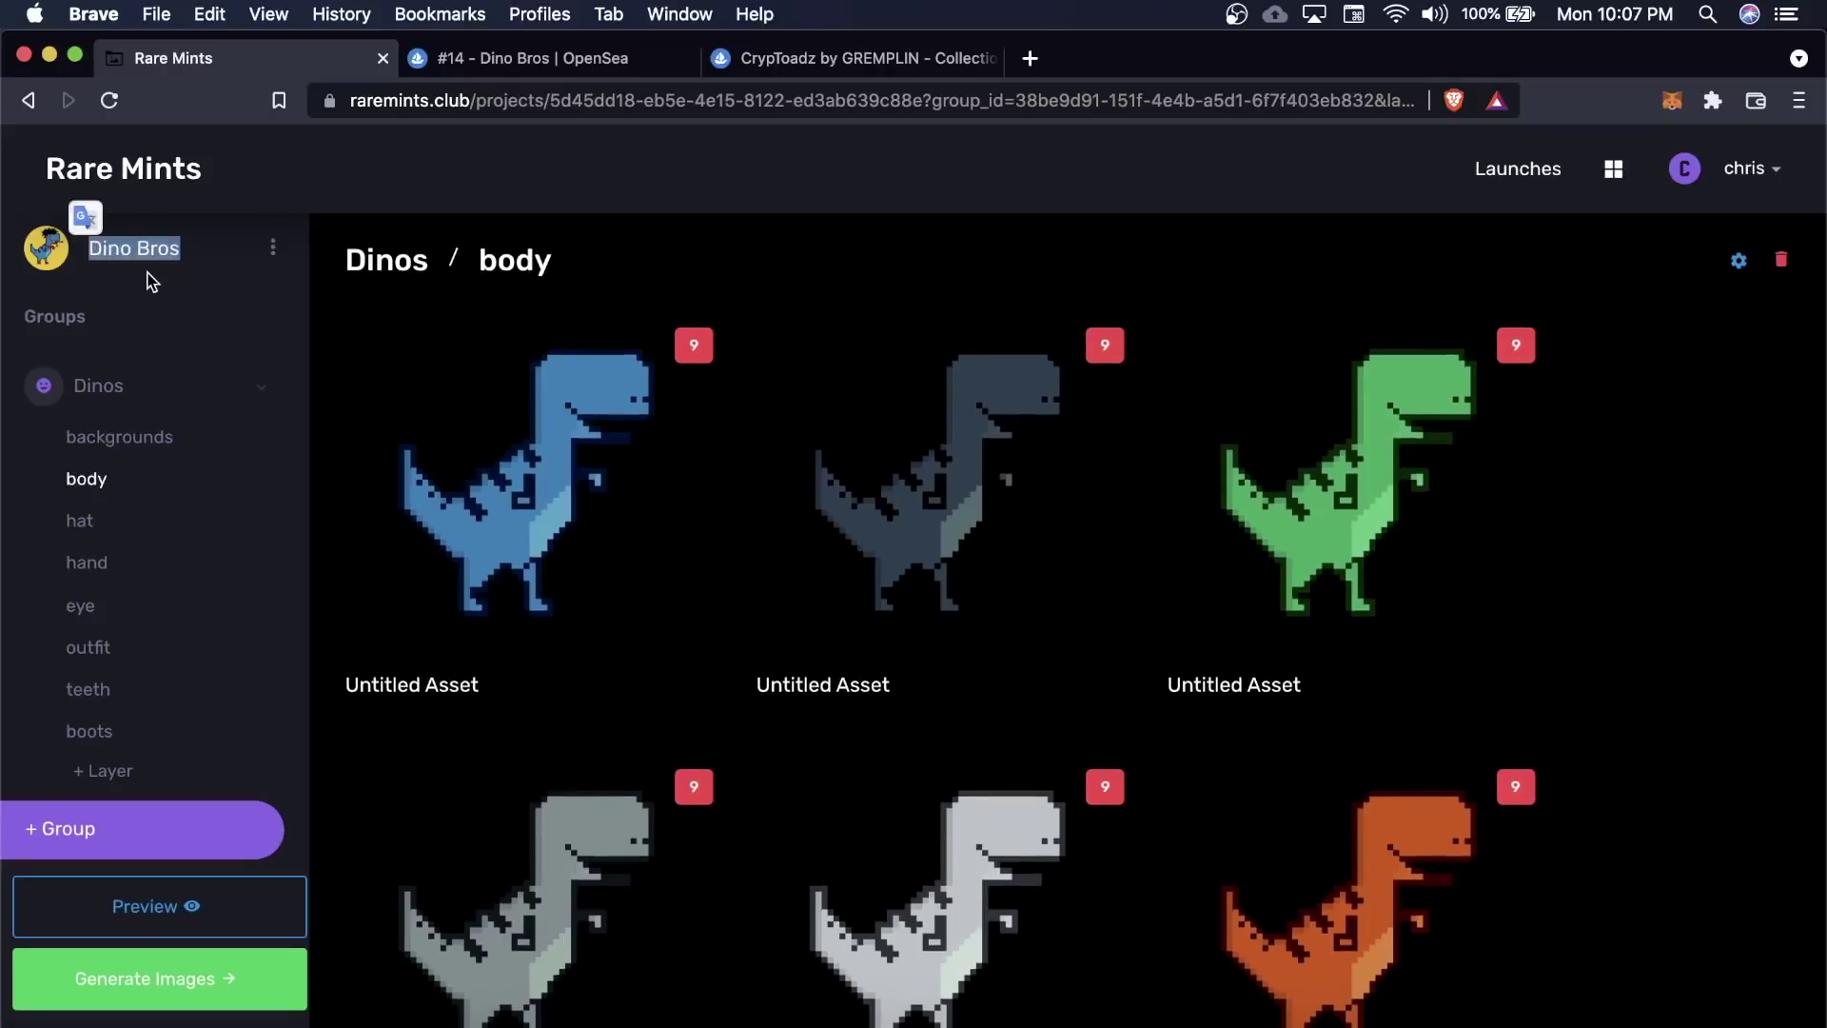
Go back from asset #14 to the OpenSea Dino Bros collection and browse its grid
key(ctrl+Tab)
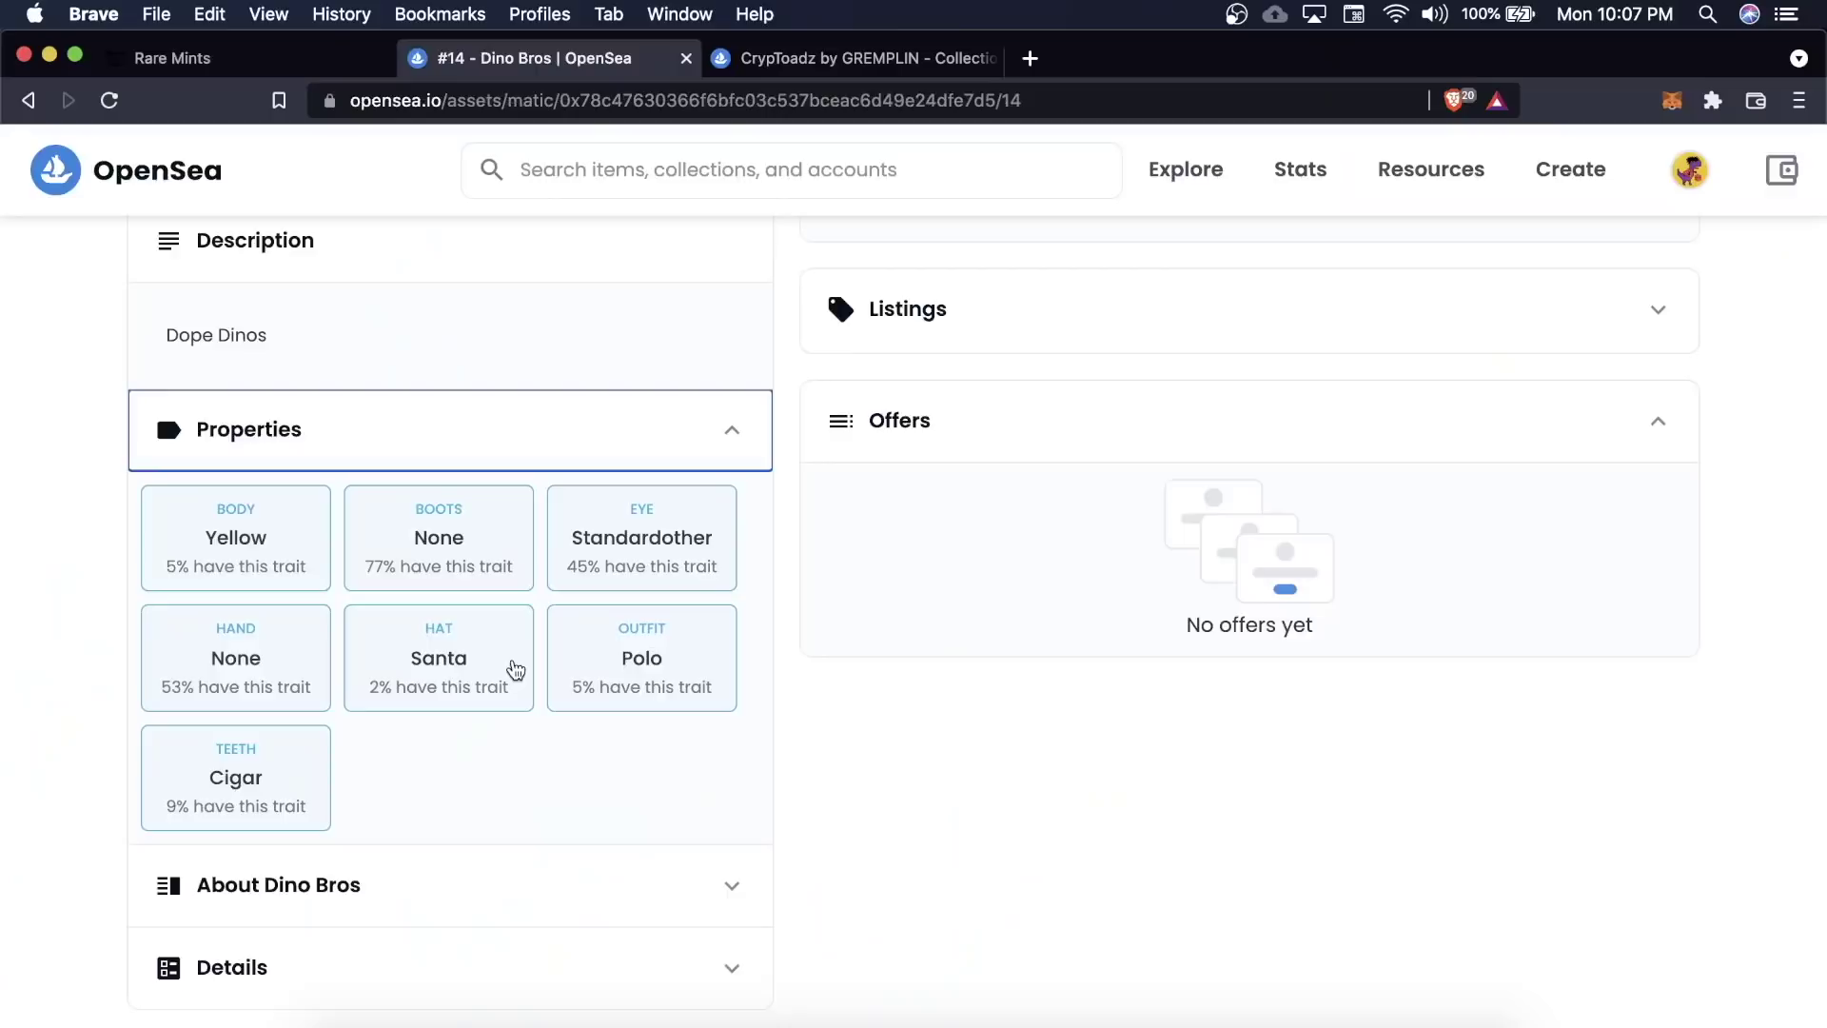
key(super+bracketleft)
scroll(510, 669, down, 4)
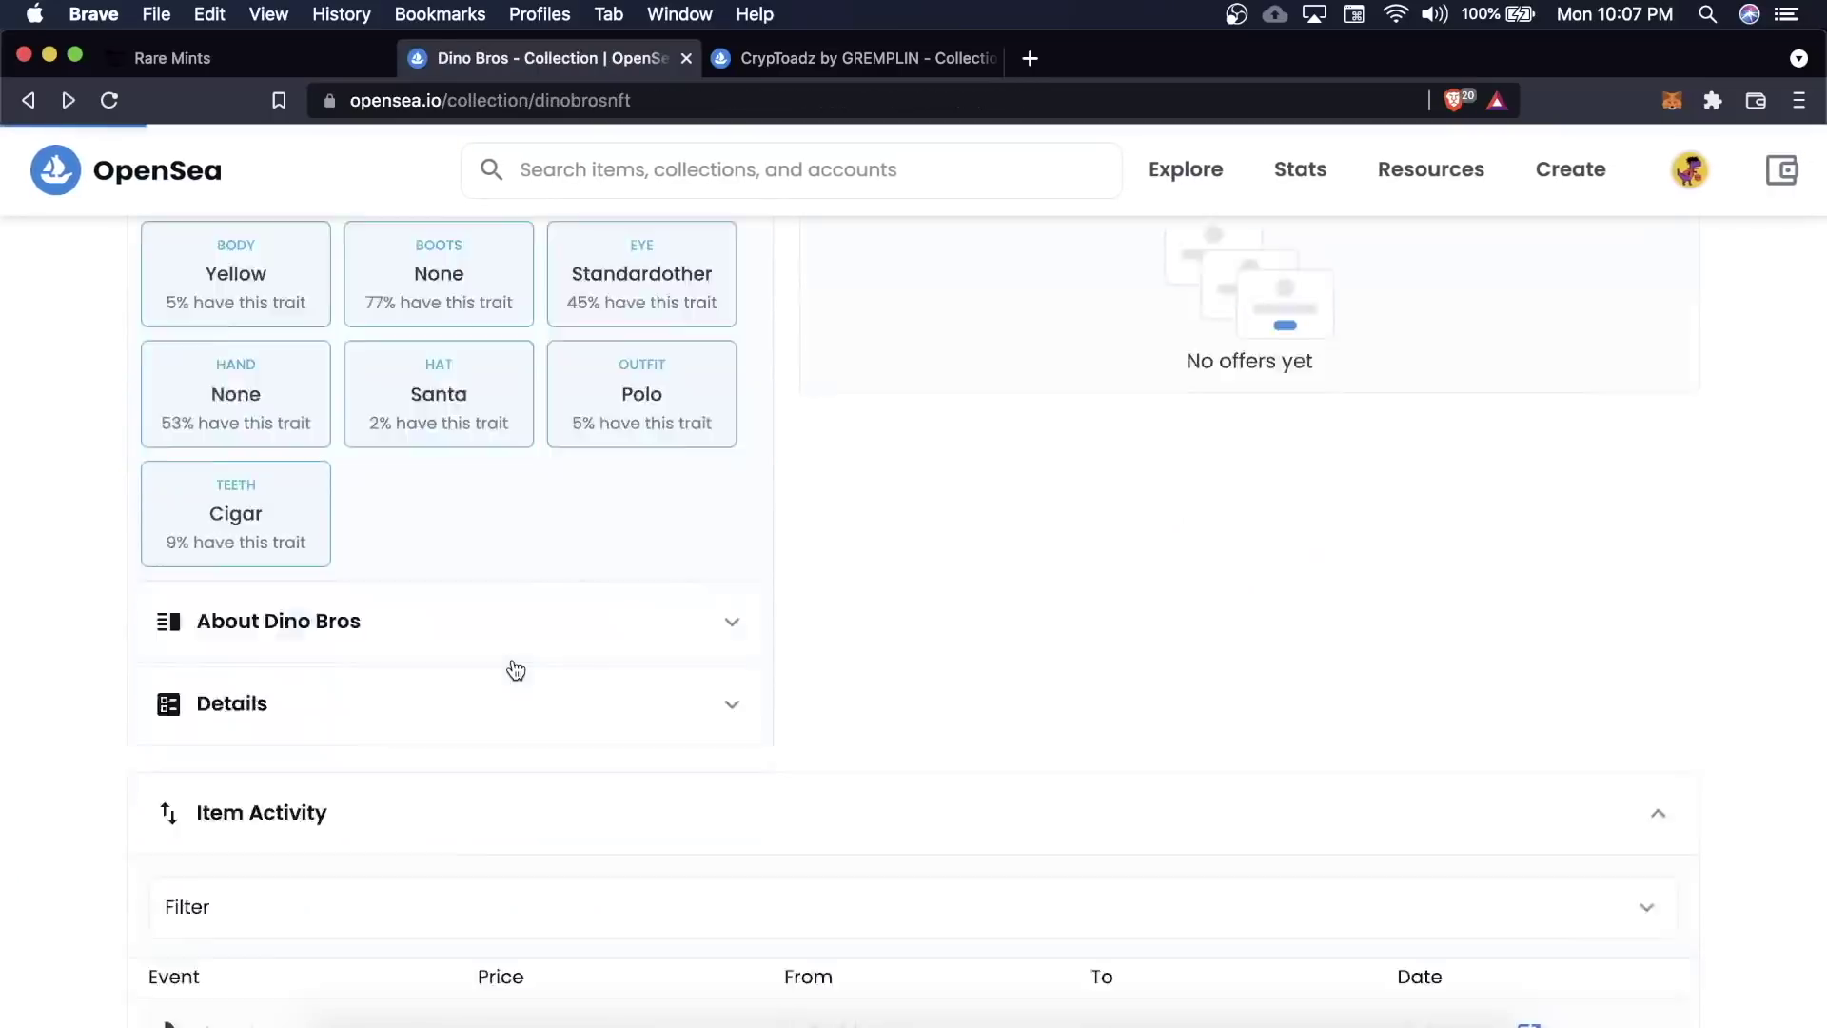
scroll(509, 663, up, 10)
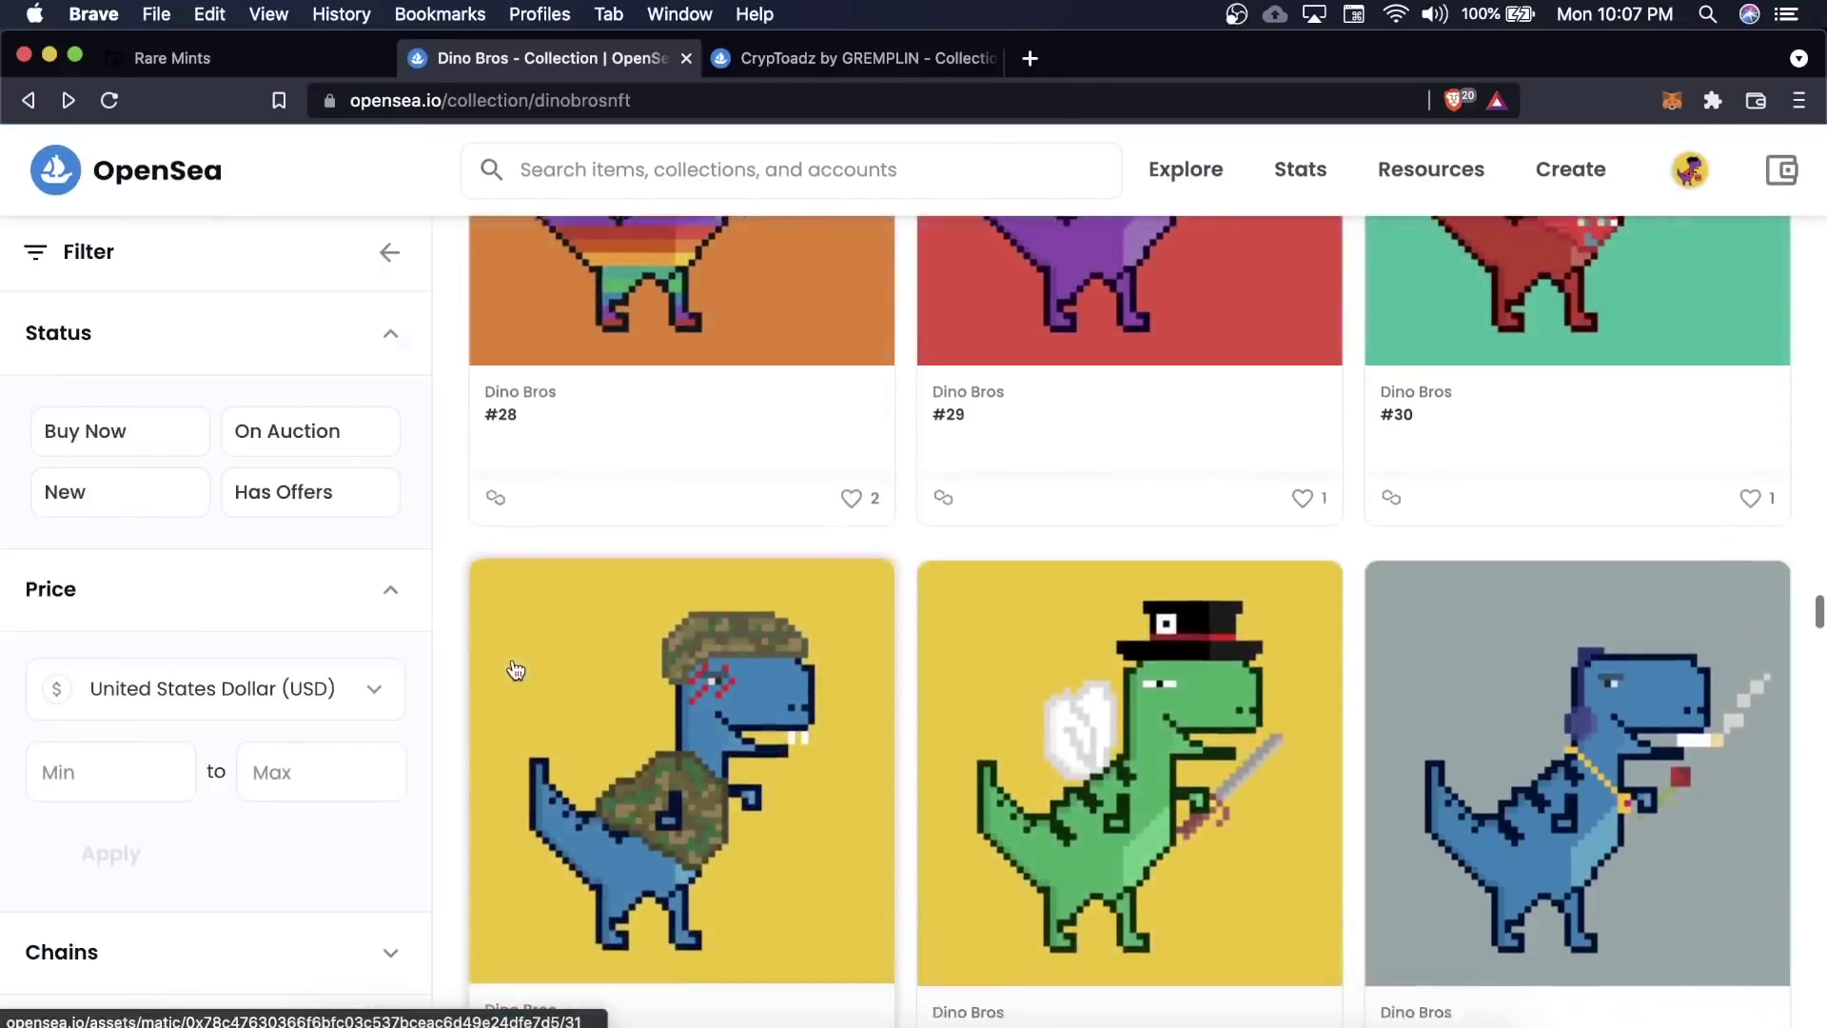
scroll(513, 669, down, 3)
scroll(513, 669, down, 10)
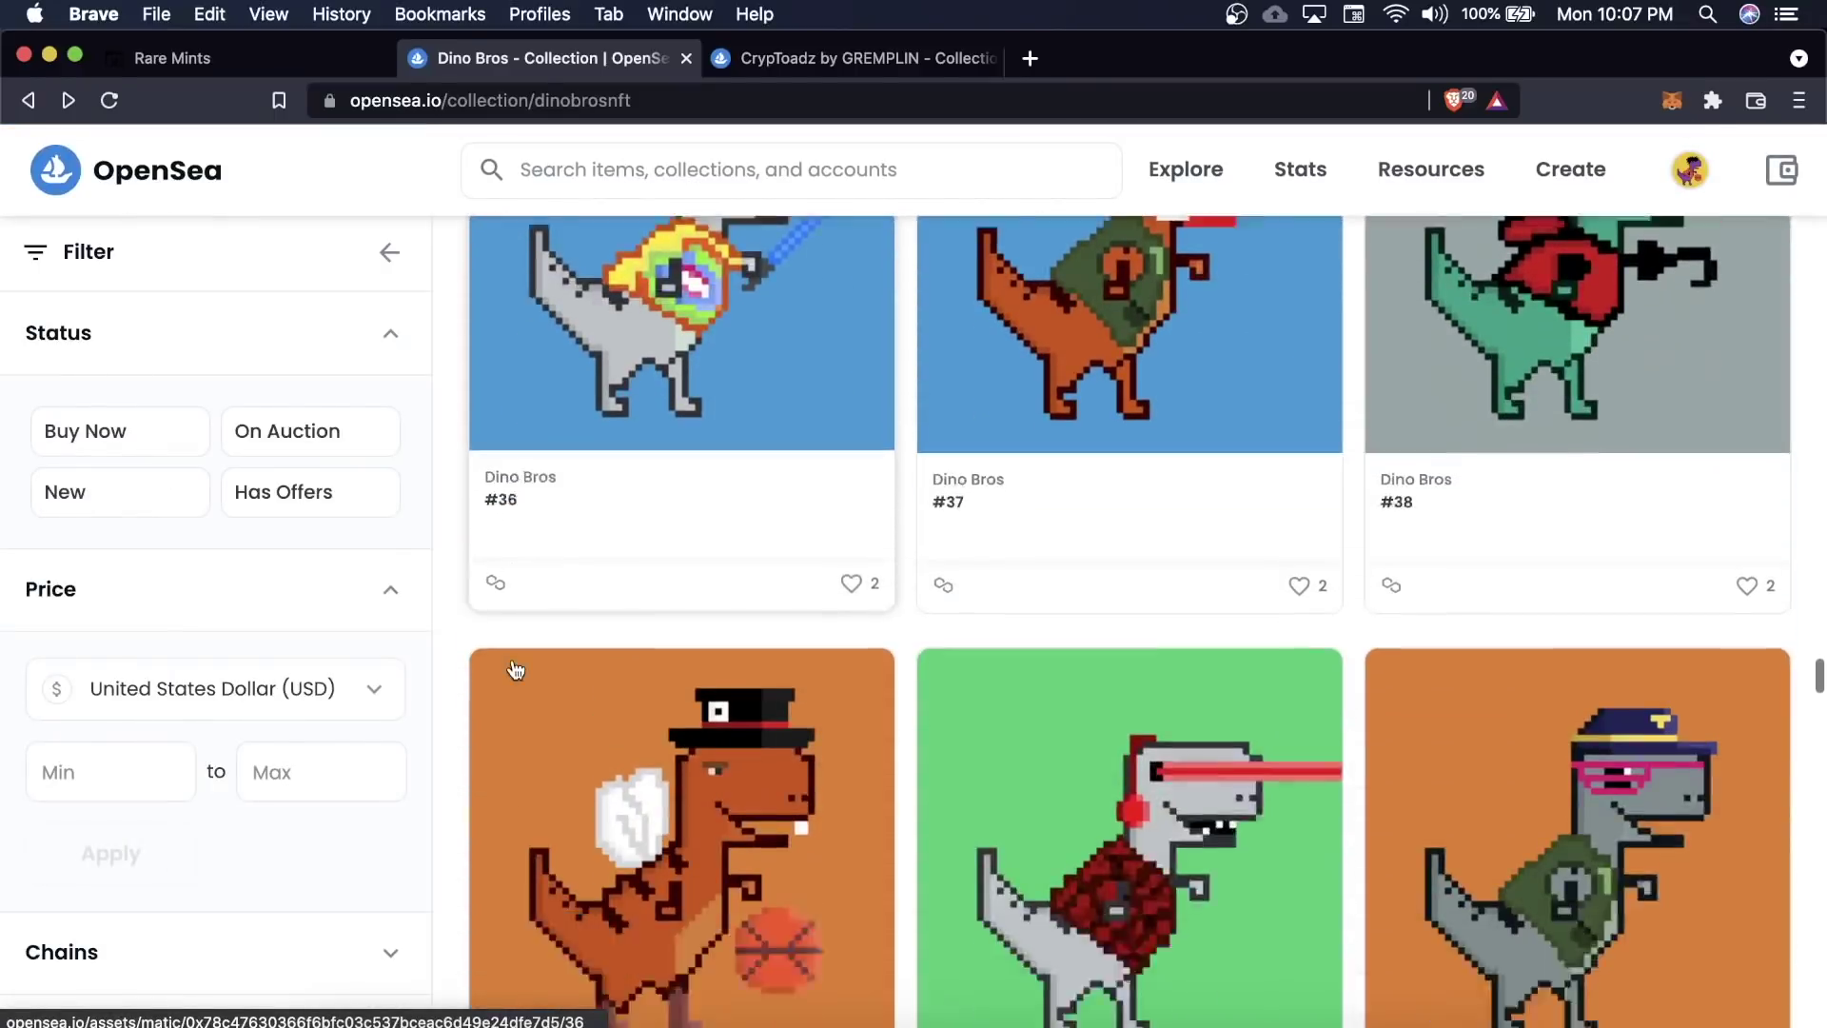
scroll(515, 669, down, 15)
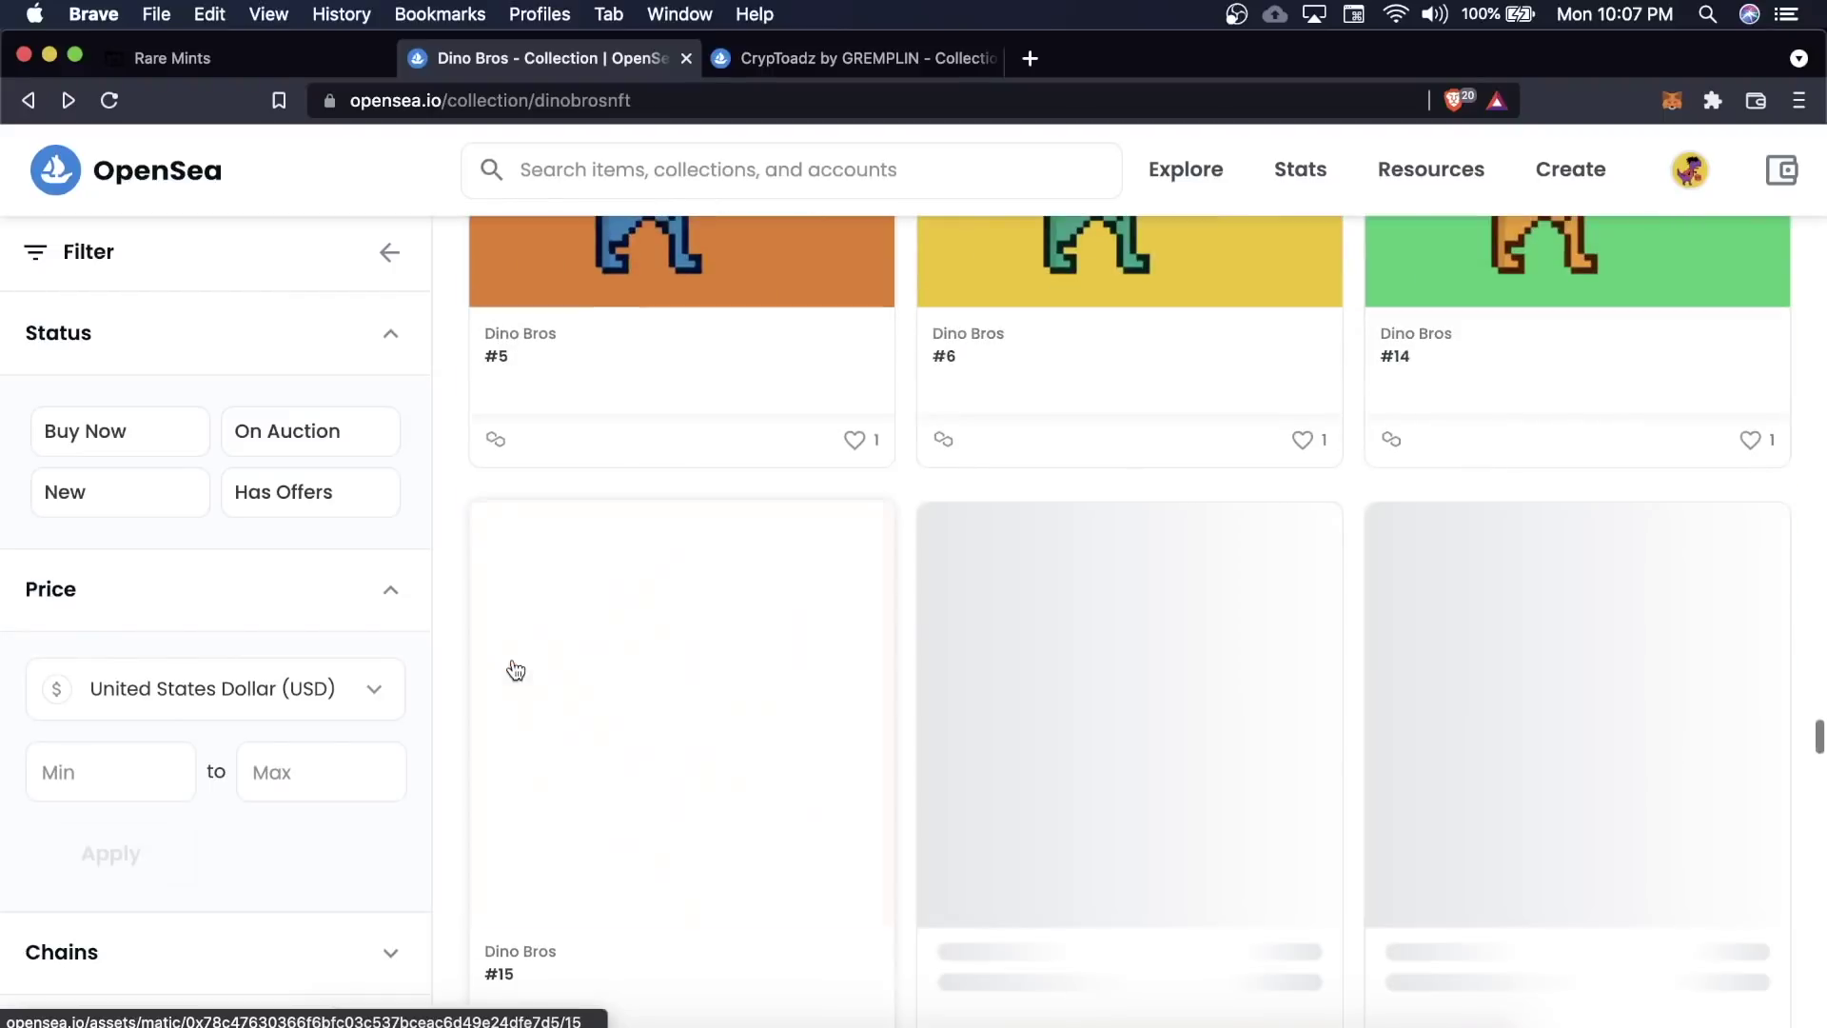
scroll(515, 670, down, 4)
scroll(515, 670, up, 8)
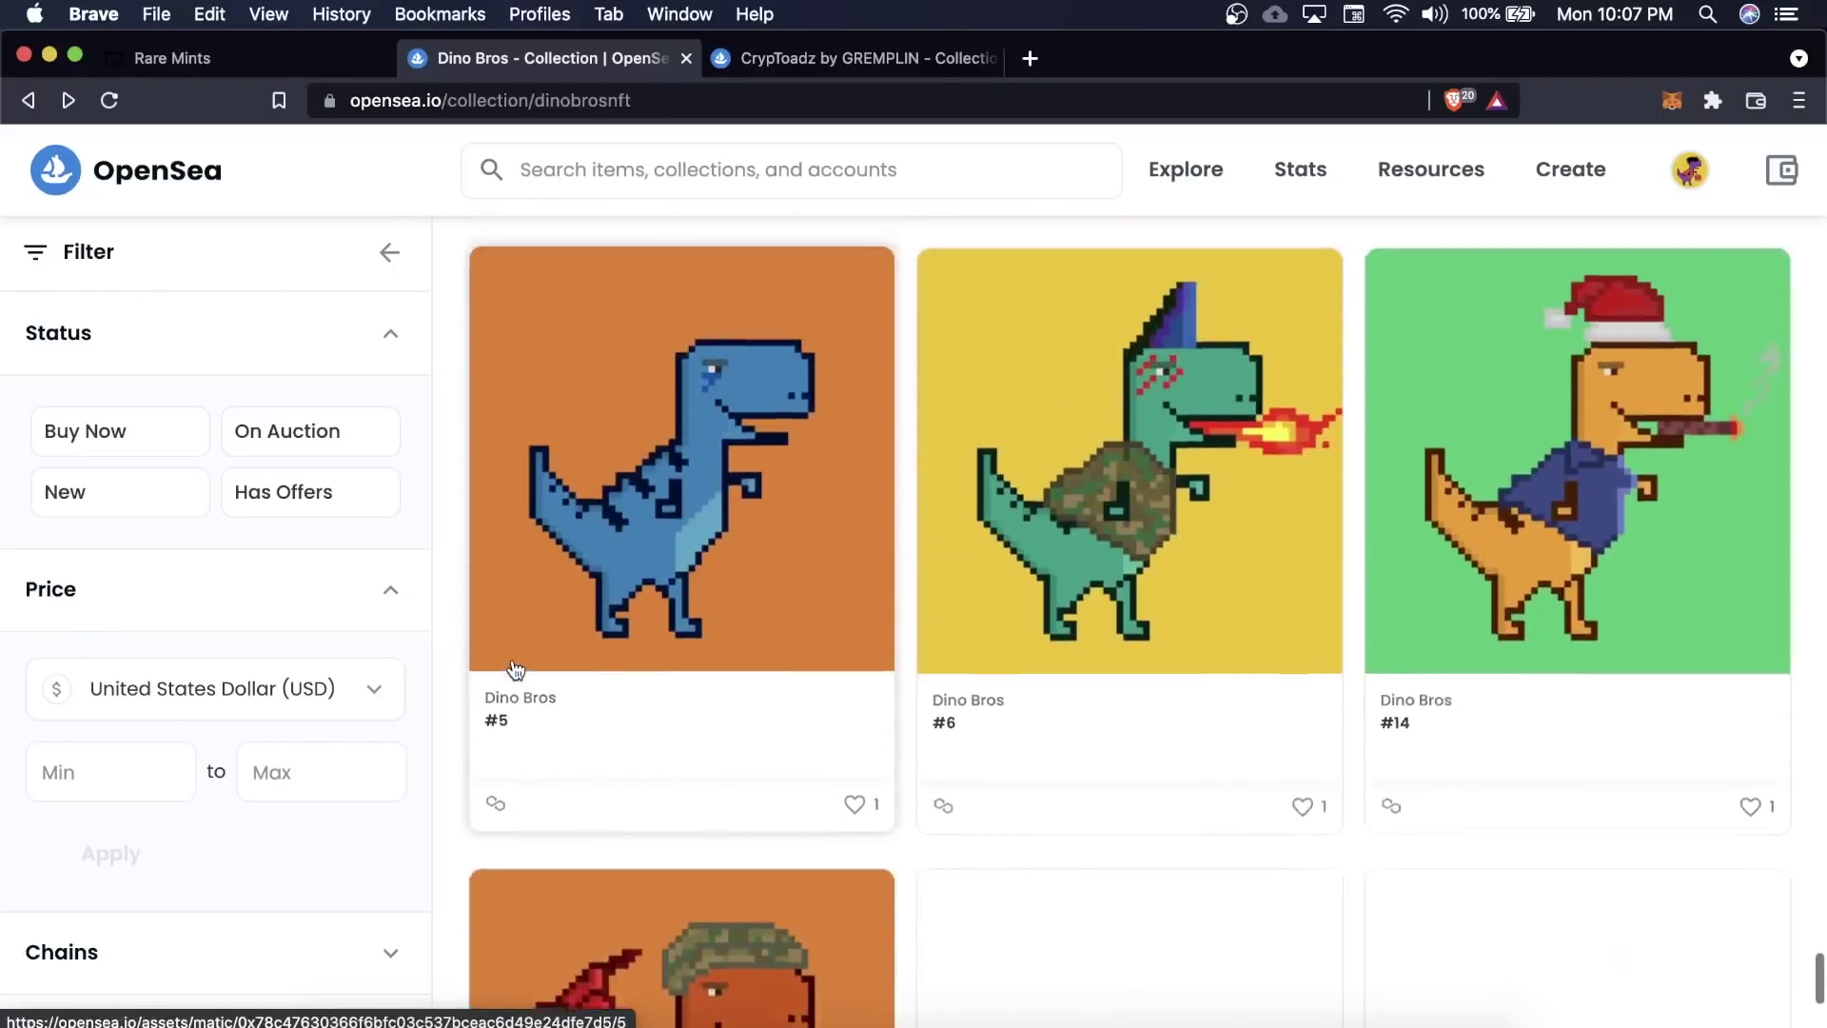
scroll(510, 665, down, 4)
scroll(512, 659, down, 2)
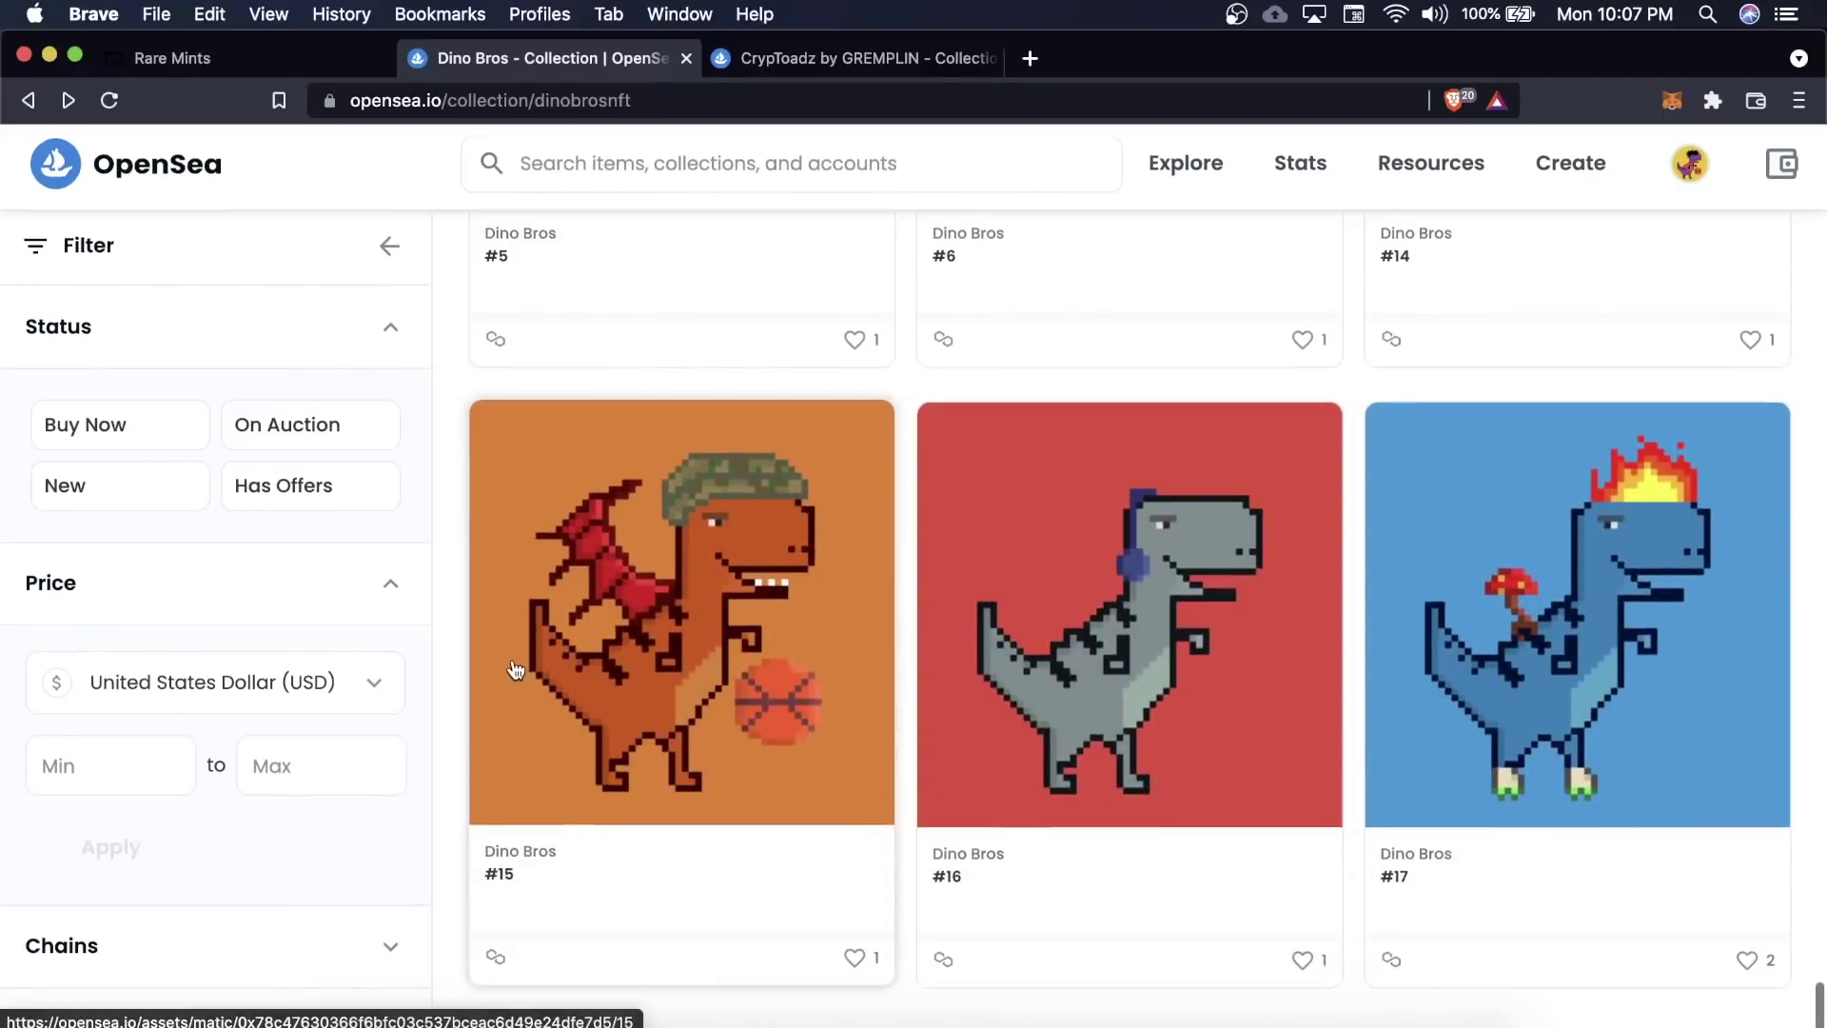
scroll(515, 669, up, 6)
Return to the Rare Mints project after one more glance at the OpenSea collection
key(ctrl+shift+Tab)
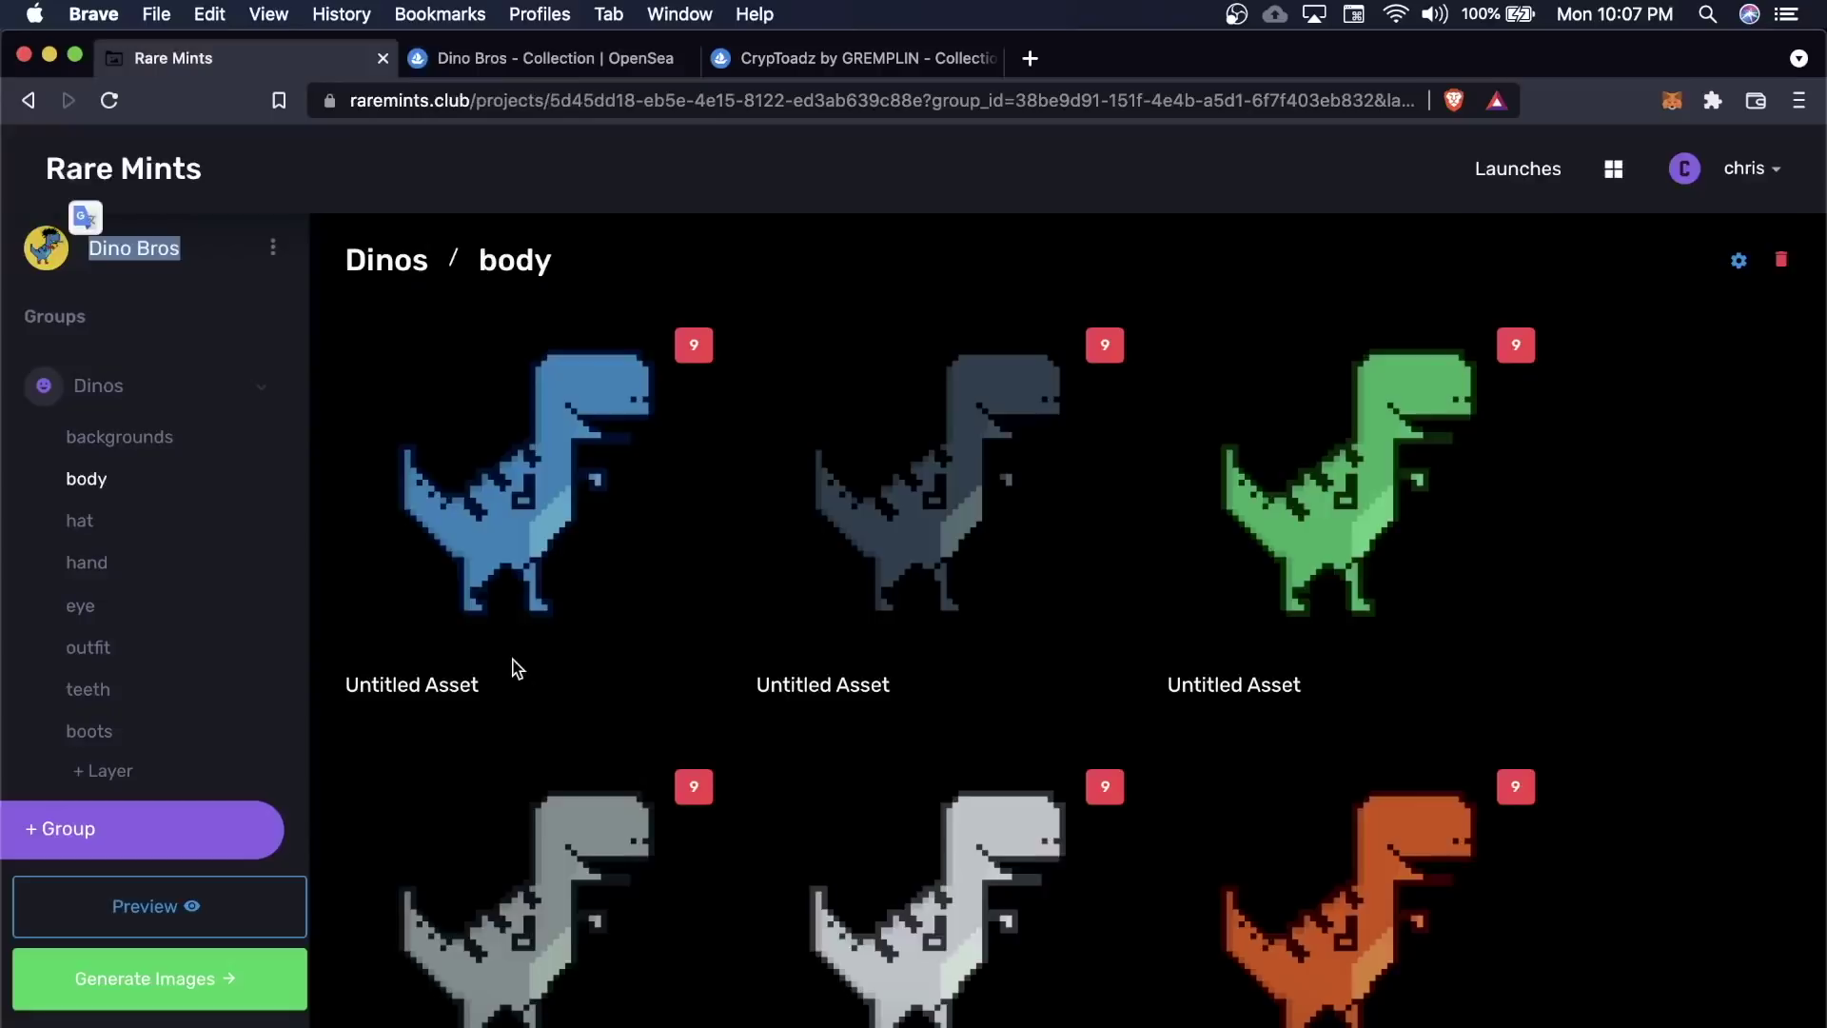
key(ctrl+Tab)
scroll(515, 669, up, 5)
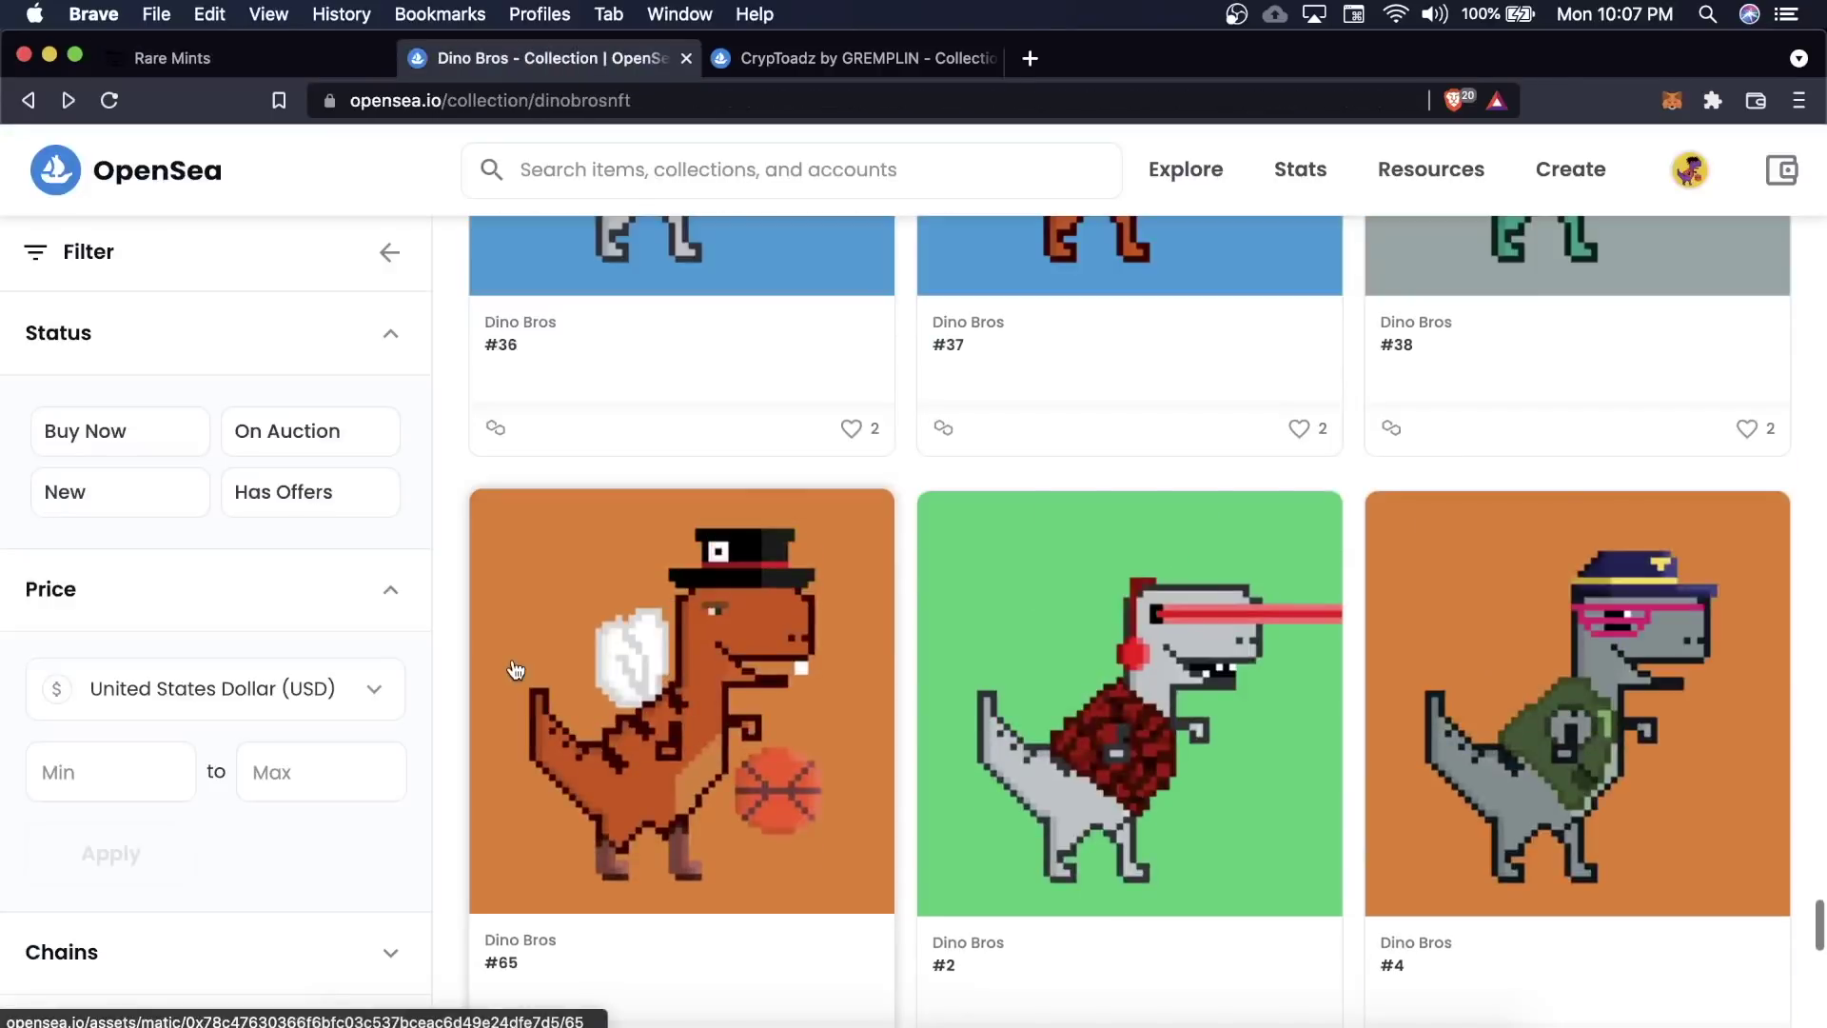
key(ctrl+shift+Tab)
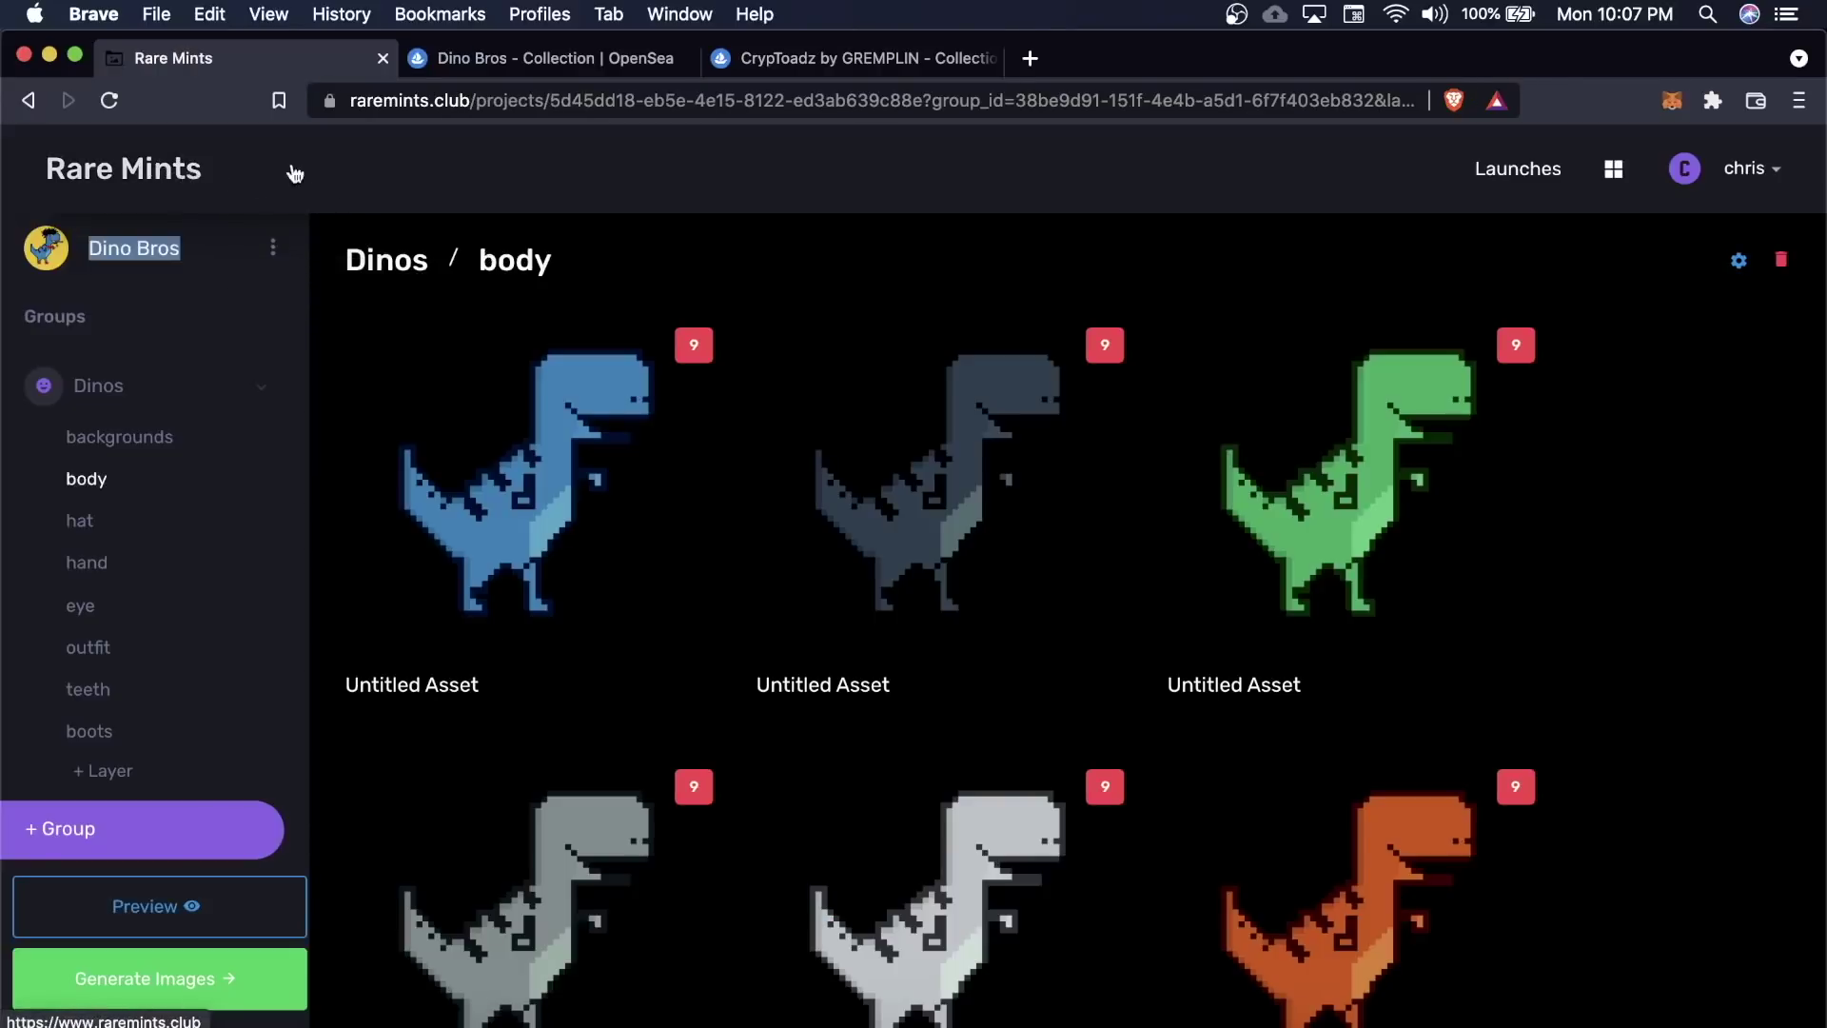
Review the backgrounds and body layers, ending on the hat layer's pixel-art hats marked 2
click(451, 103)
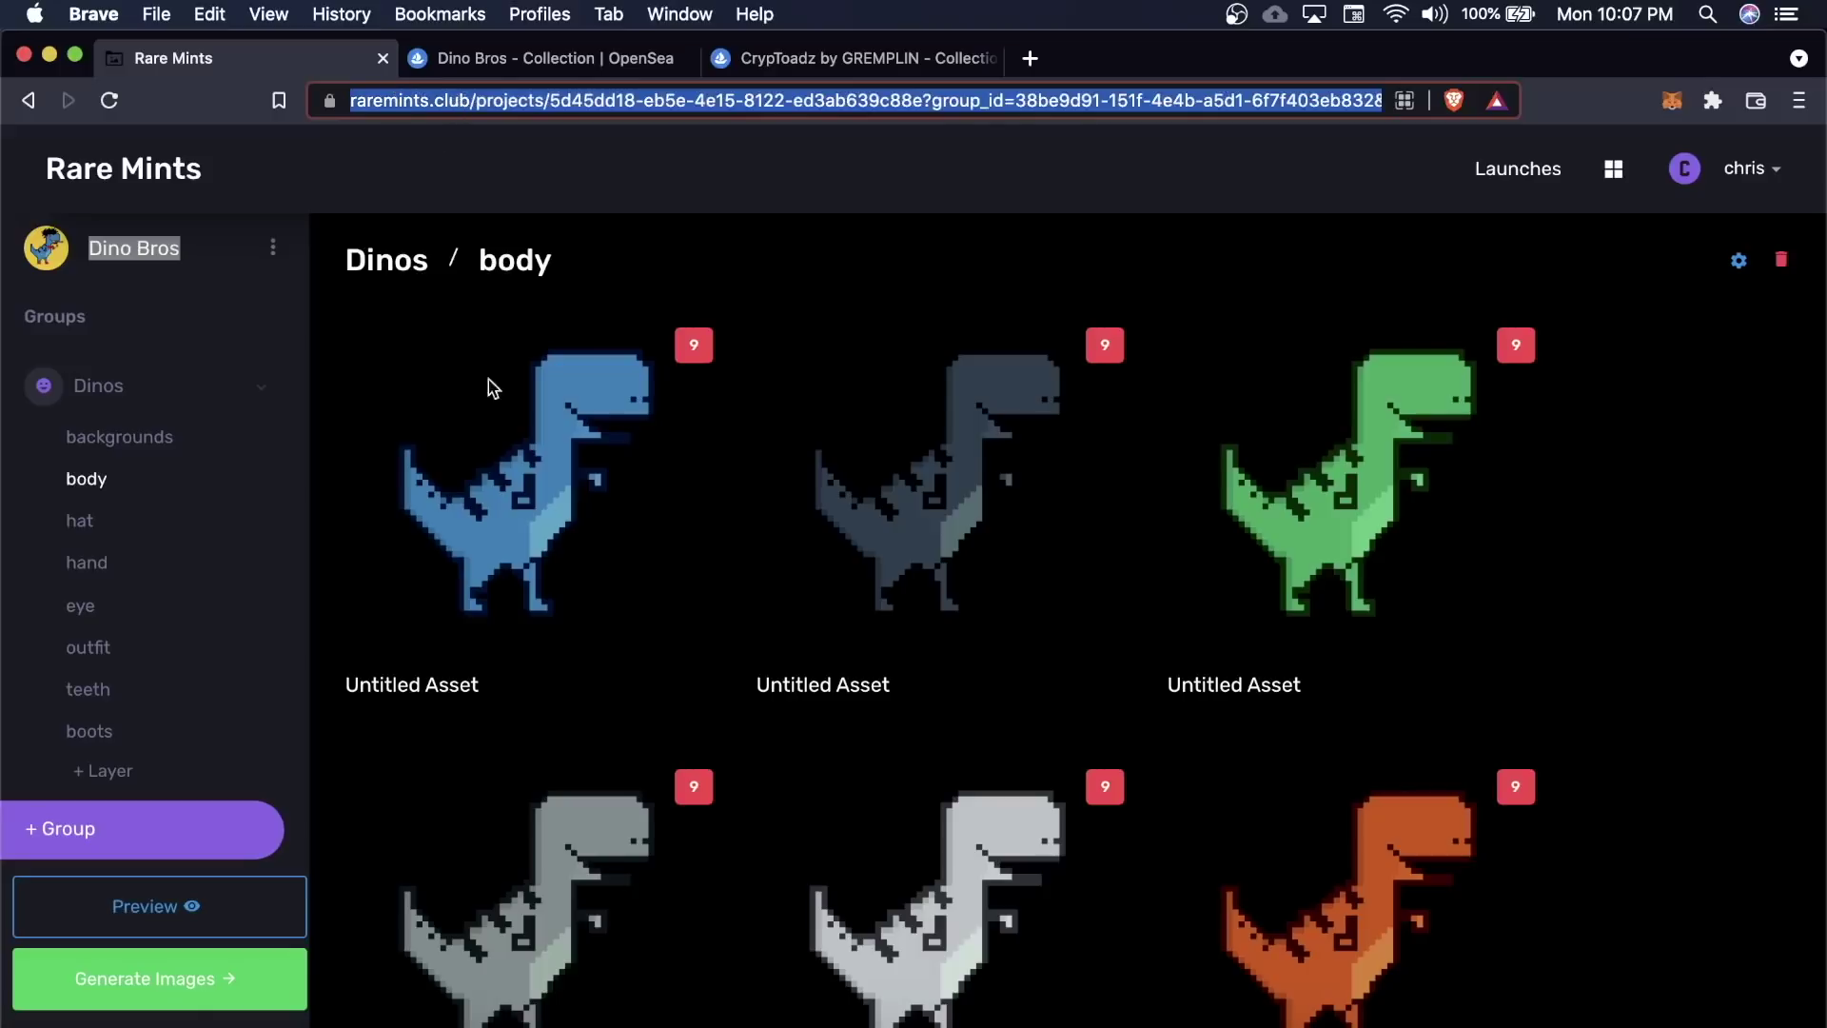
click(628, 238)
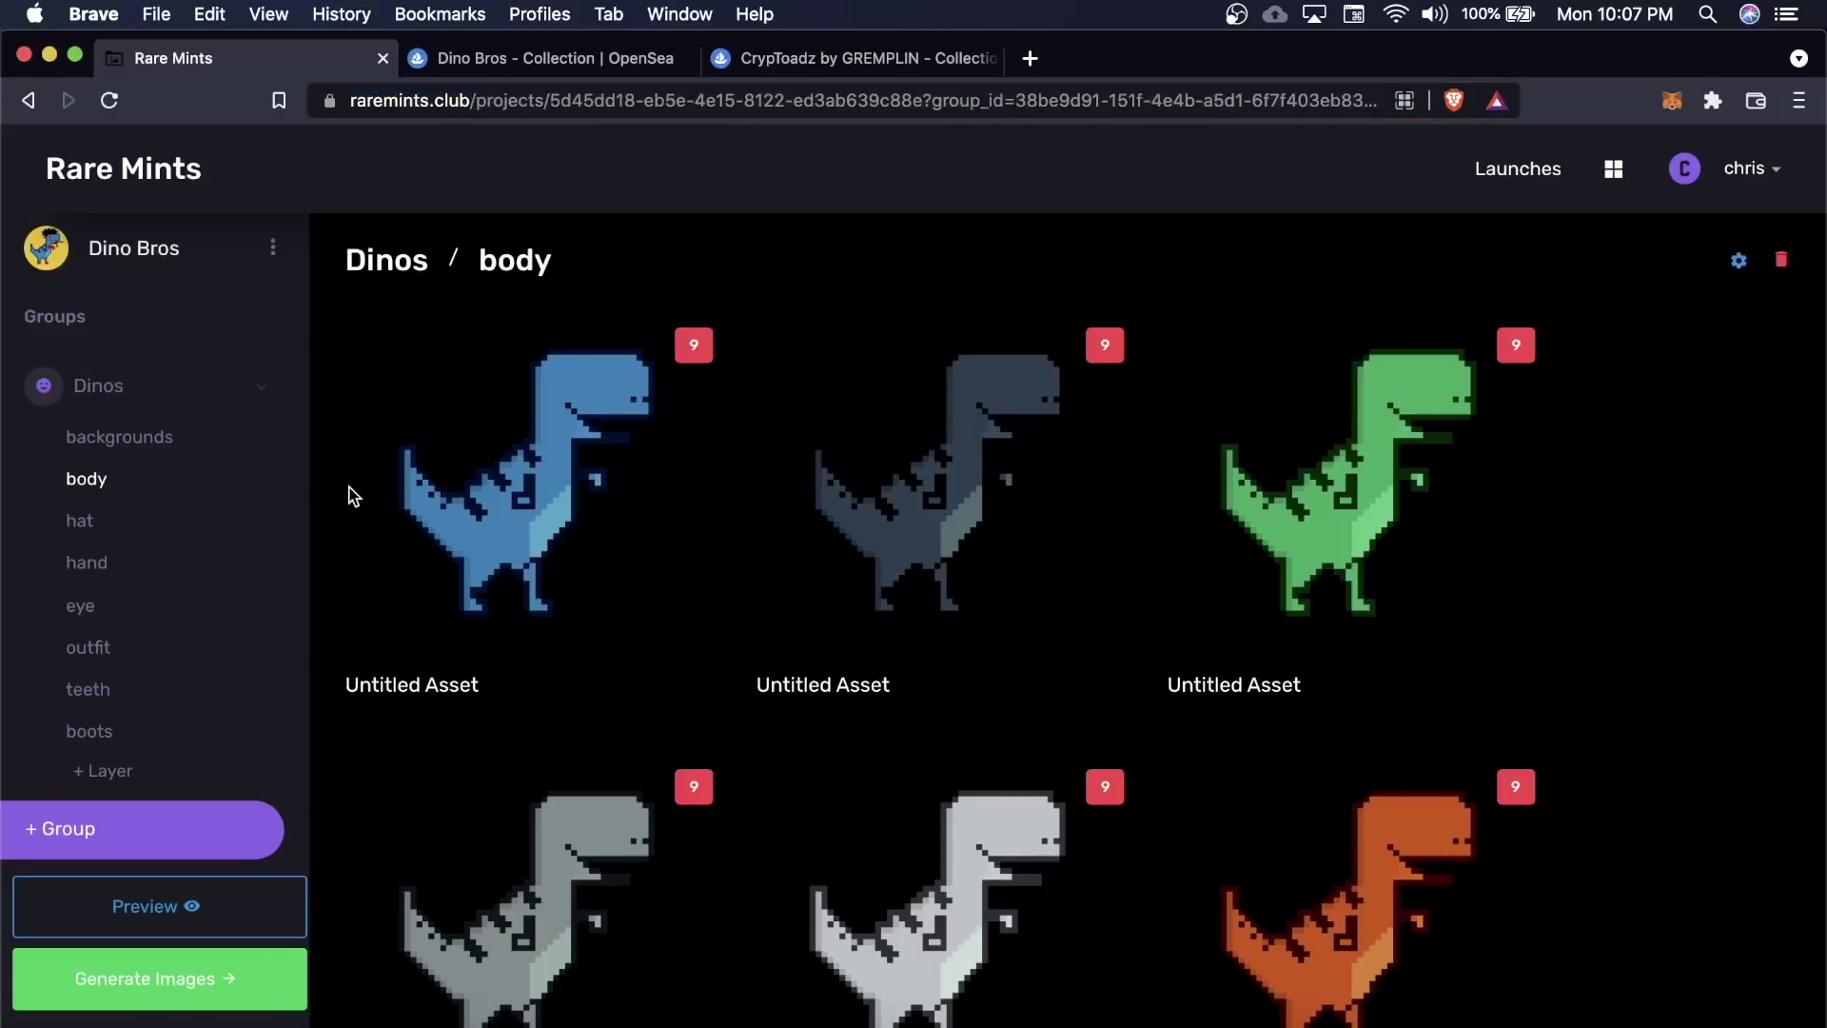
click(157, 438)
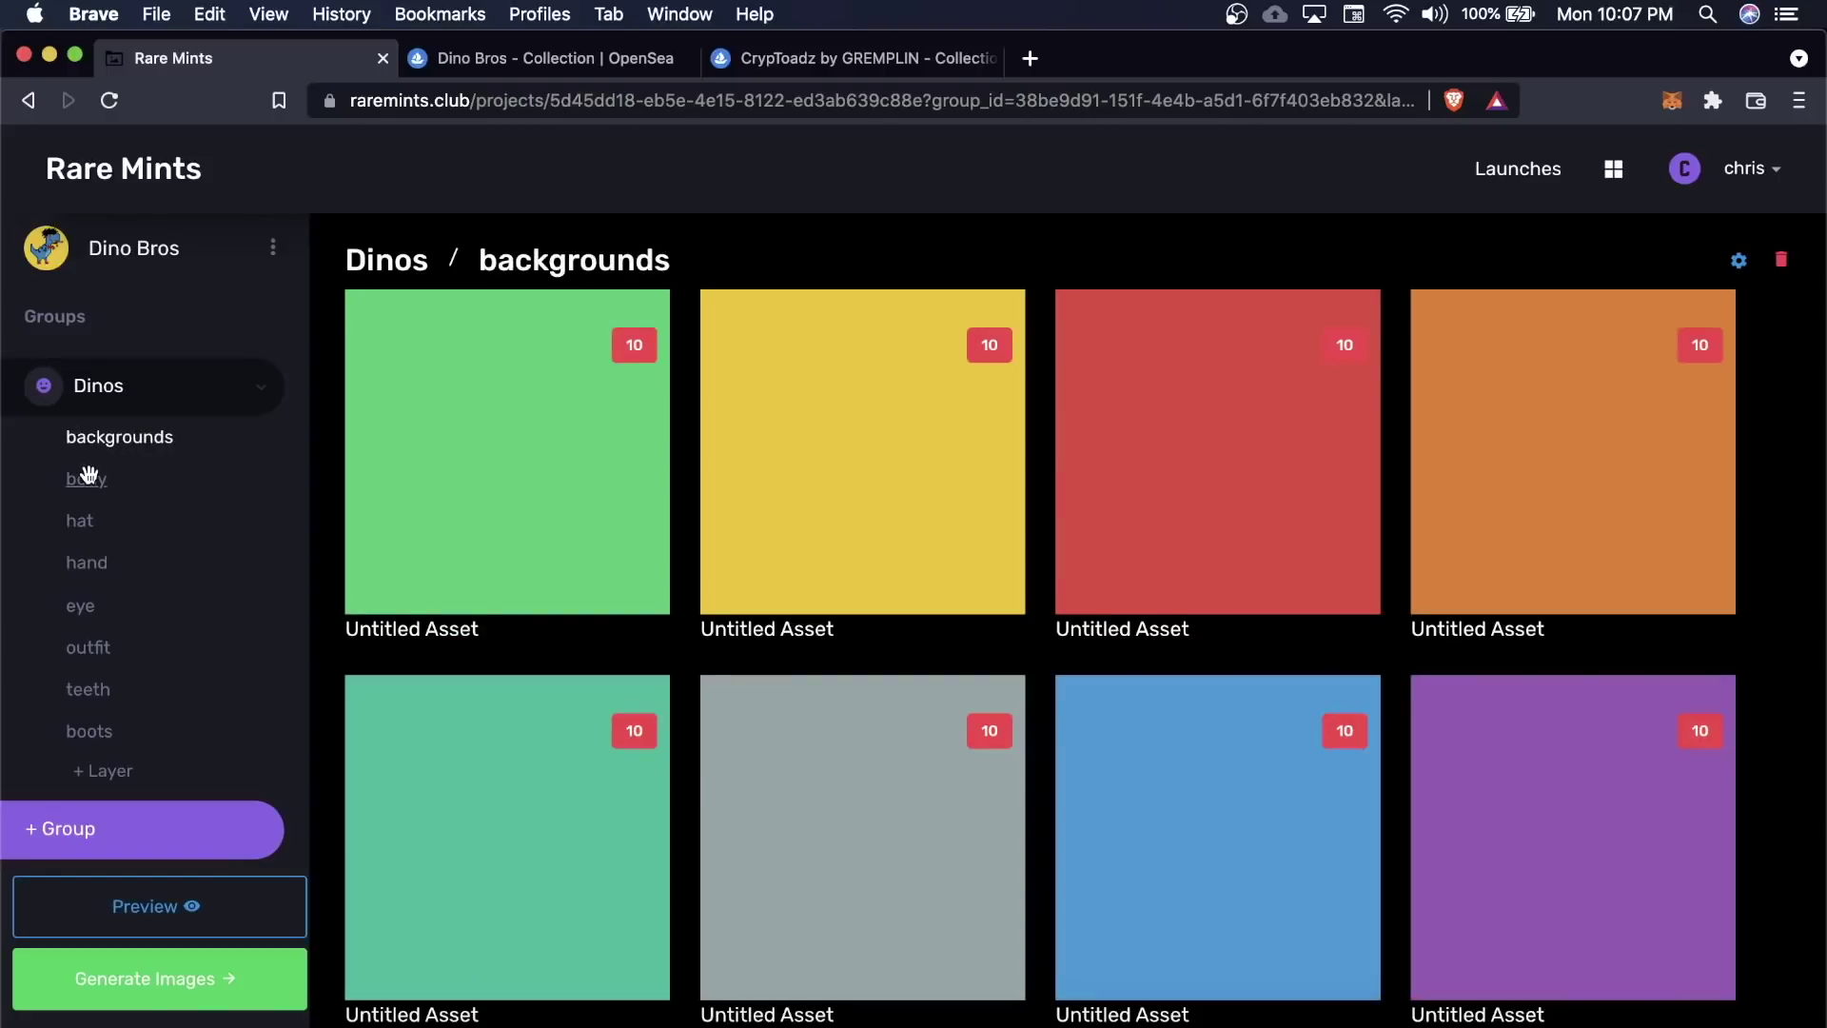
click(88, 476)
click(77, 521)
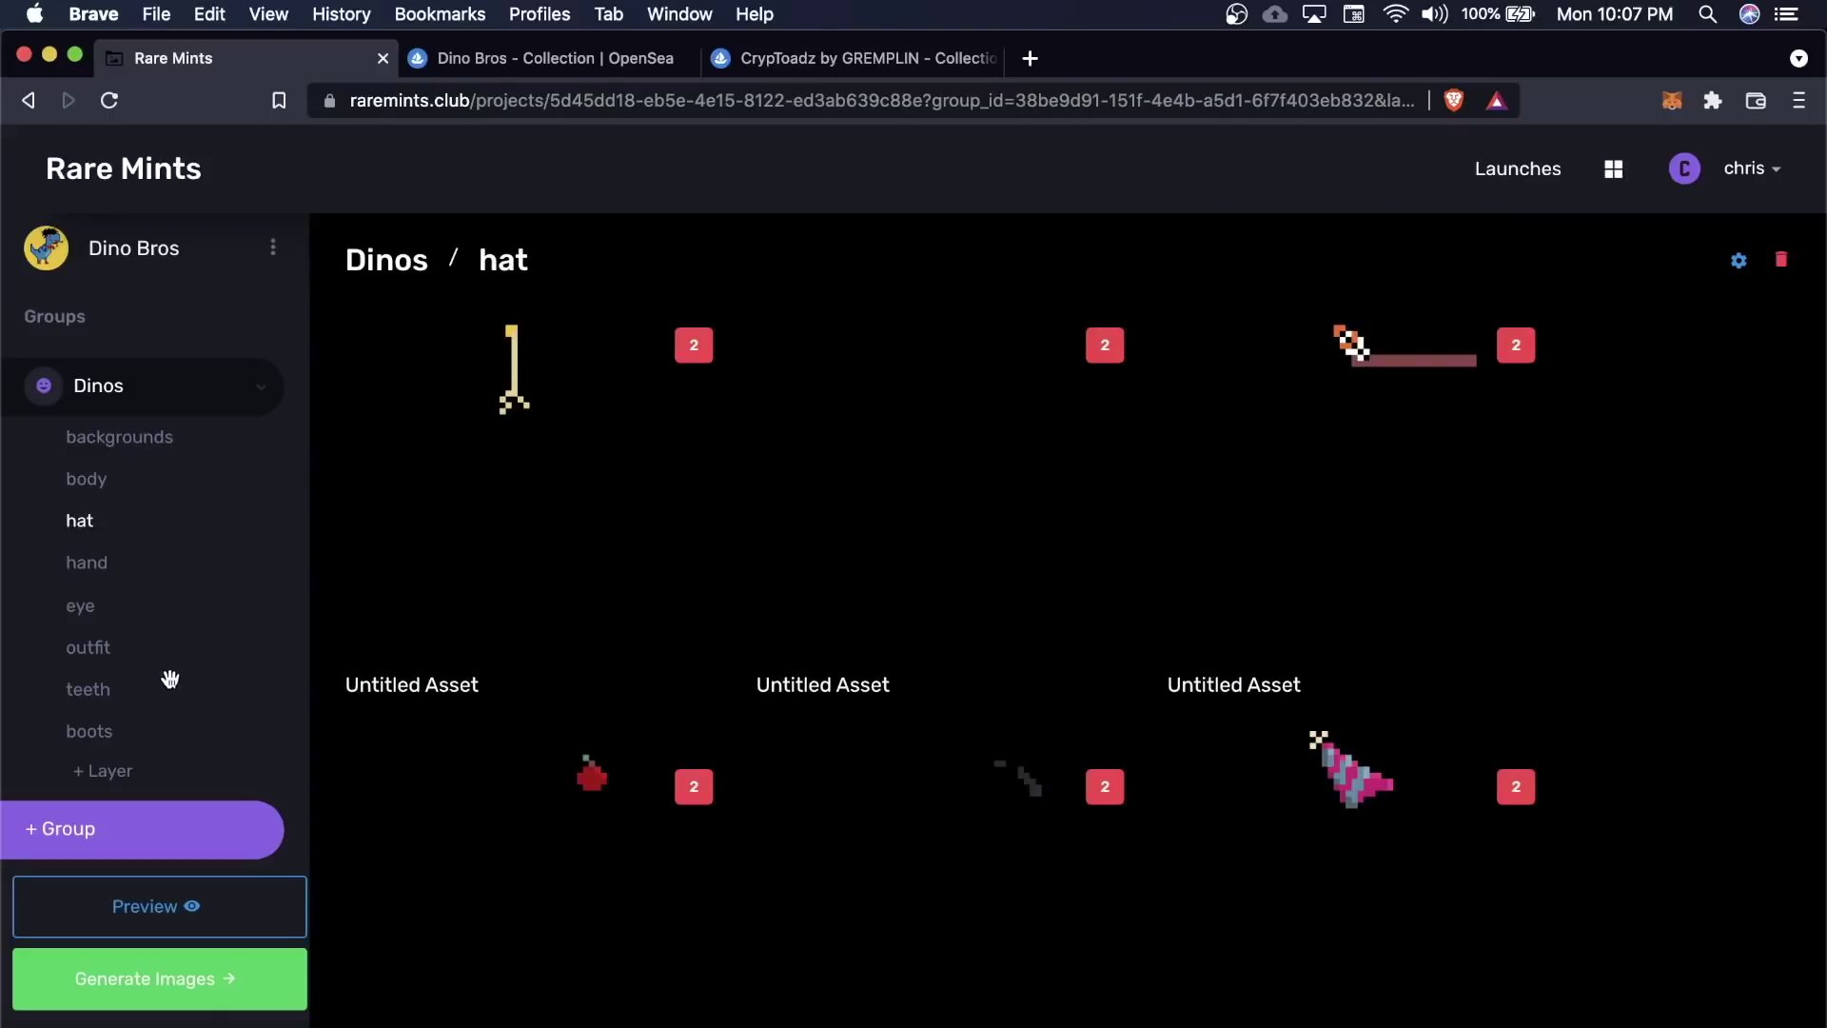
click(369, 1016)
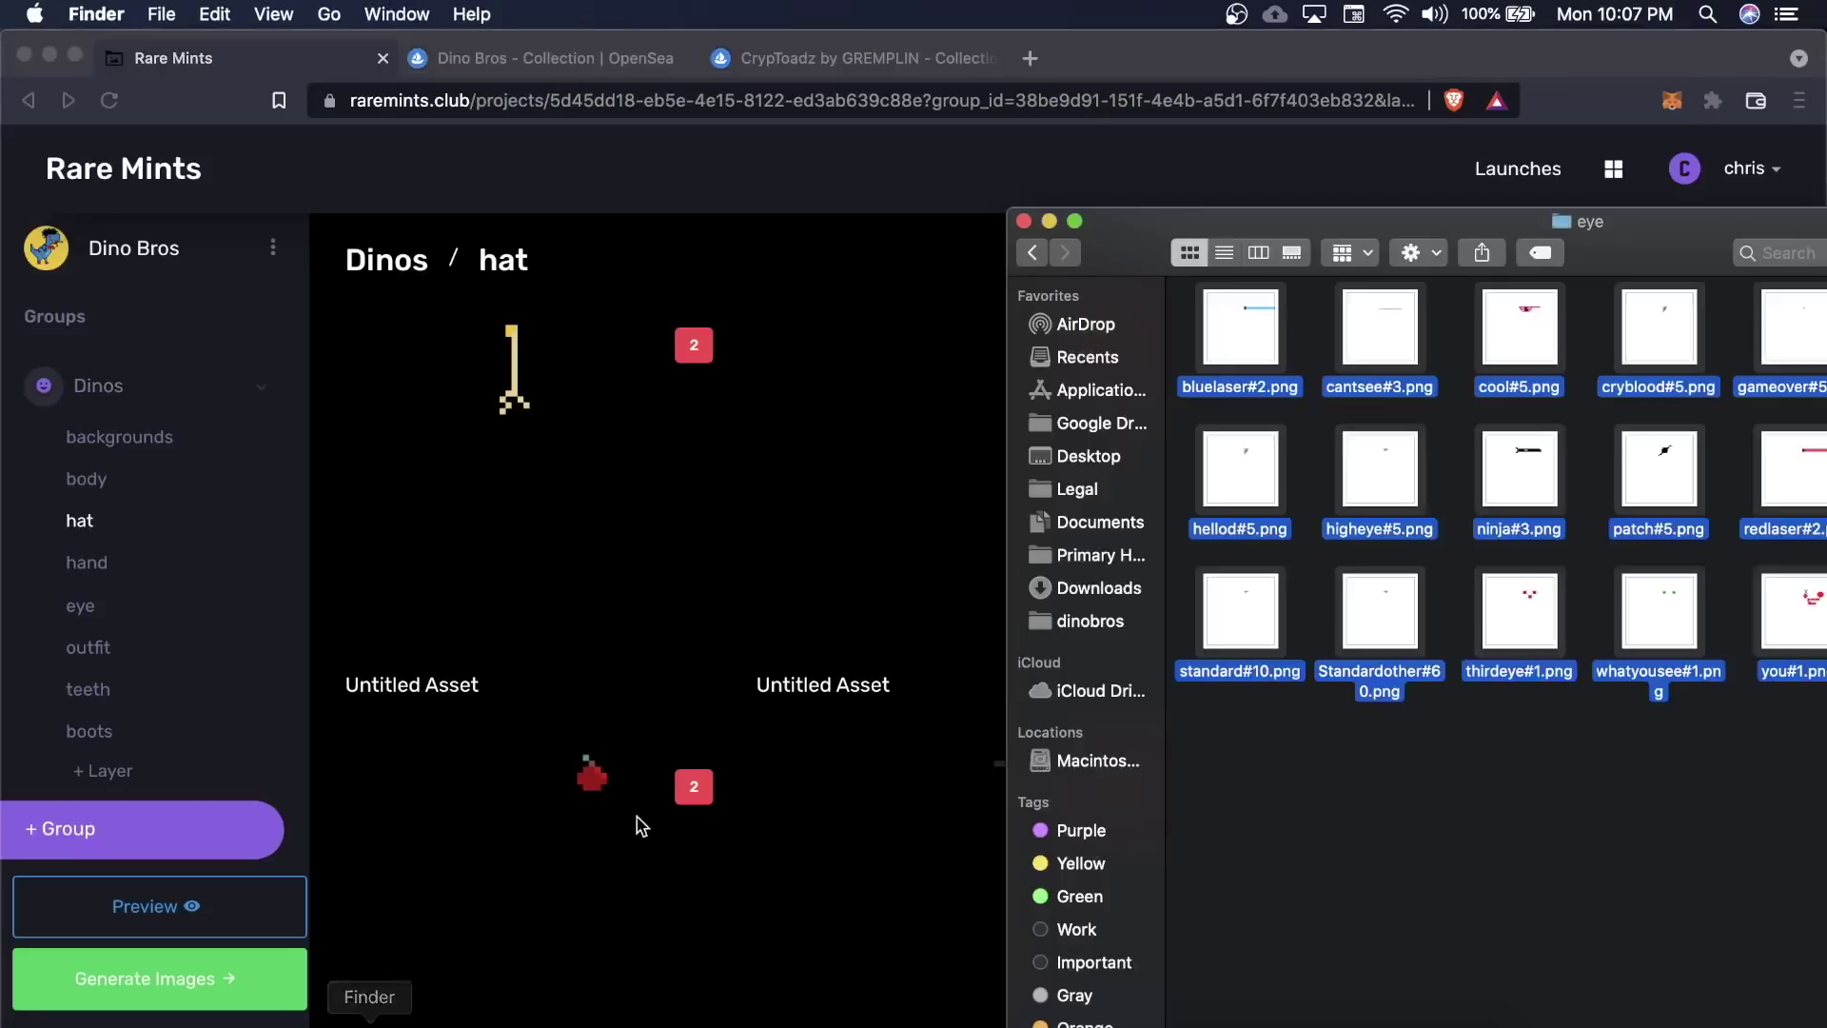
click(1031, 252)
drag(1166, 224, 762, 181)
double_click(830, 290)
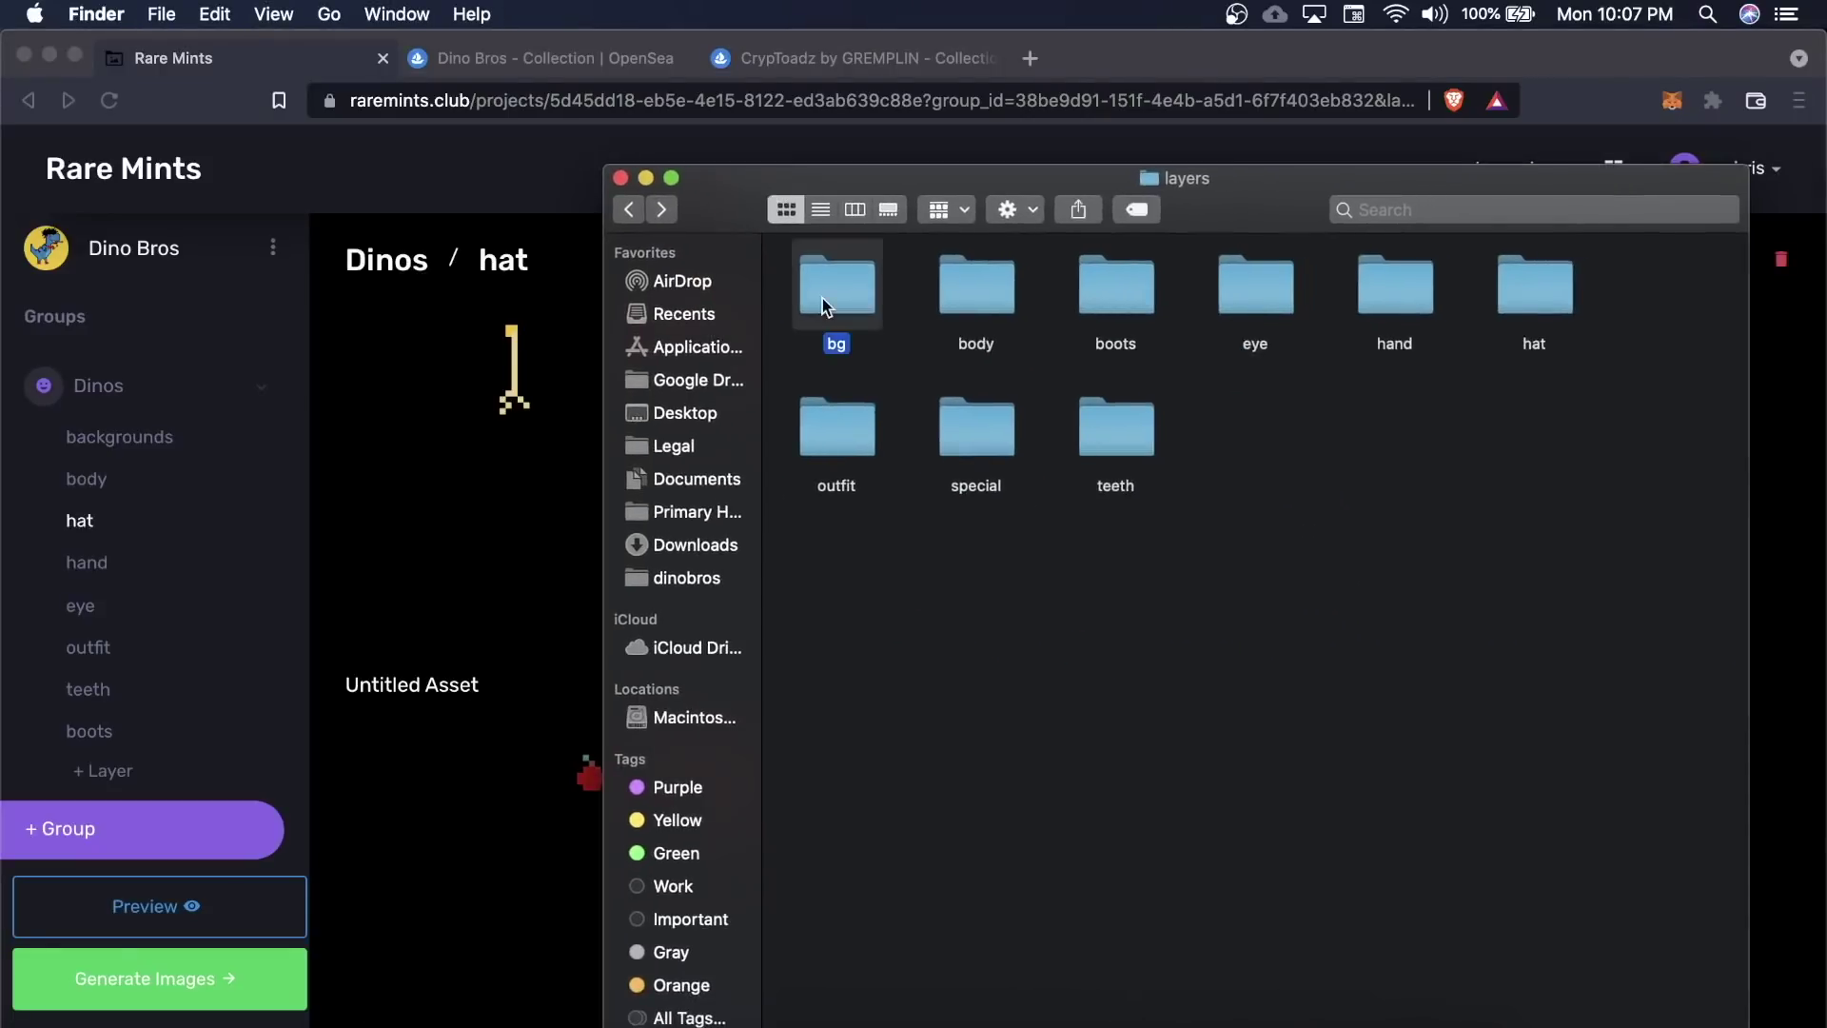
click(628, 210)
click(512, 217)
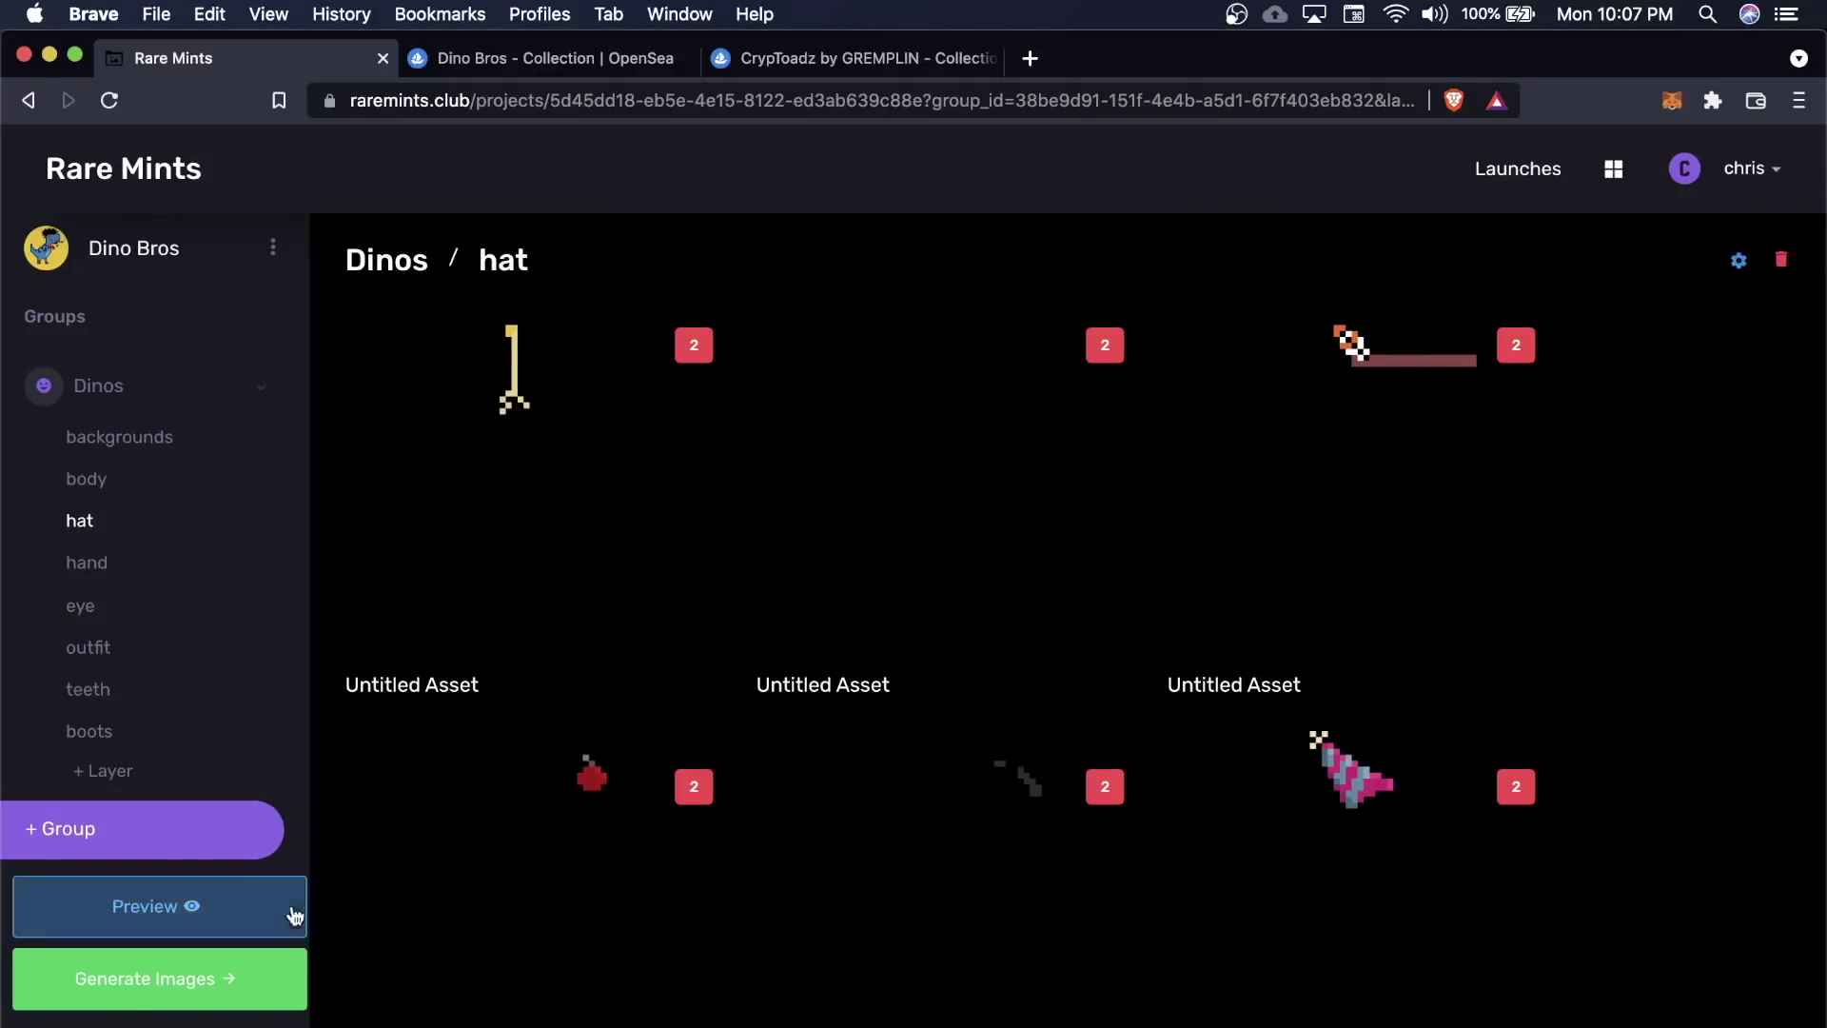
Generate 100 unique ERC721 Dino Bros images and save the archive as Dino Bros (5)
click(245, 991)
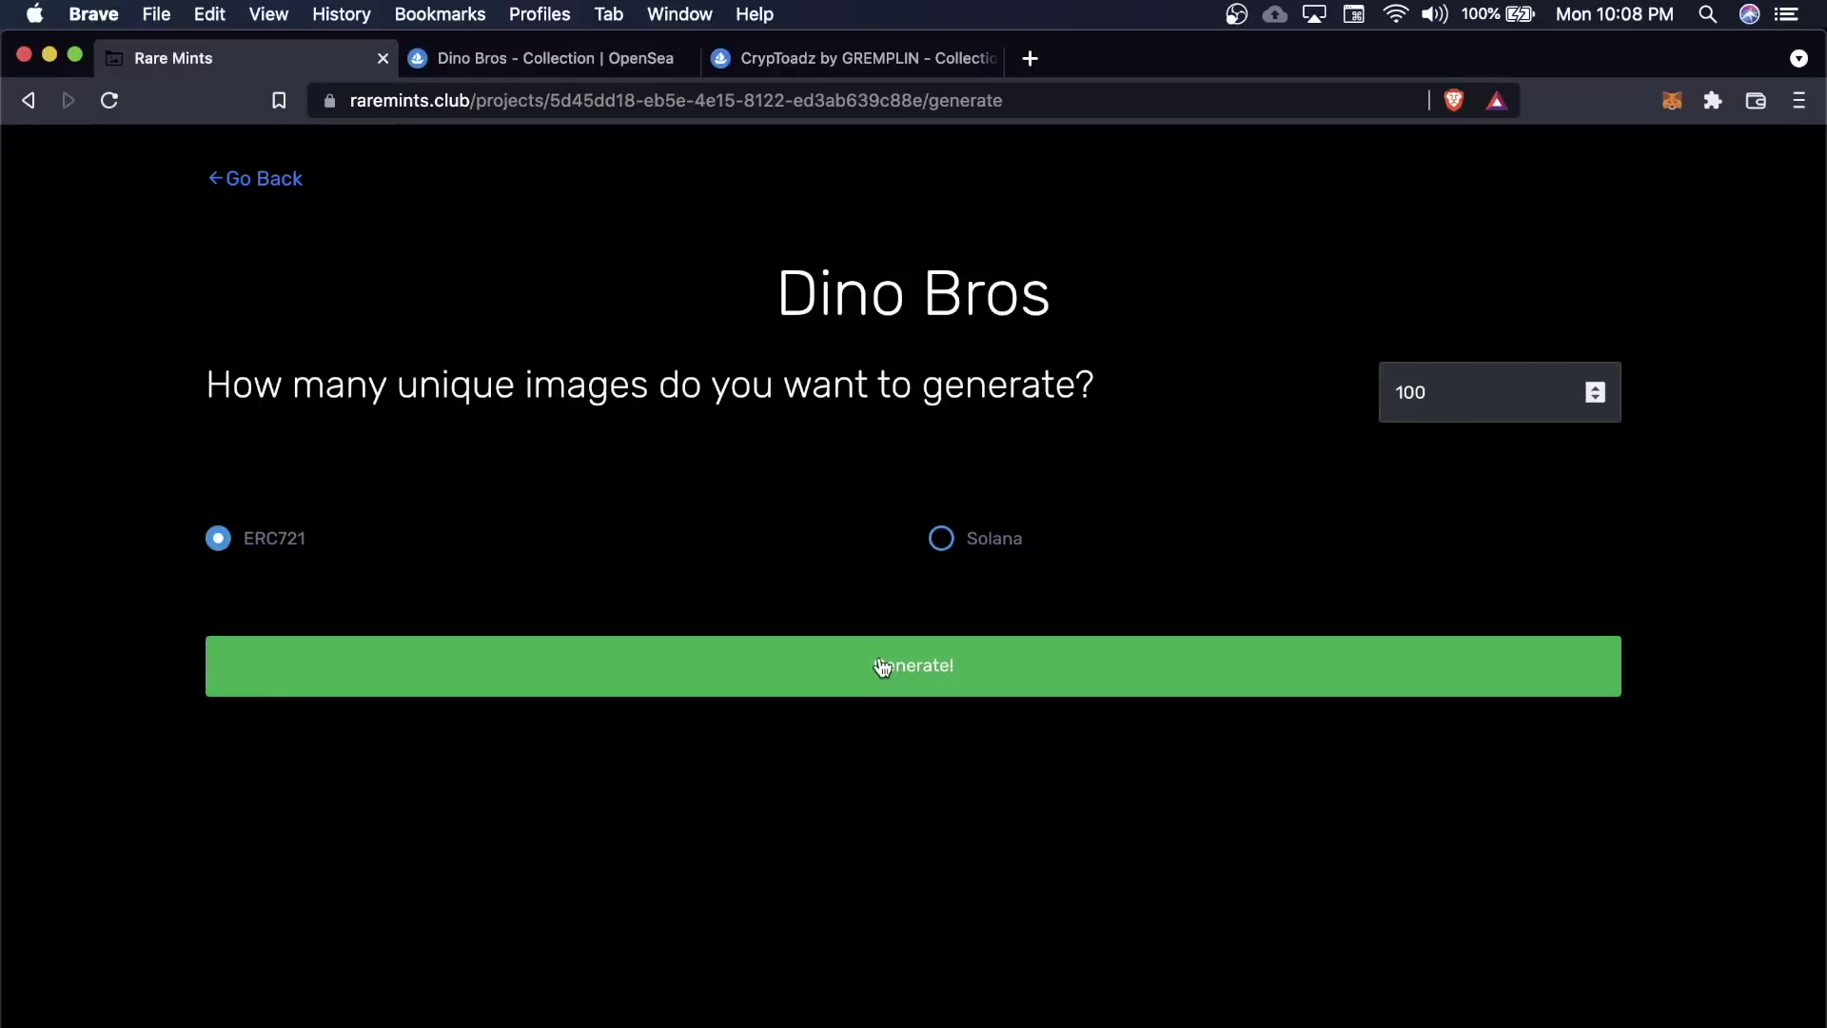
click(850, 673)
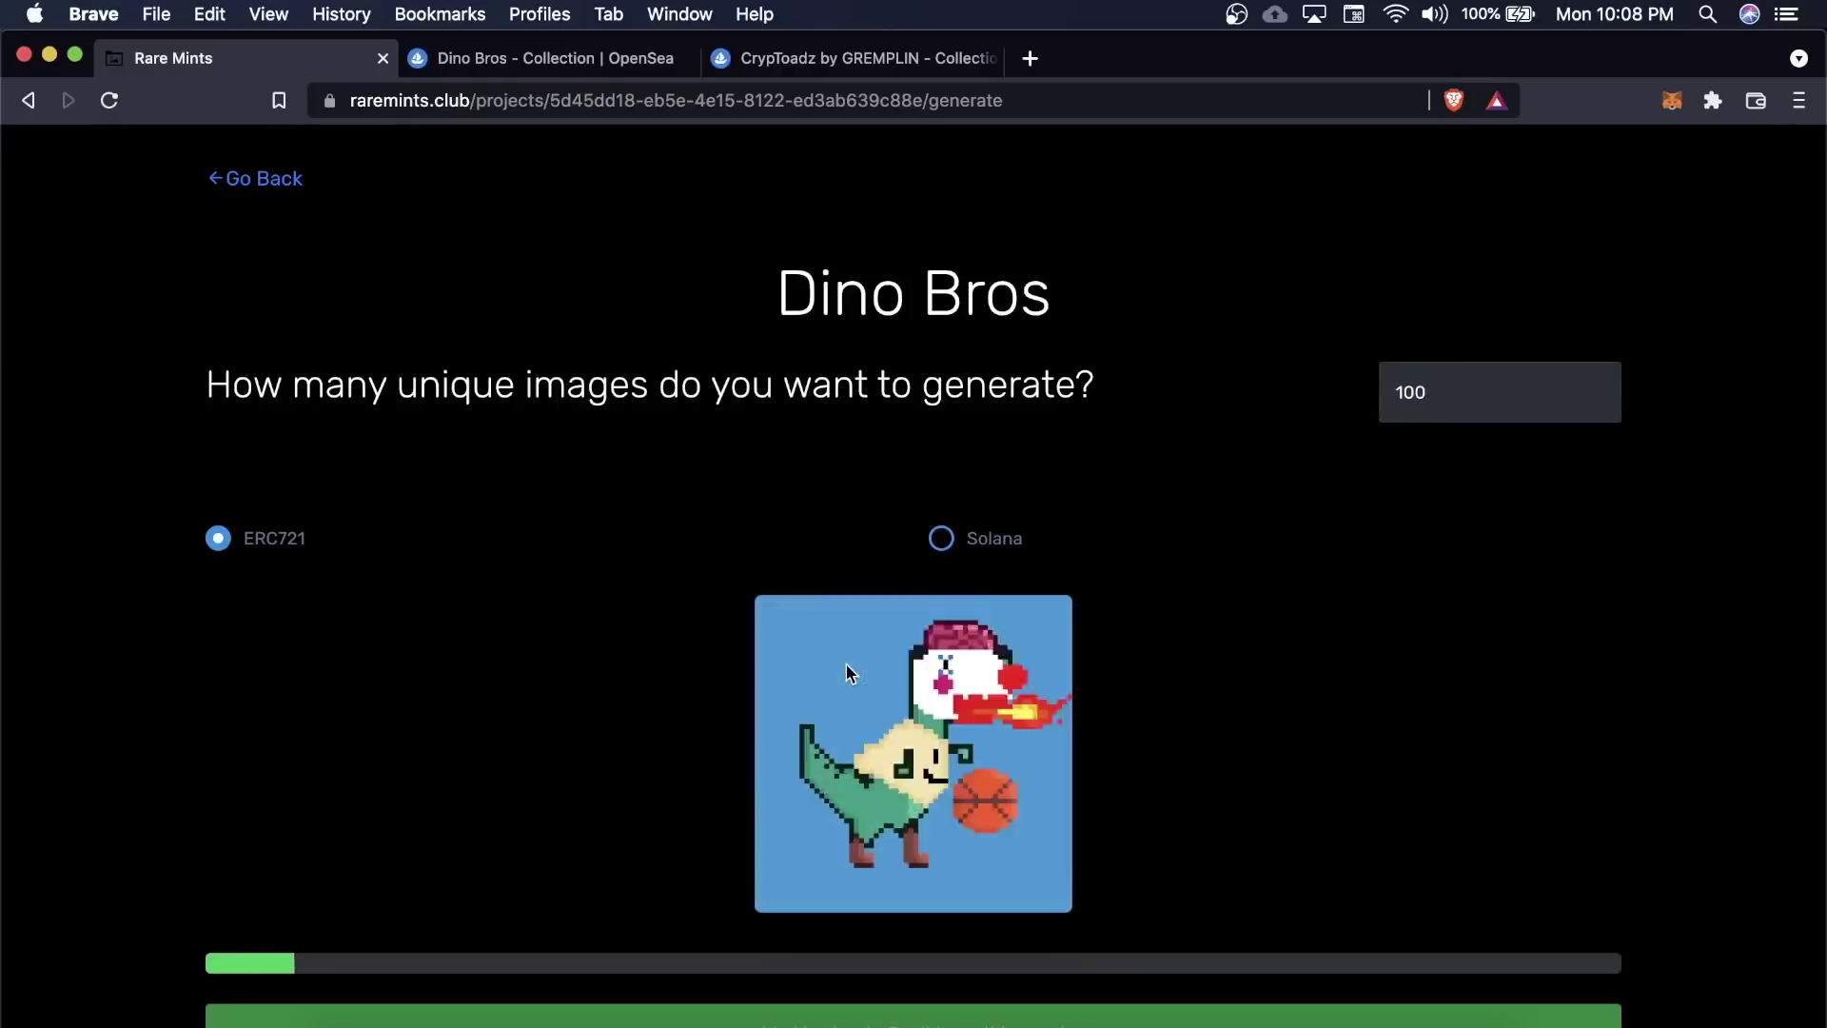
scroll(850, 664, down, 2)
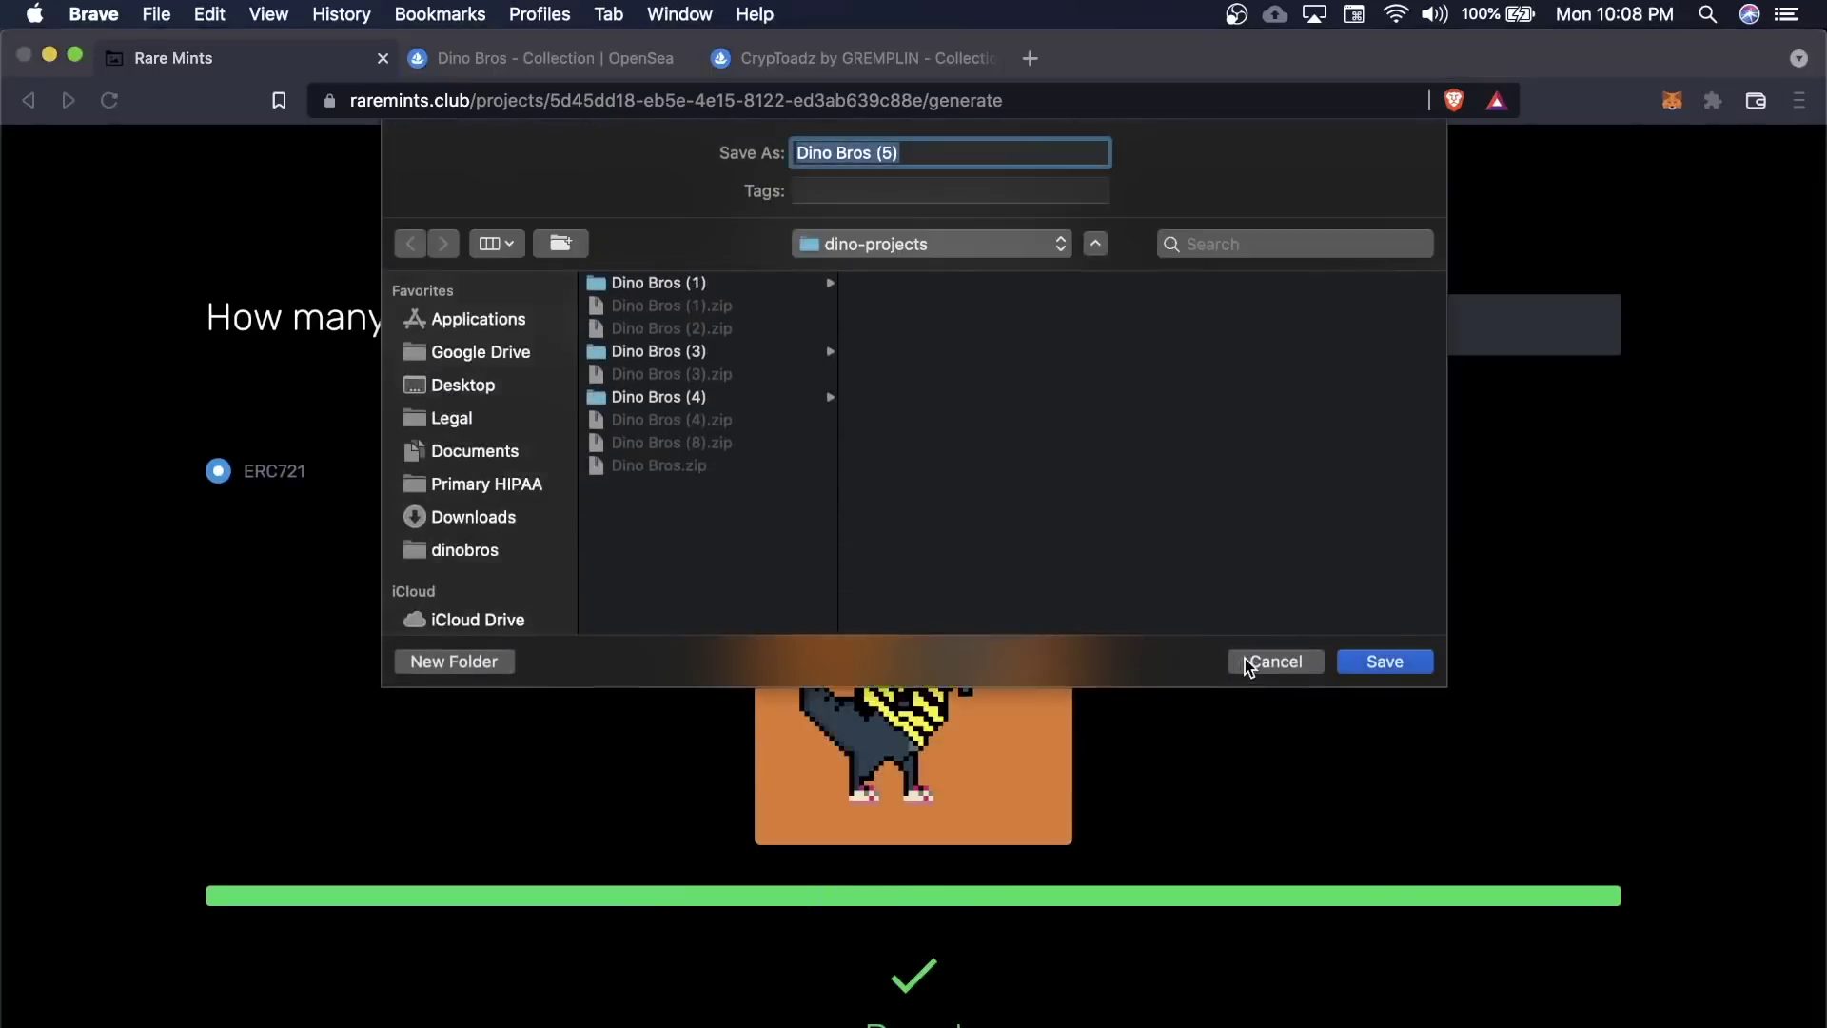
click(1348, 660)
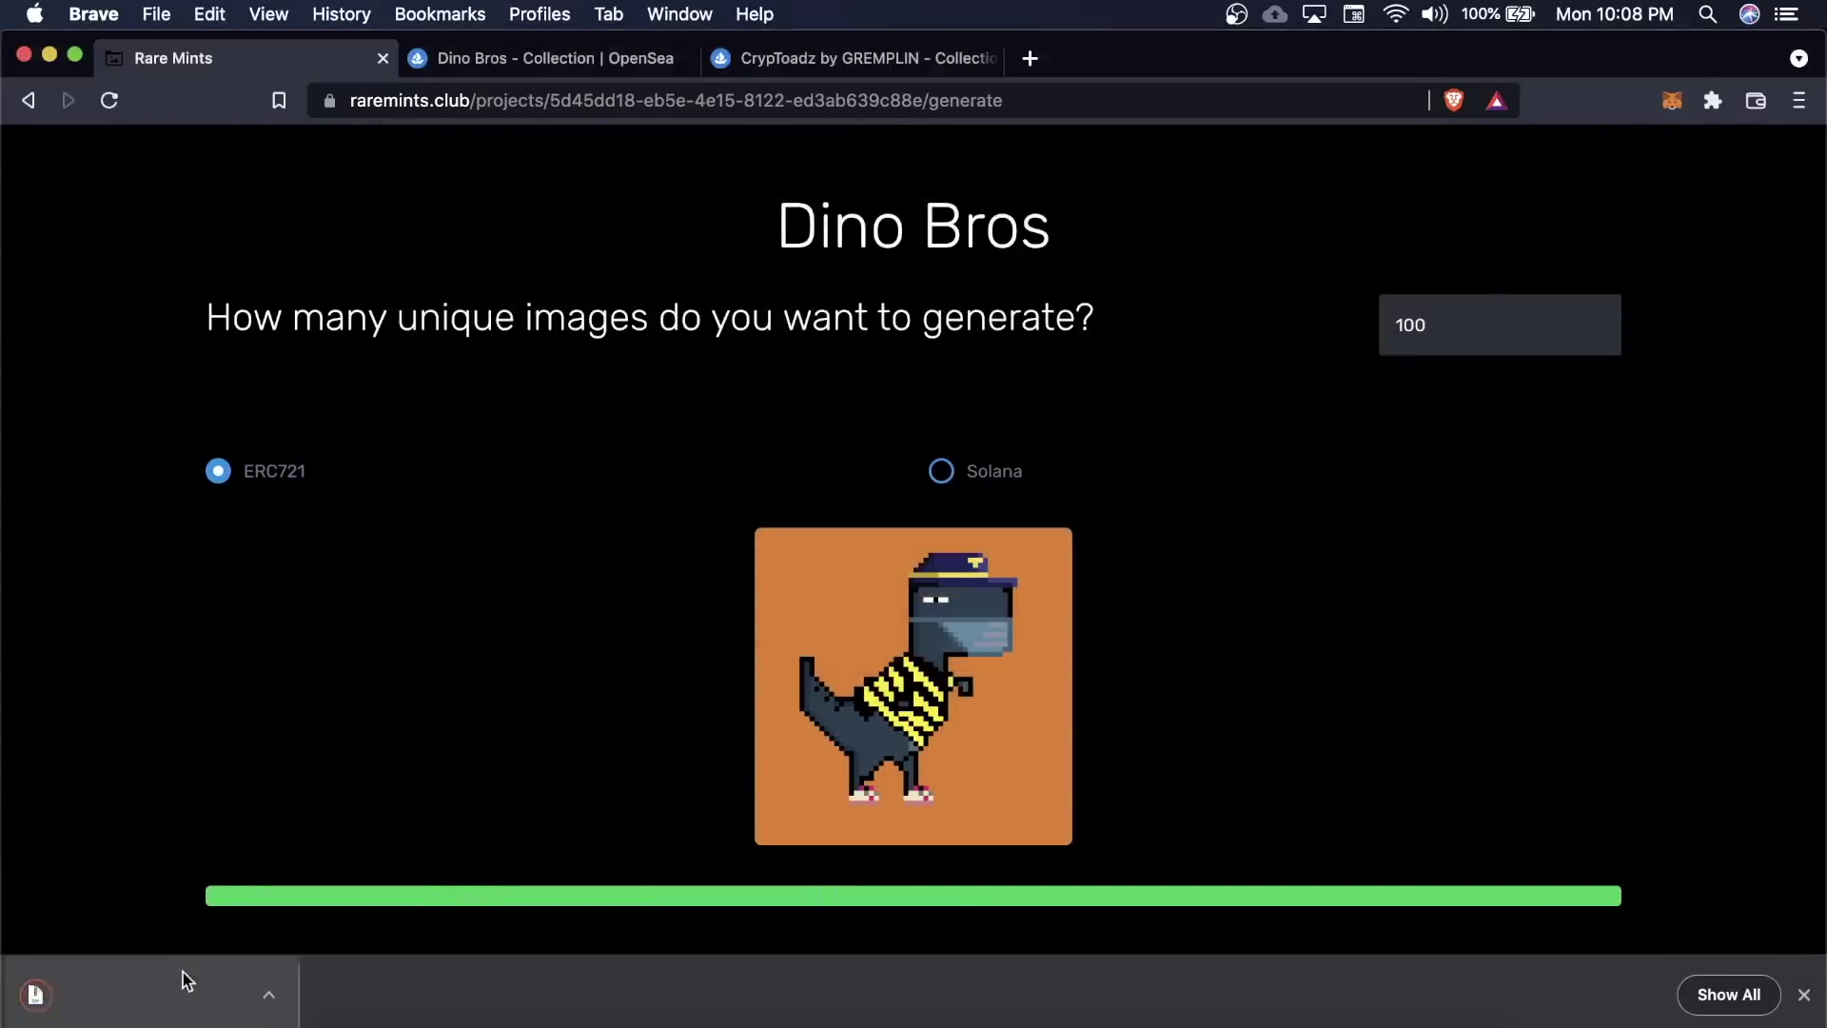
Open the Dino Bros (5) images folder, preview 1.png through 10.png, then return to the browser
click(160, 1004)
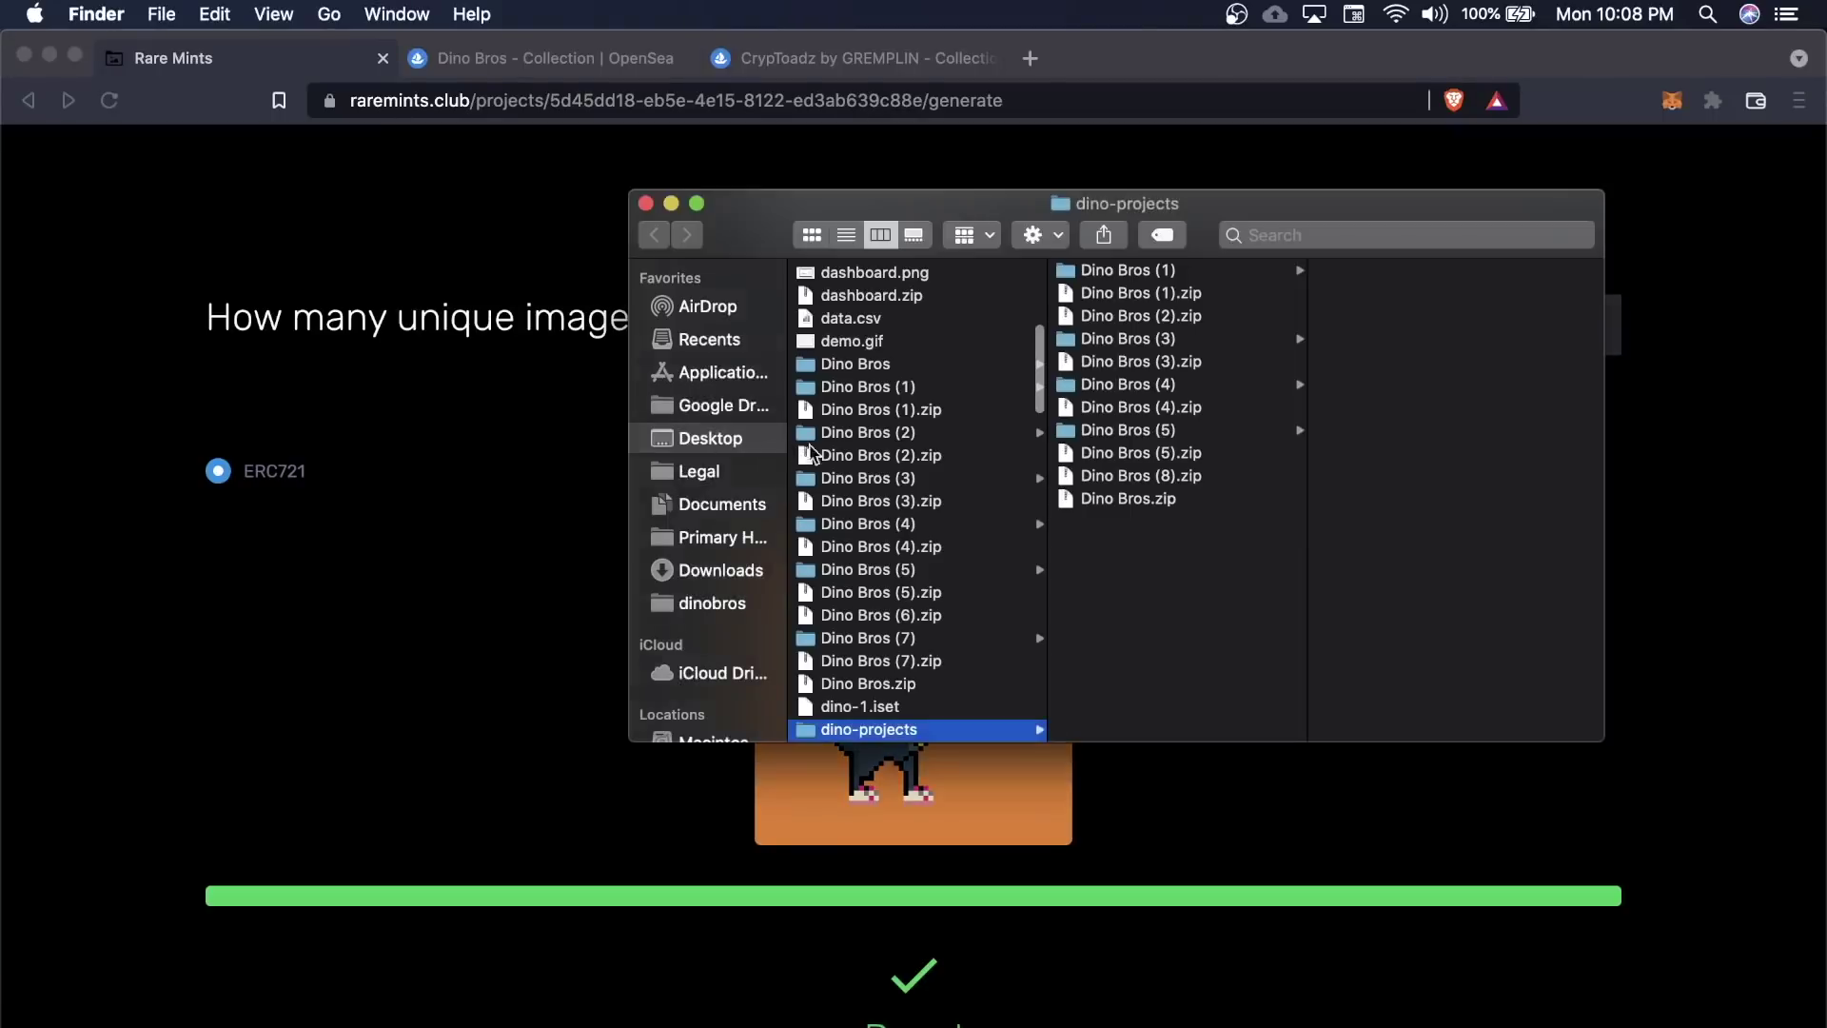
click(1163, 433)
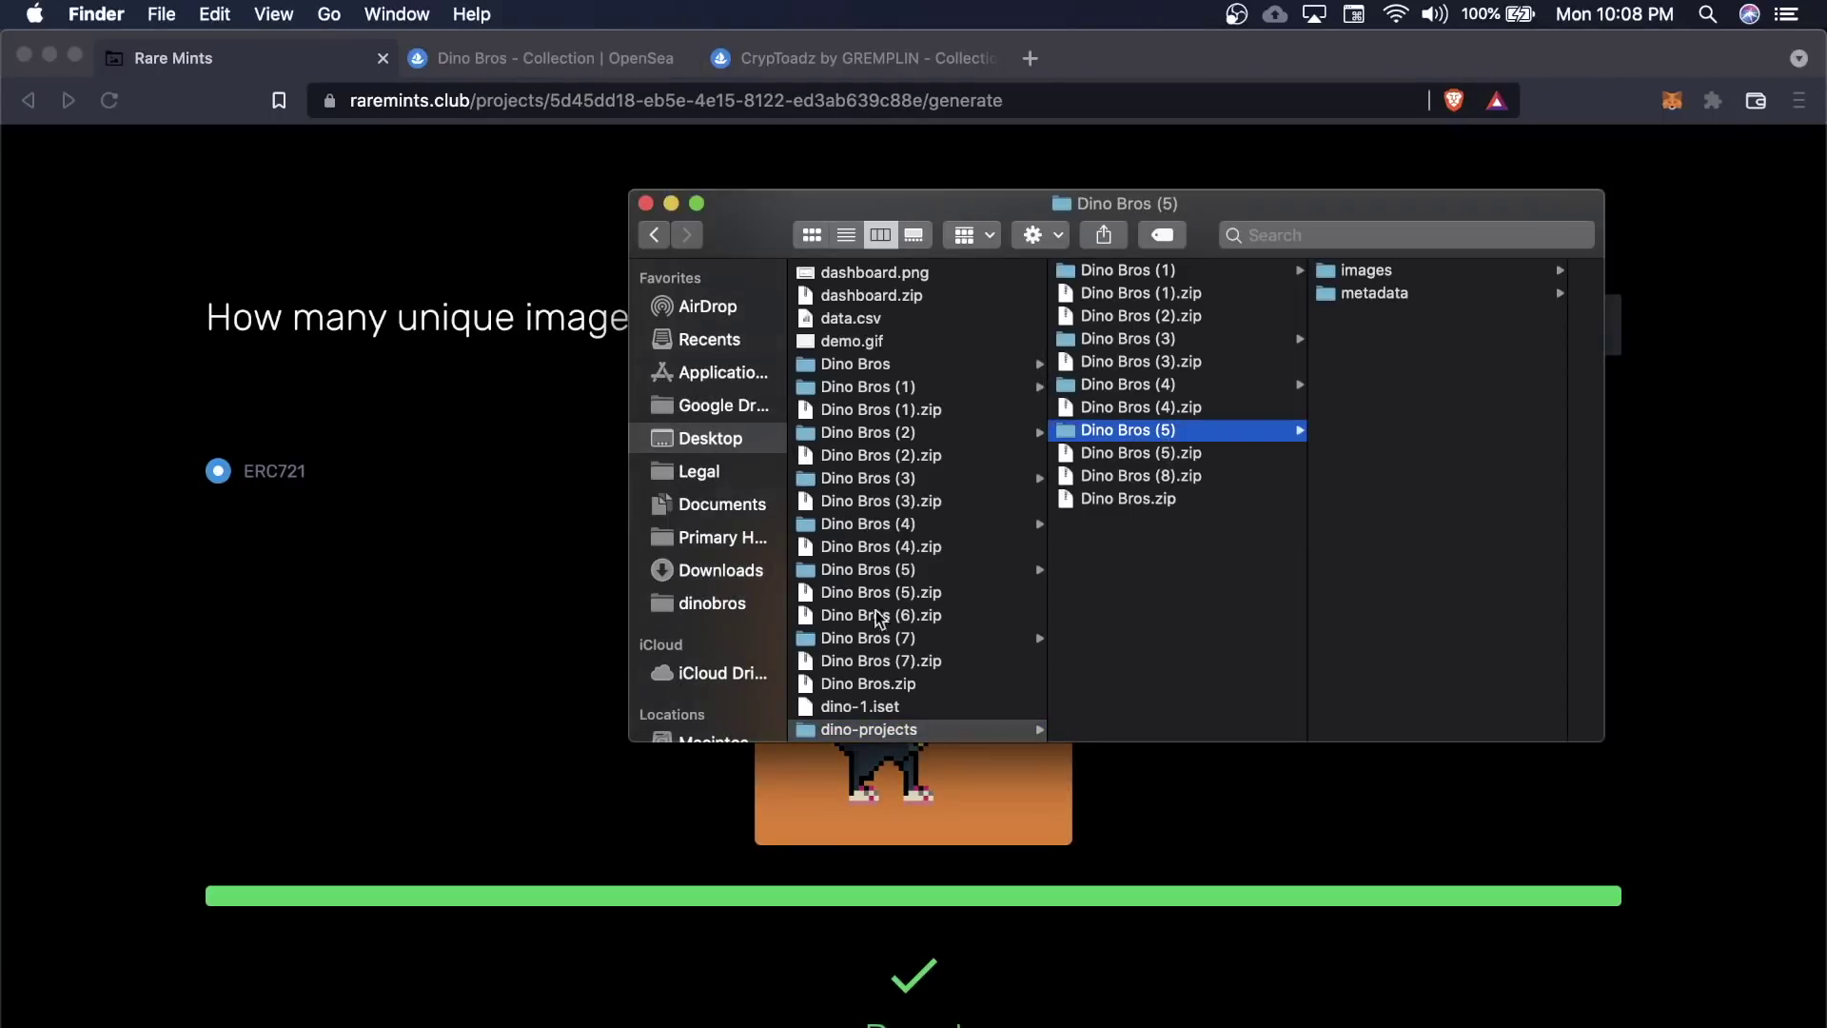
click(1405, 272)
click(1395, 272)
key(Down)
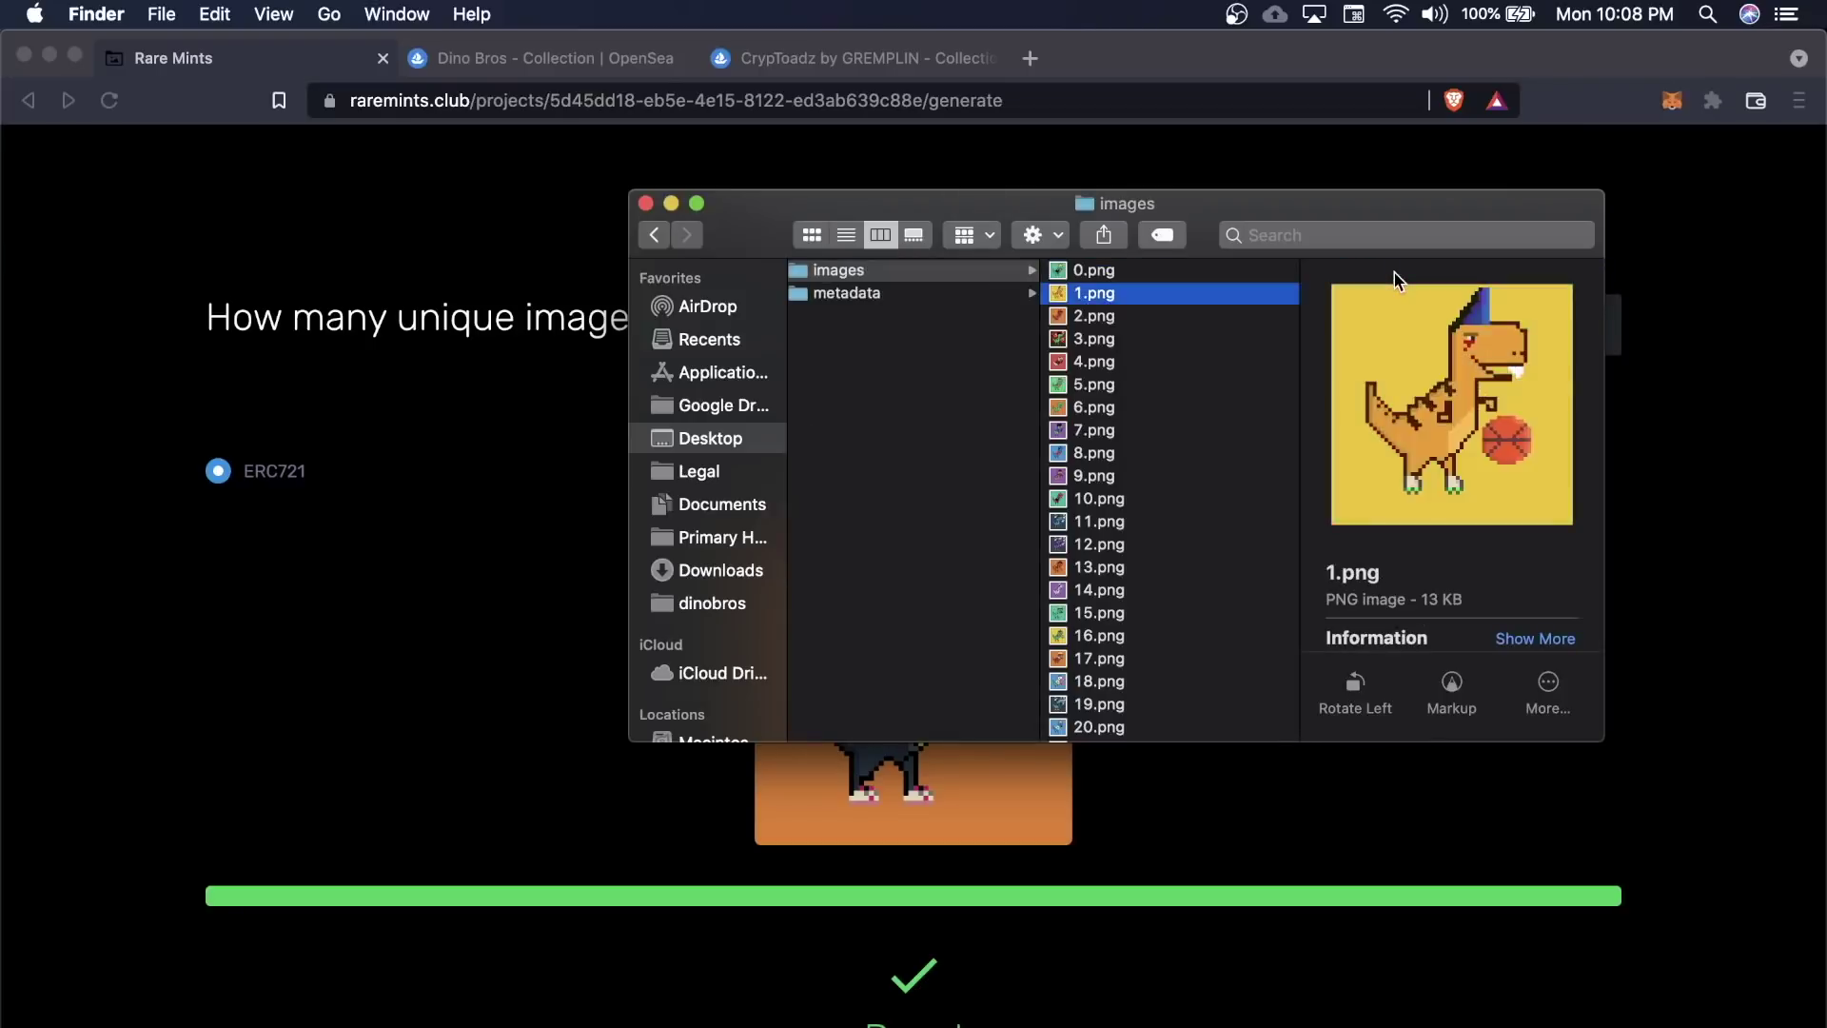
key(Down)
key(Down)
key(Down)
key(Down)
key(Down)
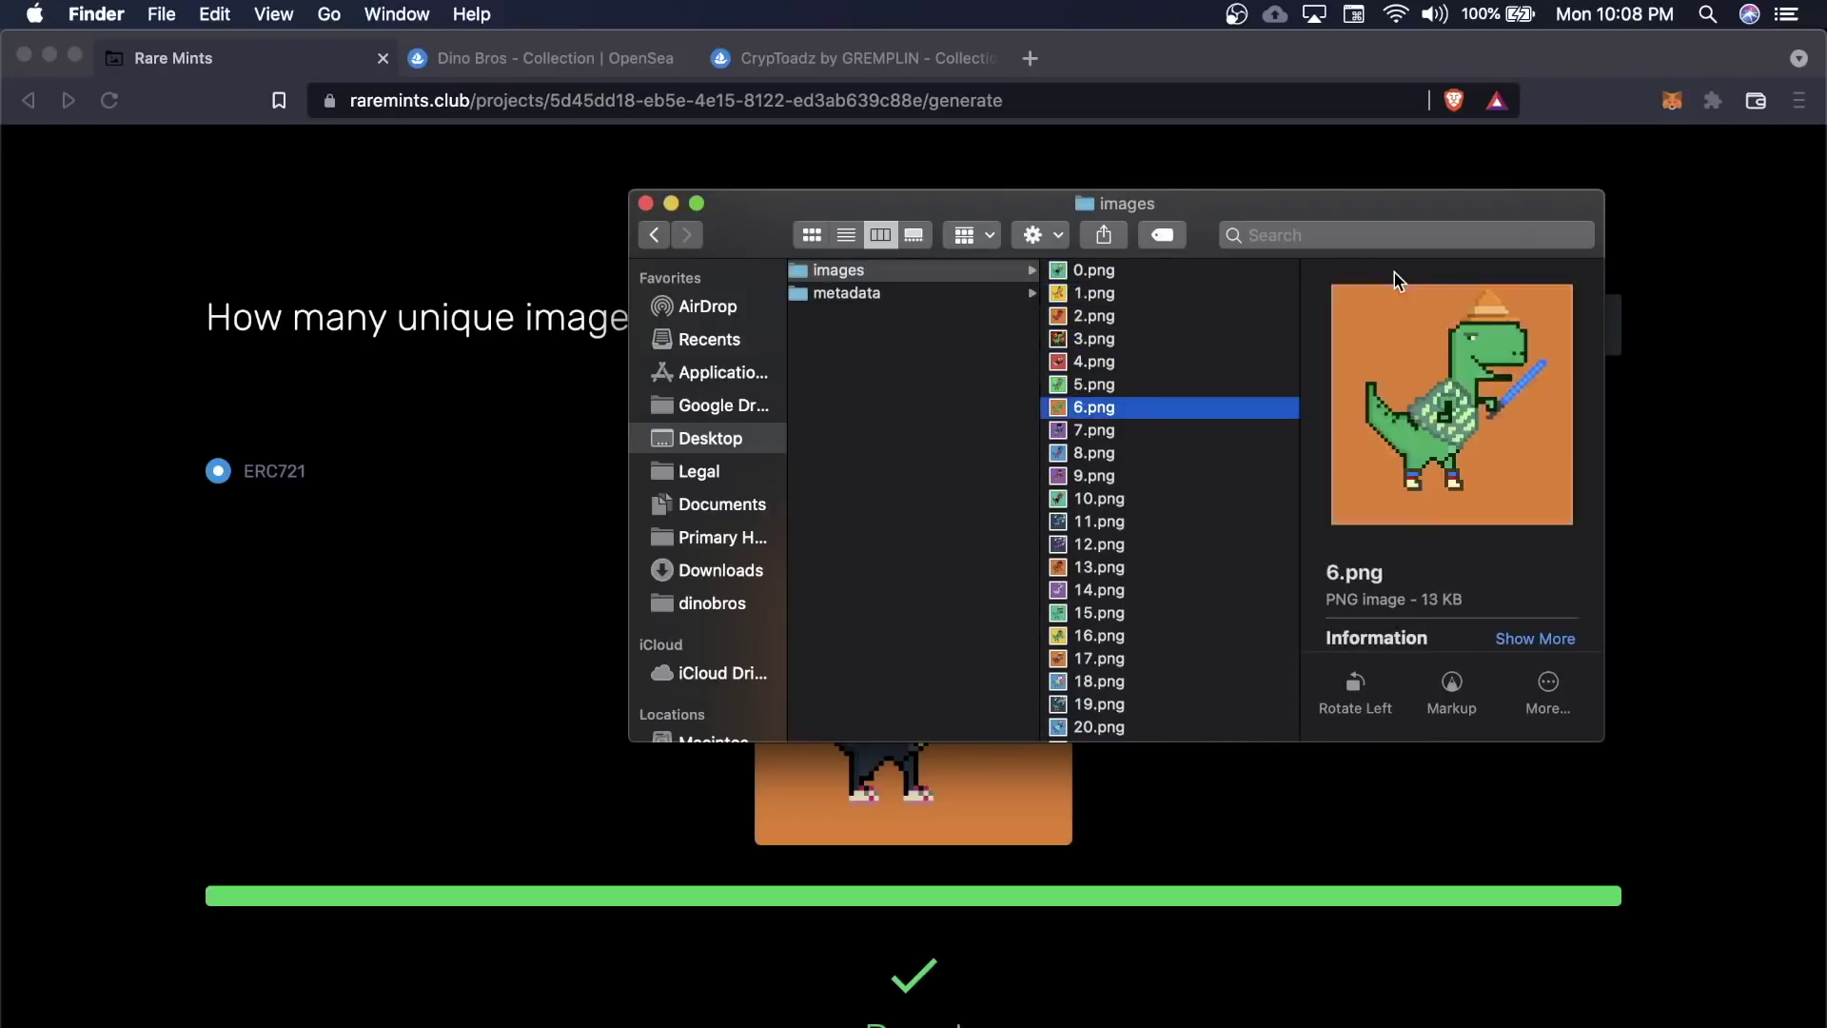
key(Down)
key(Down)
key(Down)
key(Down)
click(1207, 875)
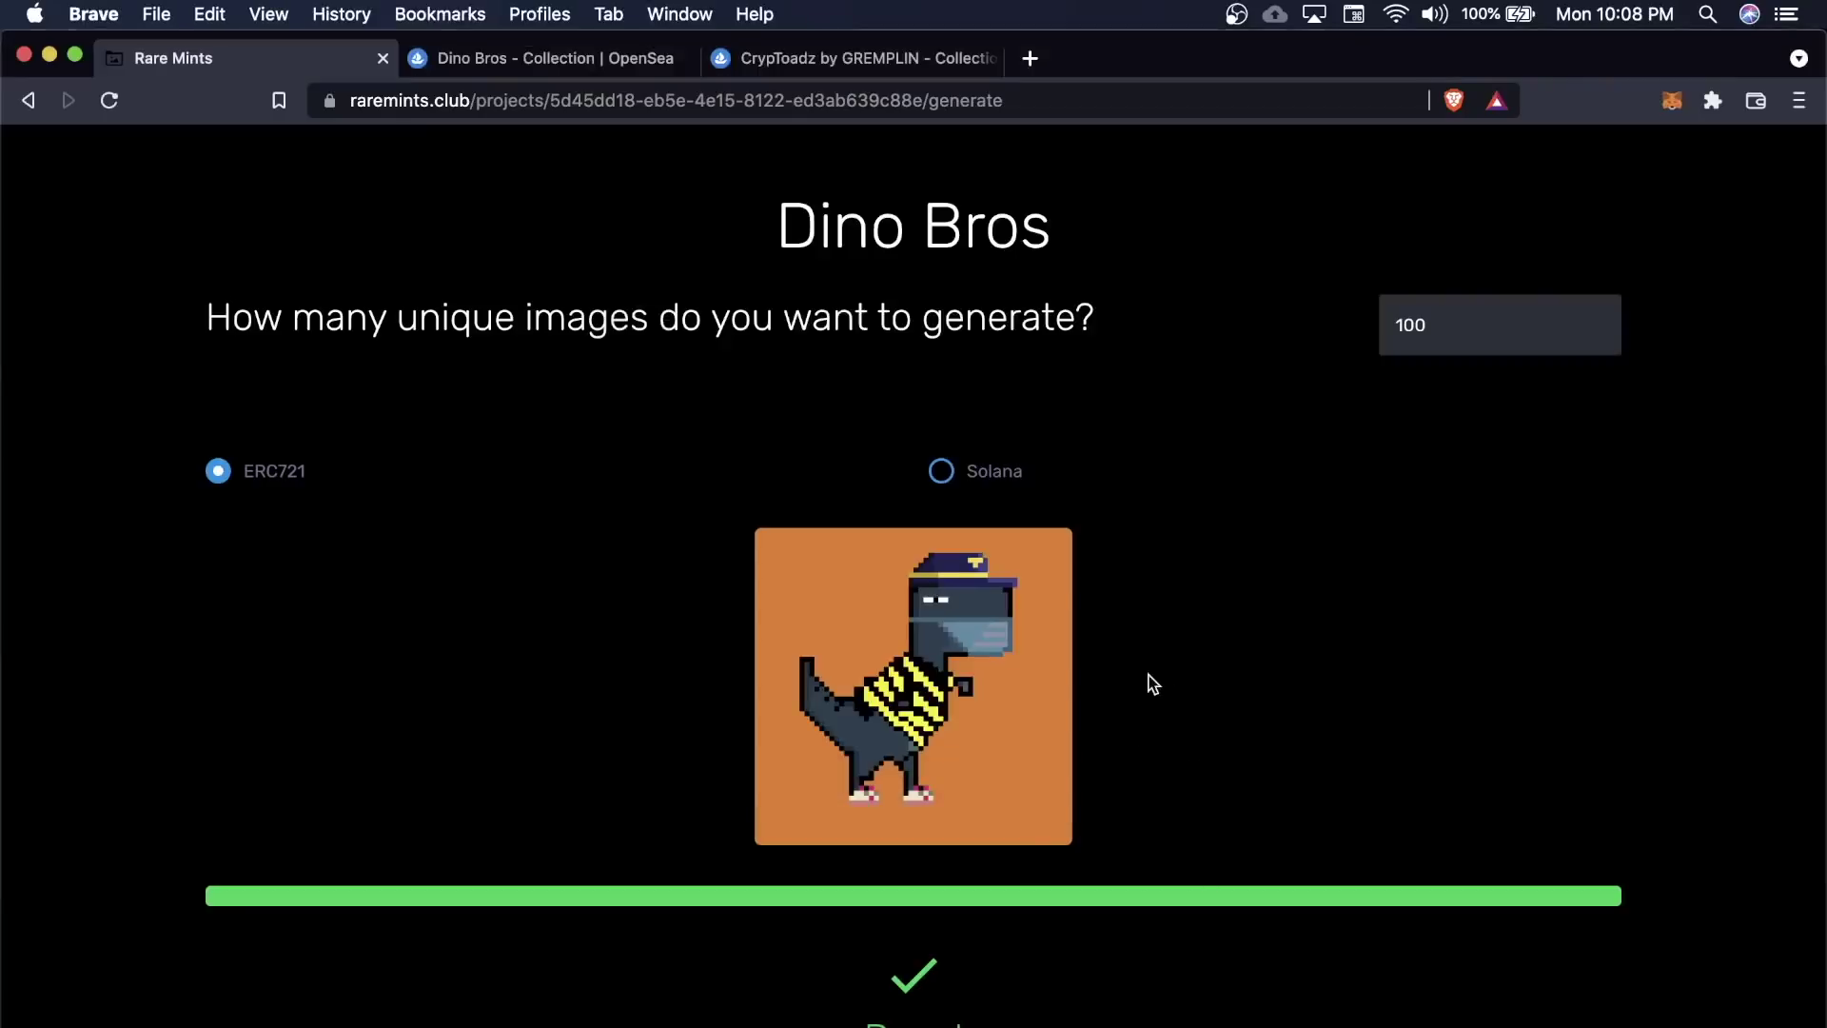
Create a new Untitled Project from the Your Projects list and open its ⋮ menu
scroll(1142, 686, left, 5)
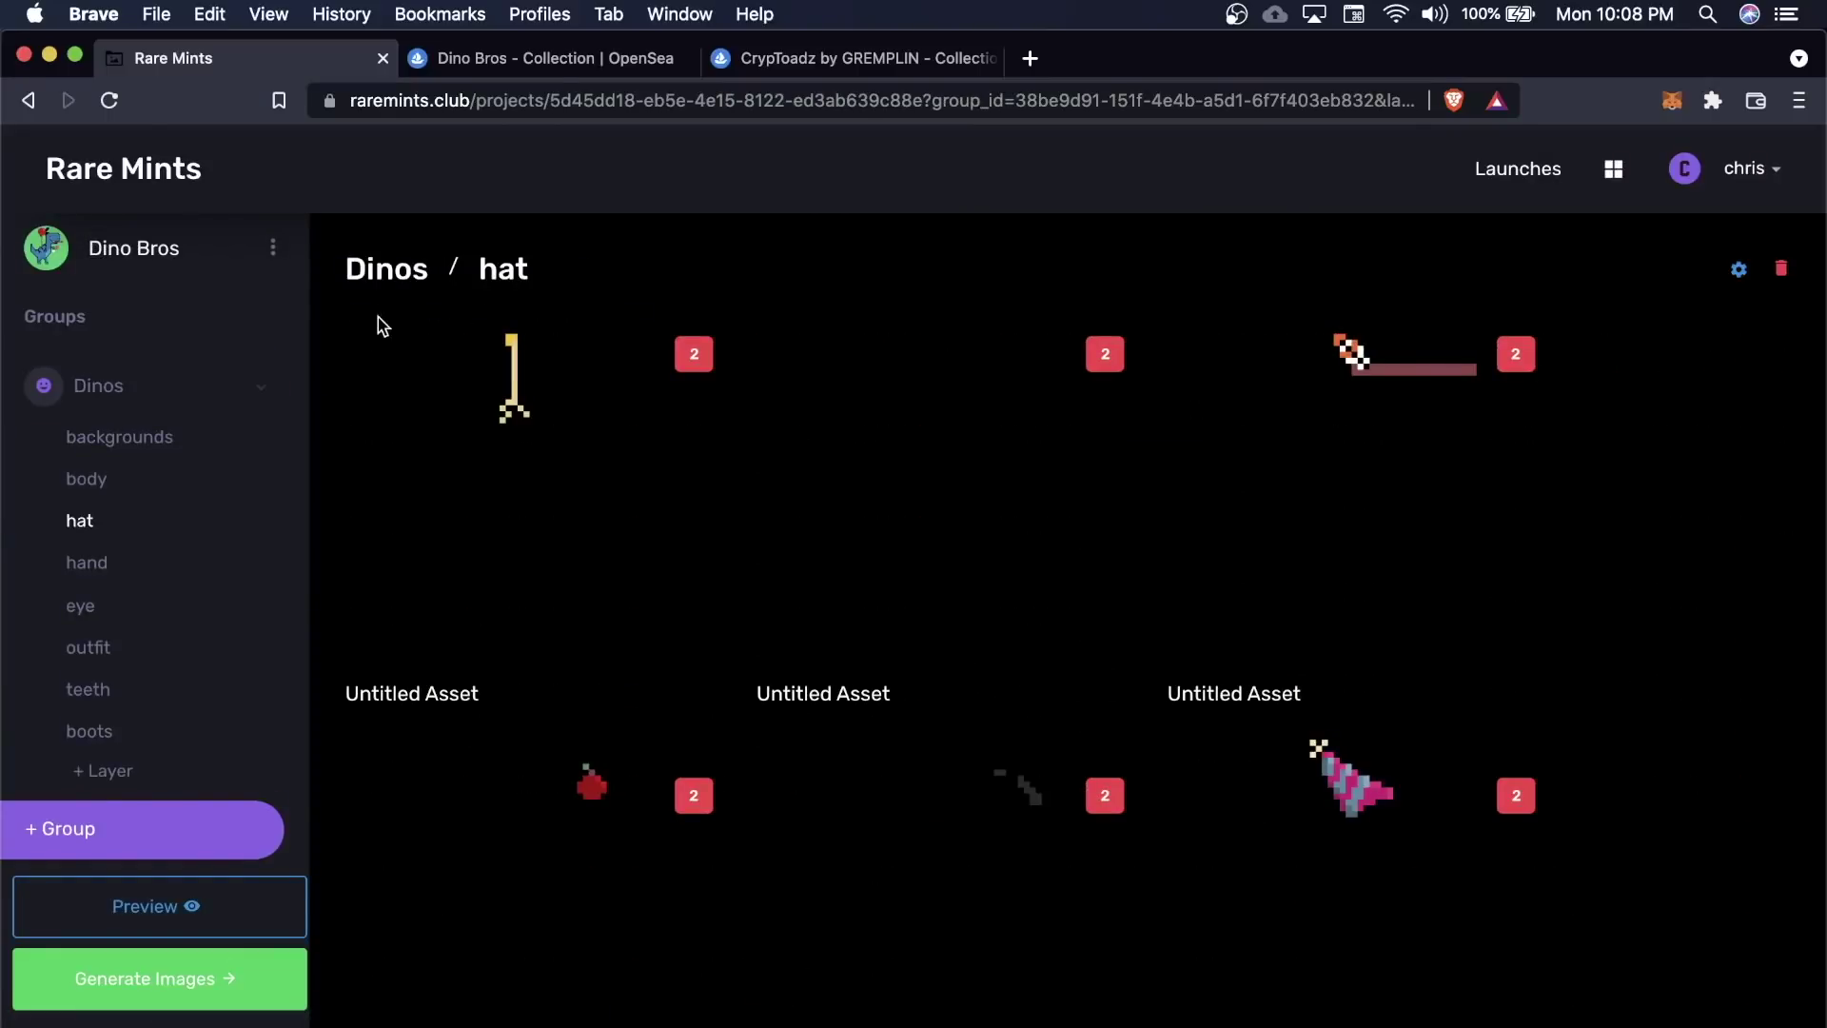
click(175, 169)
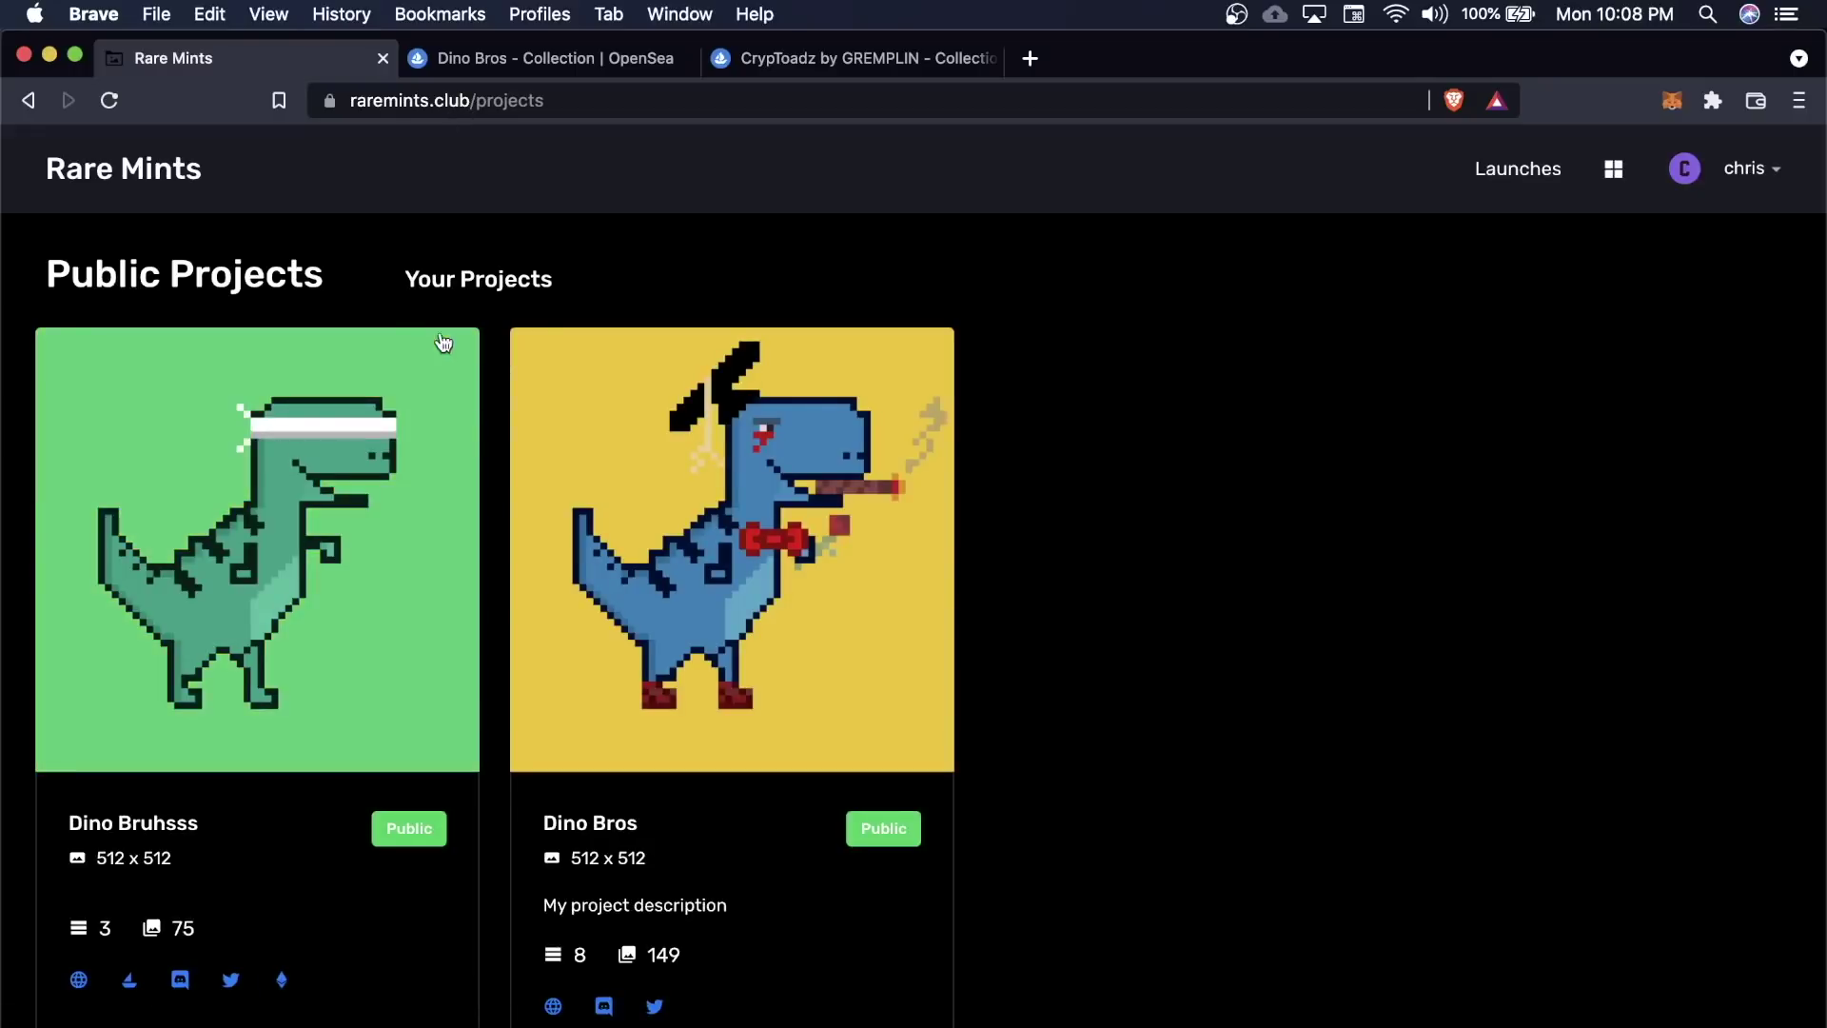
click(504, 285)
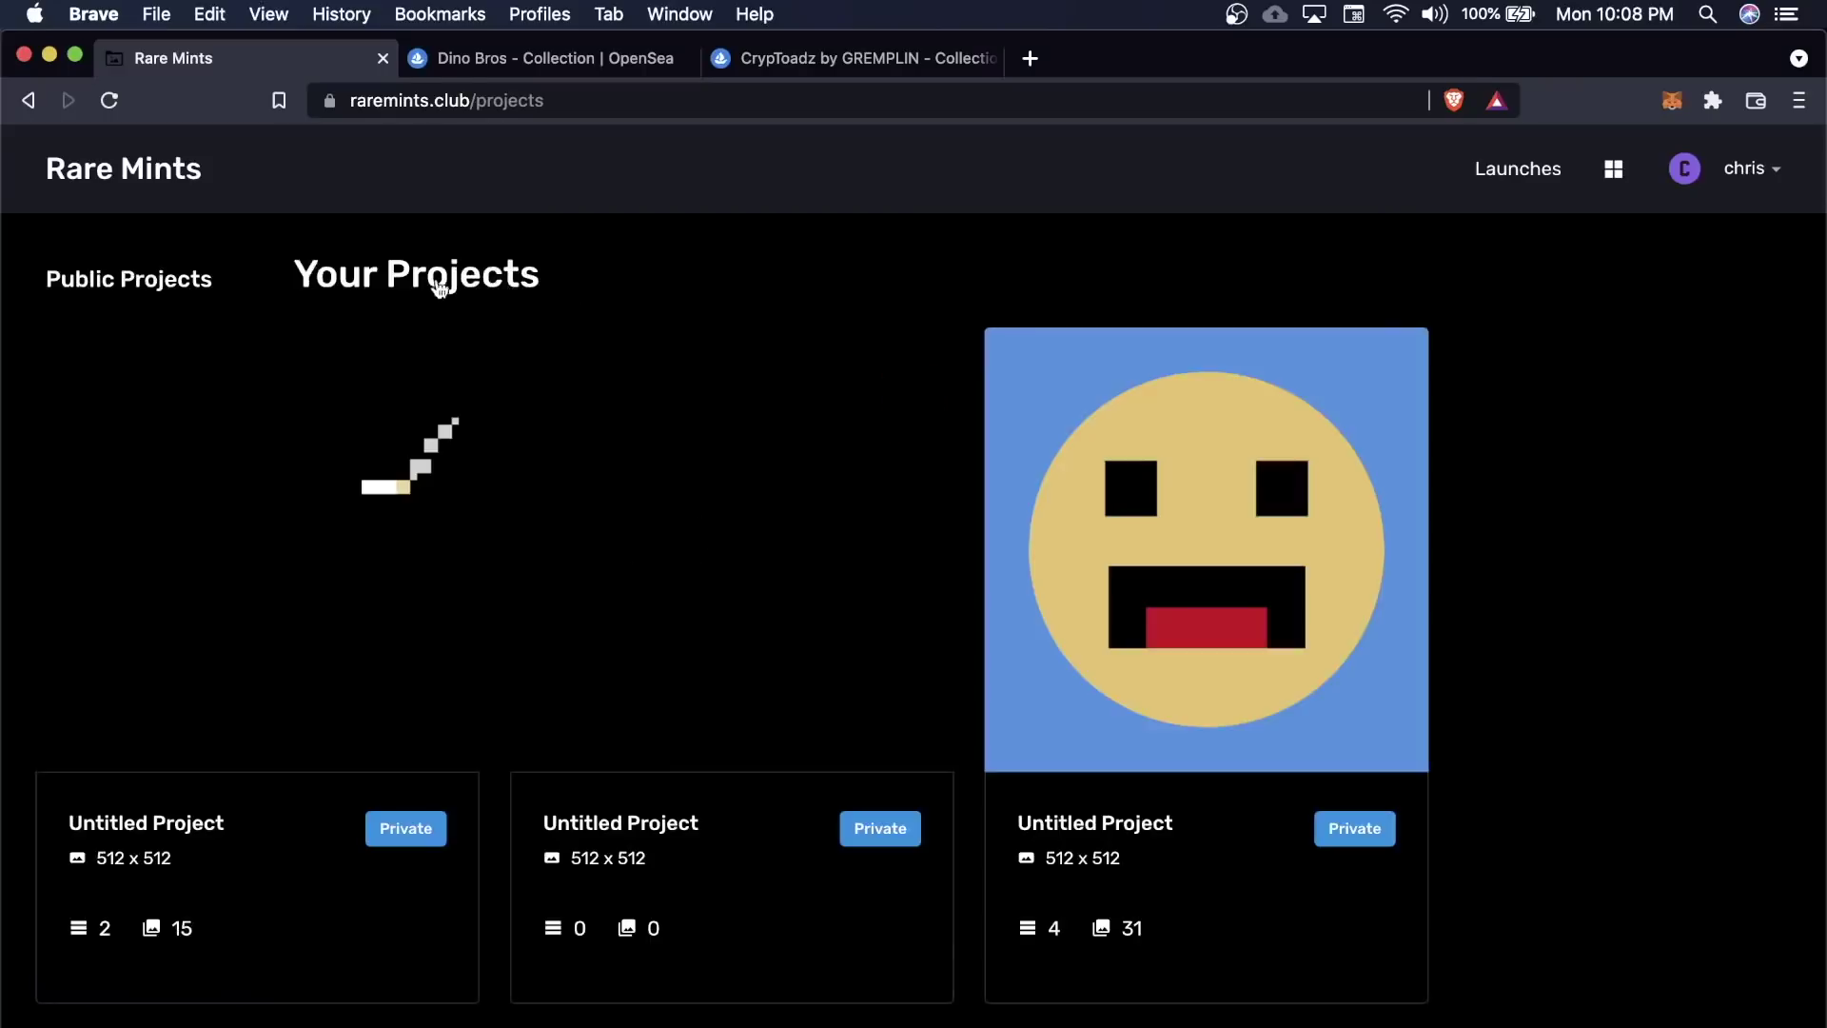
scroll(436, 310, down, 1)
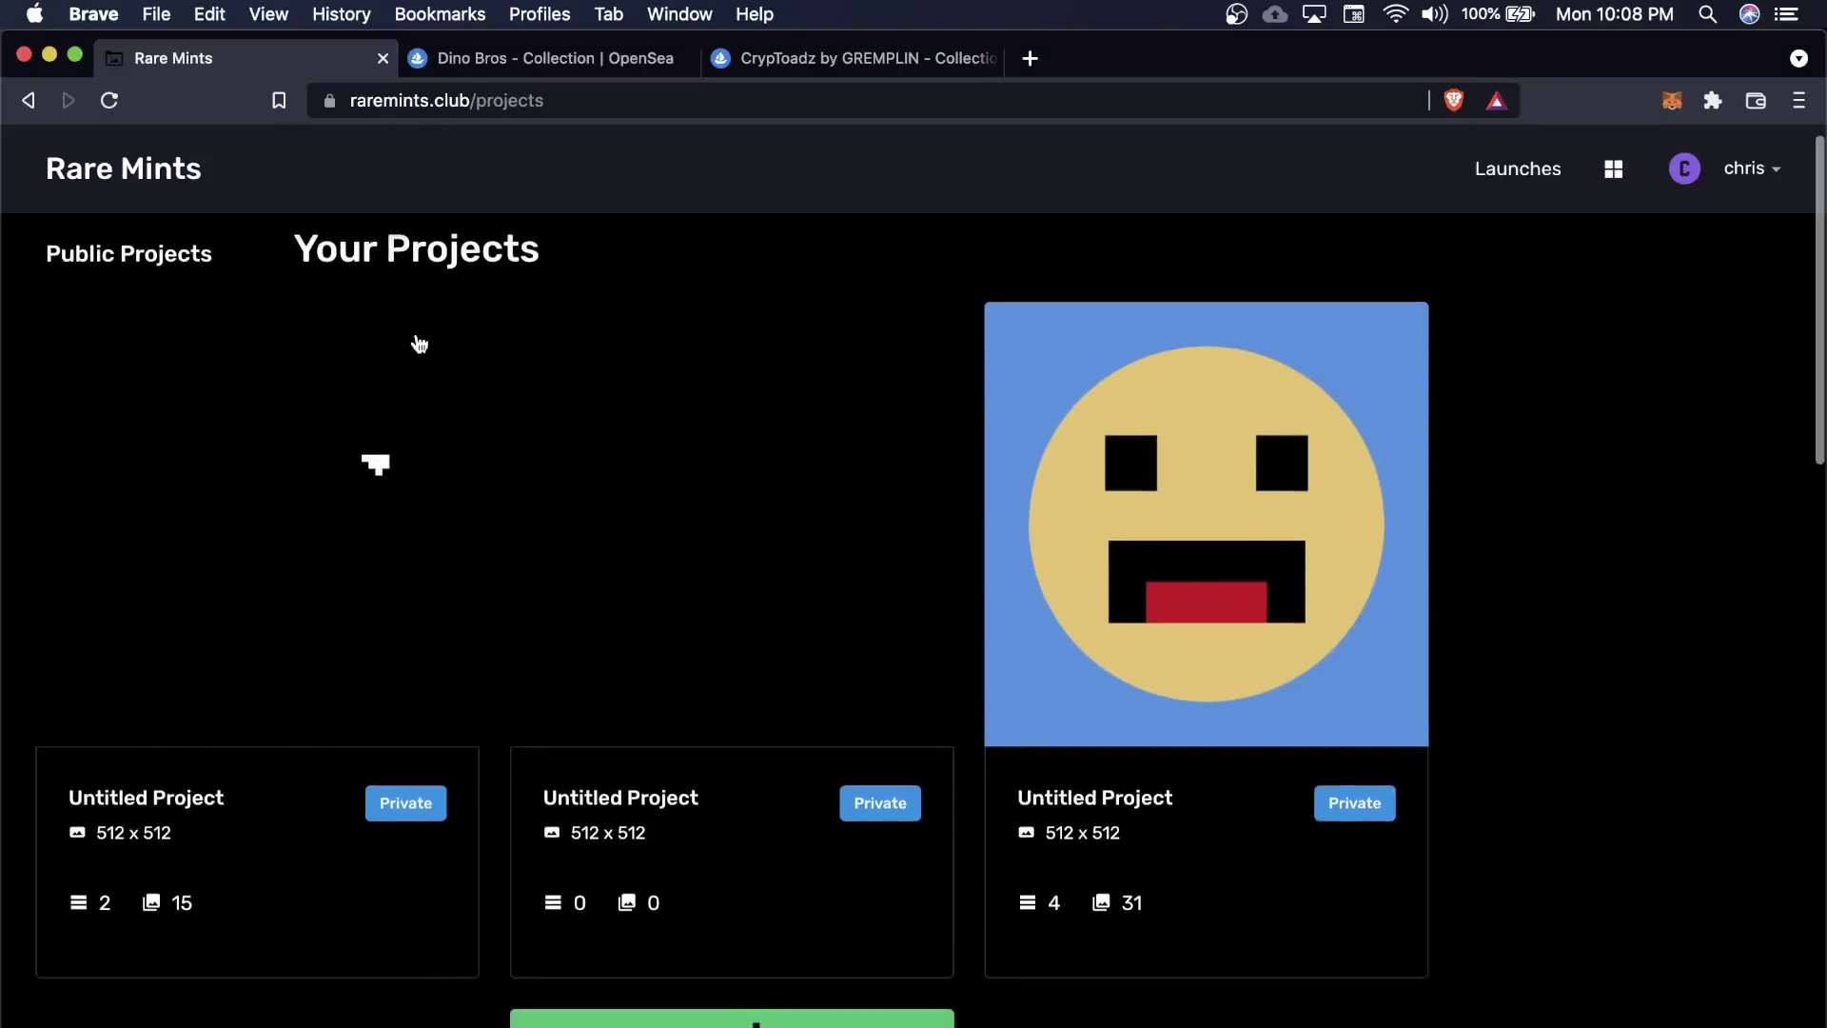
scroll(420, 344, down, 12)
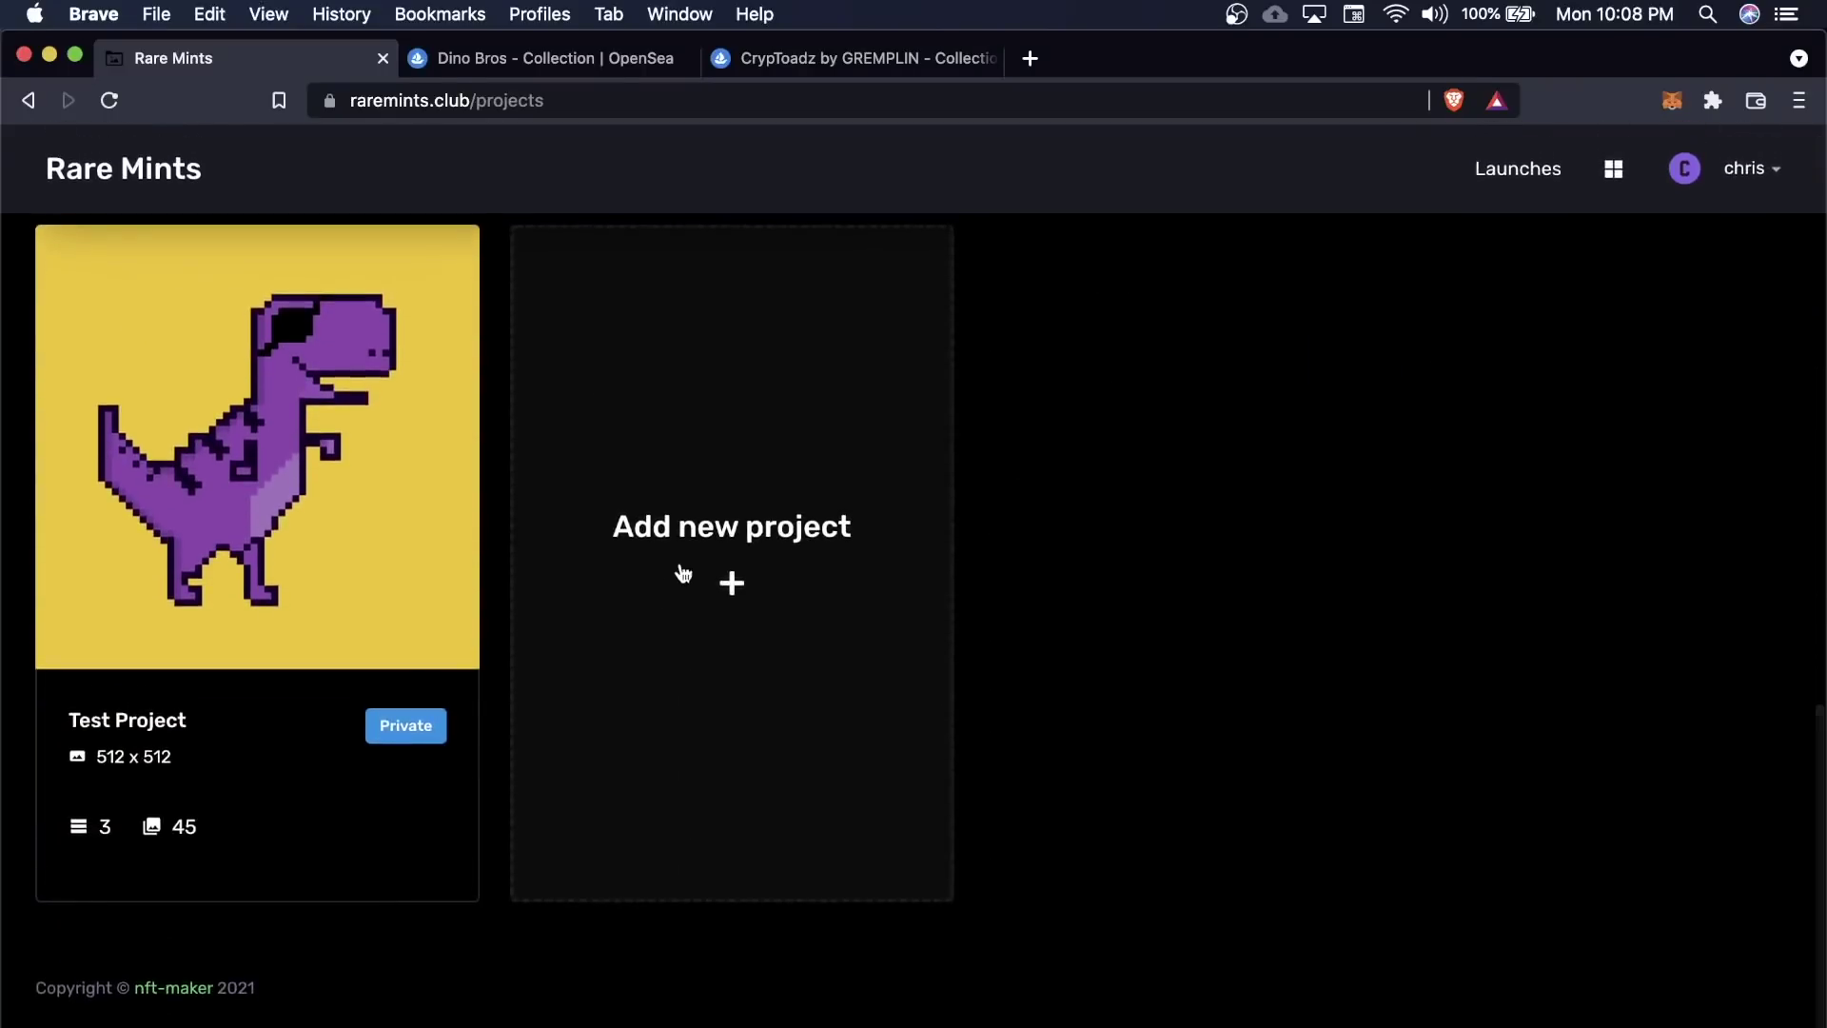
click(682, 571)
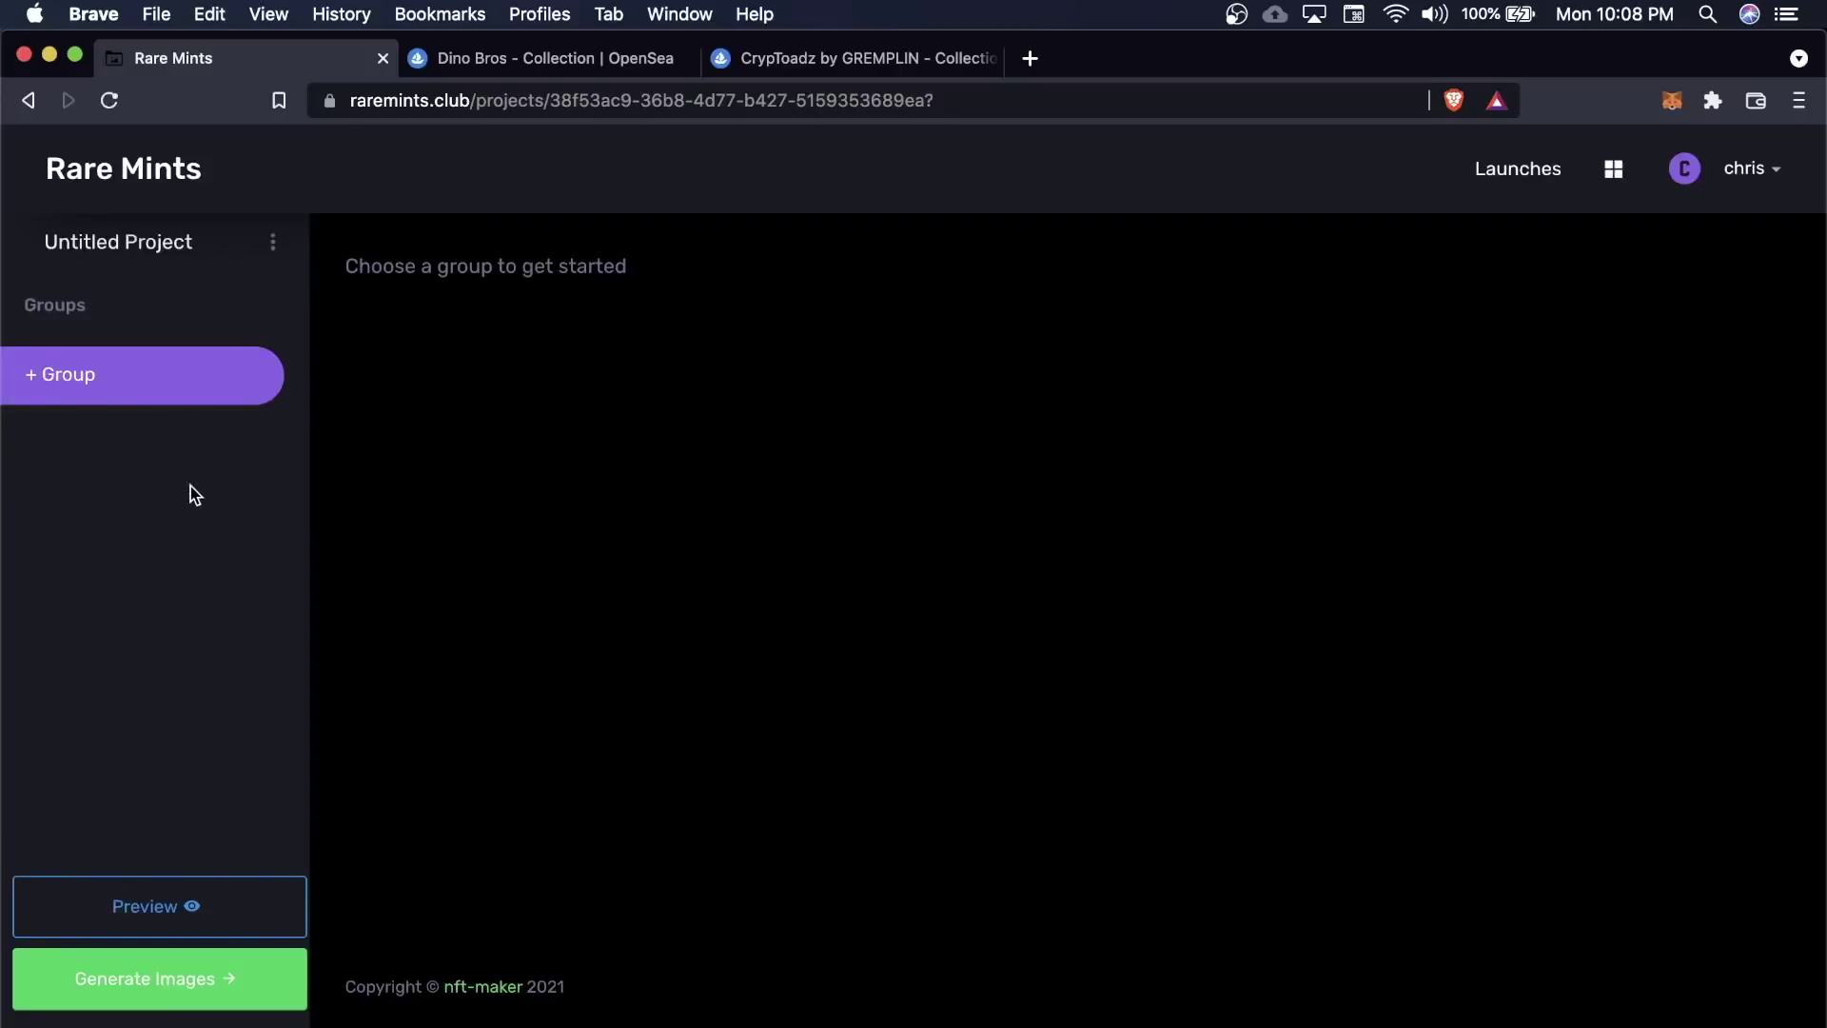
click(273, 249)
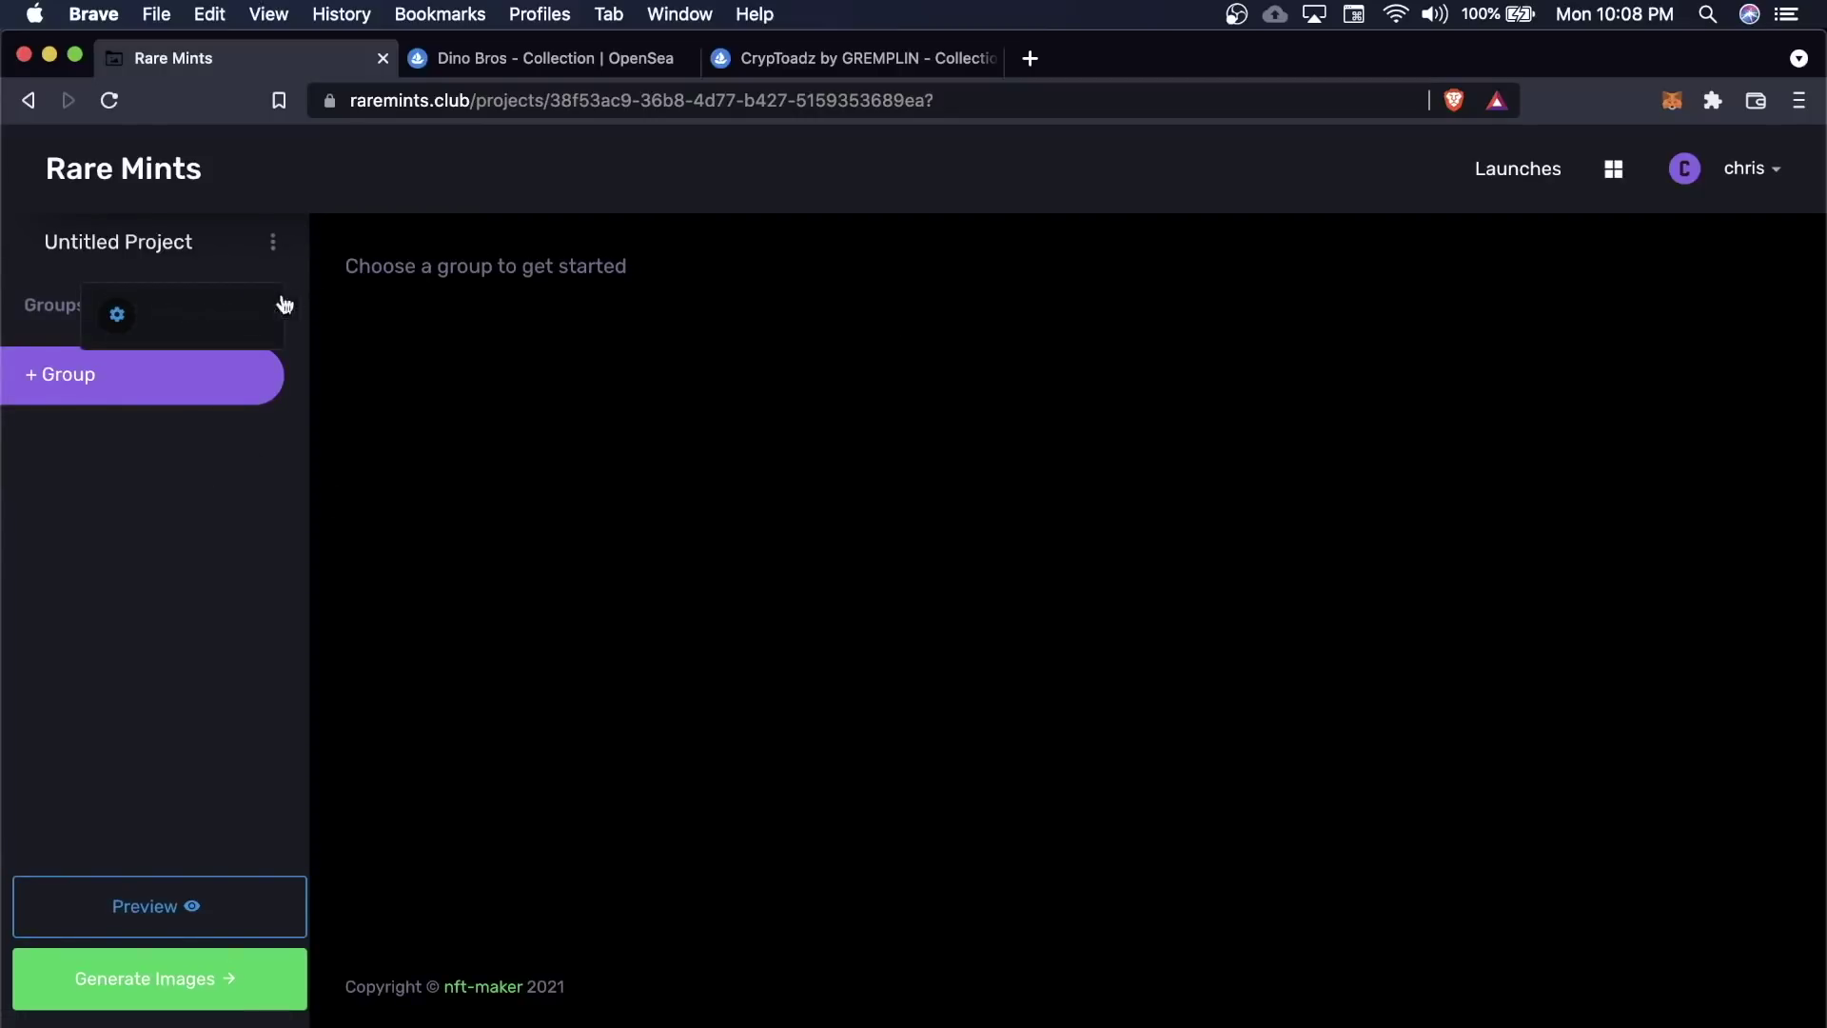
Rename the project to My Test Project, tick Is Public, and save the settings
click(204, 313)
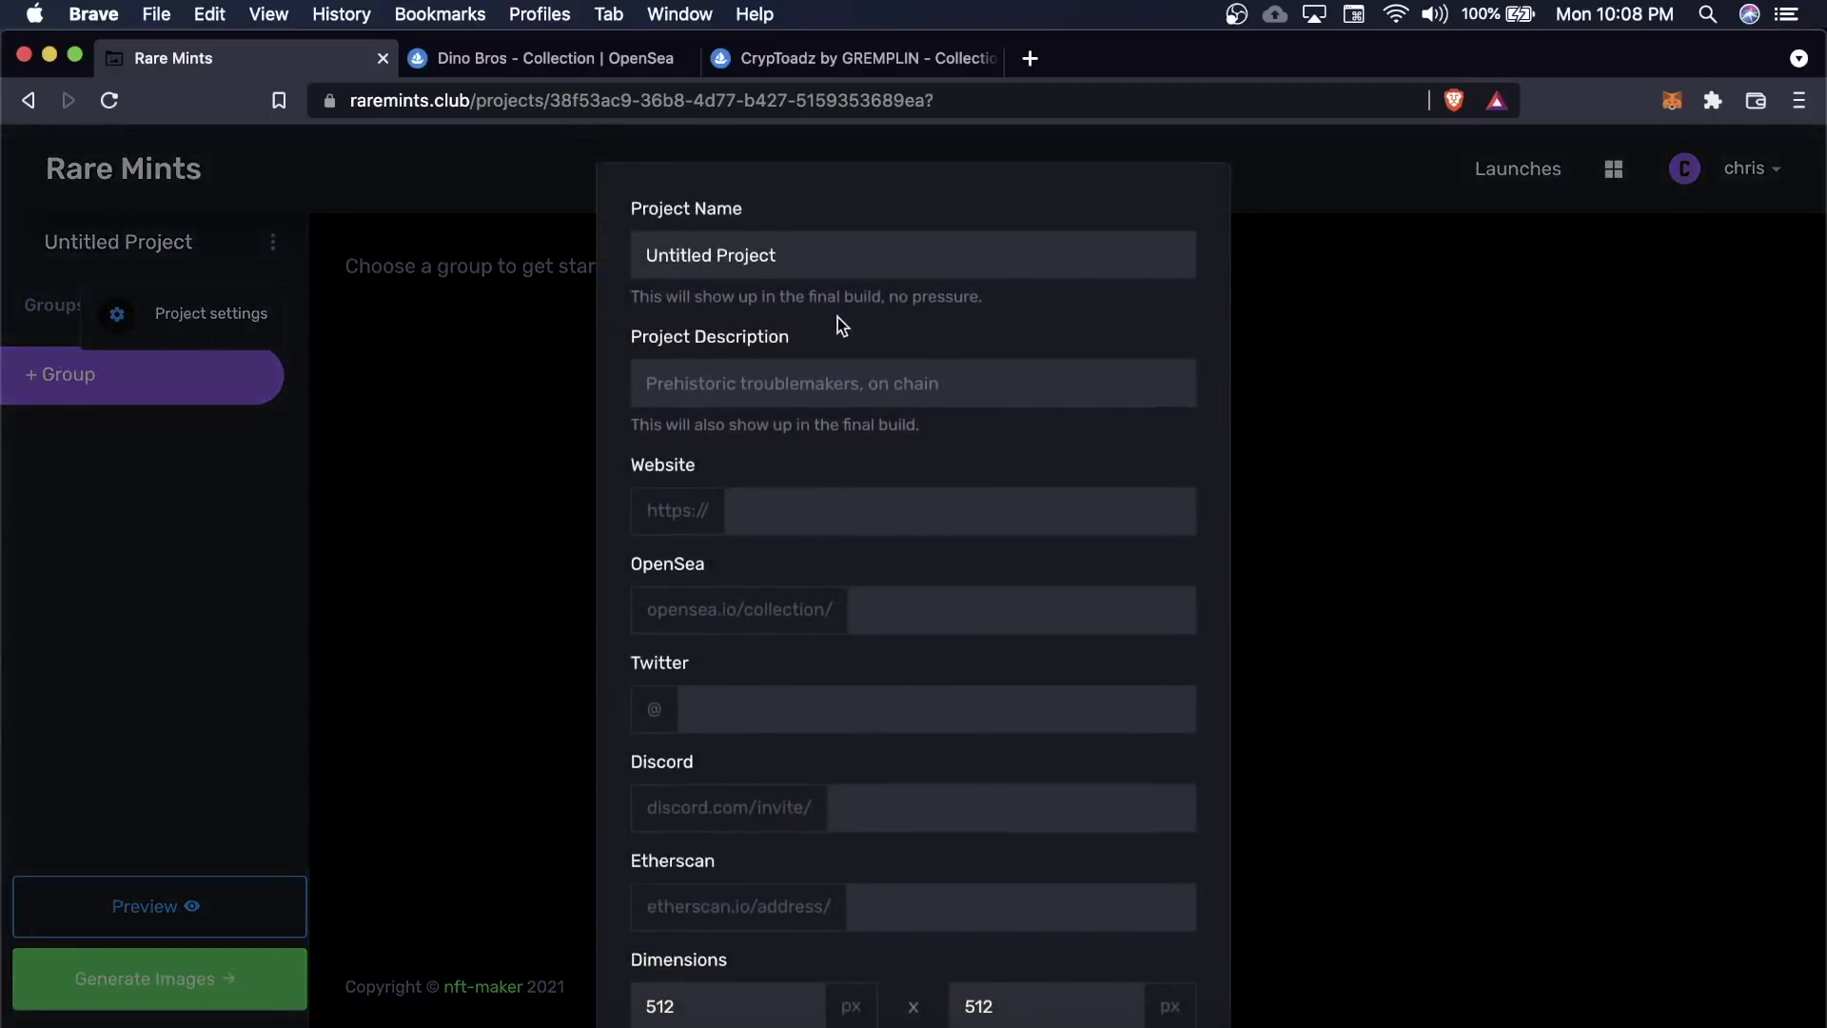
triple_click(865, 265)
text(My Tes)
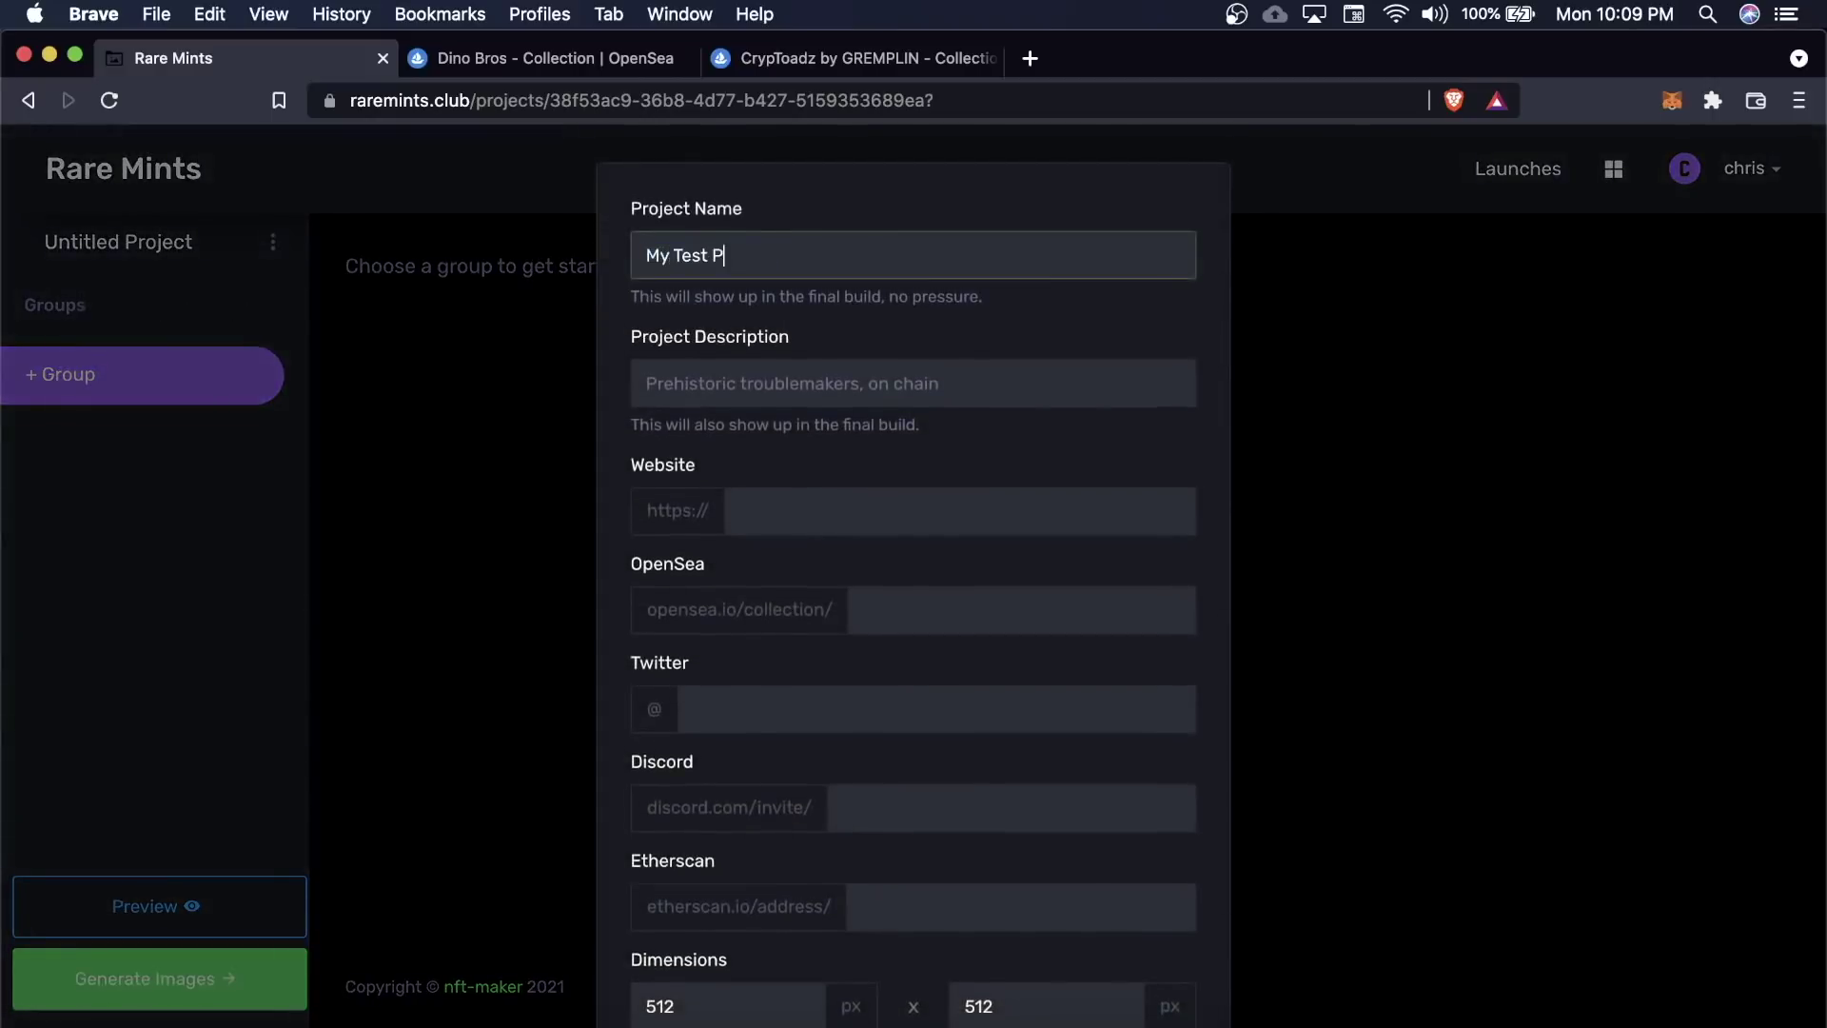
scroll(757, 770, down, 5)
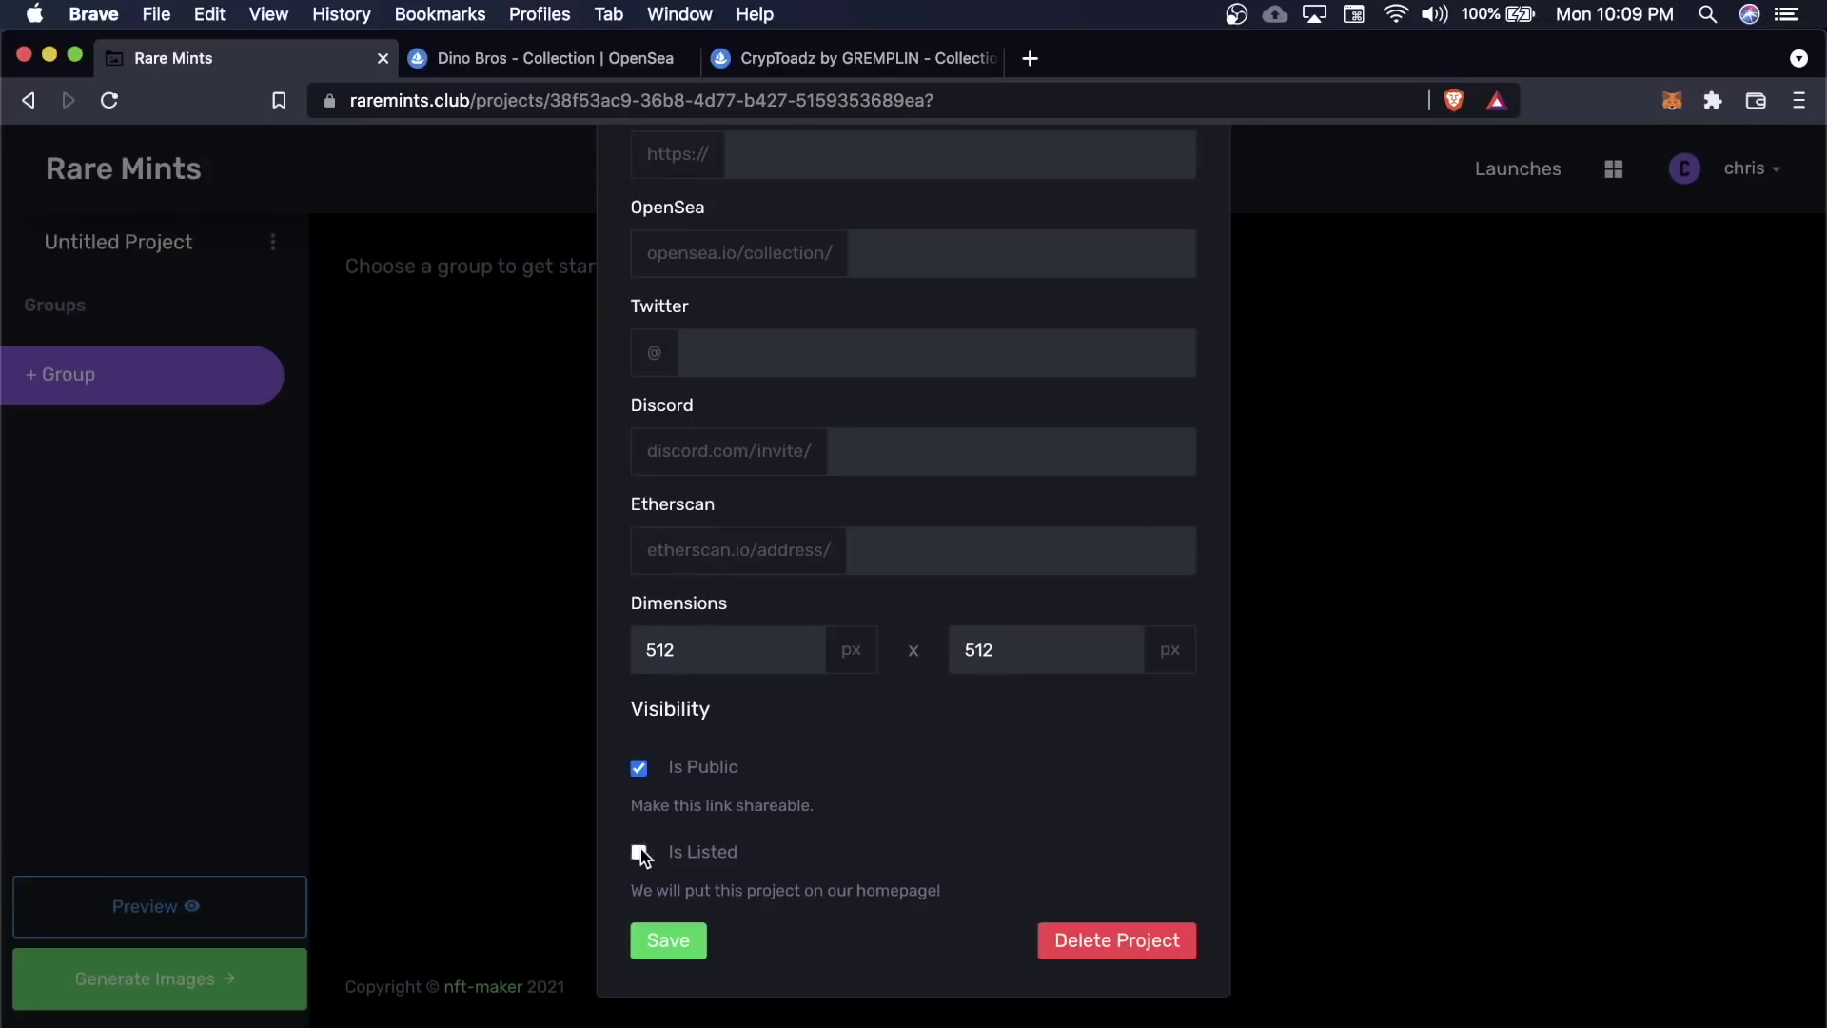
click(666, 940)
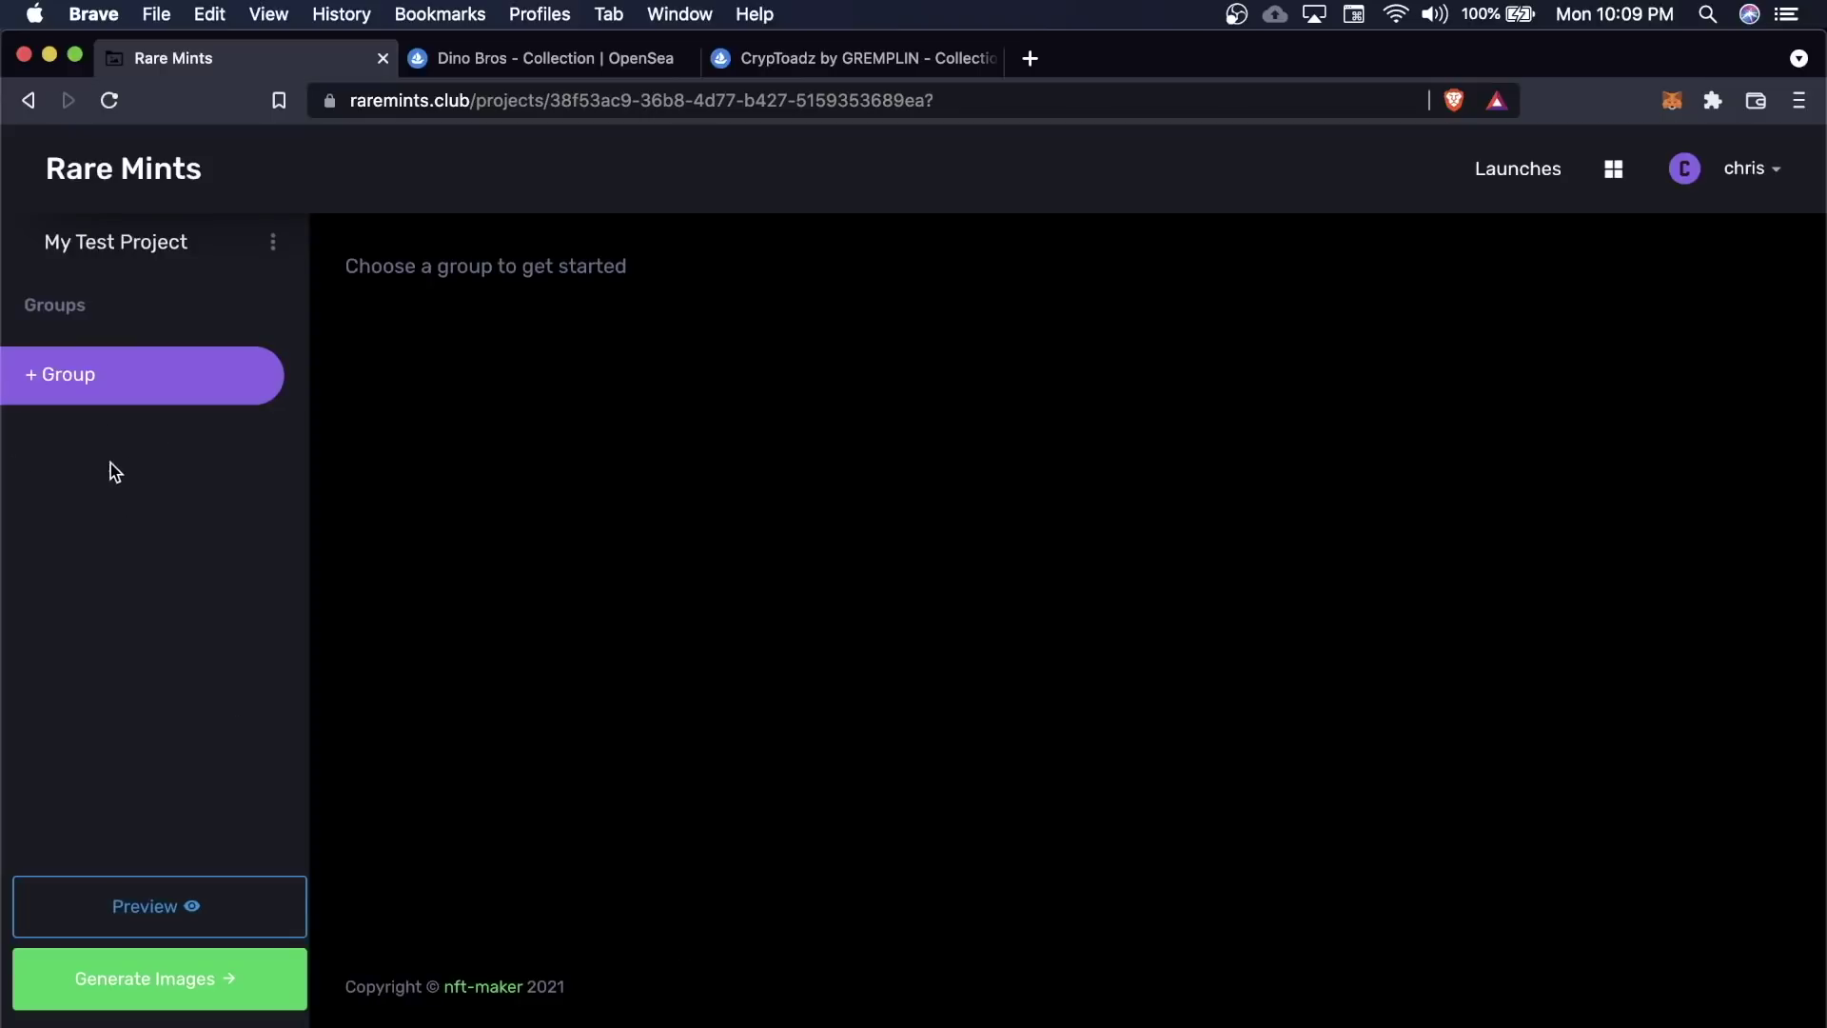
Switch to the OpenSea Dino Bros tab and scroll through dinos such as #36, #37 and #38
key(ctrl+Tab)
scroll(804, 736, up, 1)
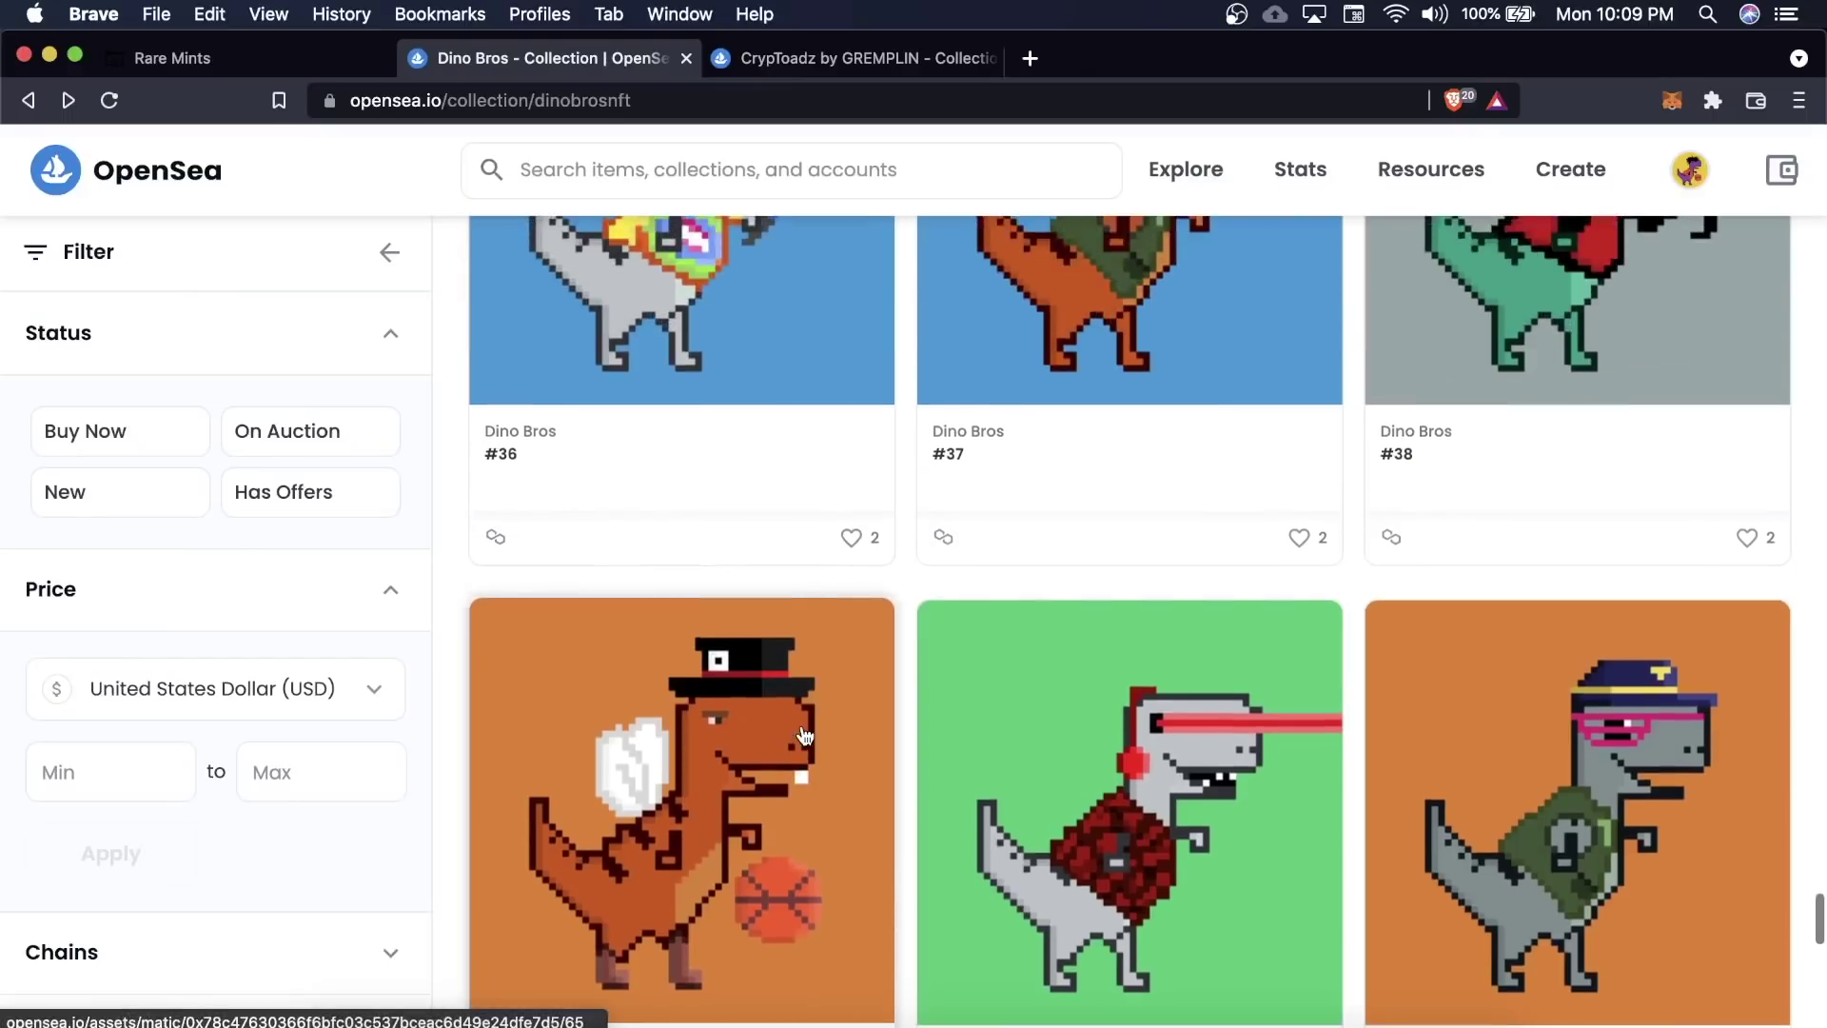
scroll(805, 736, down, 2)
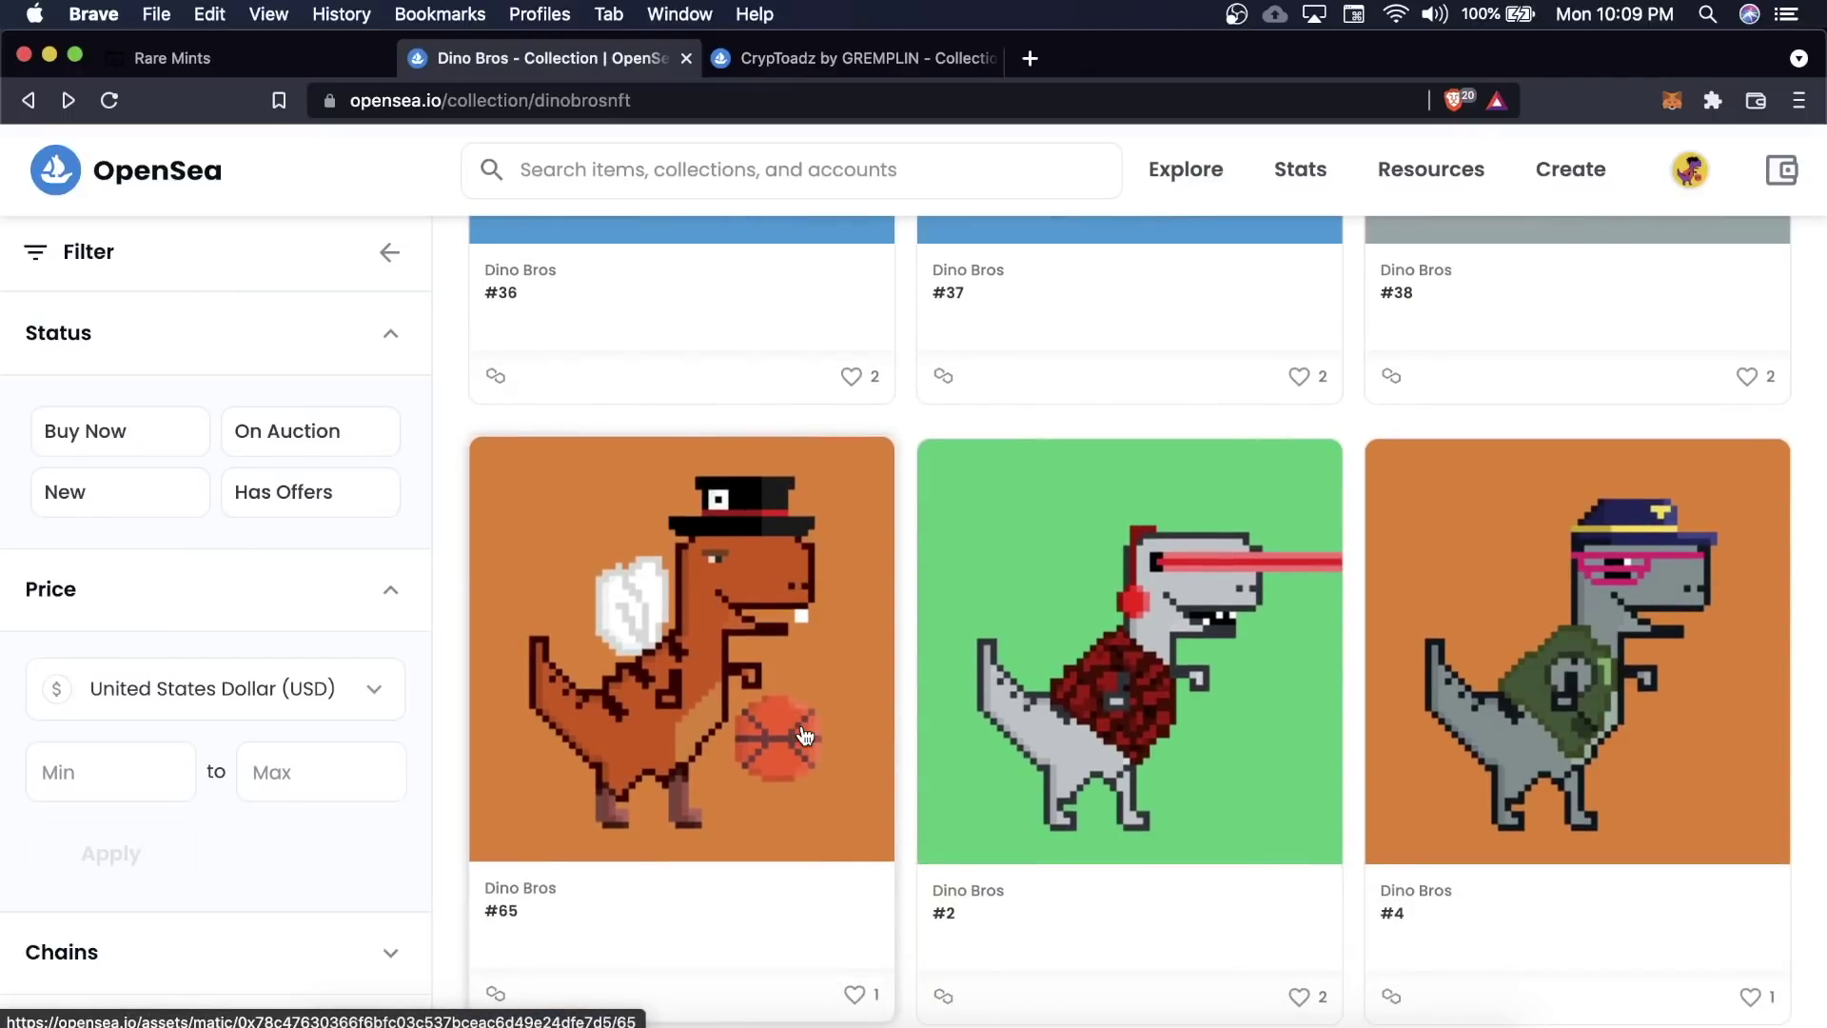
scroll(804, 735, down, 1)
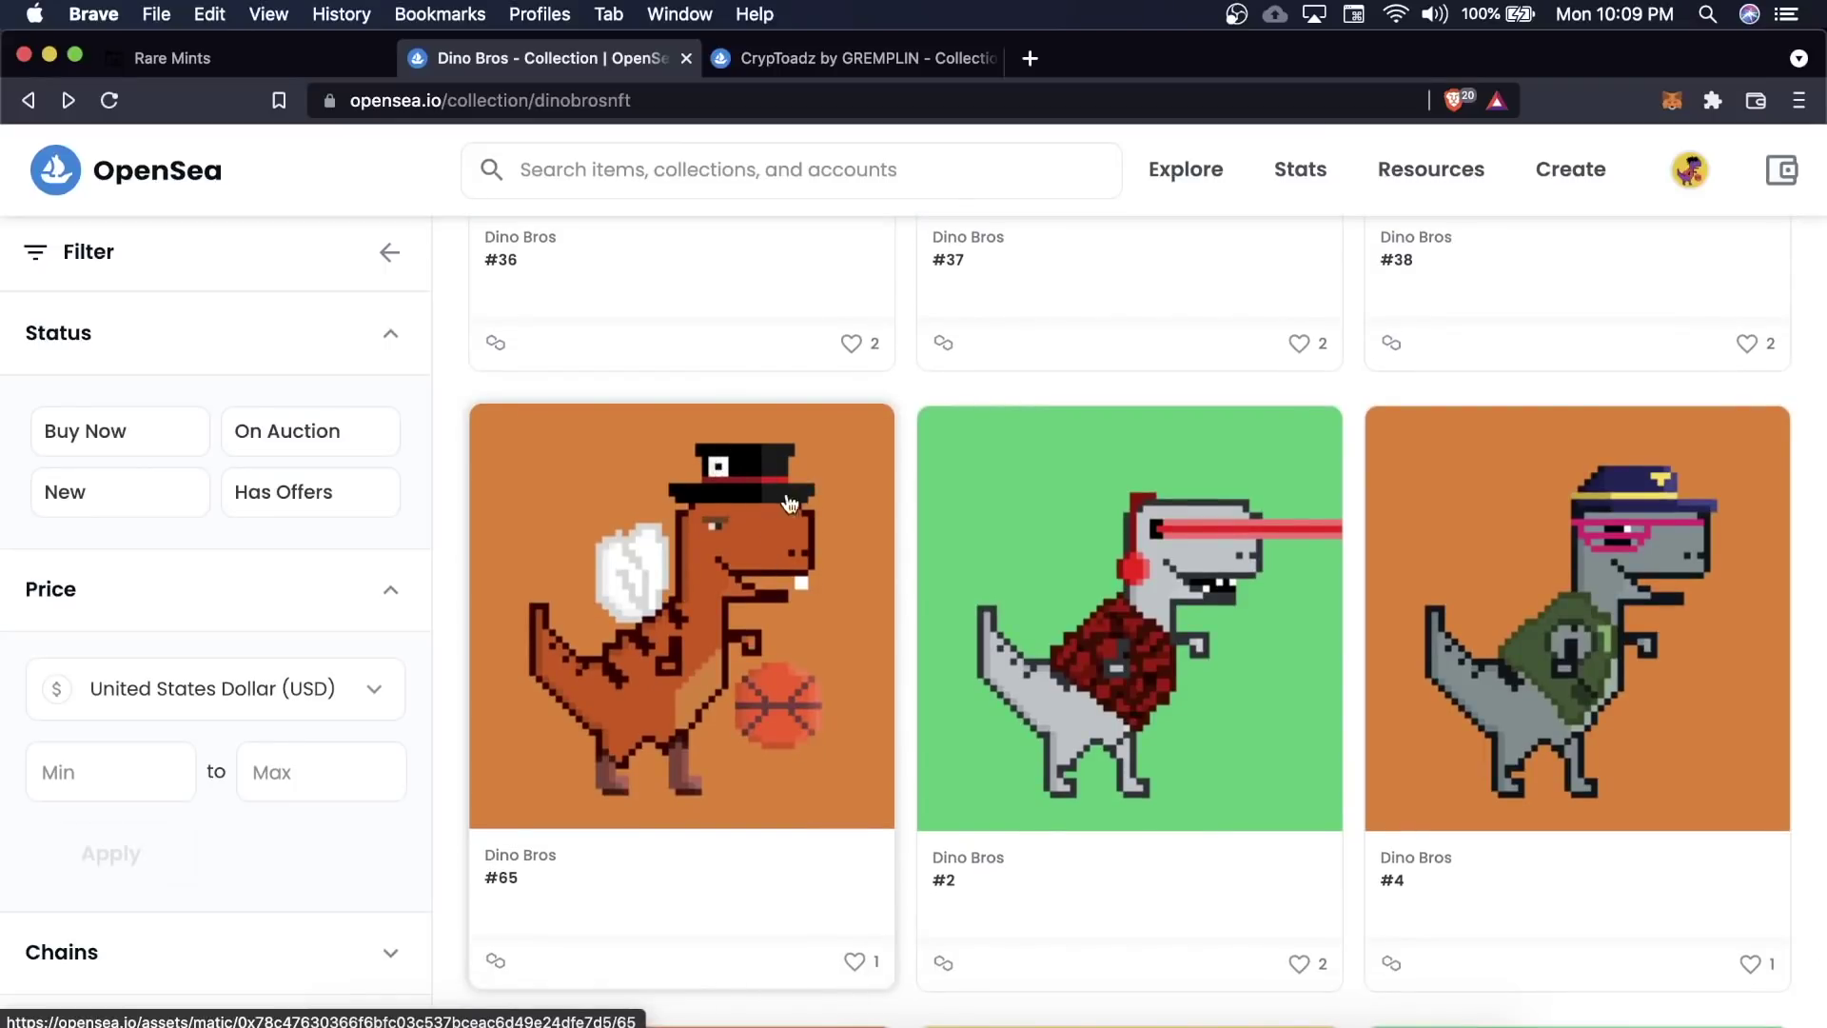
scroll(1138, 559, up, 4)
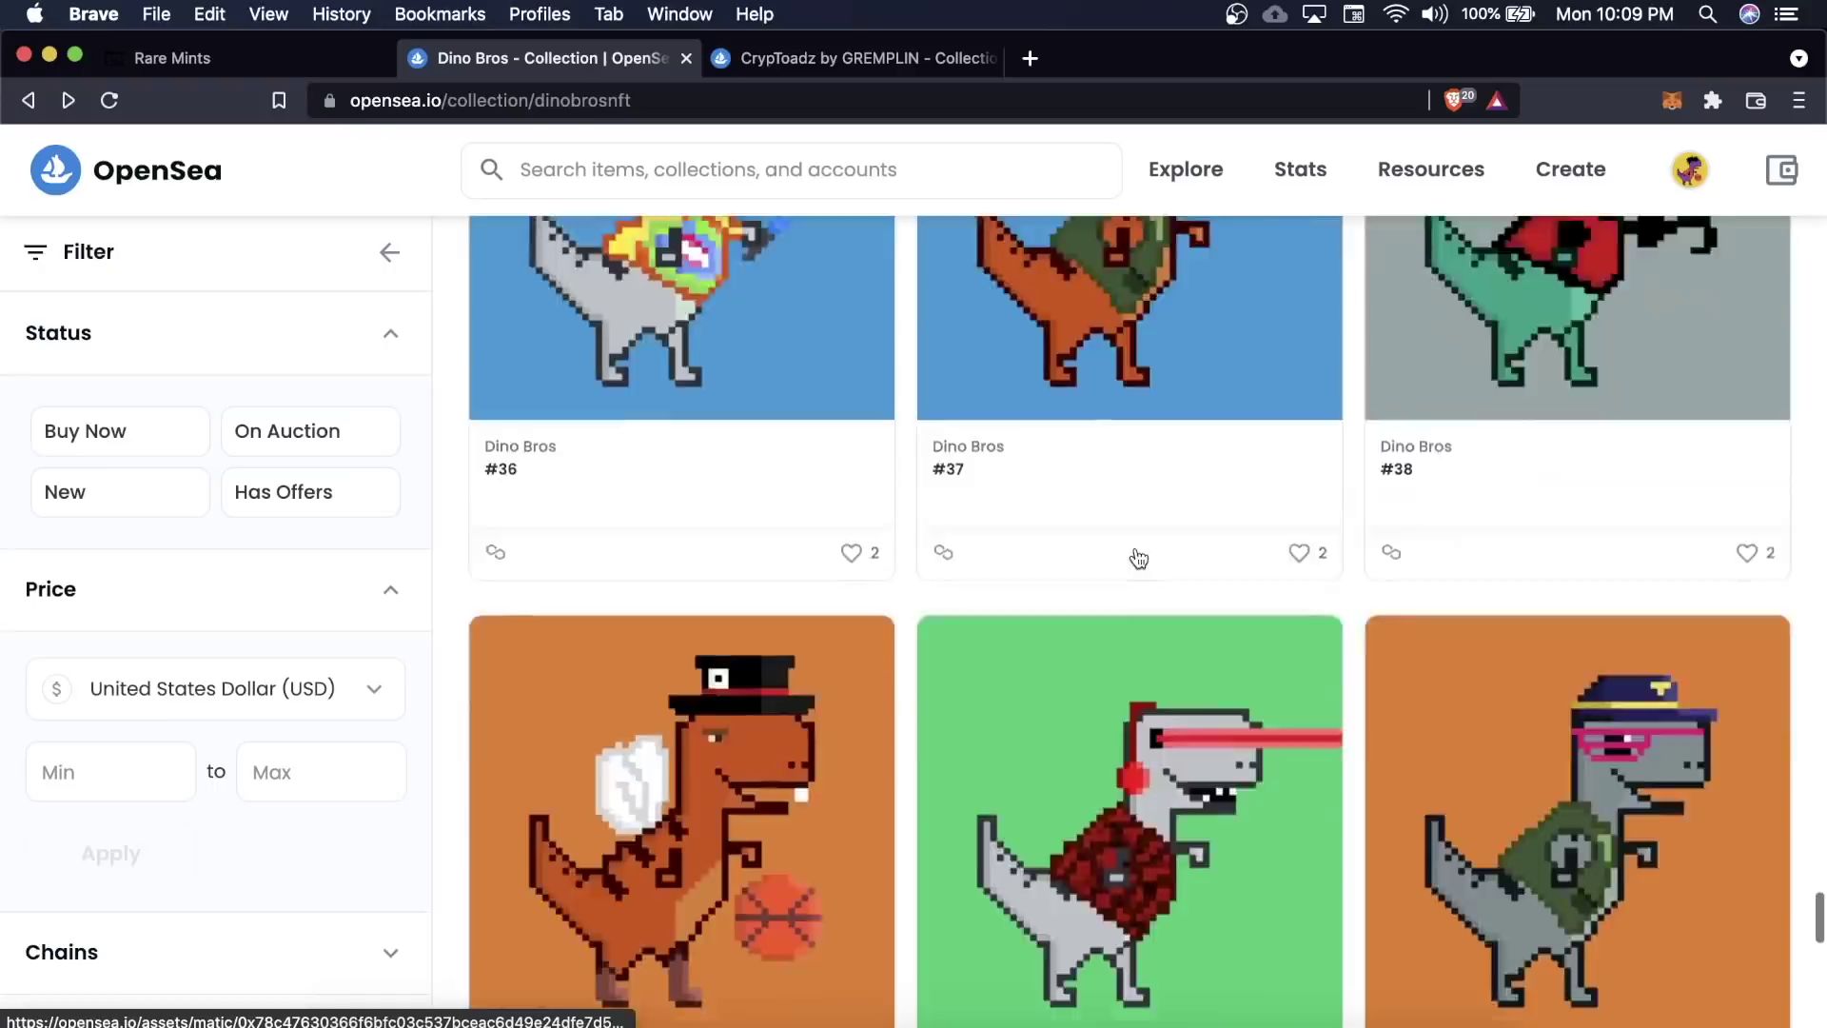
scroll(1152, 352, up, 1)
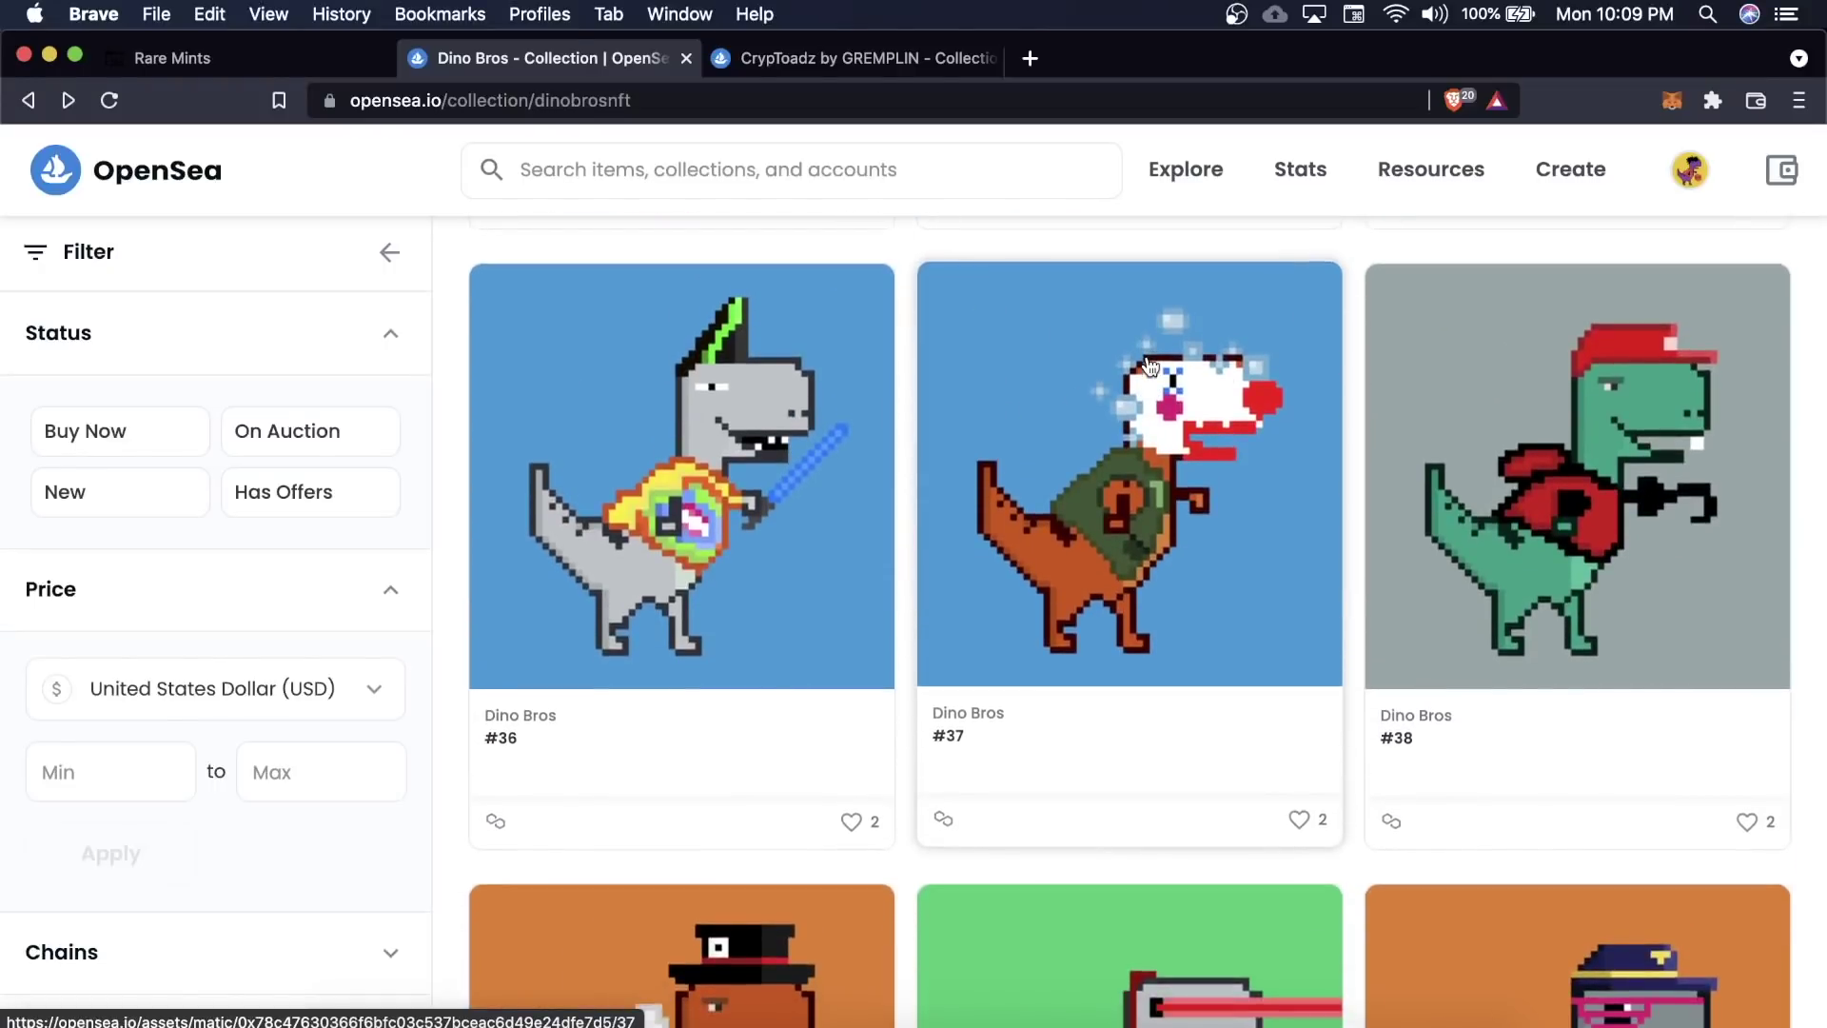
Switch to the CrypToadz by GREMPLIN tab and scroll through its toad listings
key(ctrl+Tab)
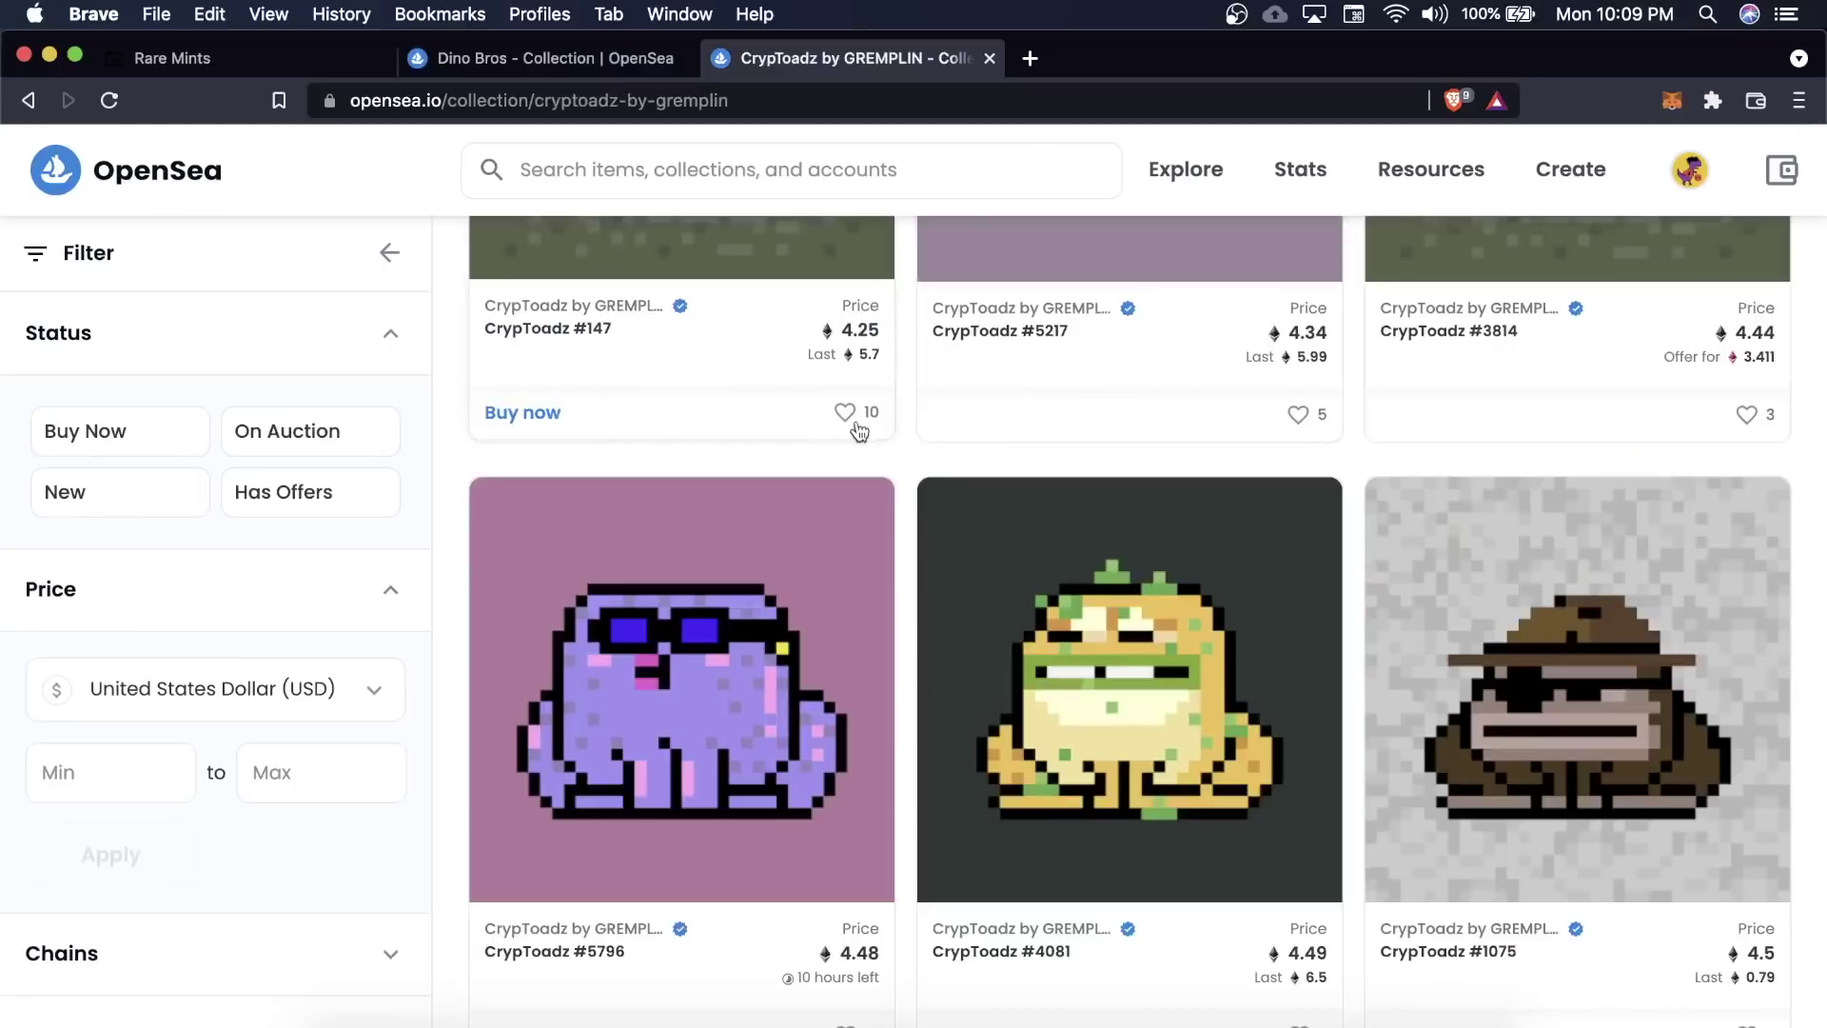
scroll(861, 619, up, 15)
scroll(856, 619, down, 1)
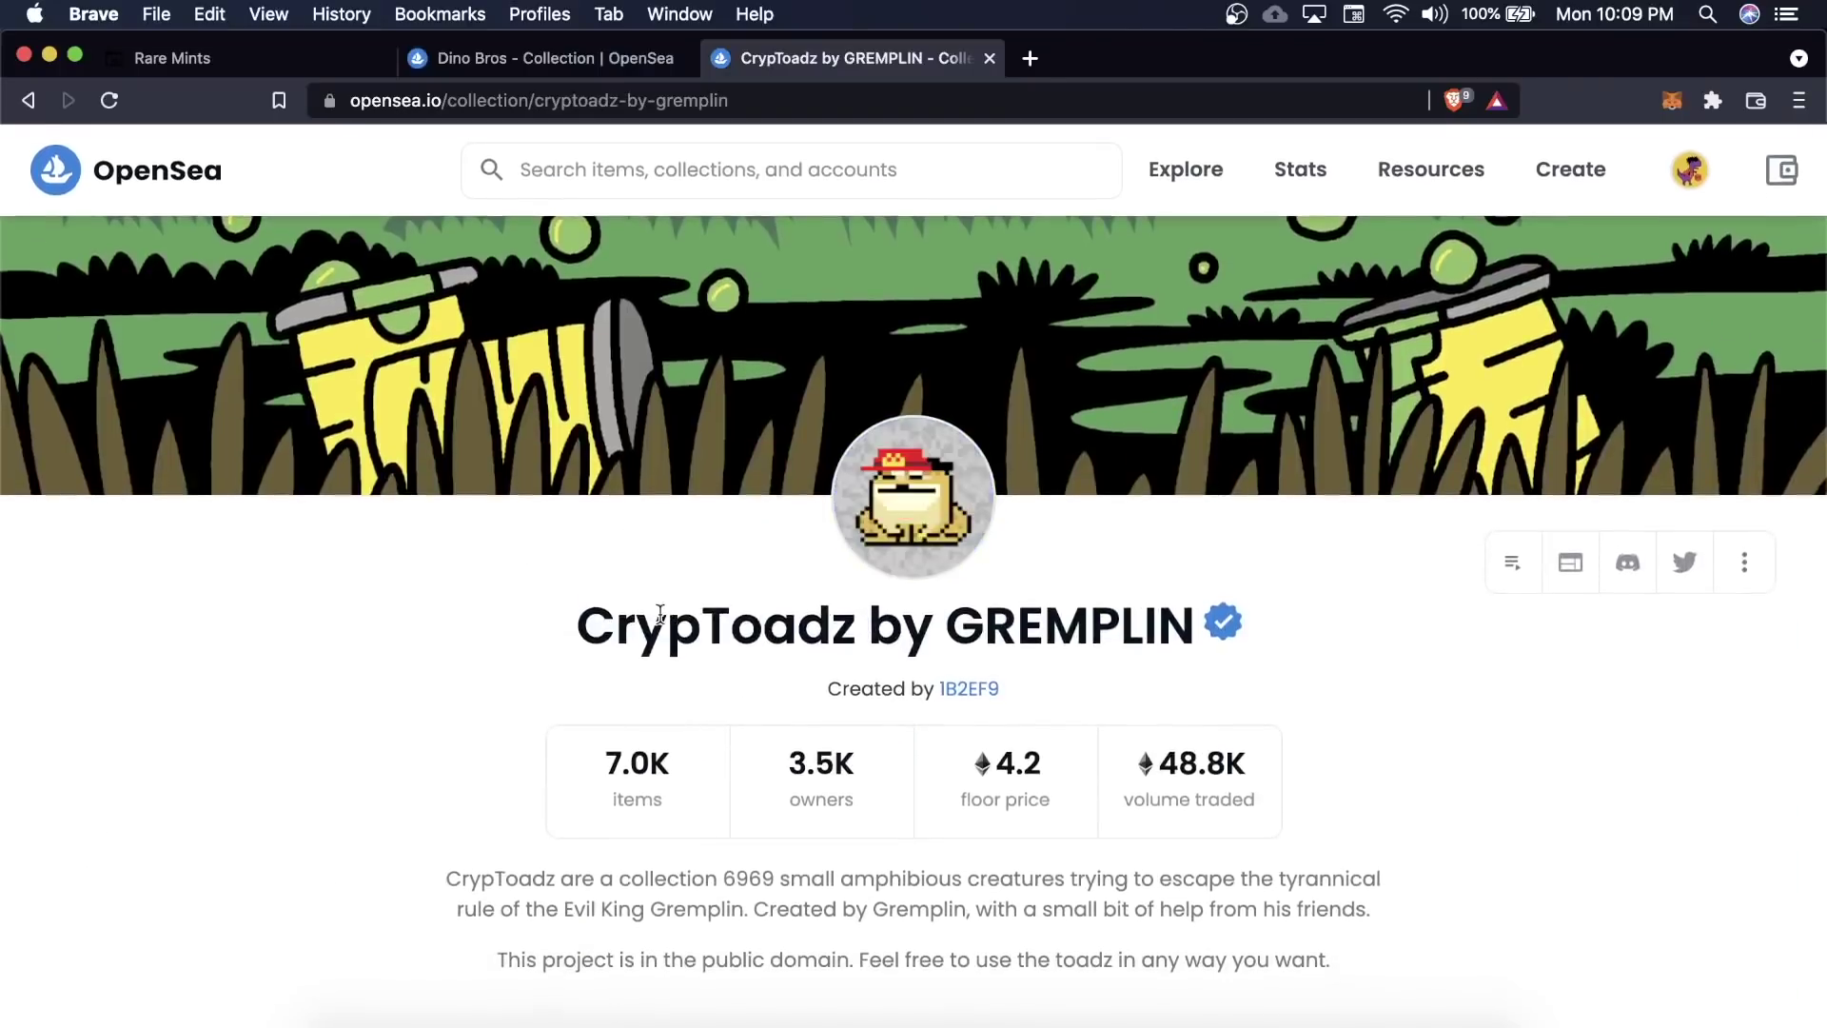
drag(578, 618, 862, 621)
scroll(862, 621, down, 5)
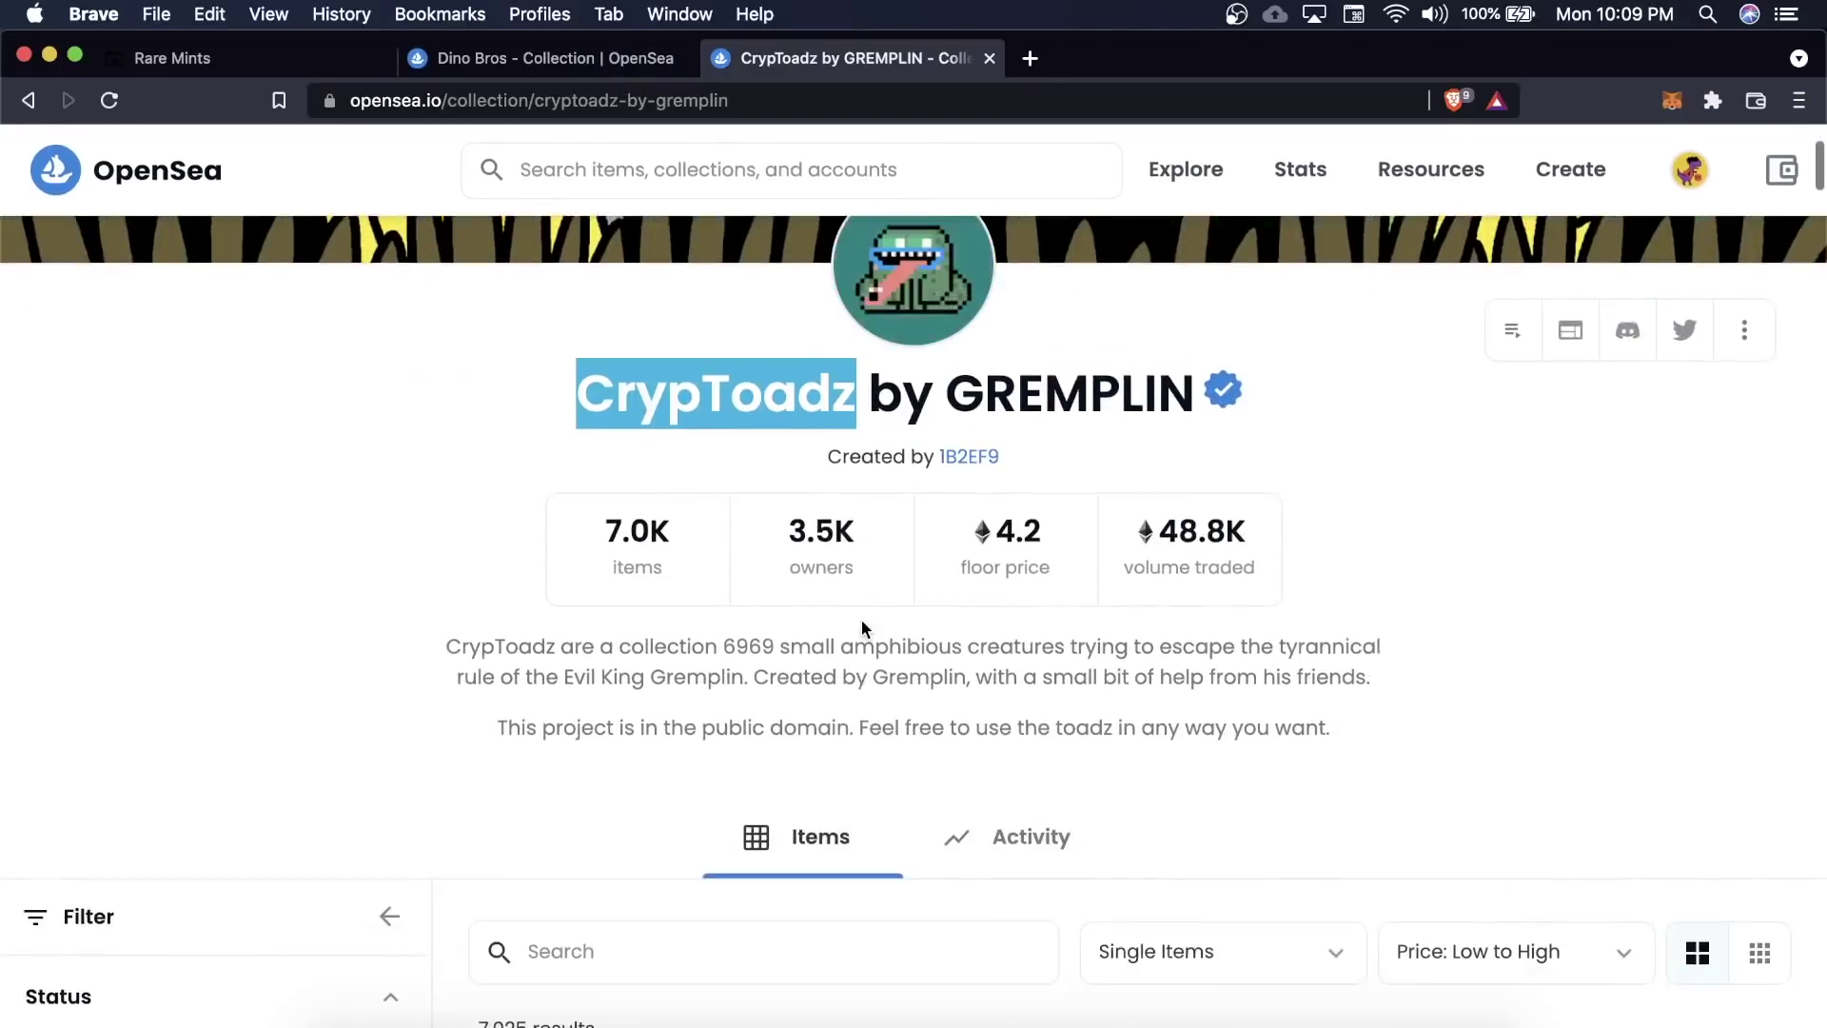
scroll(862, 619, down, 10)
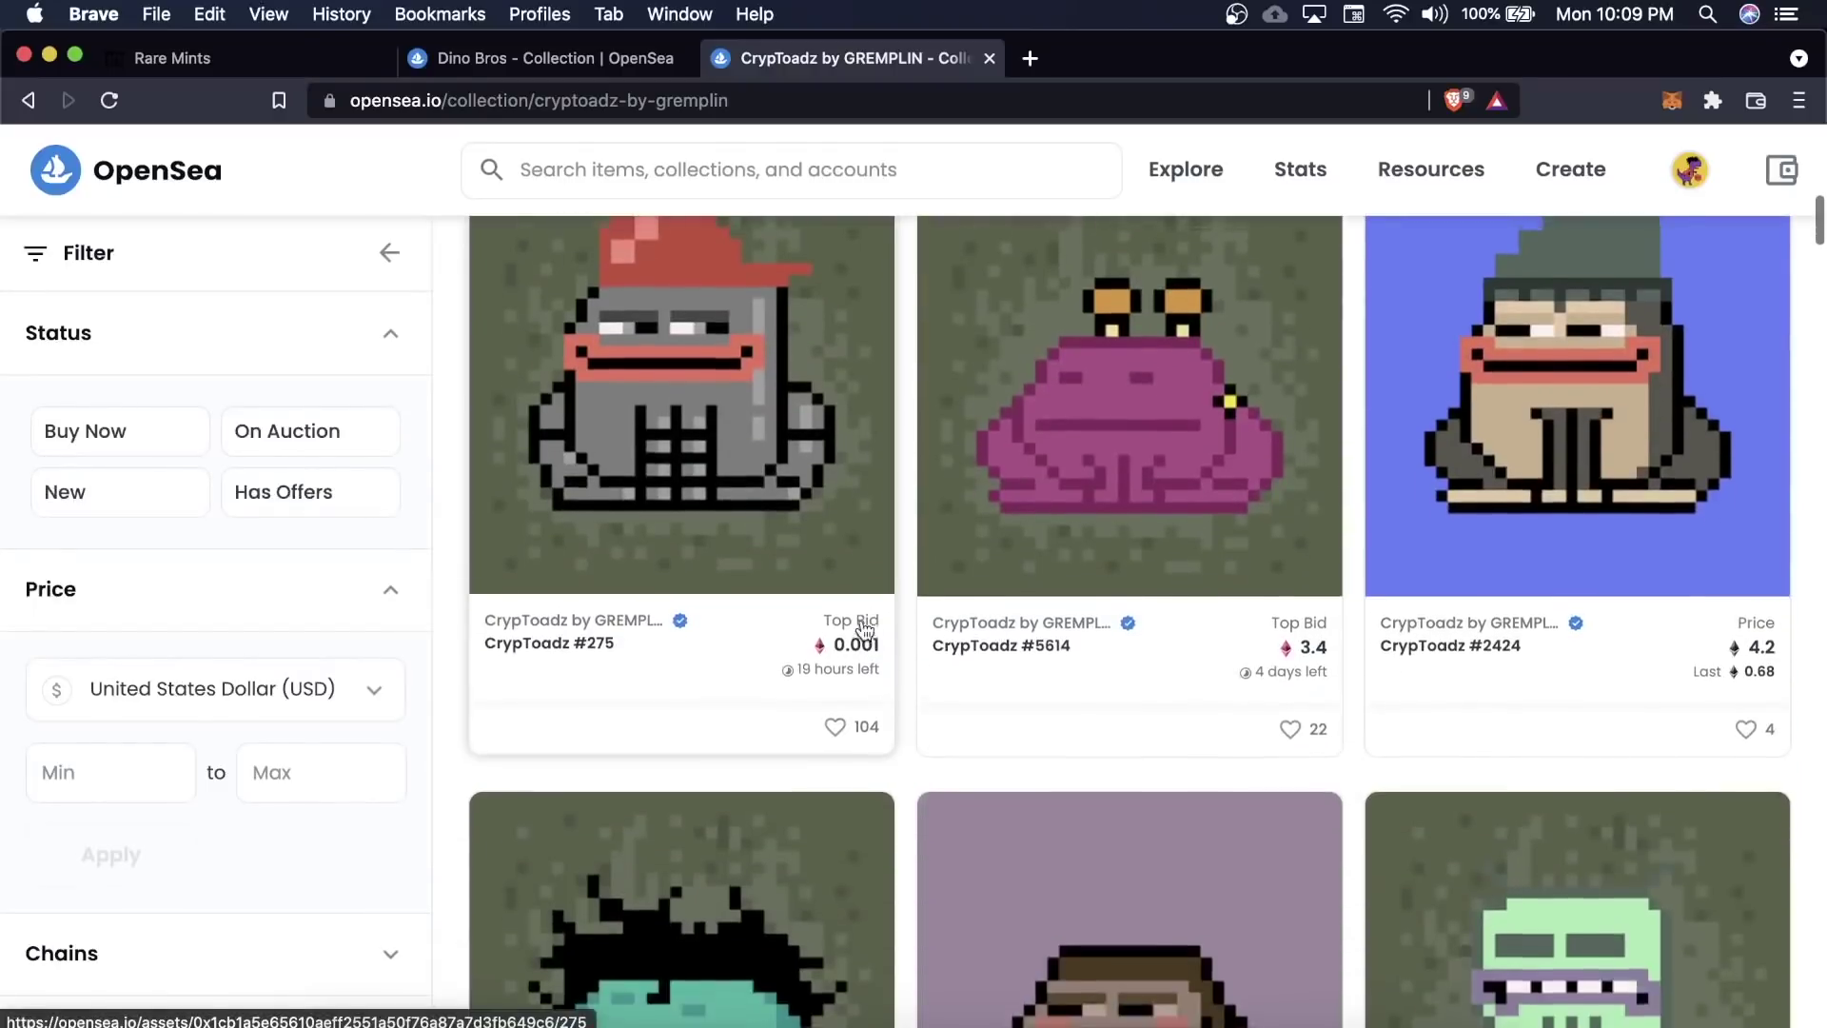
scroll(862, 619, up, 2)
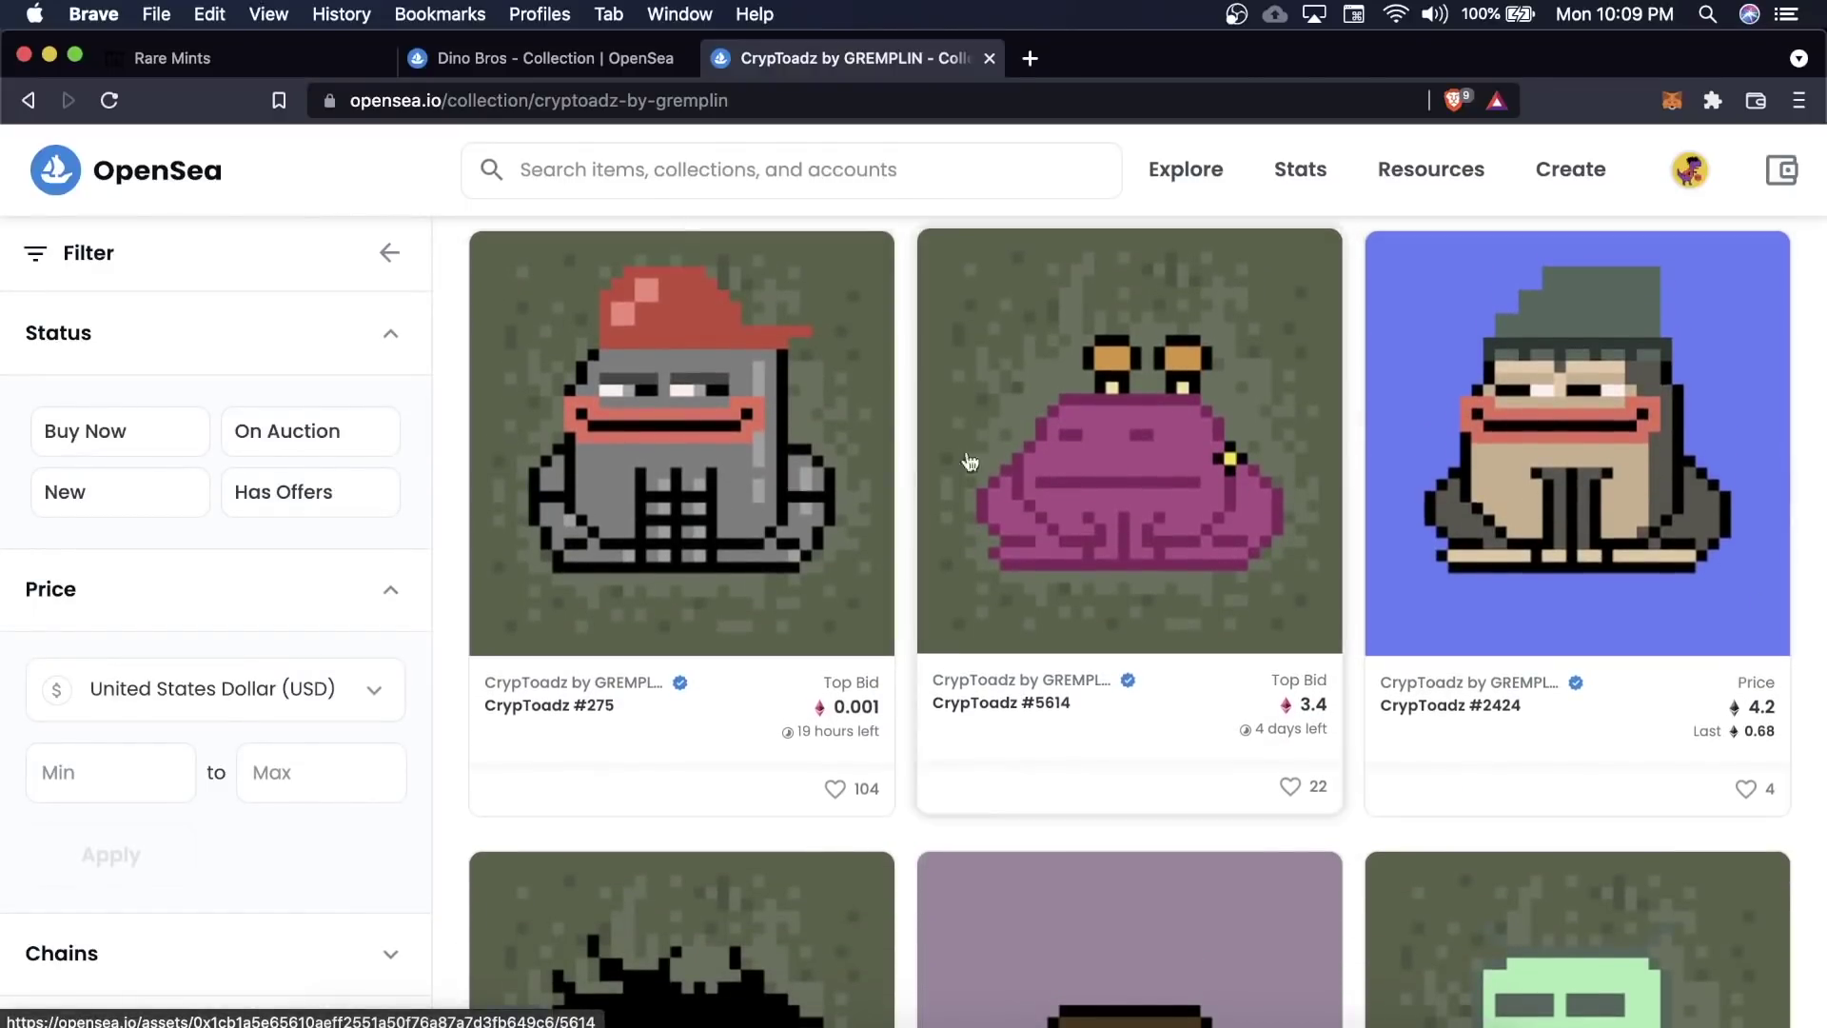
scroll(1242, 592, down, 3)
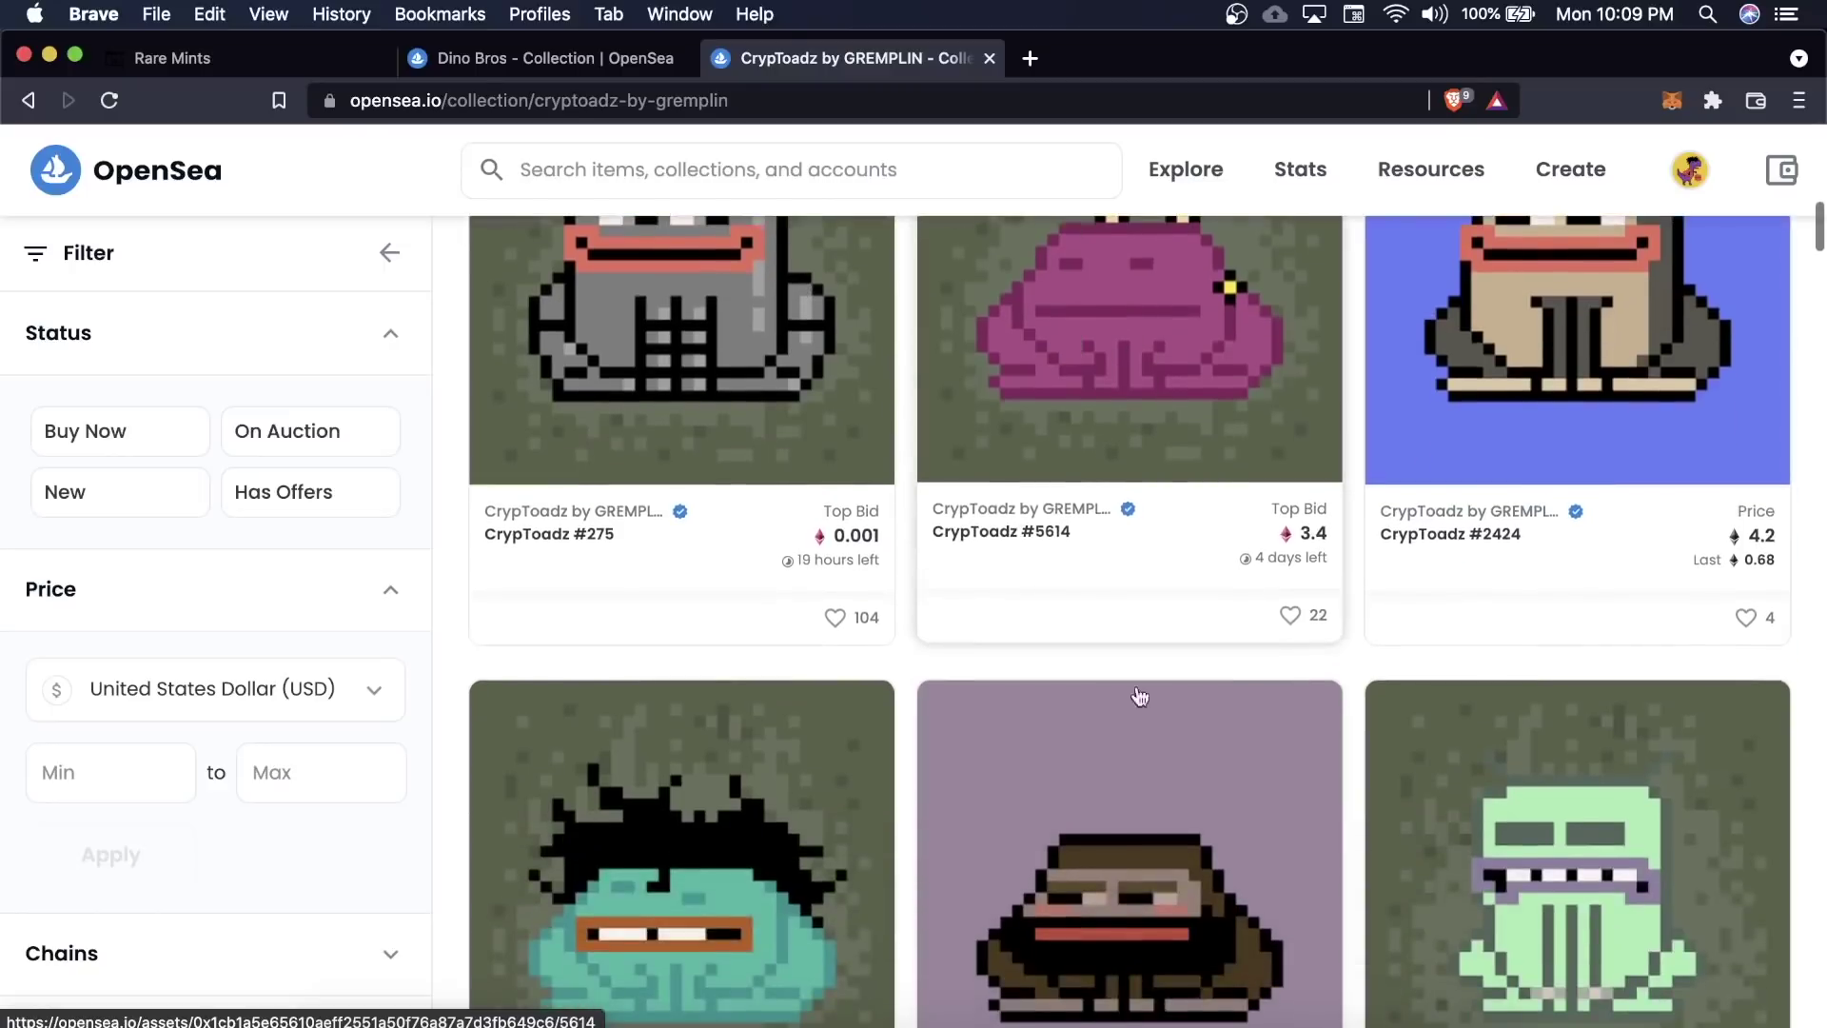
scroll(1155, 785, up, 3)
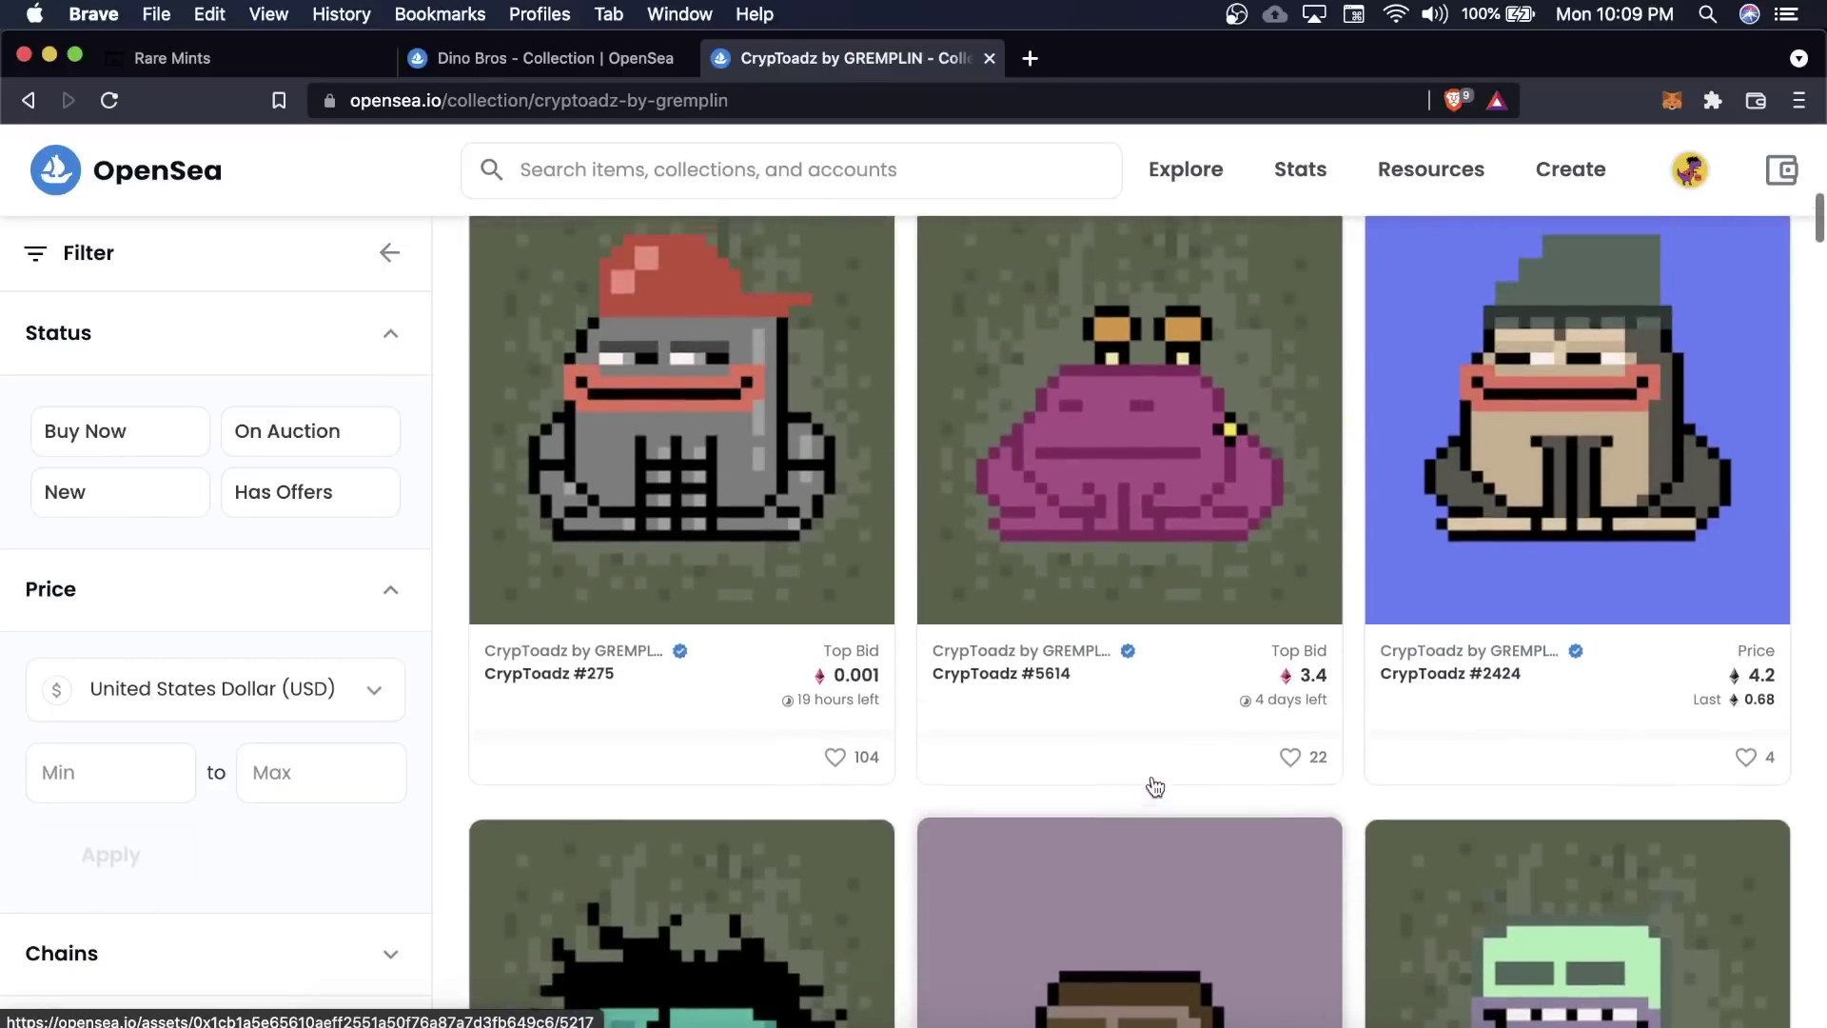
scroll(1166, 809, down, 2)
scroll(1168, 820, up, 3)
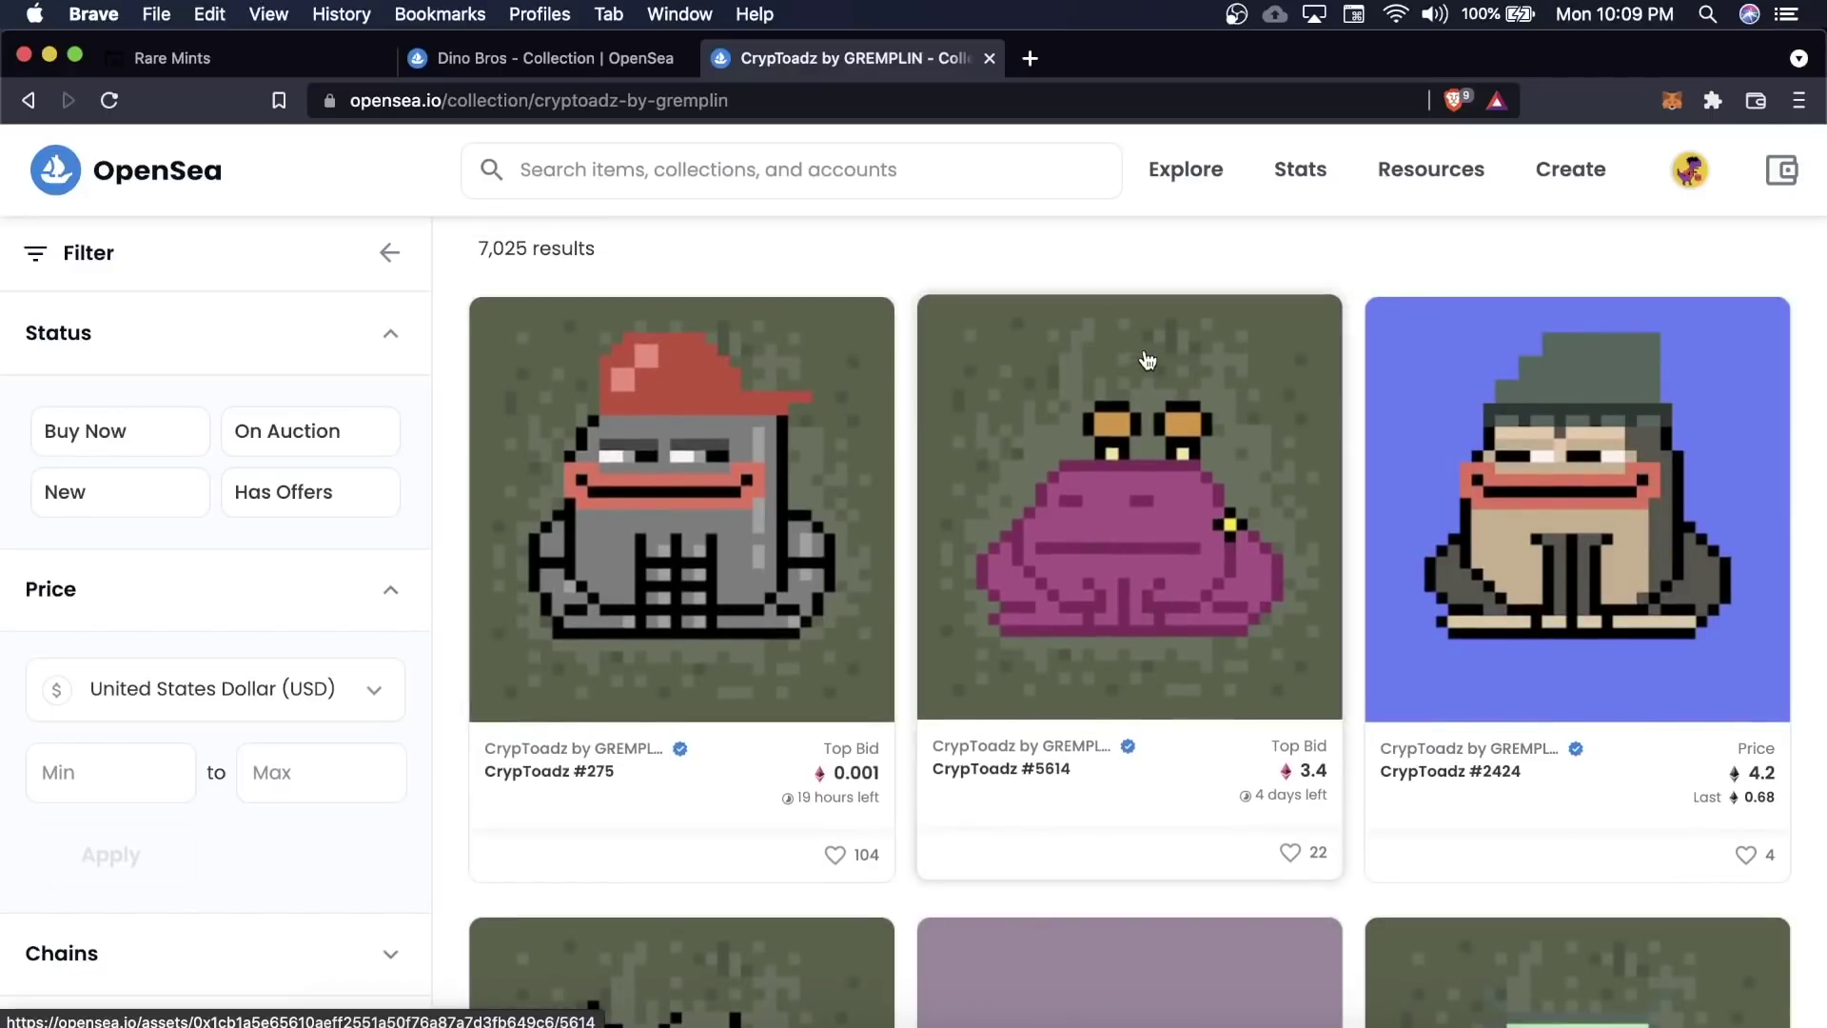
scroll(1147, 360, down, 4)
Add a group named dino with a layer named backgrounds inside it
key(ctrl+Tab)
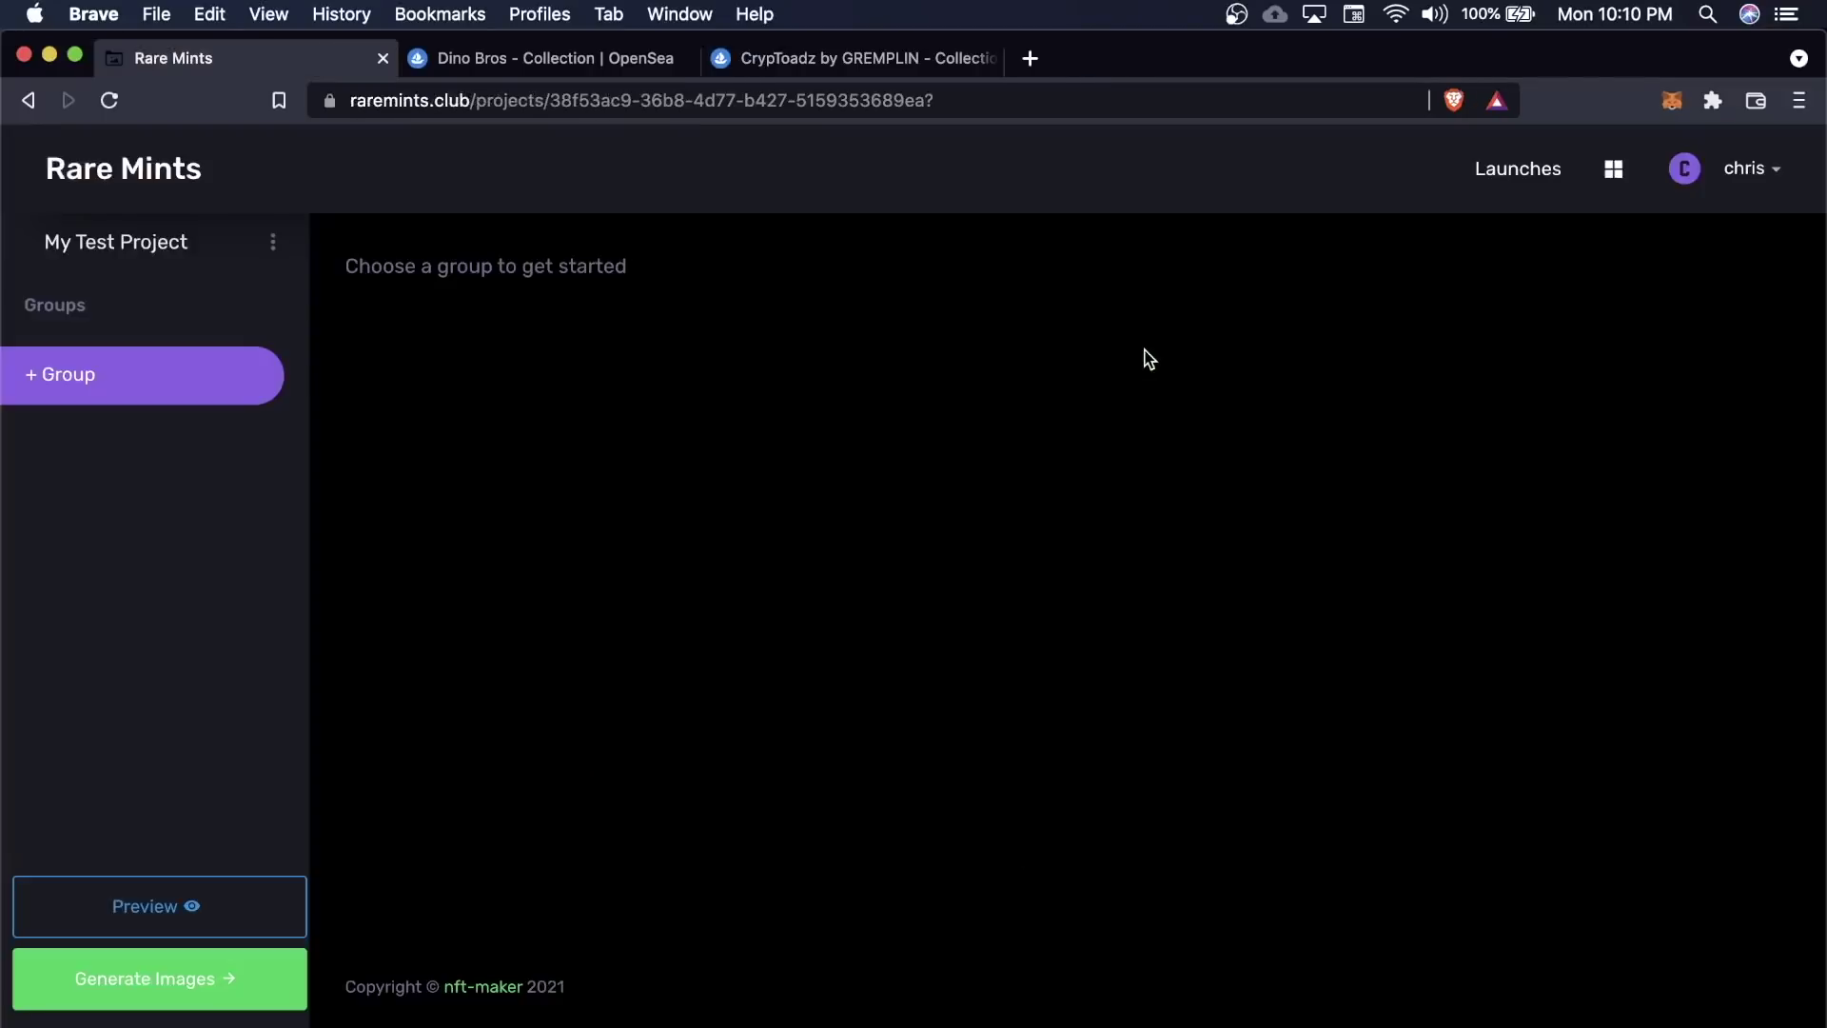
click(178, 394)
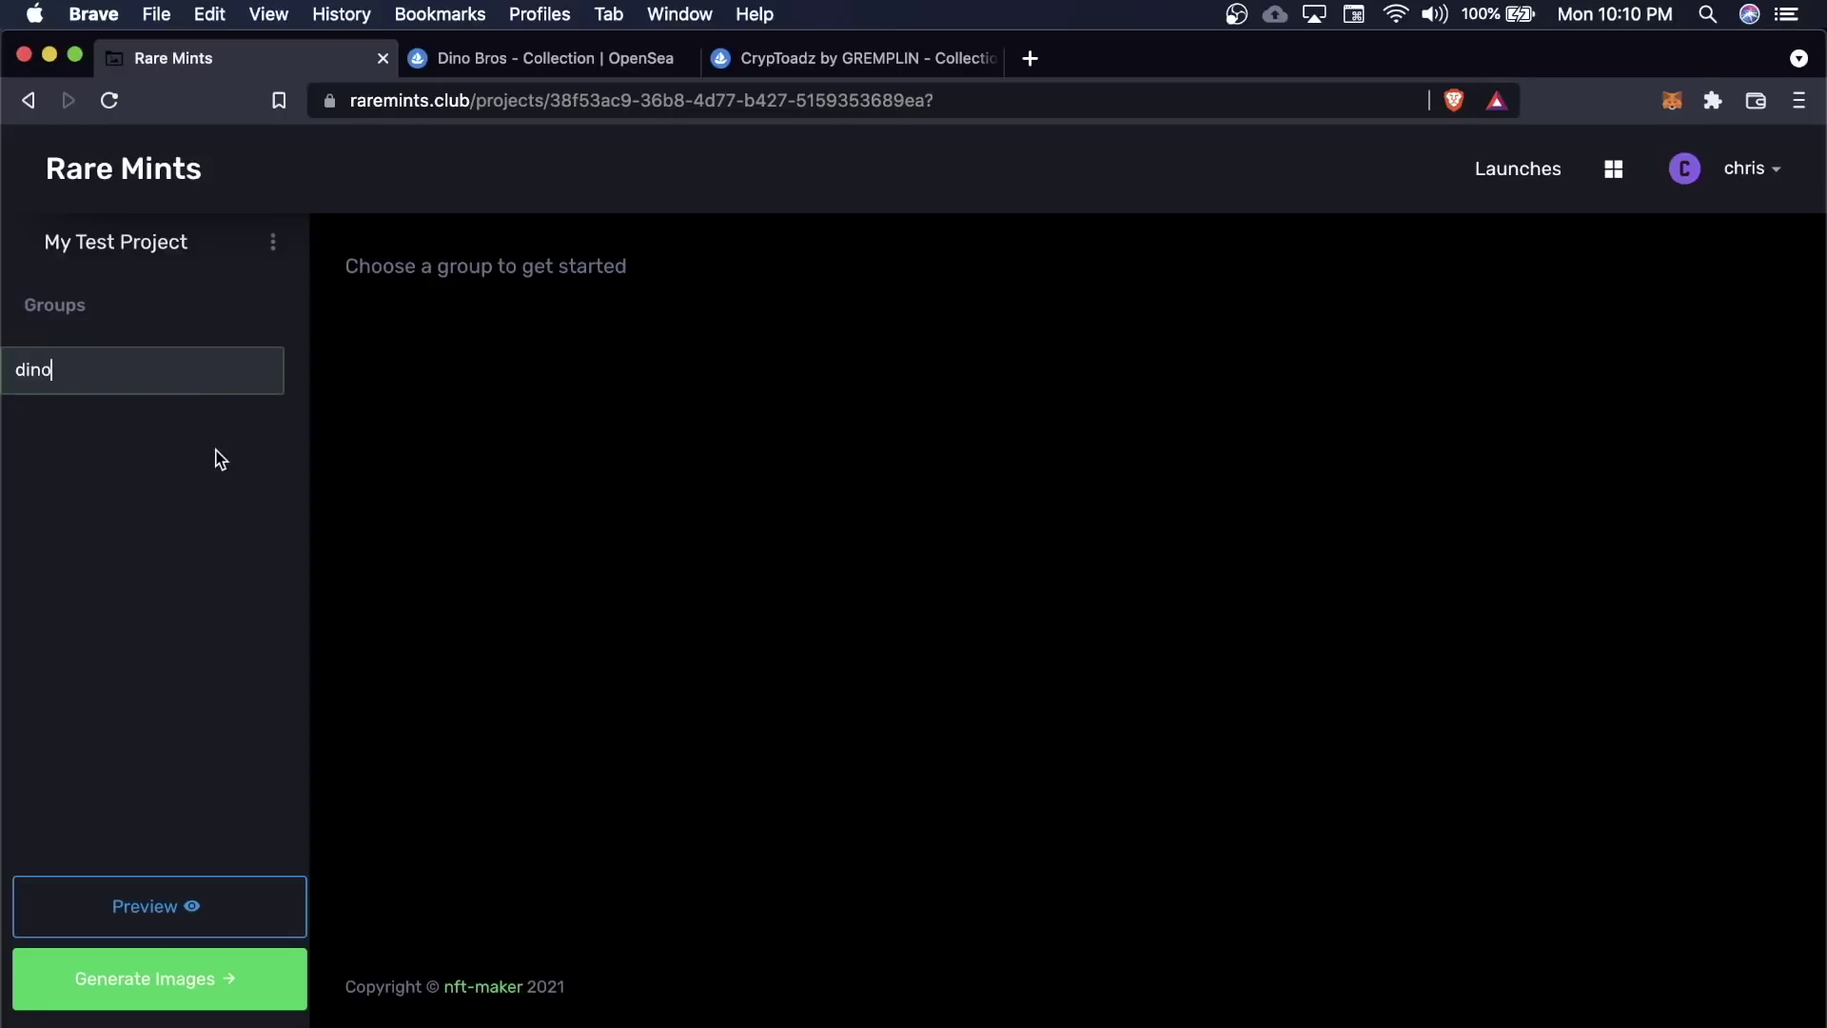
key(Return)
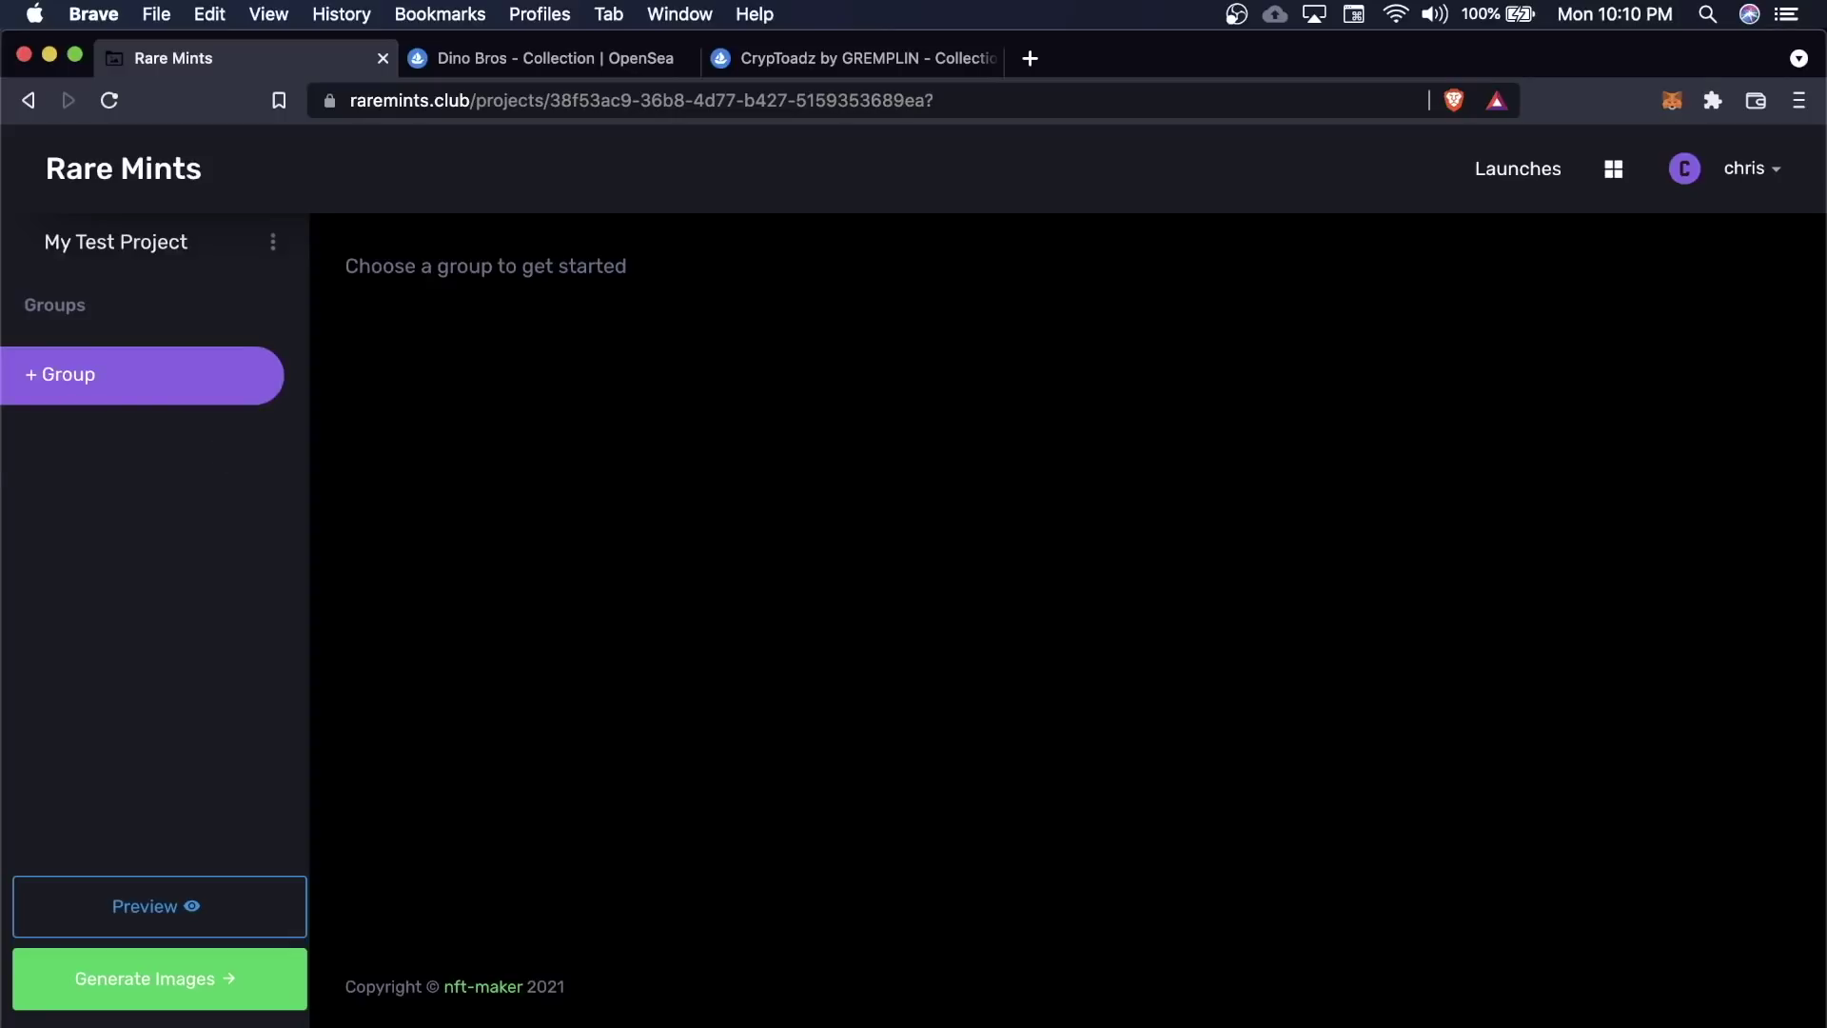
click(200, 390)
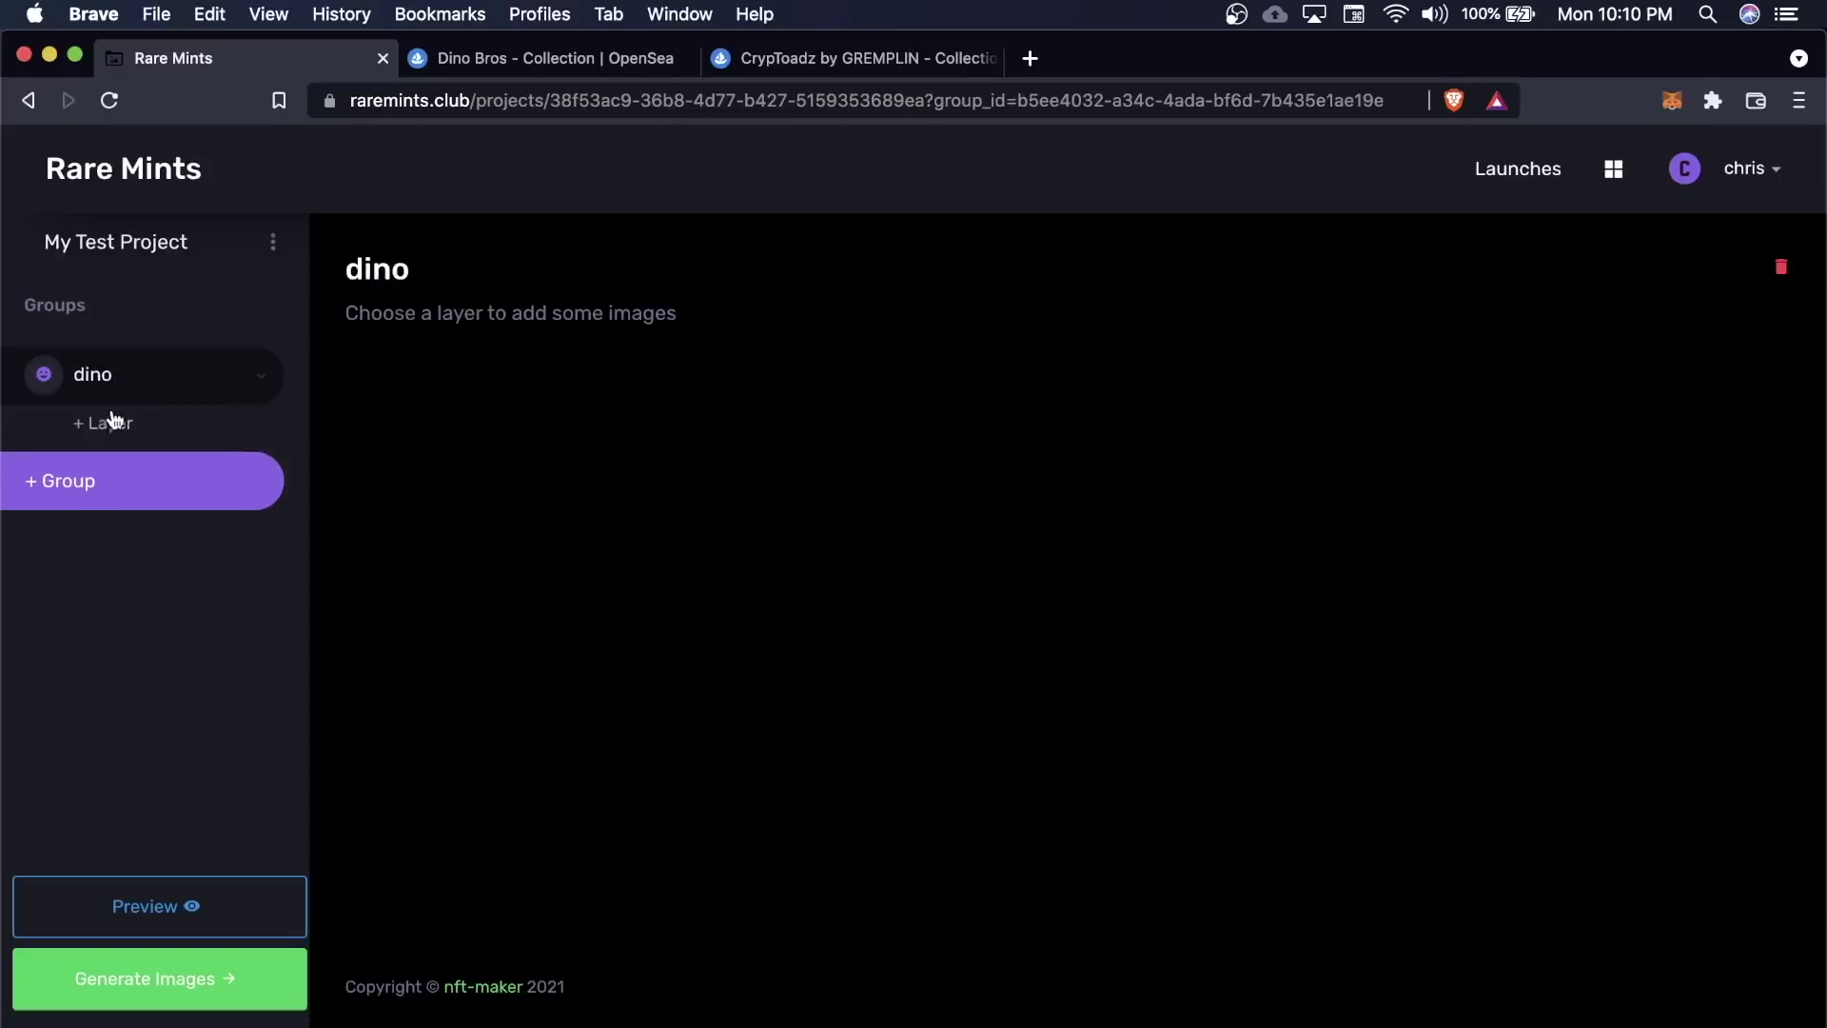
click(114, 420)
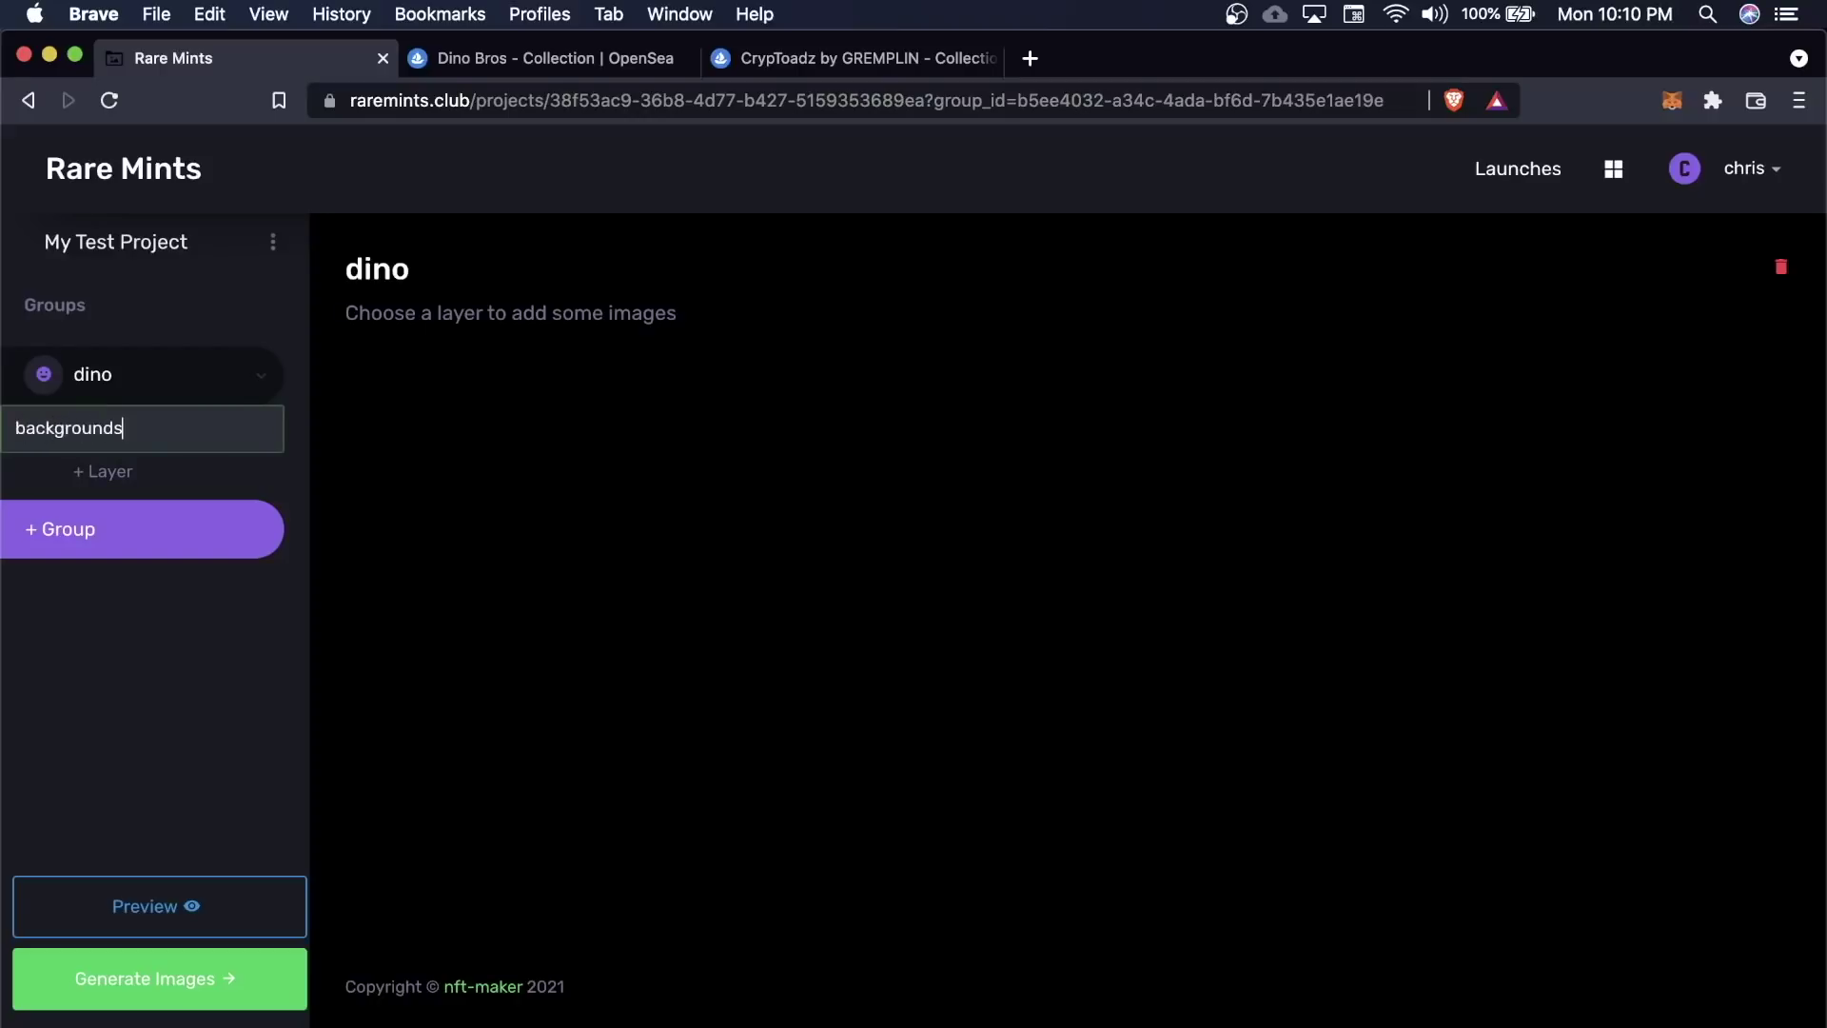
key(Return)
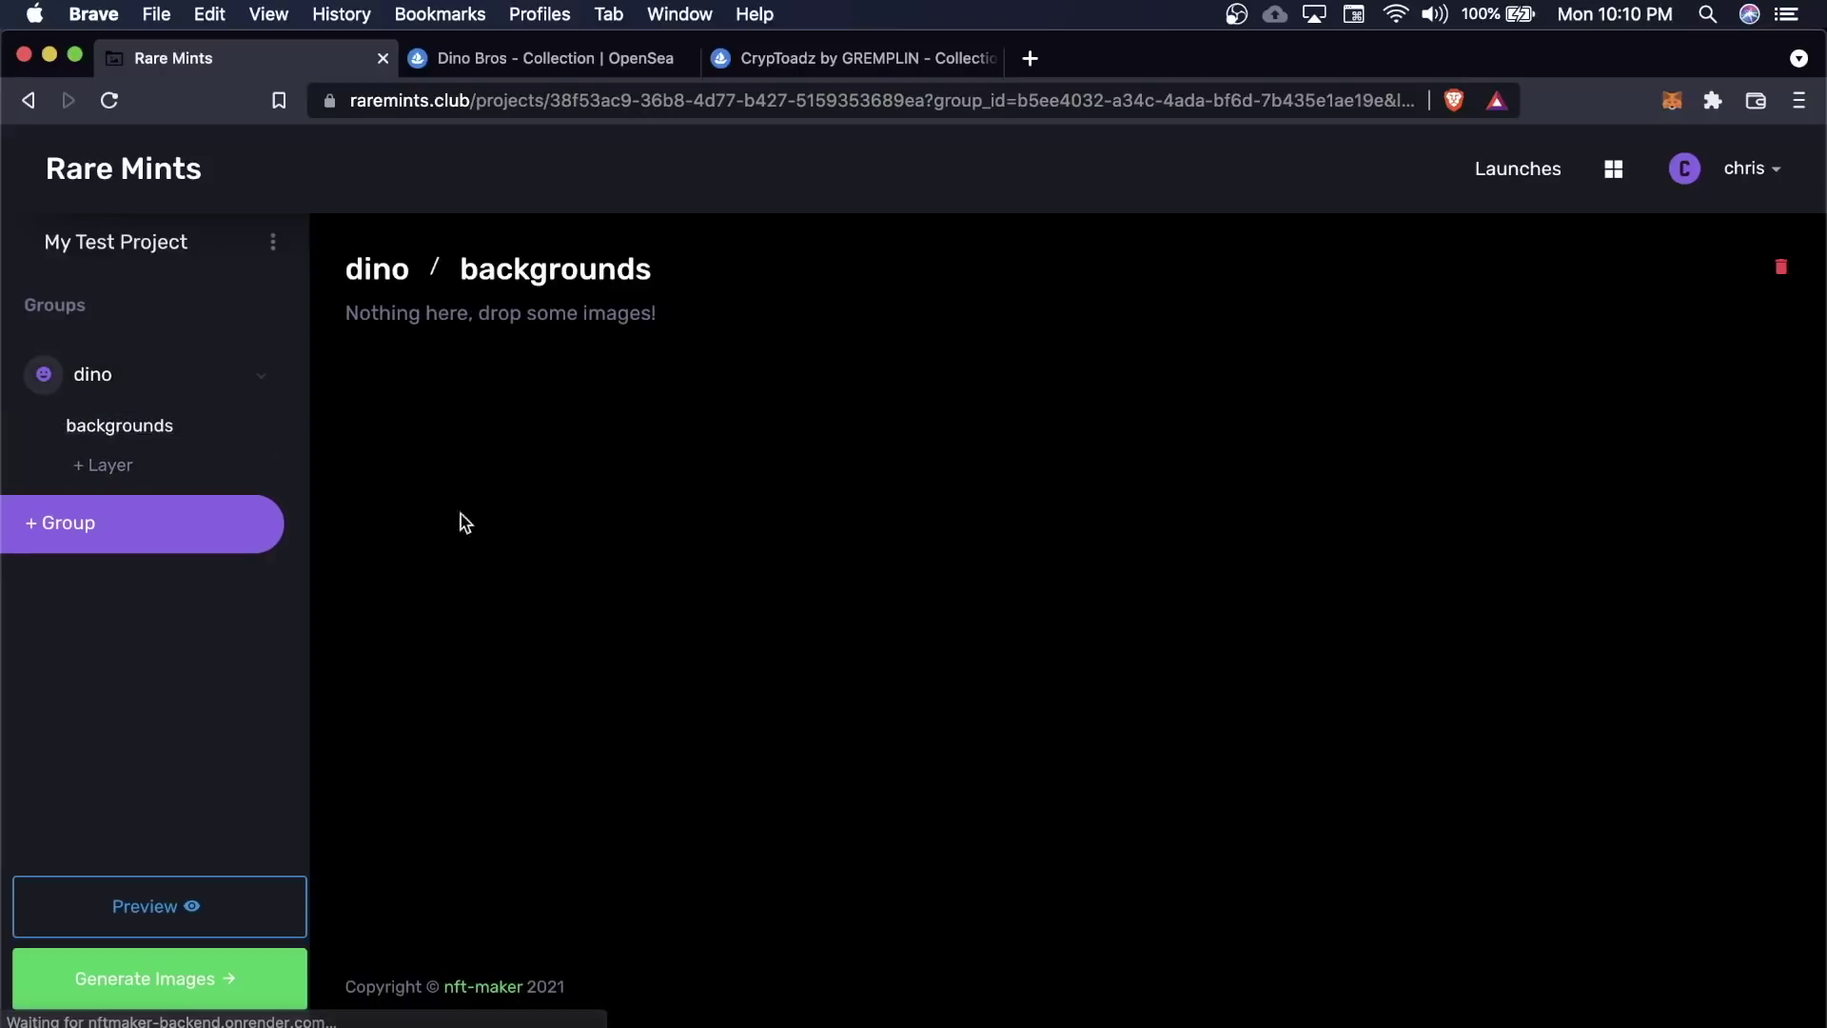
Drag all PNGs from Finder's bg folder onto the dino group's backgrounds layer
key(super+Tab)
key(super+Tab)
key(super+shift+Tab)
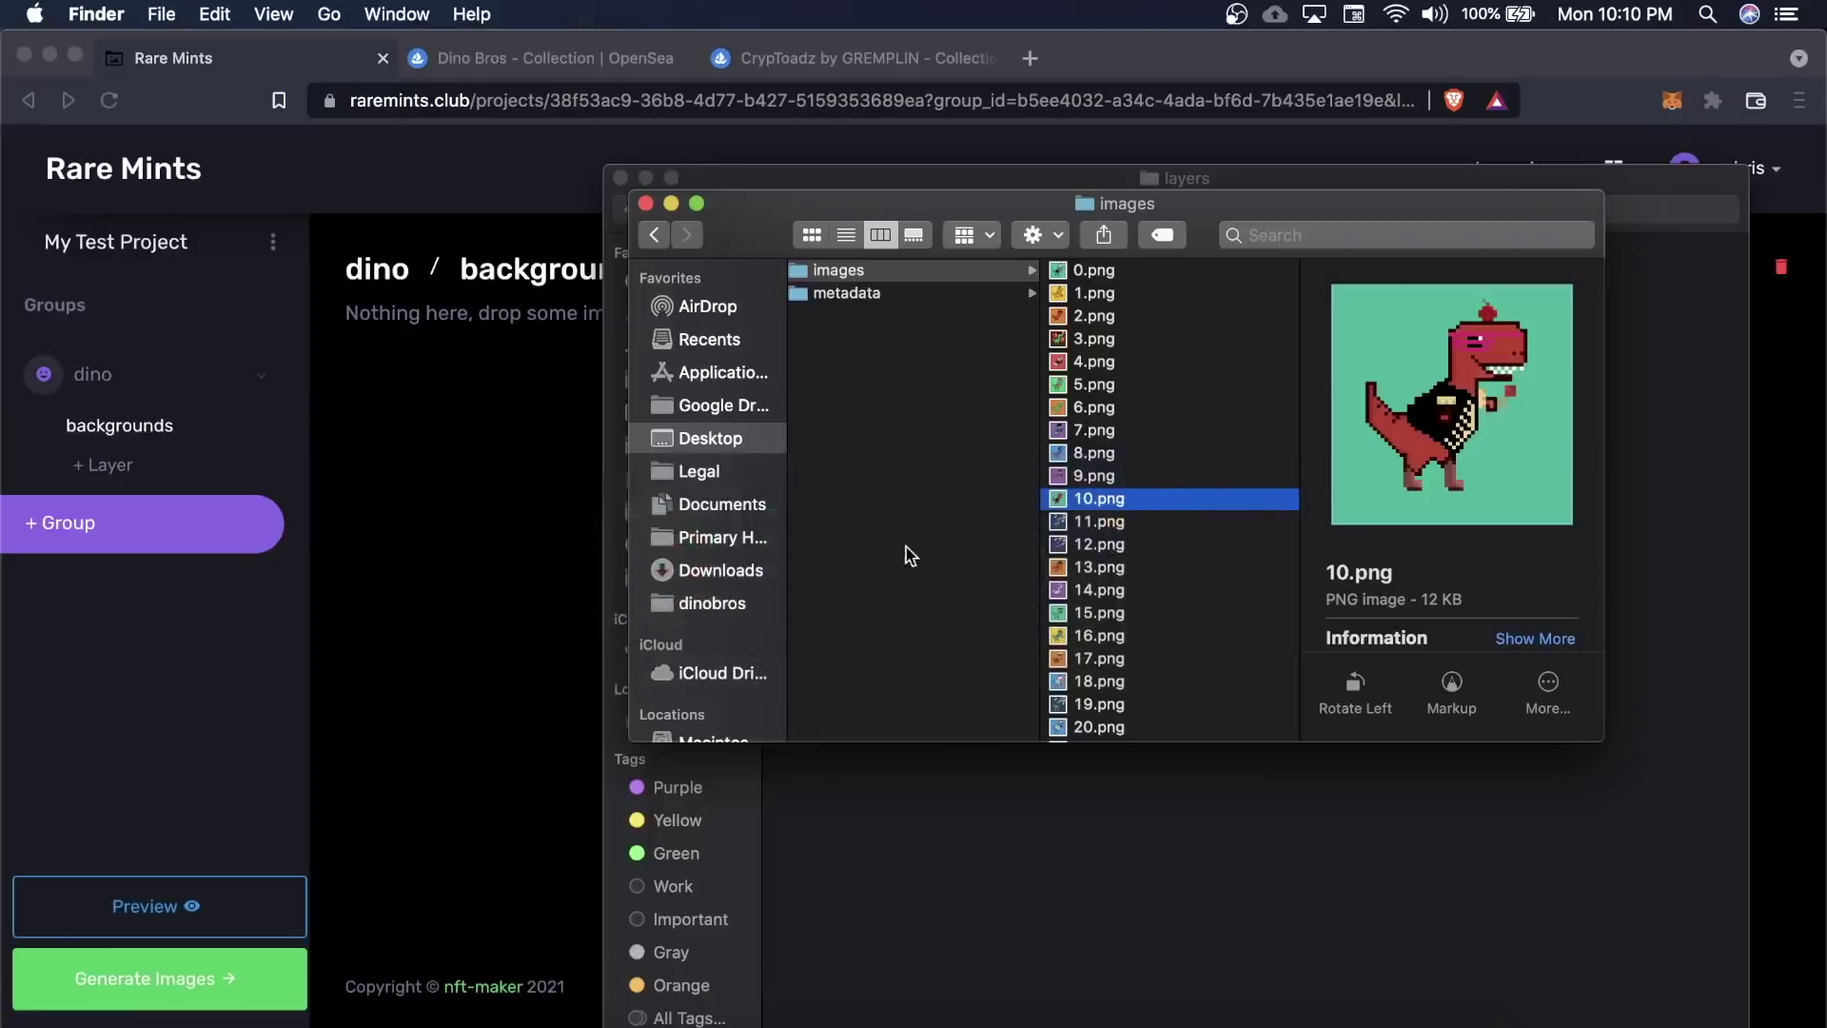
click(649, 203)
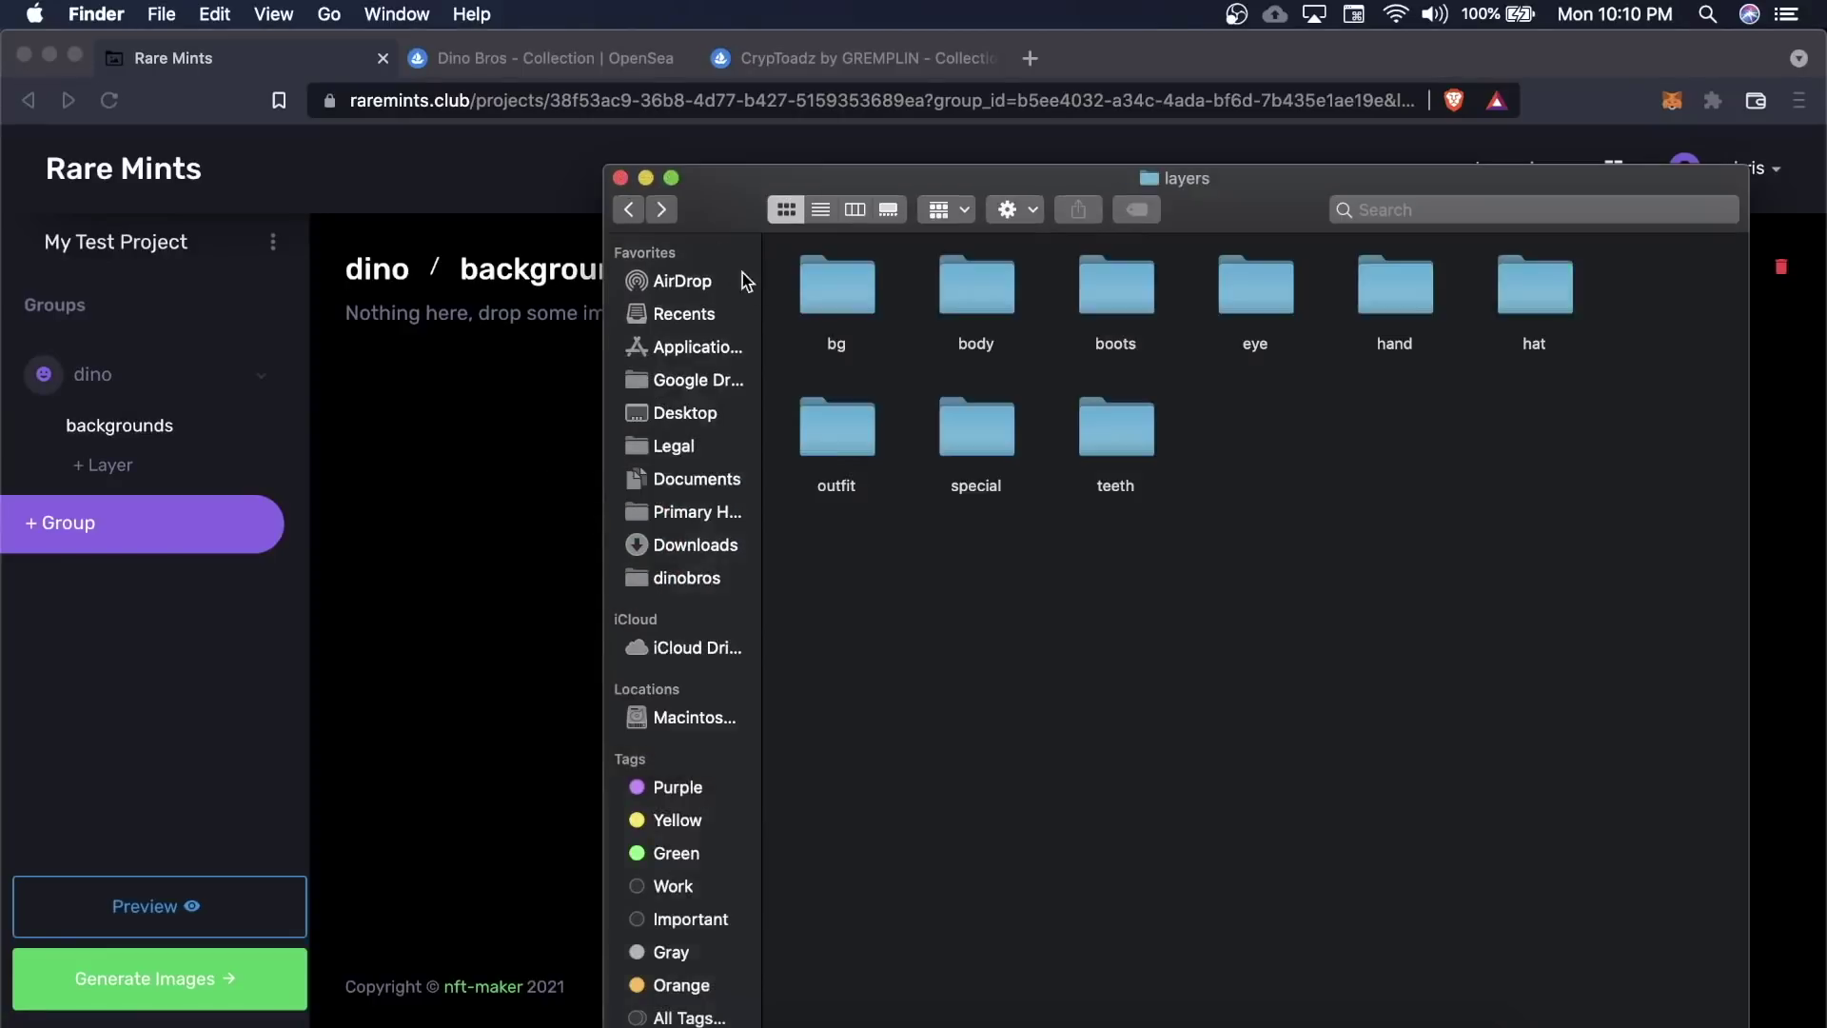
double_click(836, 286)
key(super+a)
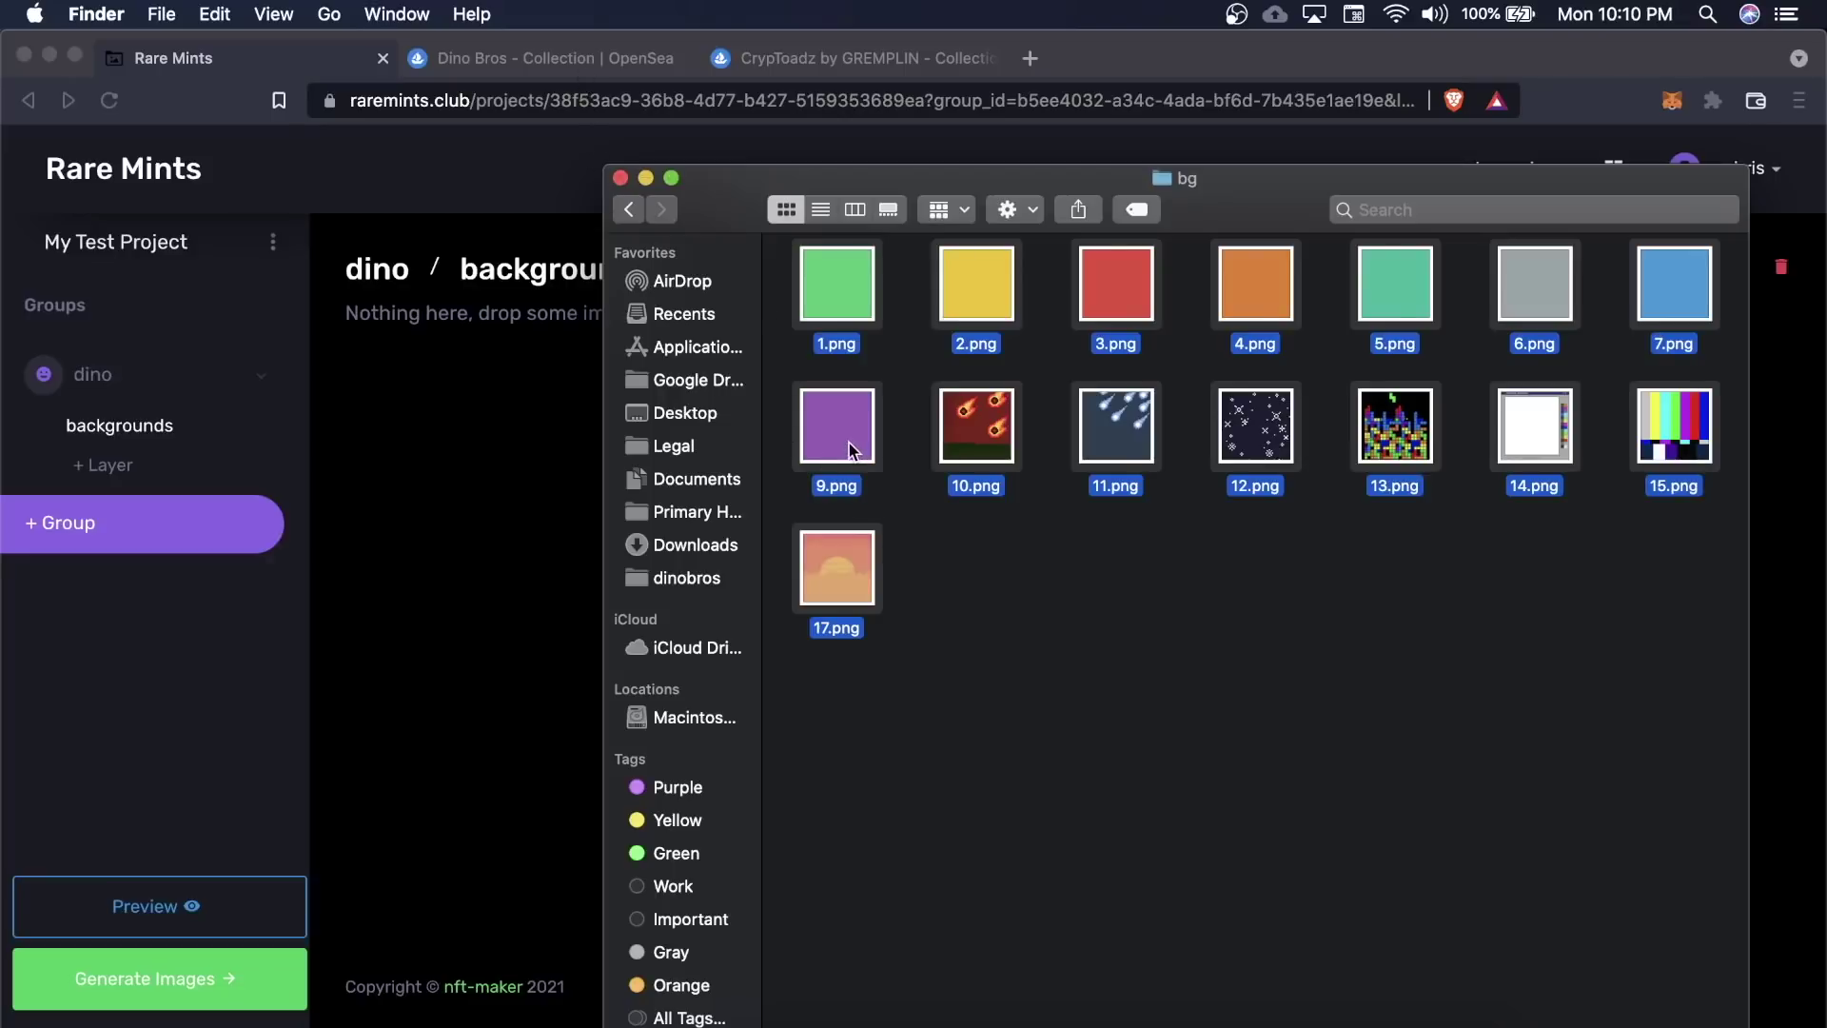
drag(849, 442, 537, 529)
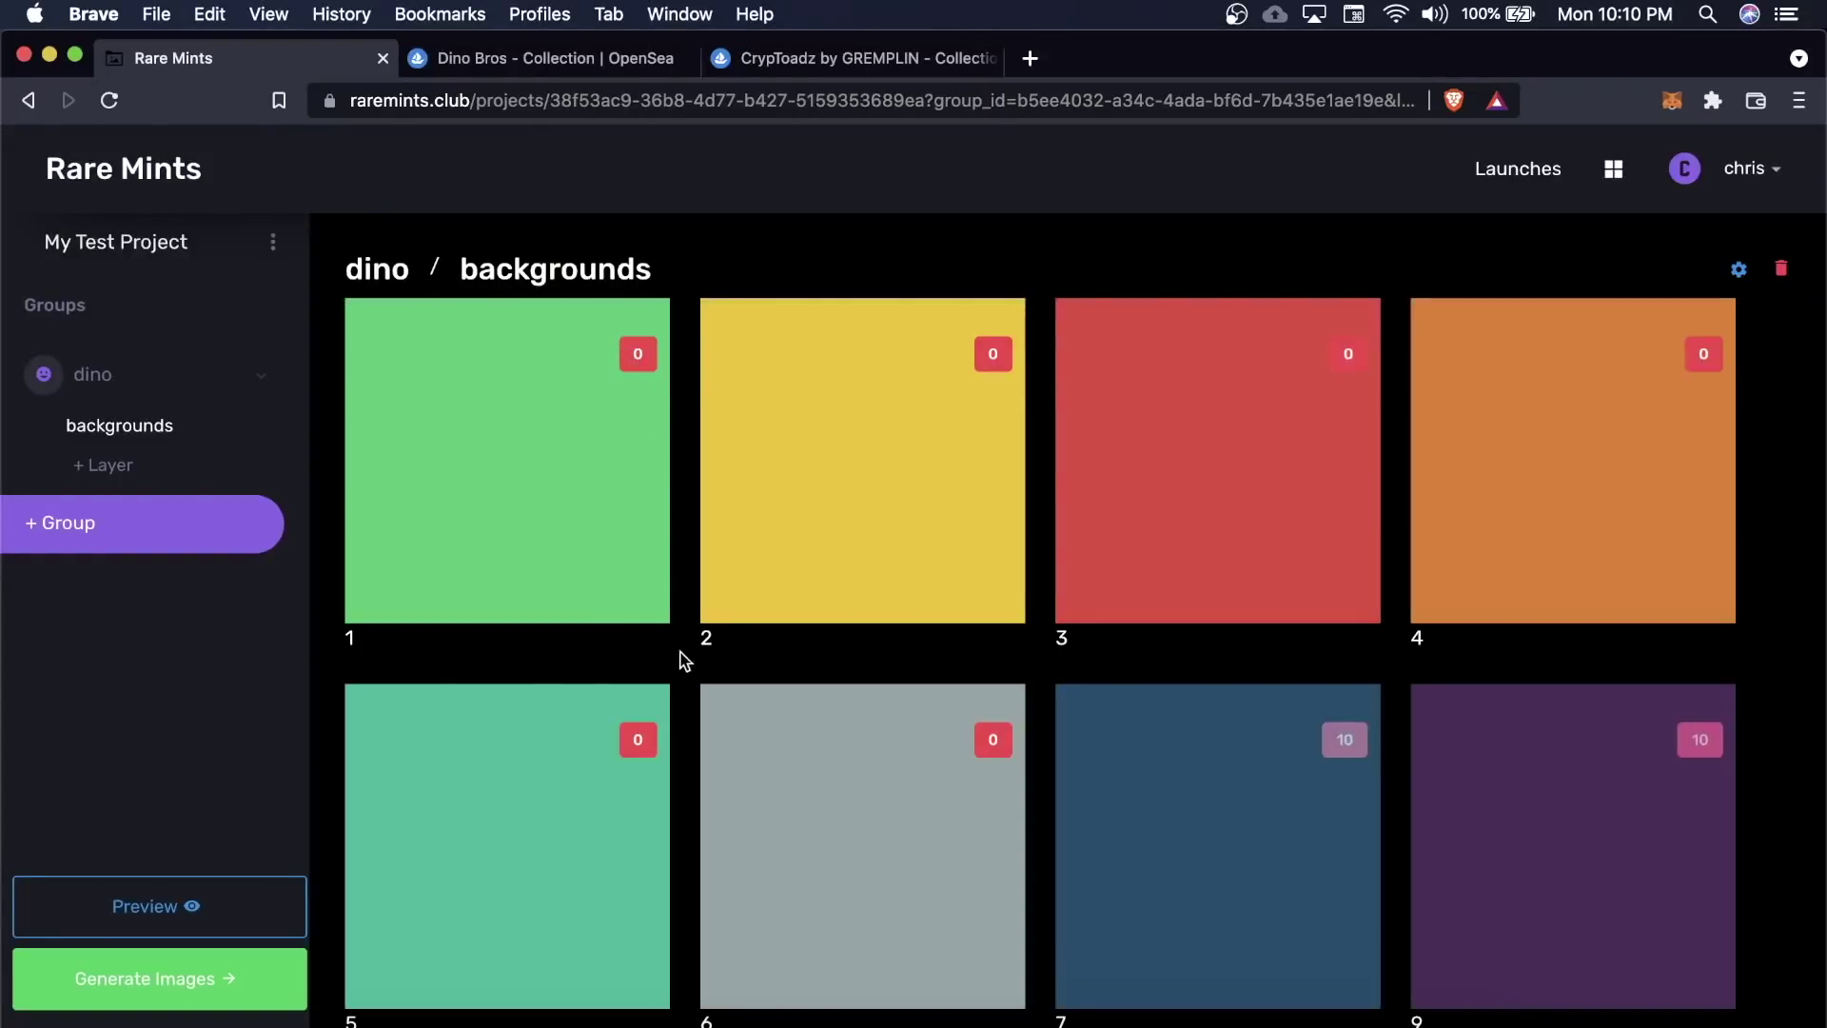
scroll(681, 650, down, 5)
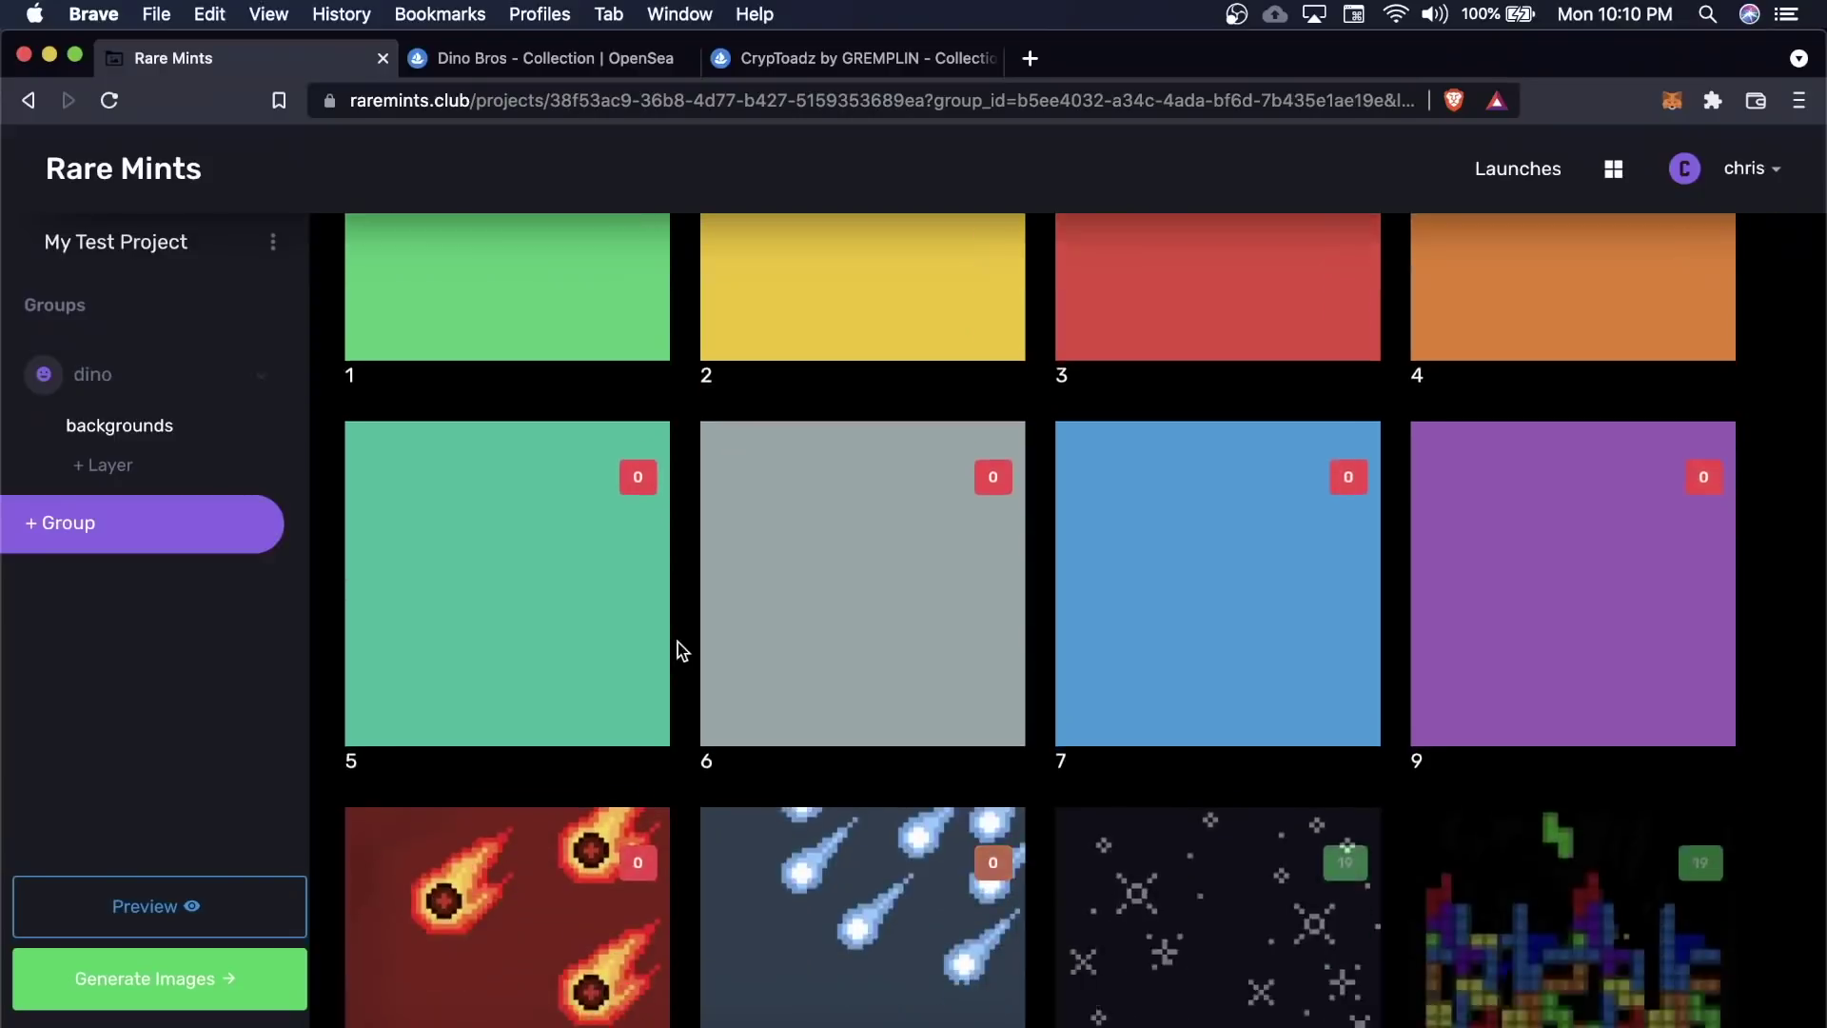
scroll(681, 649, up, 2)
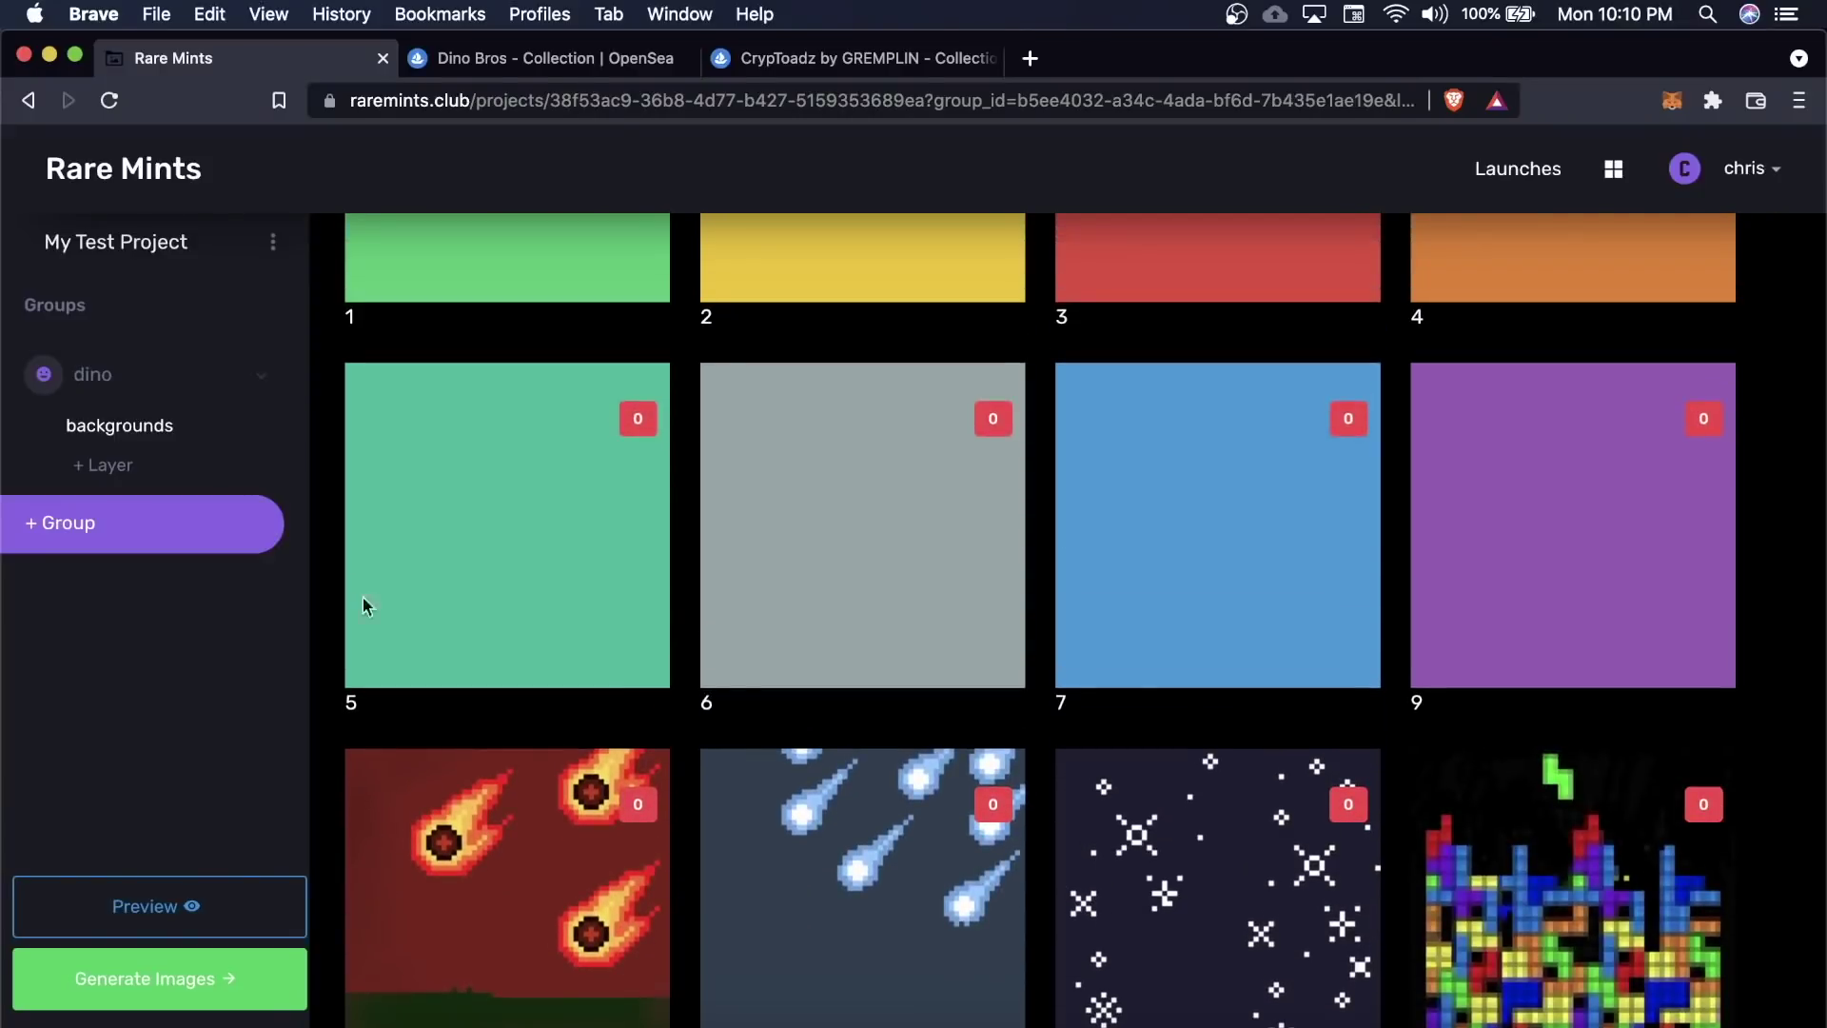
click(134, 466)
Name the new layer 'bodies' and upload every dino body PNG from the body folder into it
text(bodies)
key(Return)
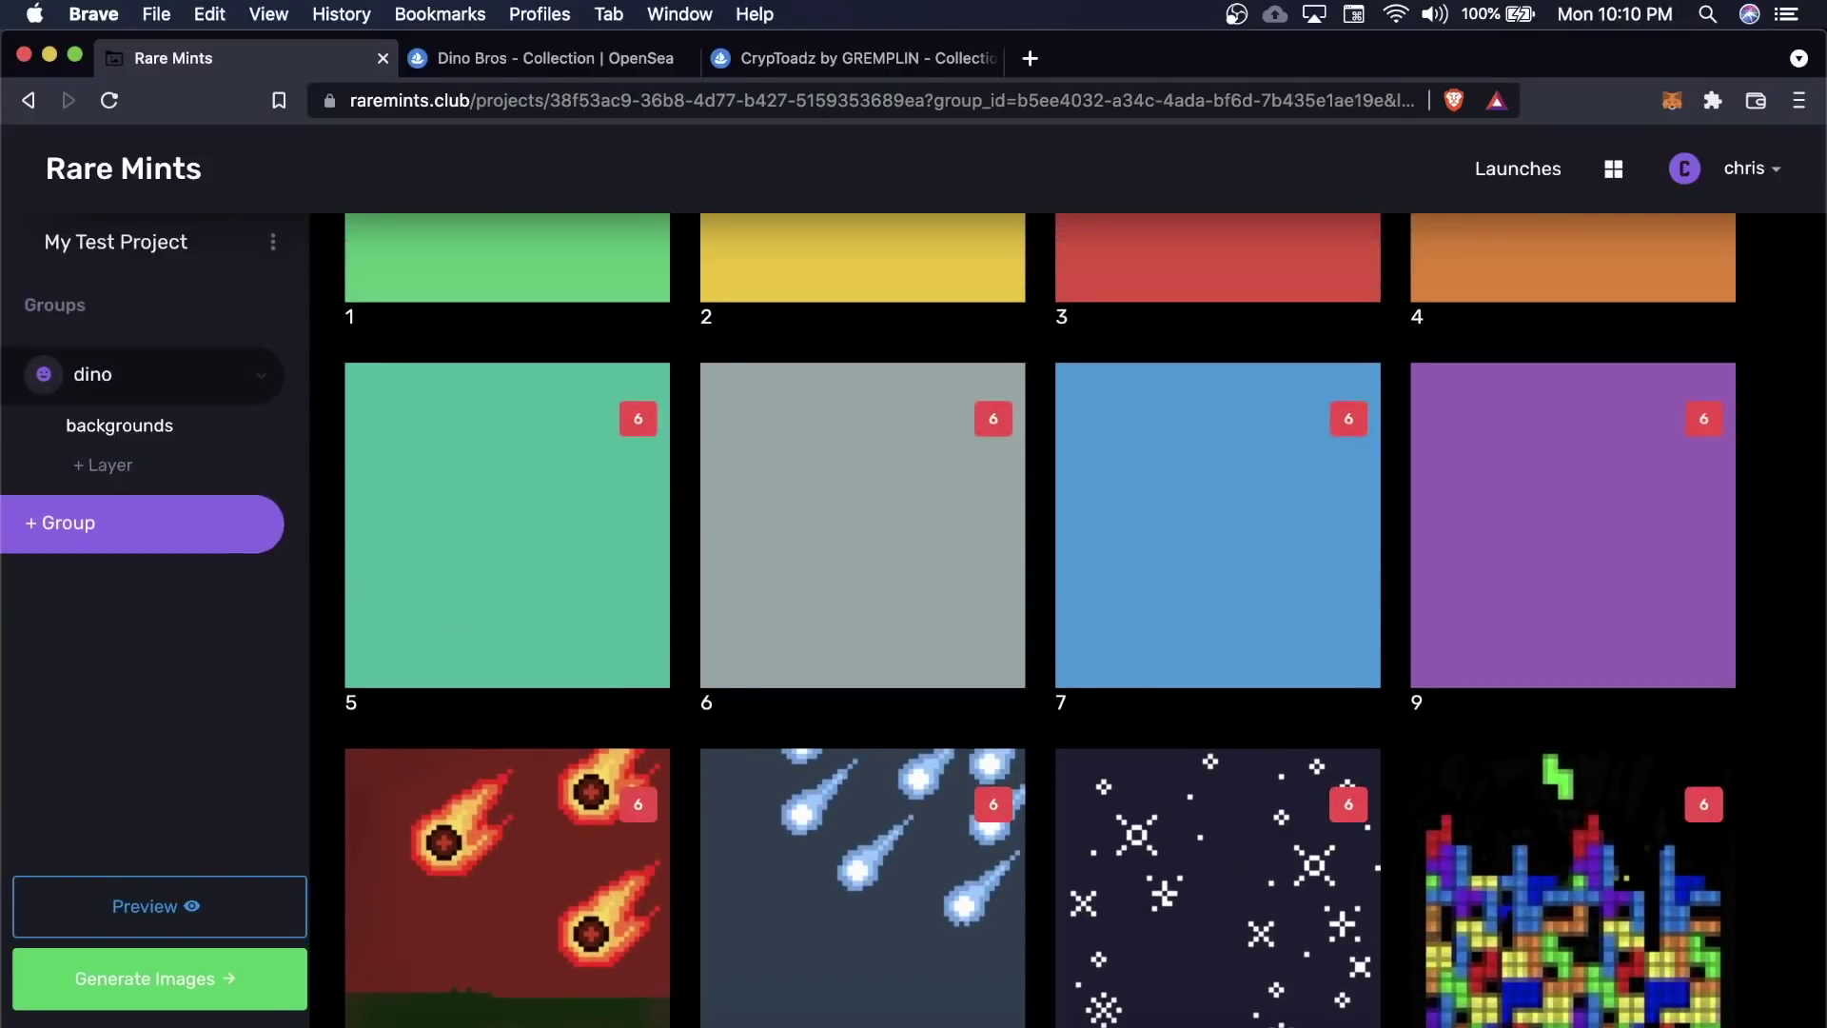
click(196, 480)
key(super+Tab)
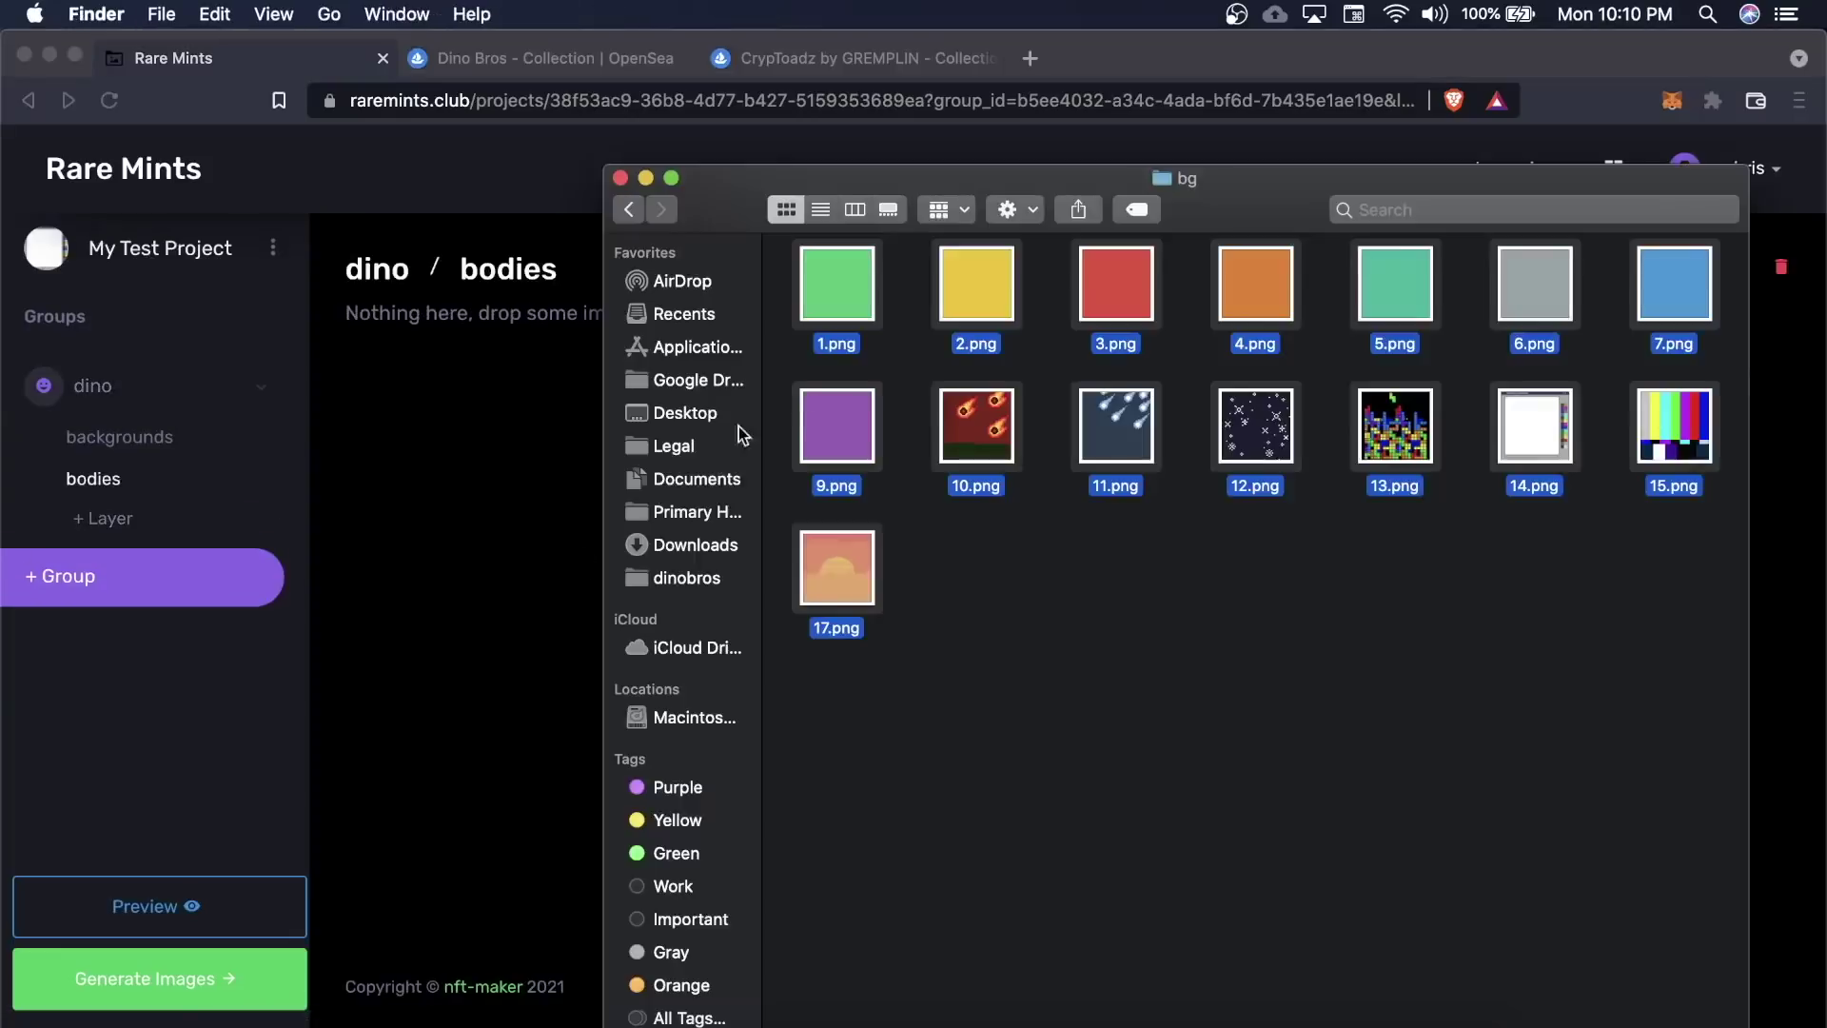
click(634, 217)
double_click(978, 285)
key(super+a)
drag(975, 295, 829, 751)
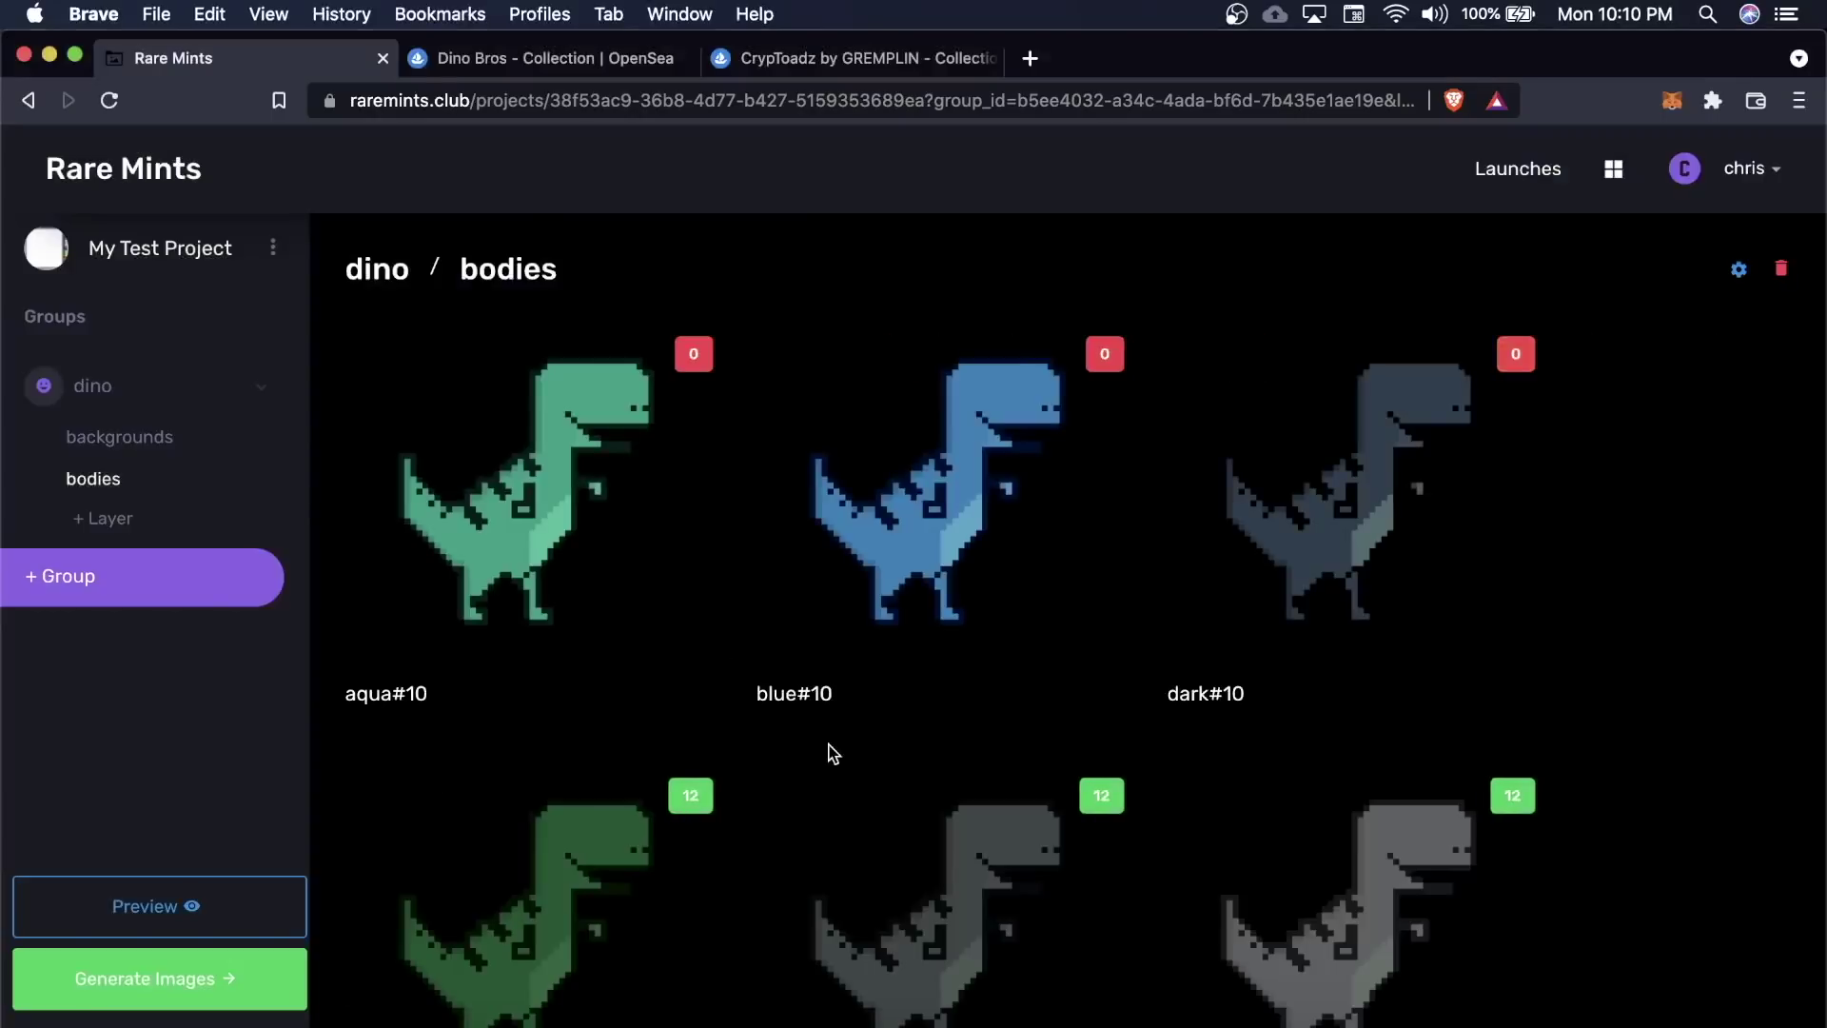
scroll(832, 754, down, 10)
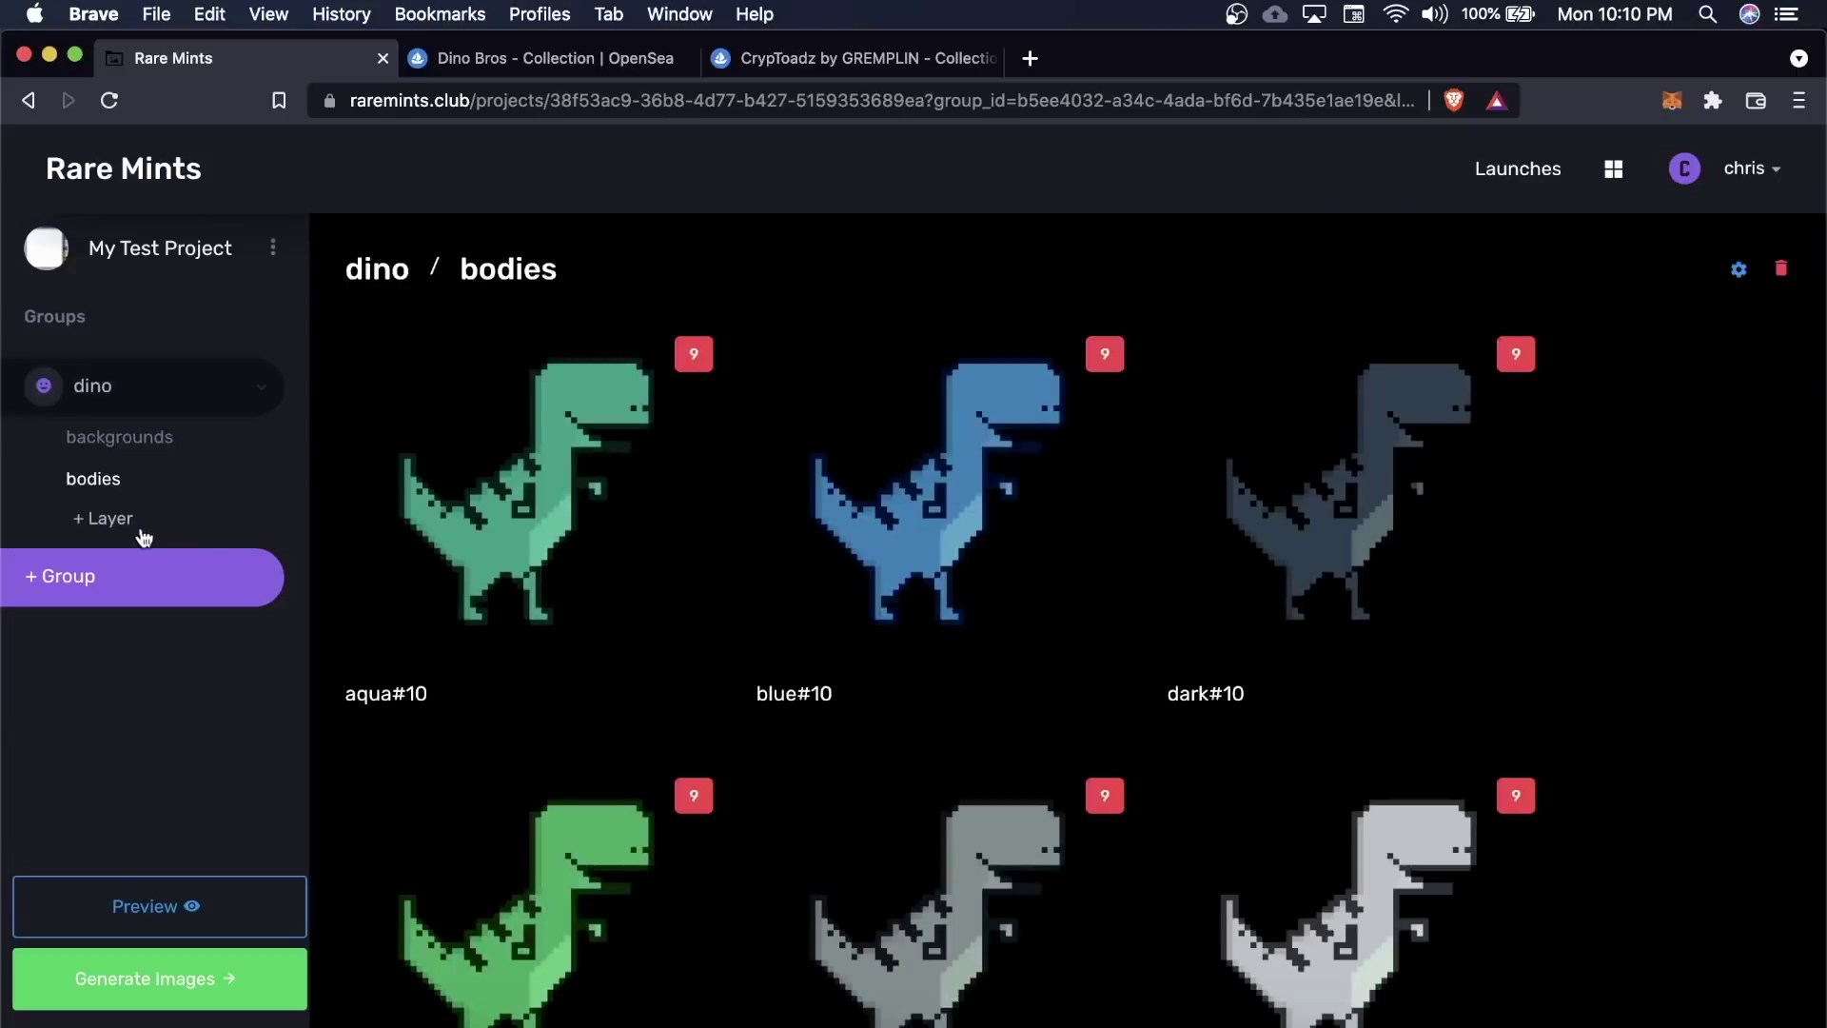
Open the eye folder in Finder and start another new layer in the dino group
key(super+Tab)
click(629, 210)
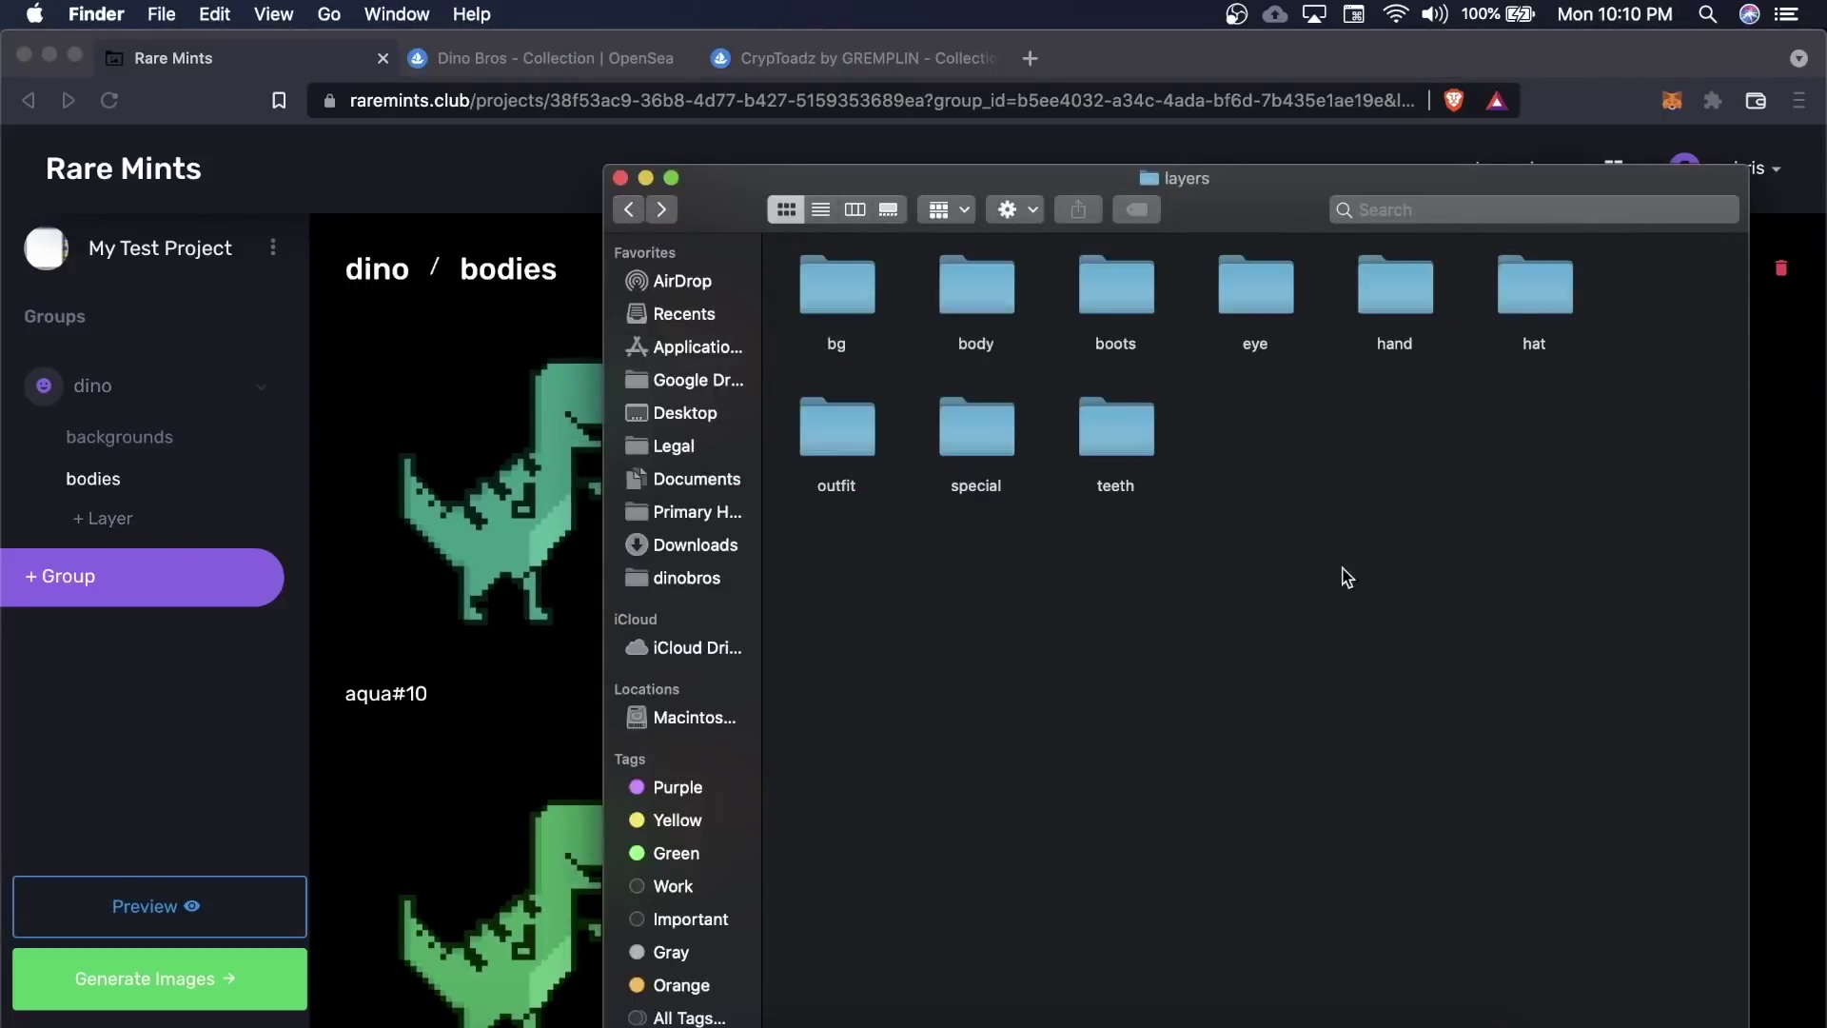
double_click(1261, 280)
key(super+Tab)
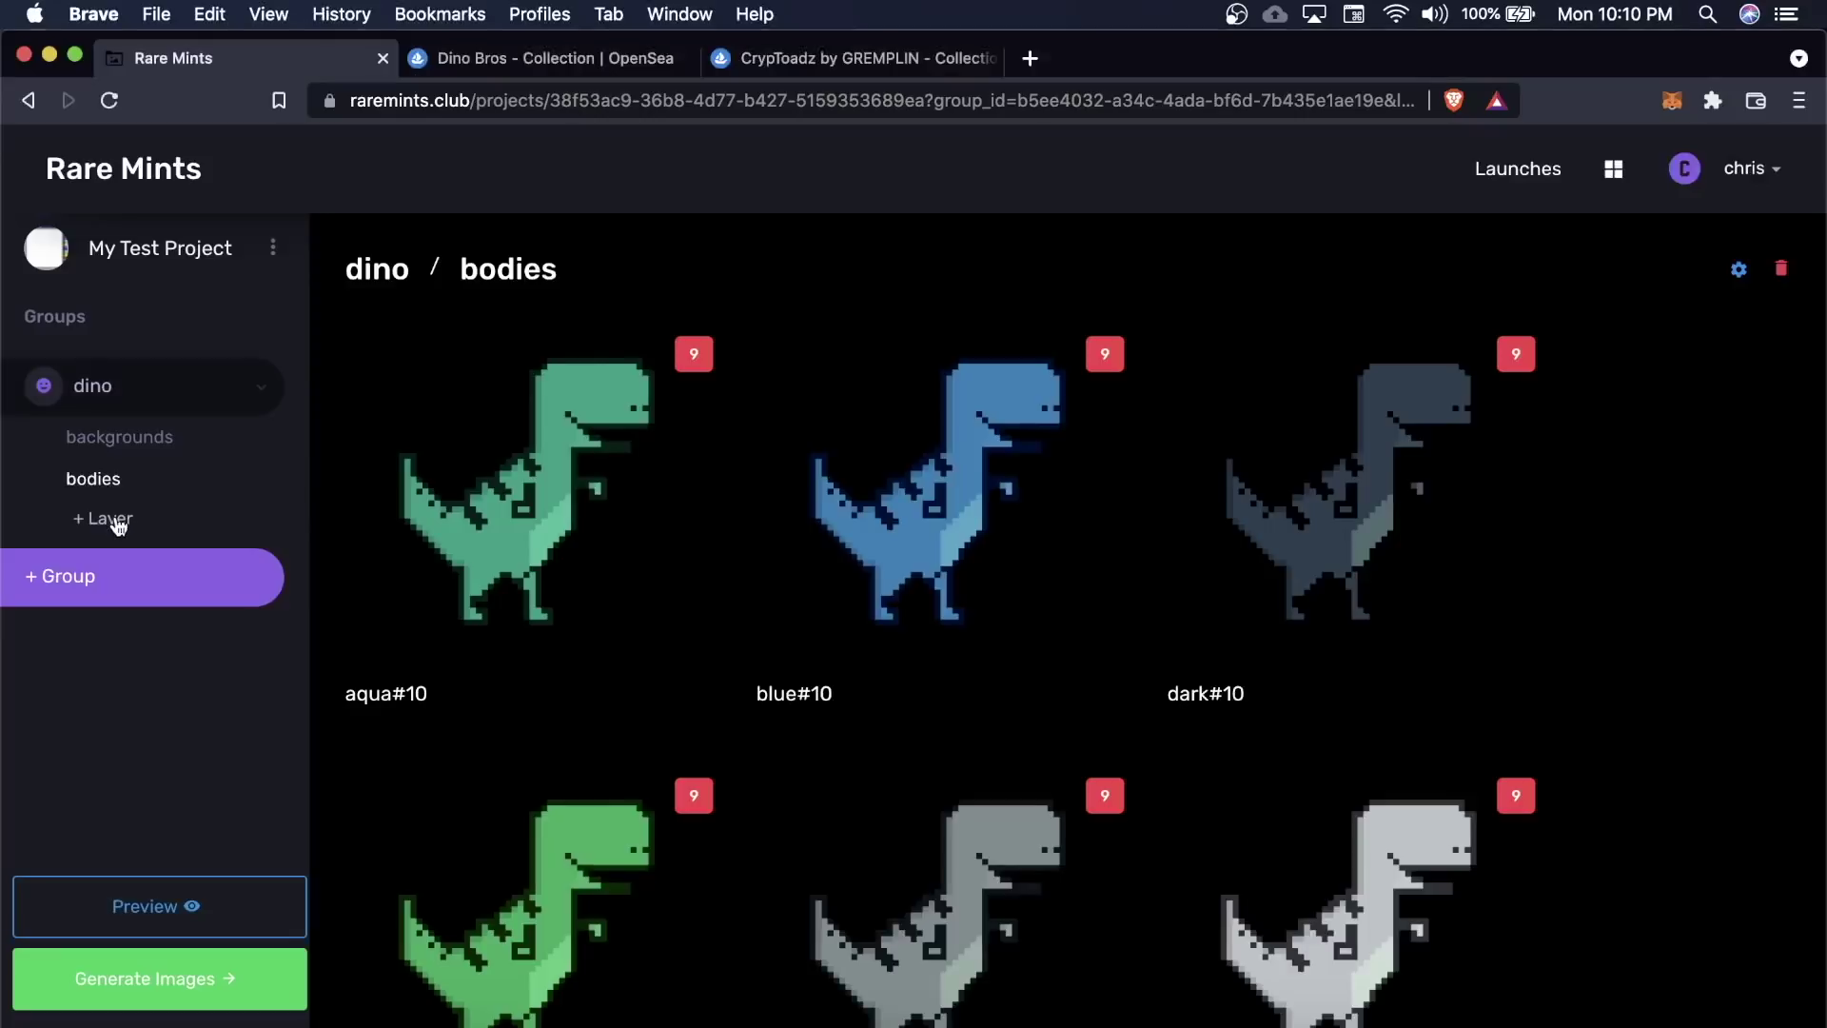
click(116, 518)
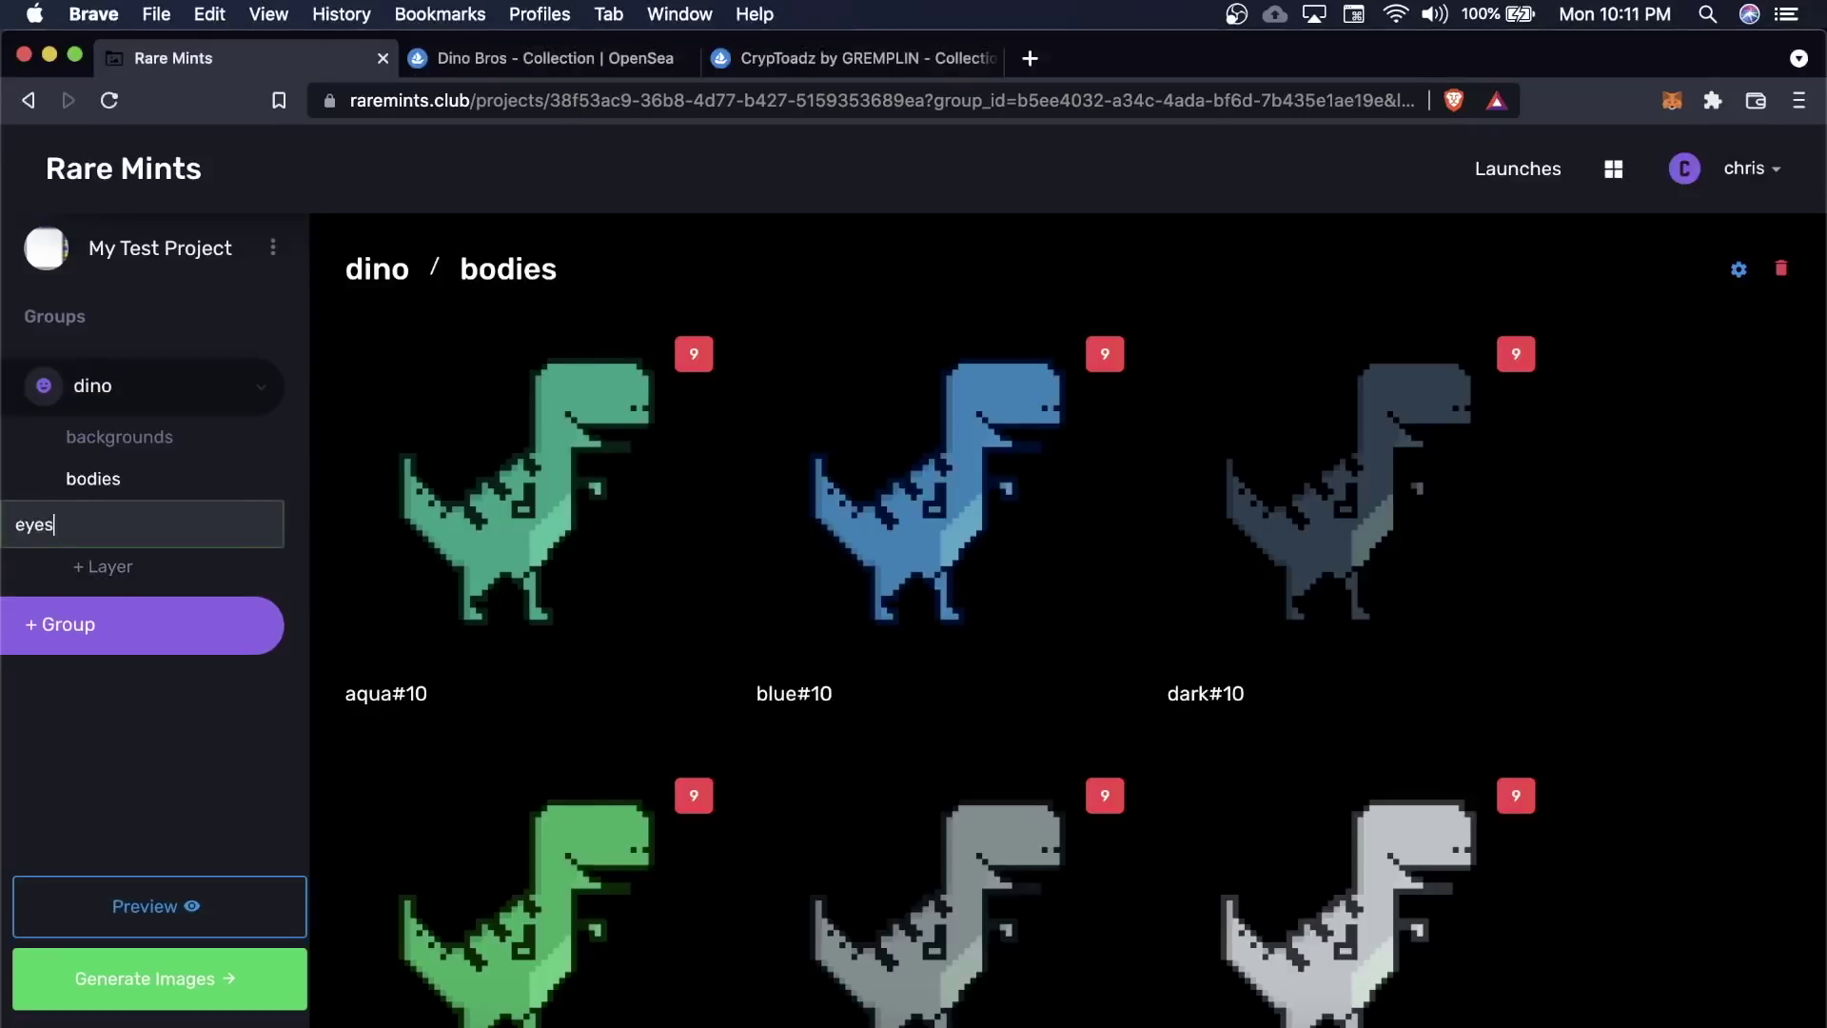
Name the layer 'eyes', upload all eye PNGs like bluelaser#2 and thirdeye#1, then reload
text(eyes)
key(Return)
key(super+Tab)
key(super+a)
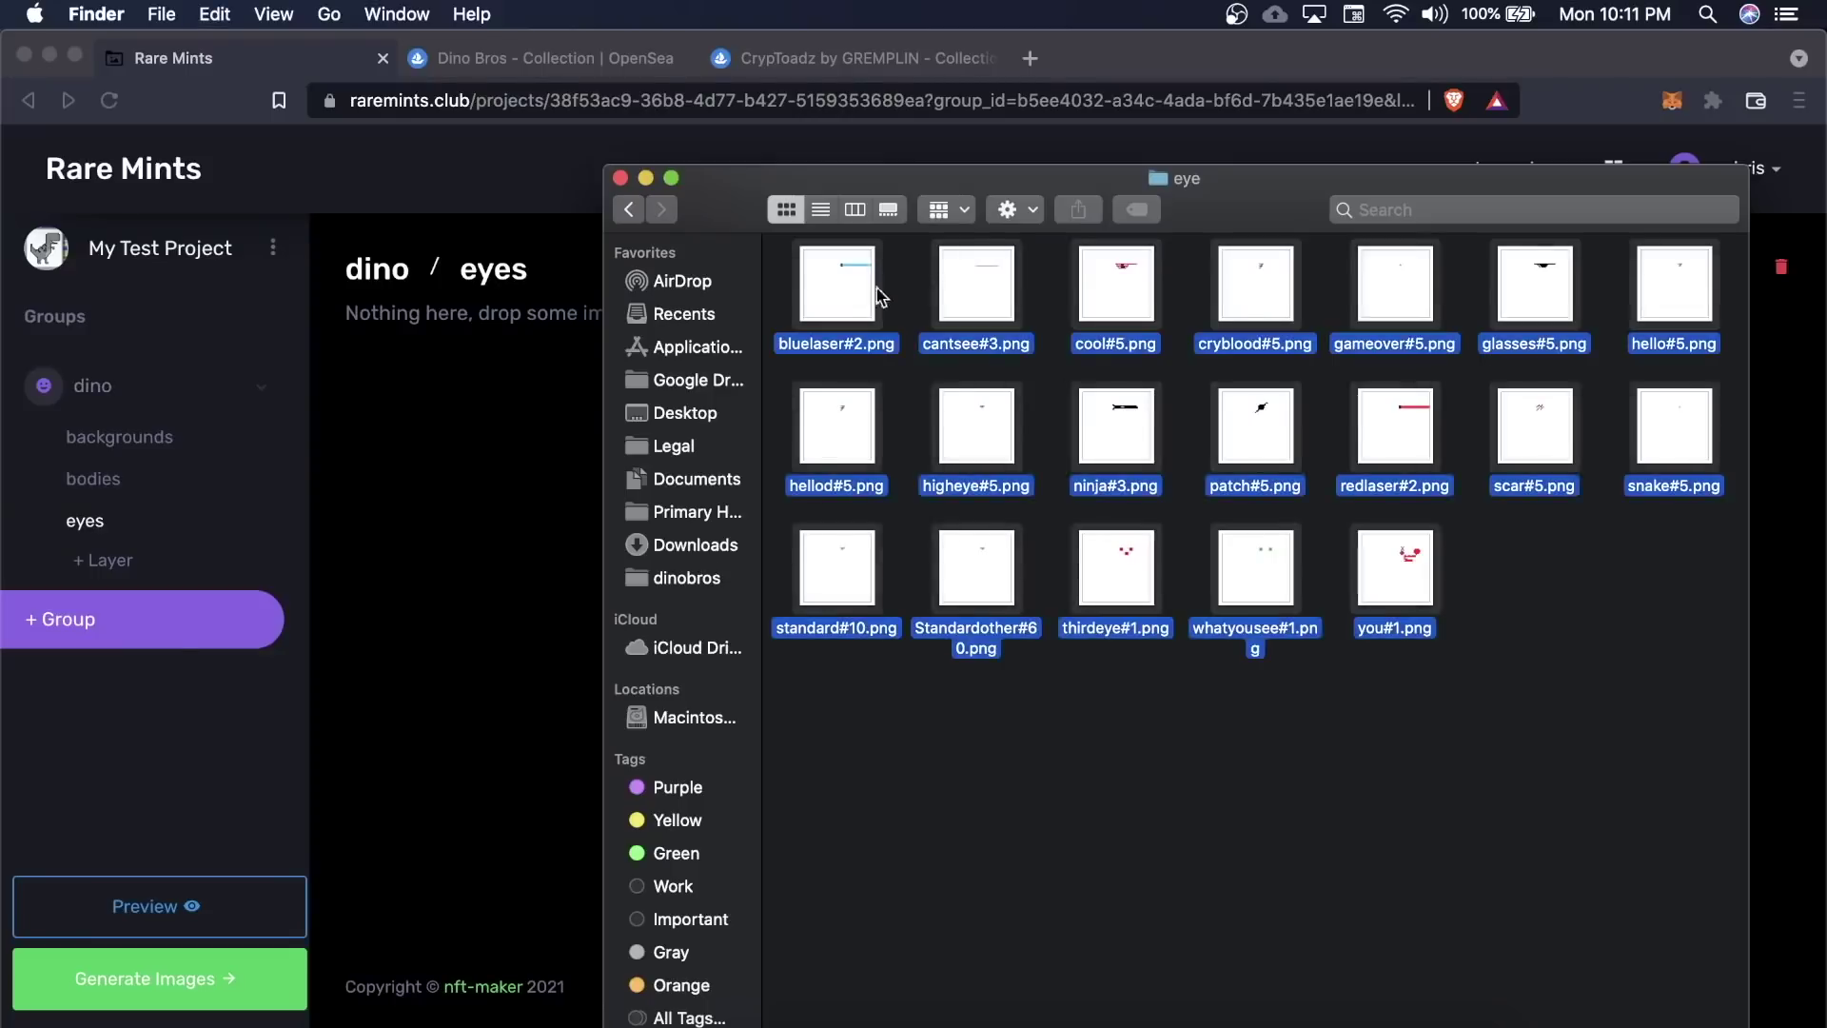
drag(961, 285, 663, 746)
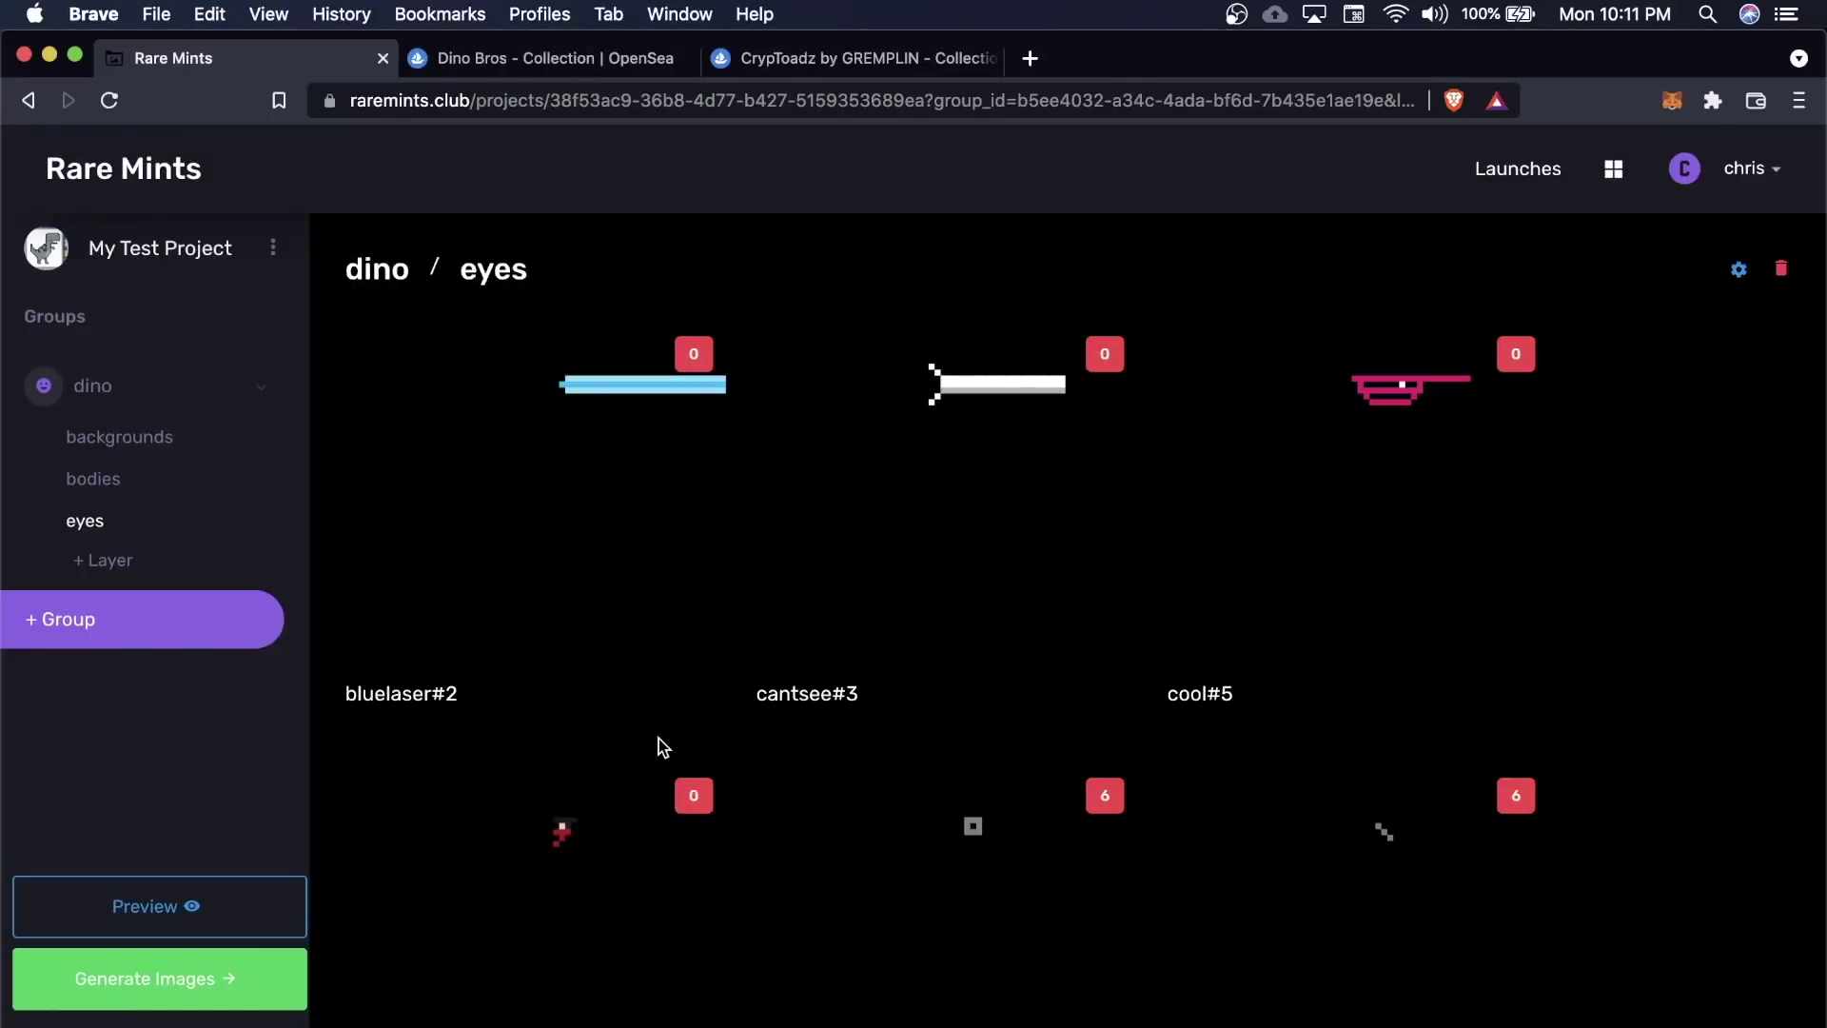
scroll(664, 745, down, 10)
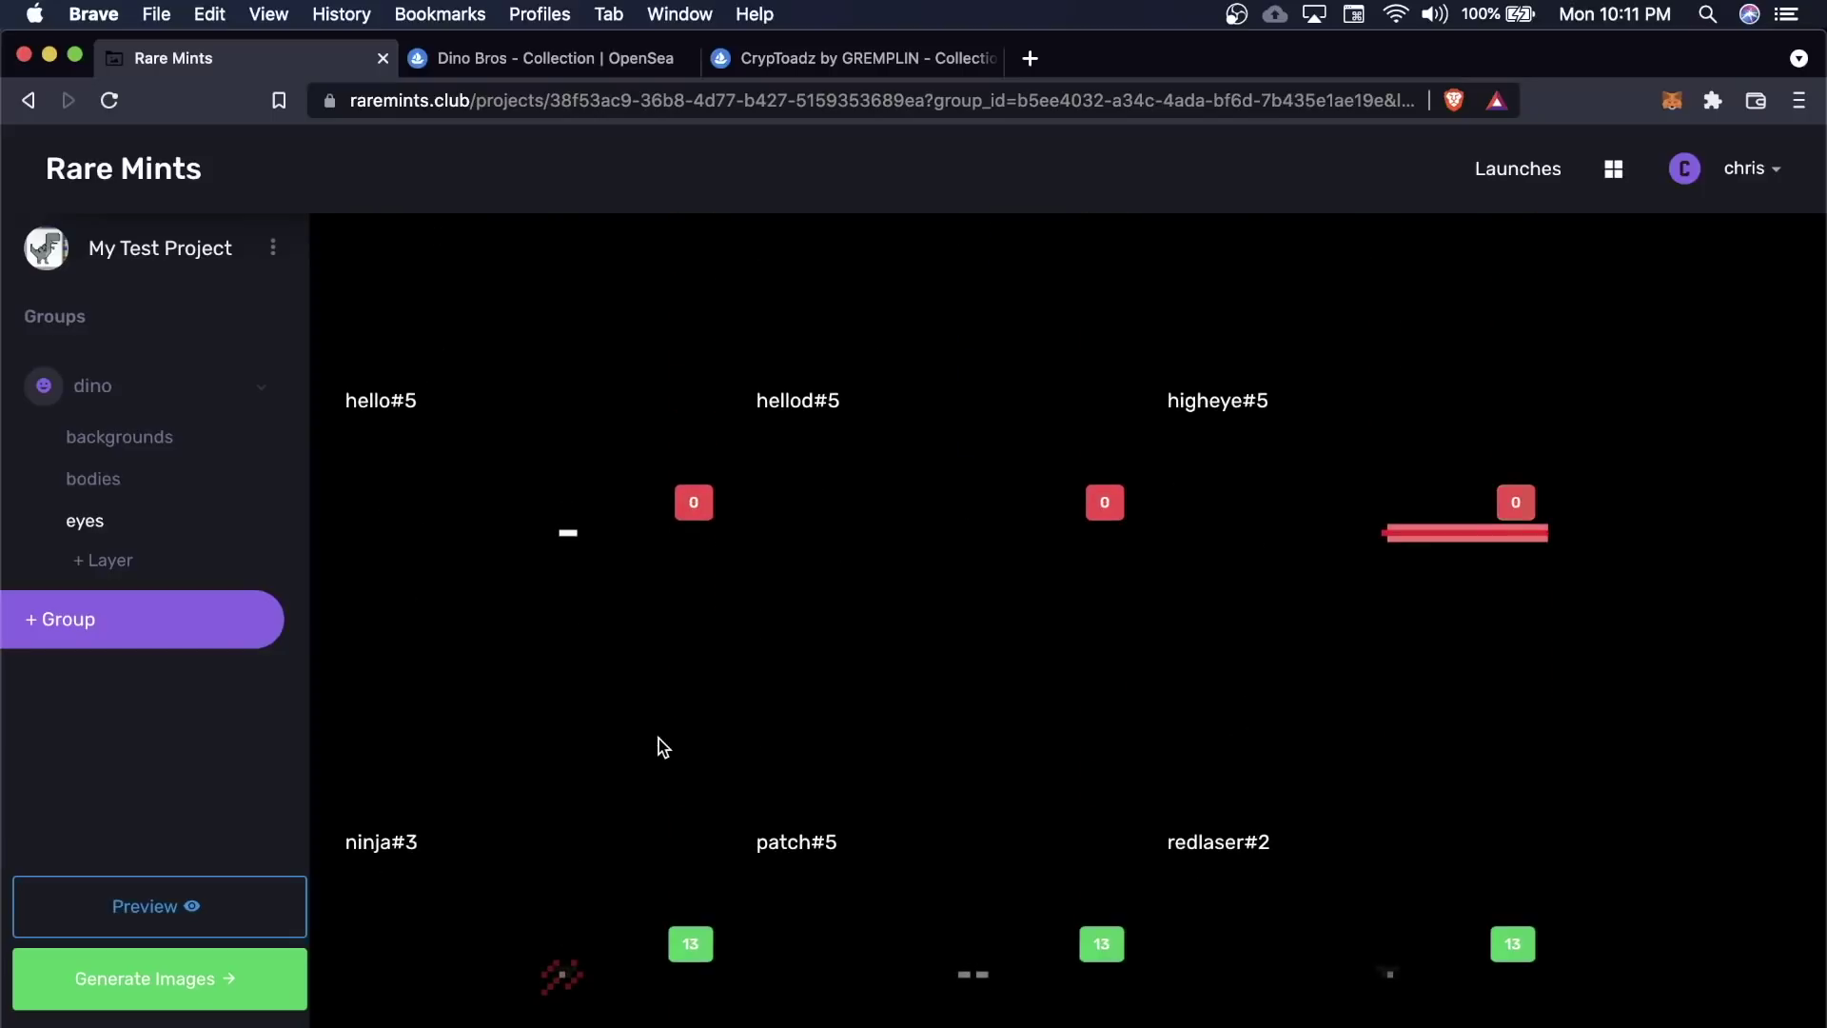
scroll(659, 739, down, 10)
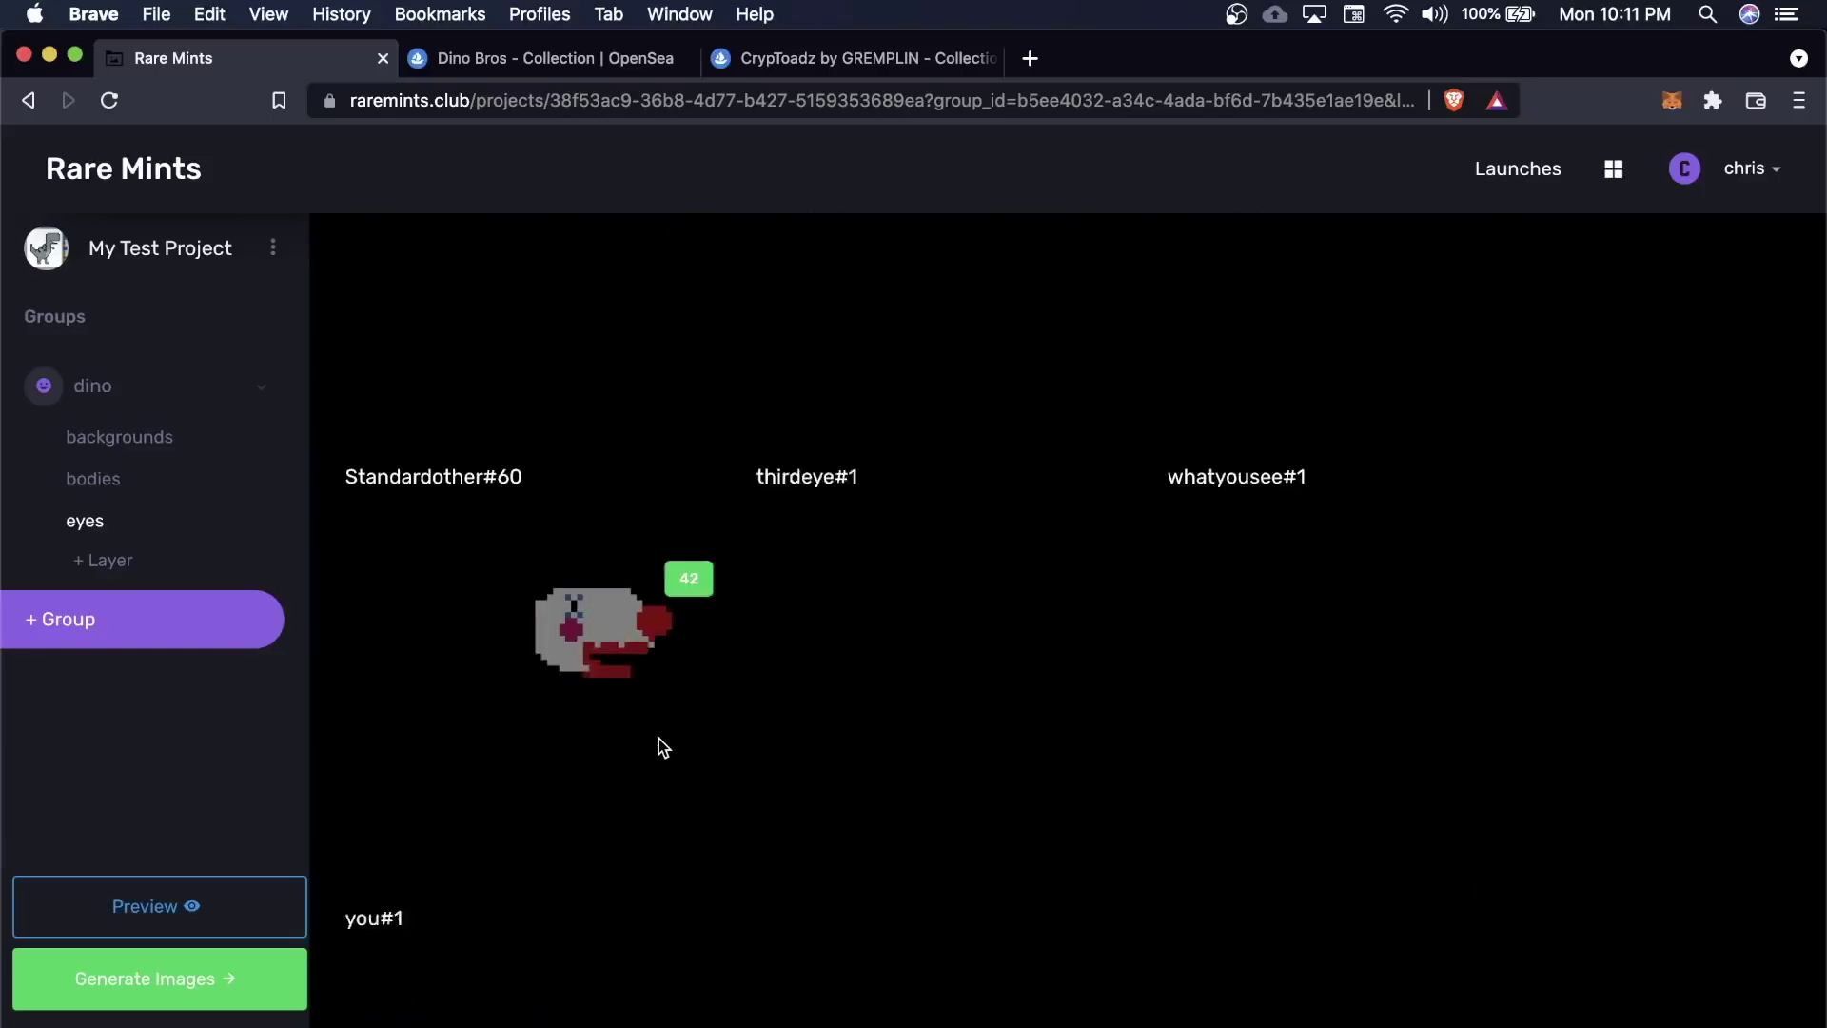
scroll(659, 739, up, 3)
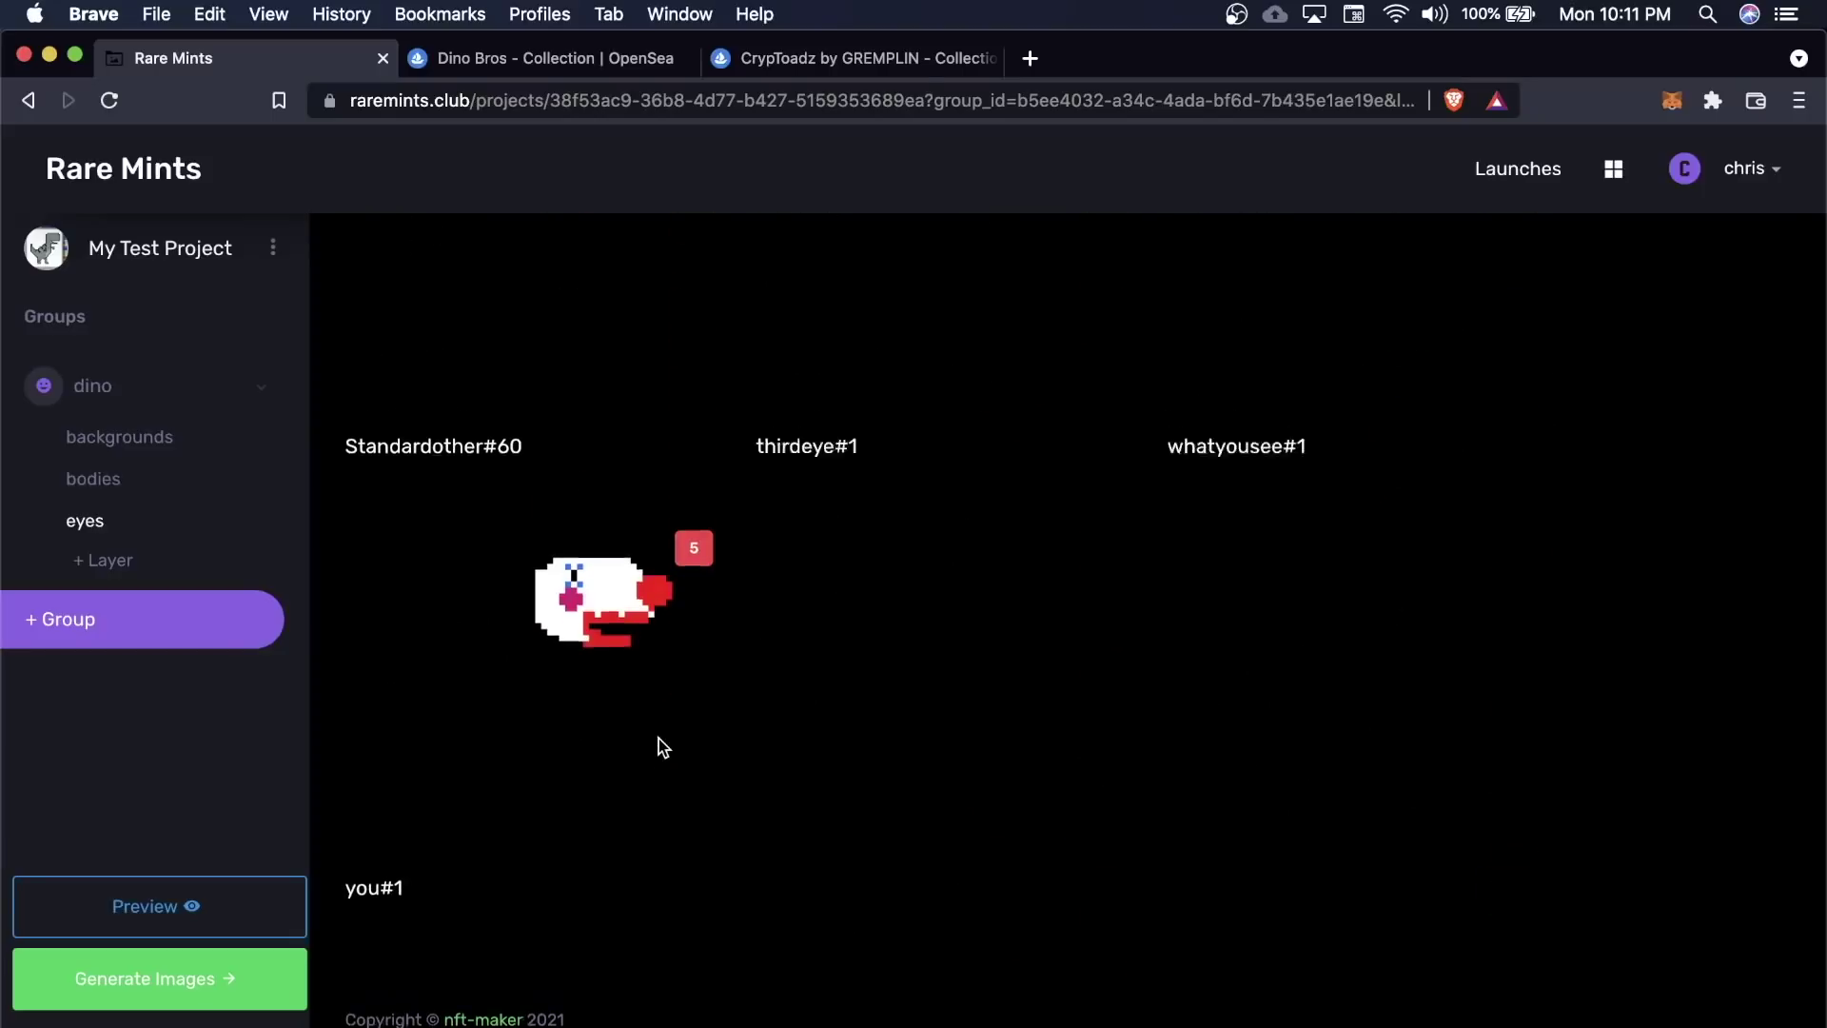
key(super+r)
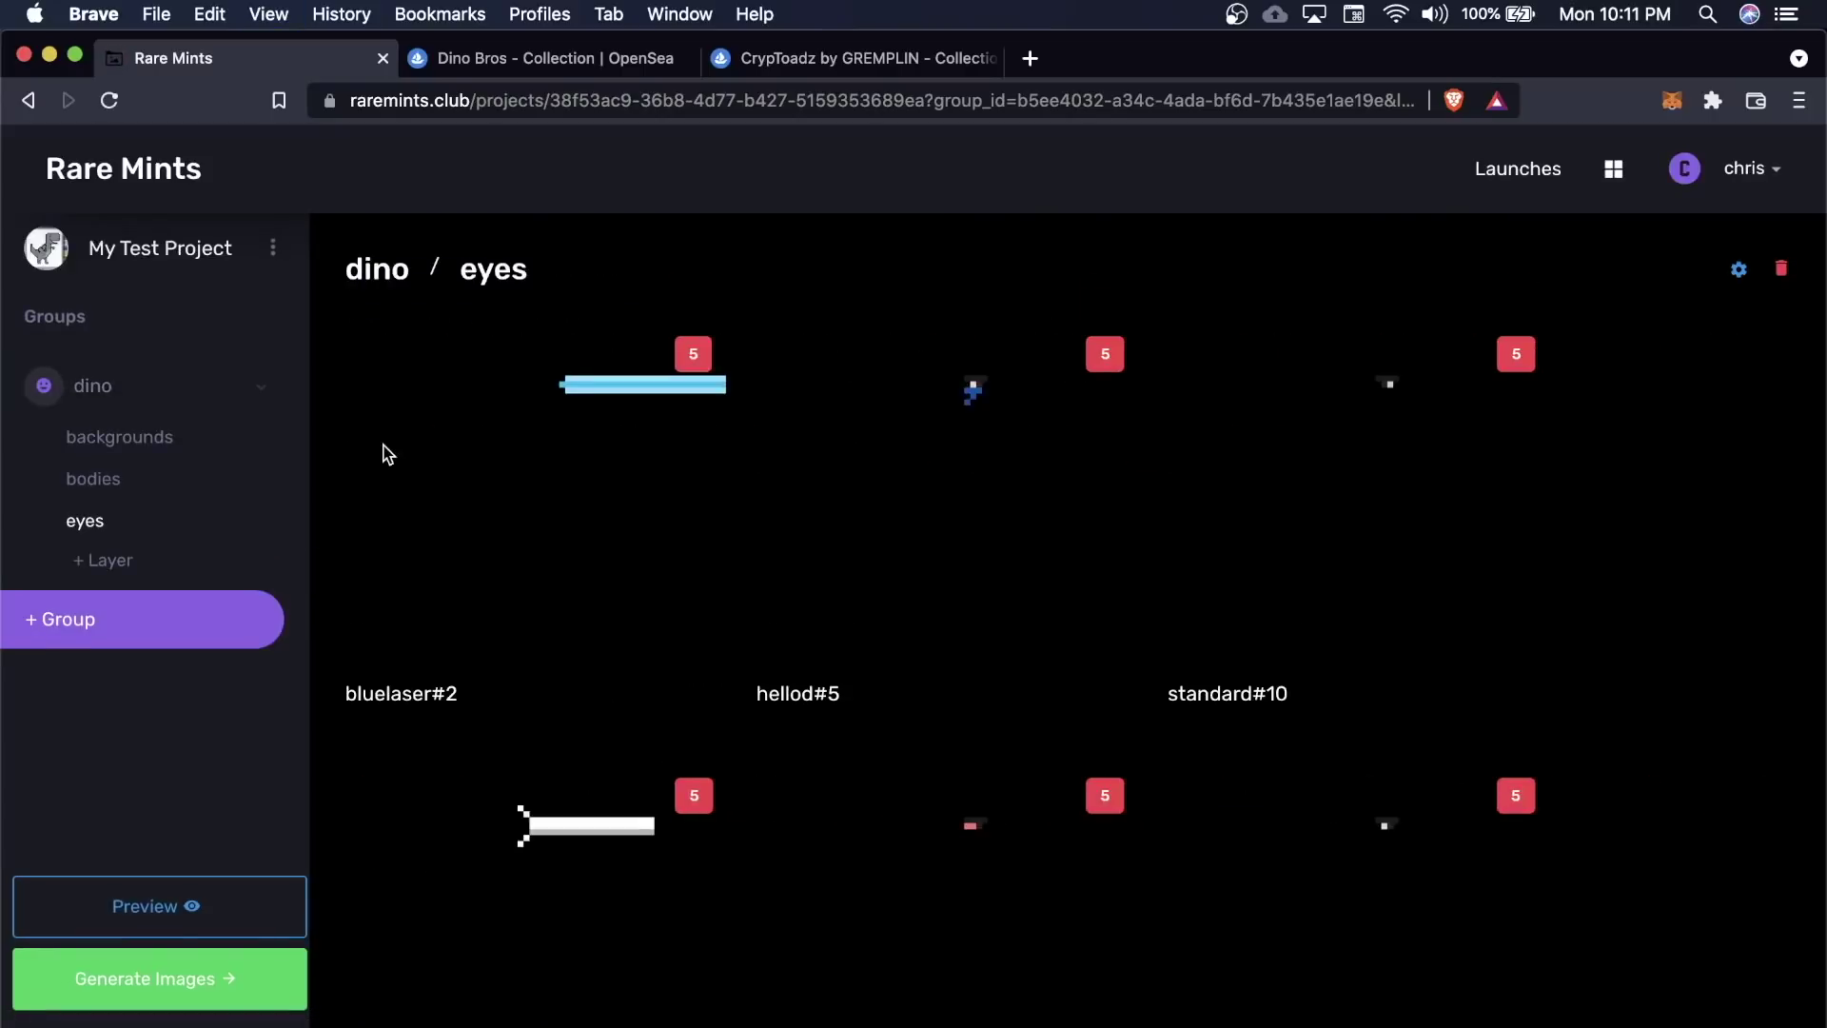
click(144, 434)
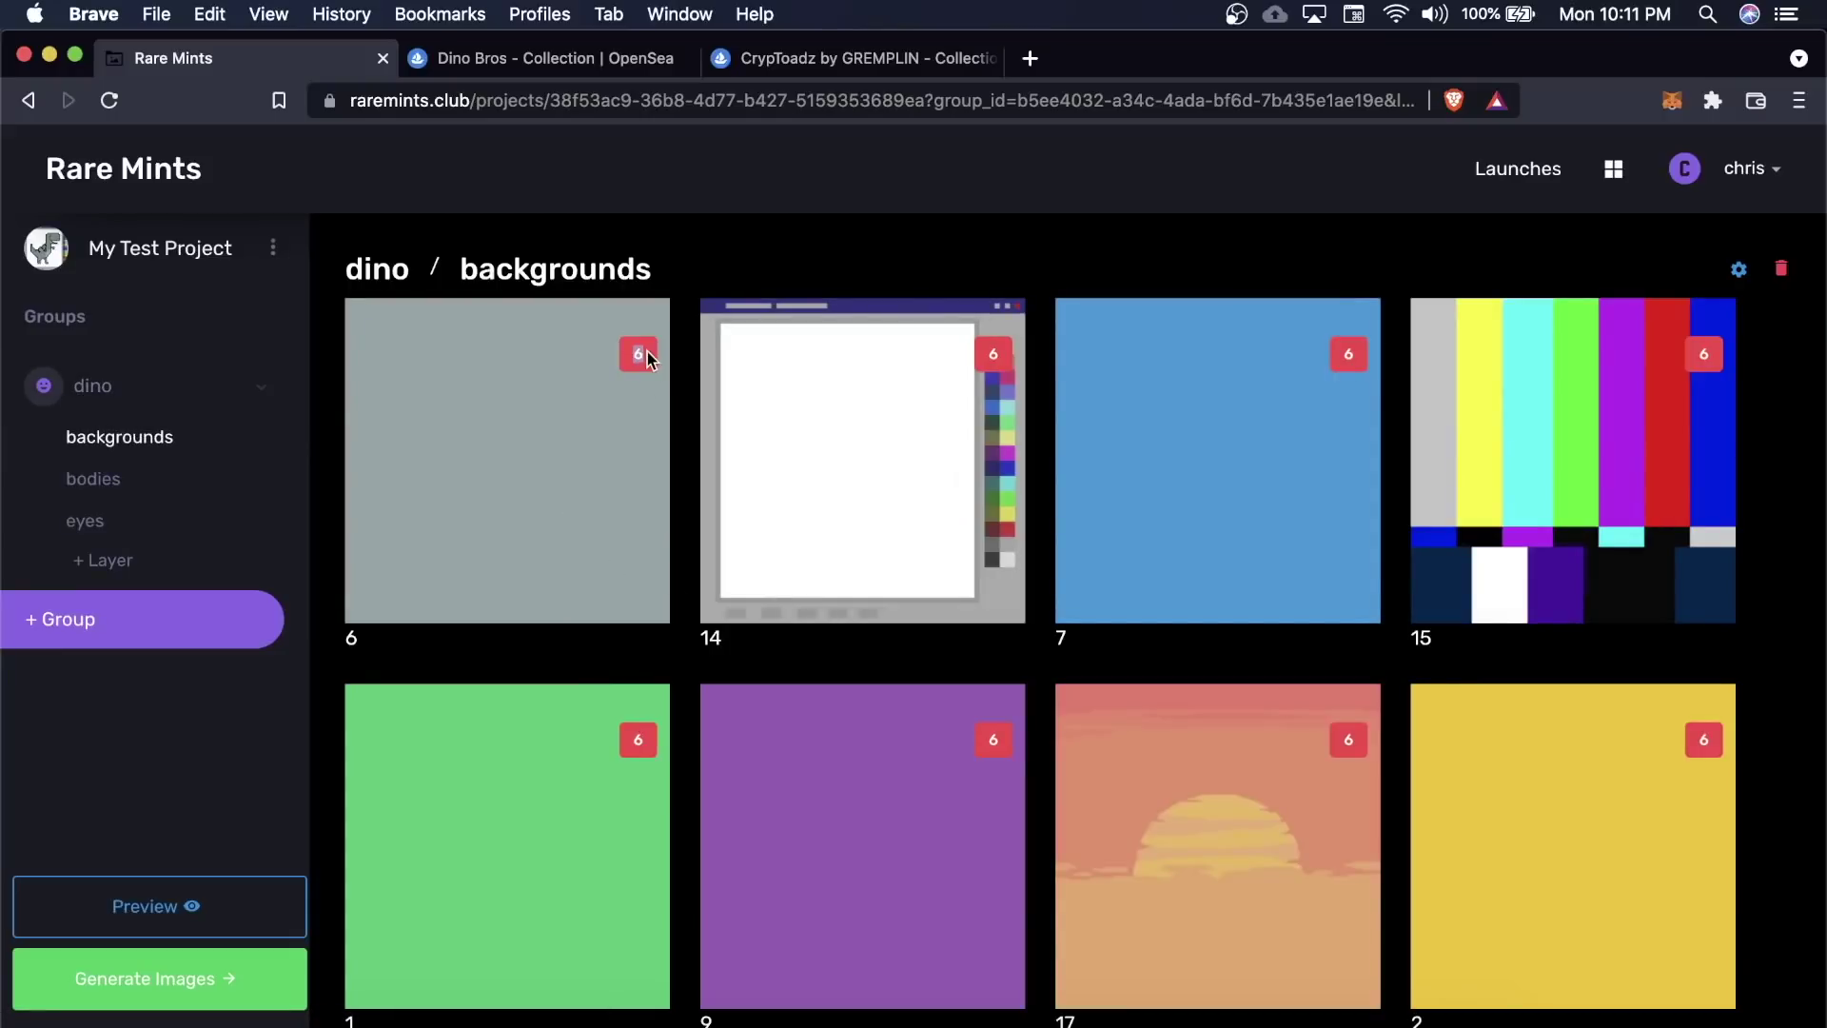
Scroll through the dino backgrounds image tiles, then switch to the OpenSea CrypToadz collection
scroll(870, 685, down, 9)
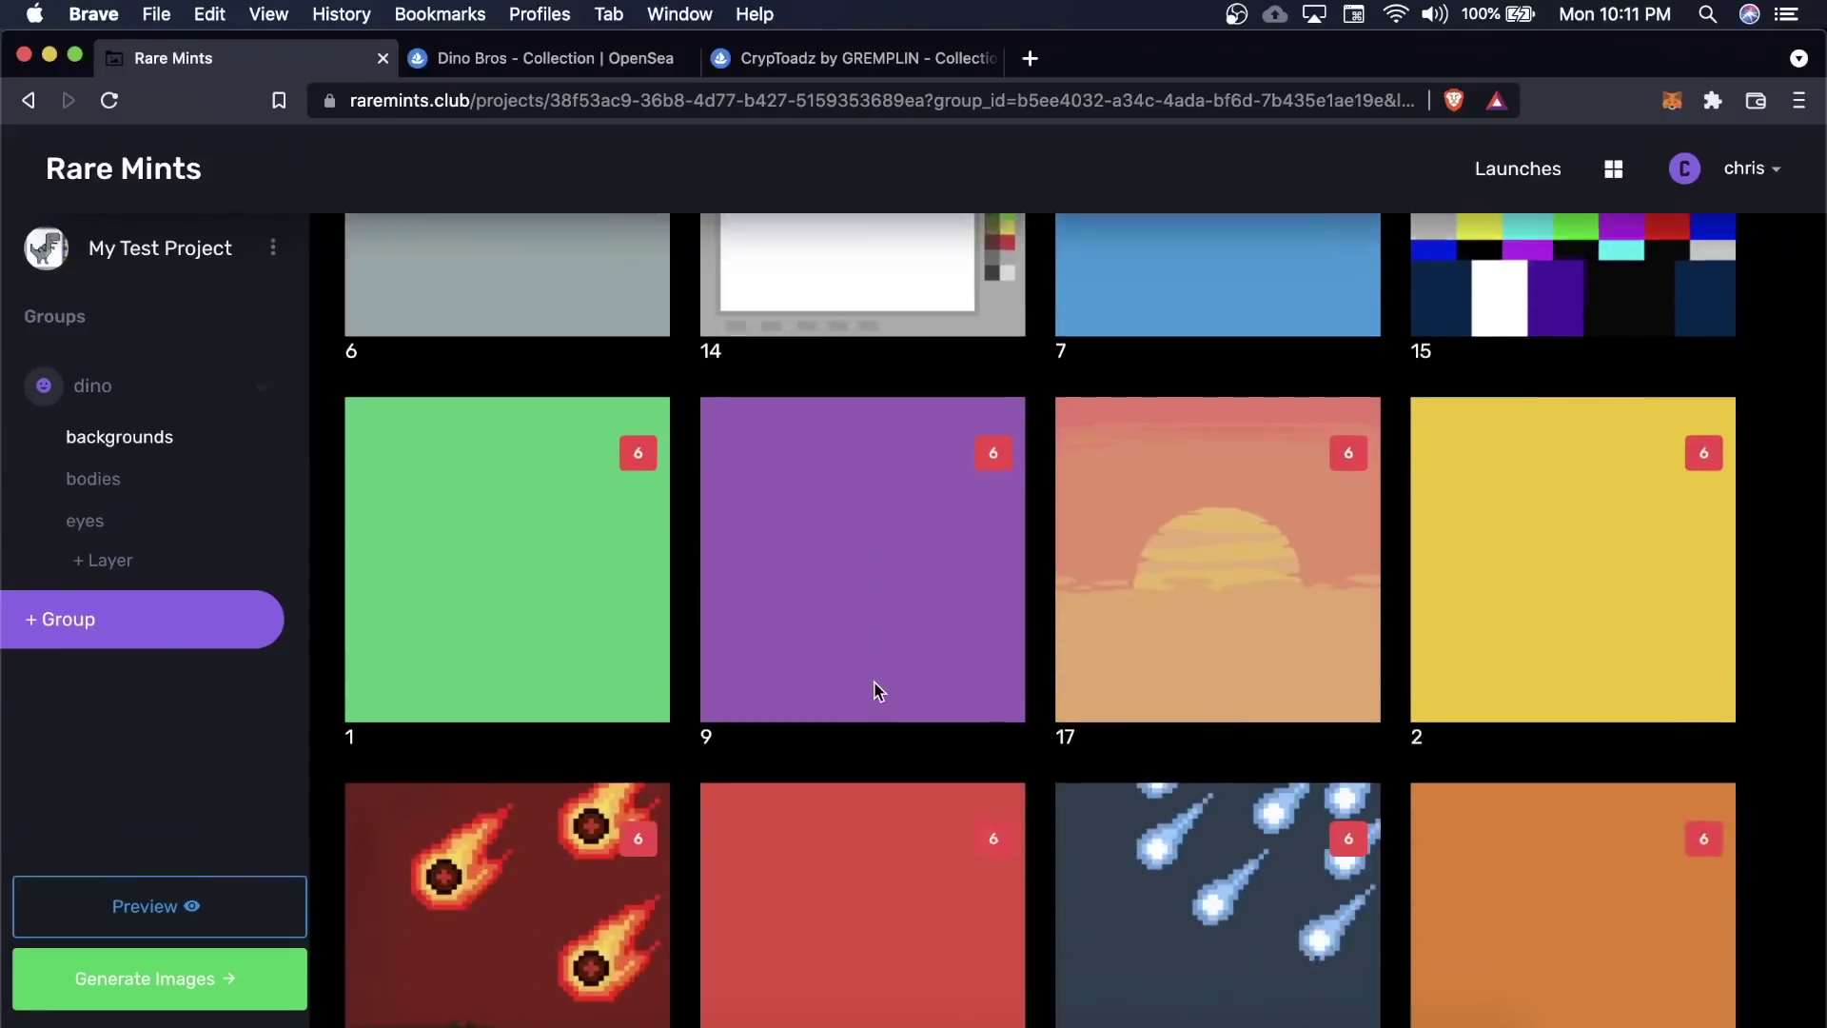
scroll(874, 686, up, 4)
scroll(877, 666, up, 5)
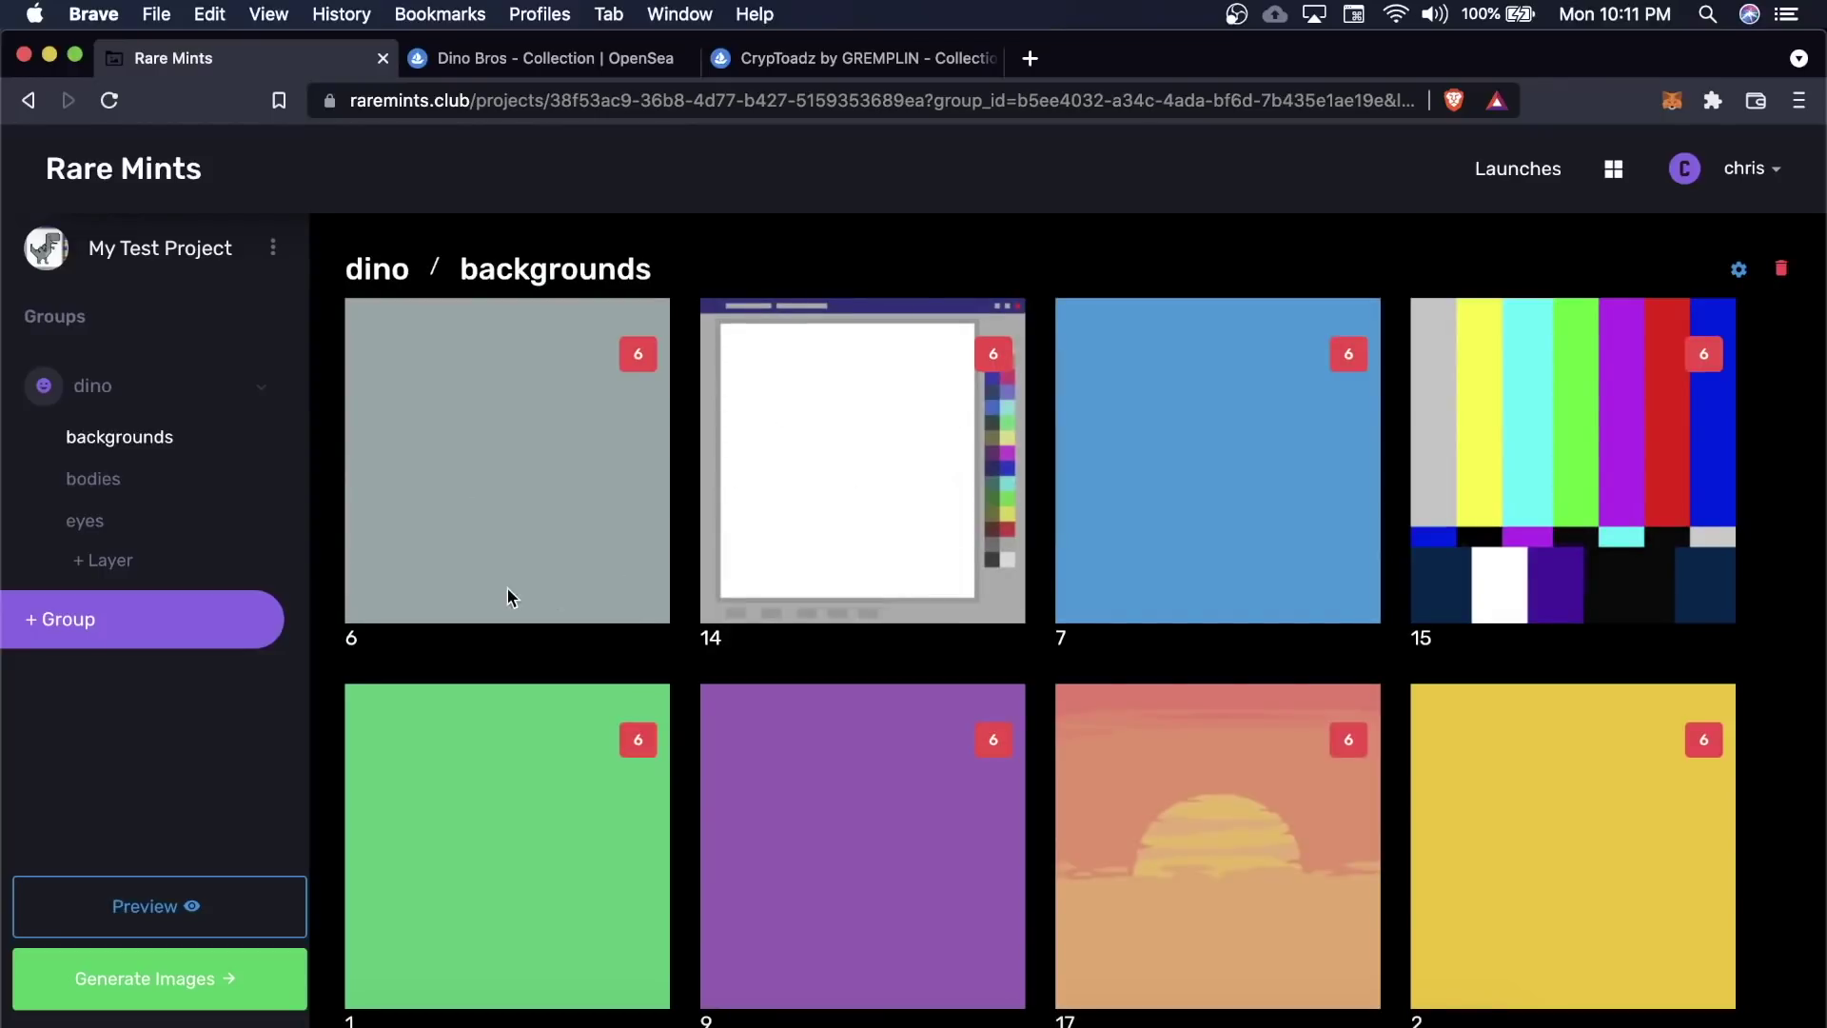
key(ctrl+Tab)
key(ctrl+Tab)
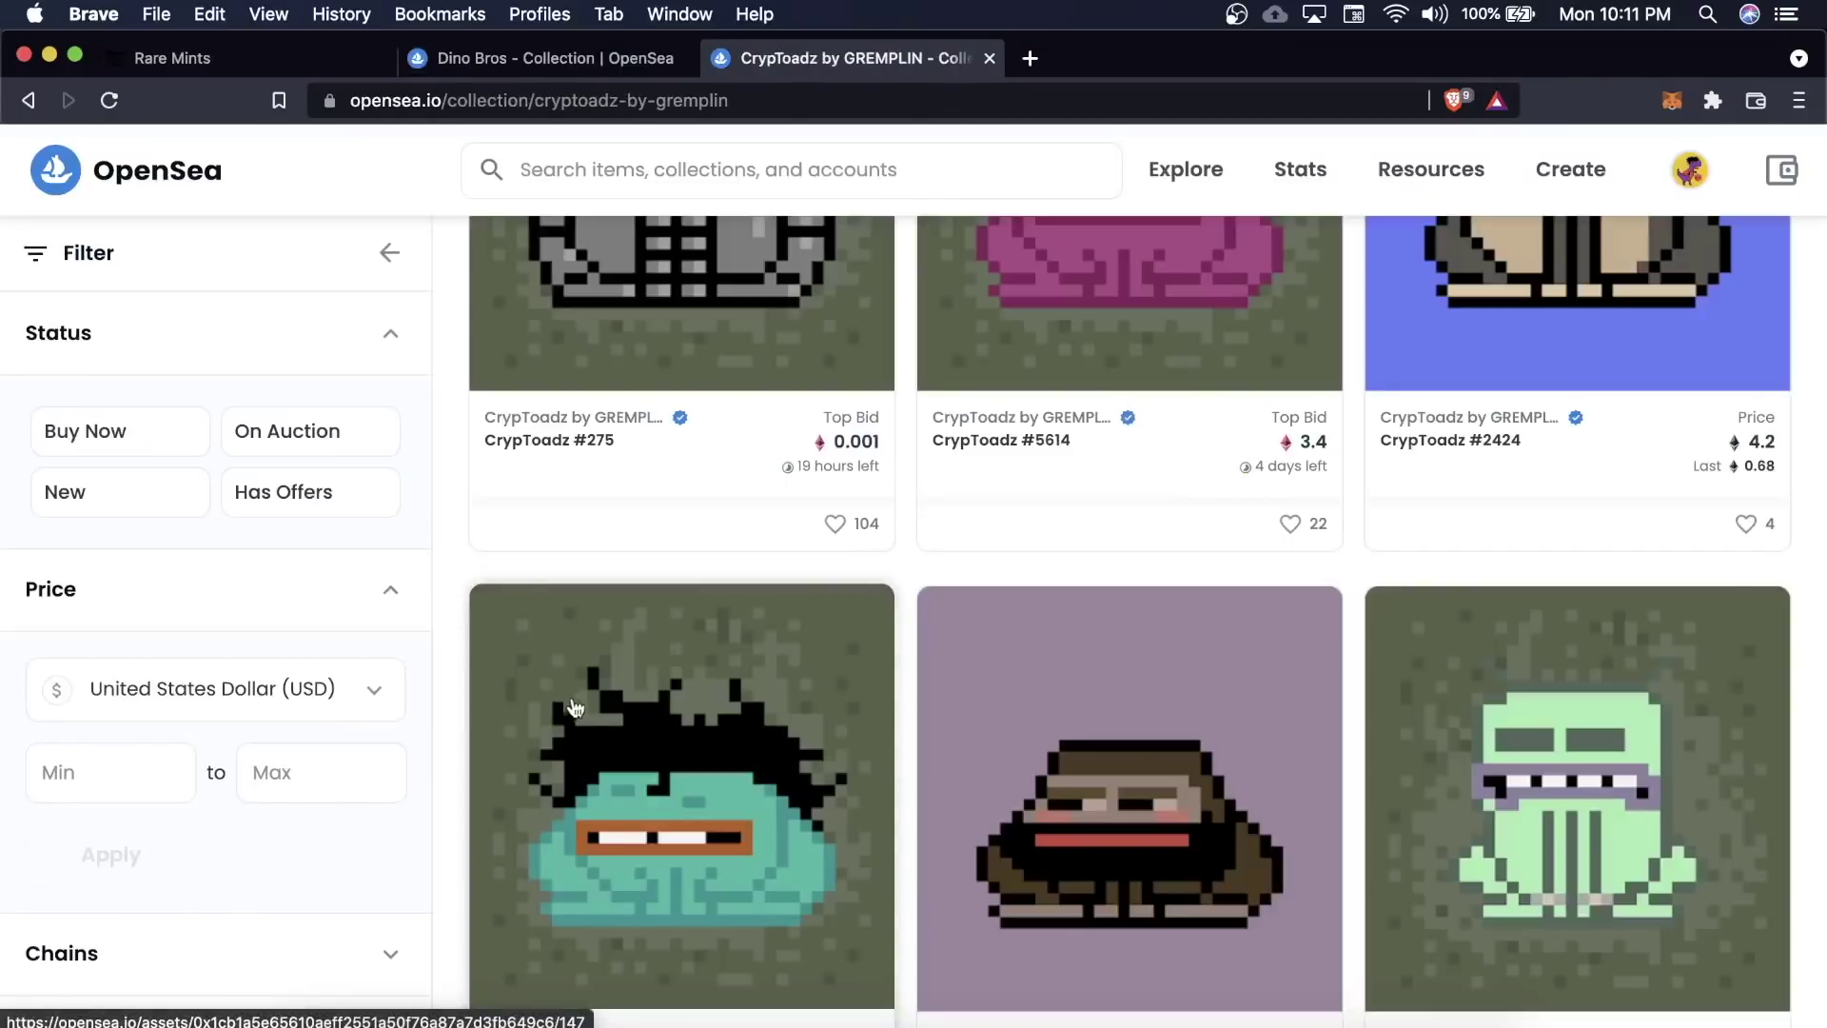
Open CrypToadz #147 on OpenSea and view its trait properties
click(575, 700)
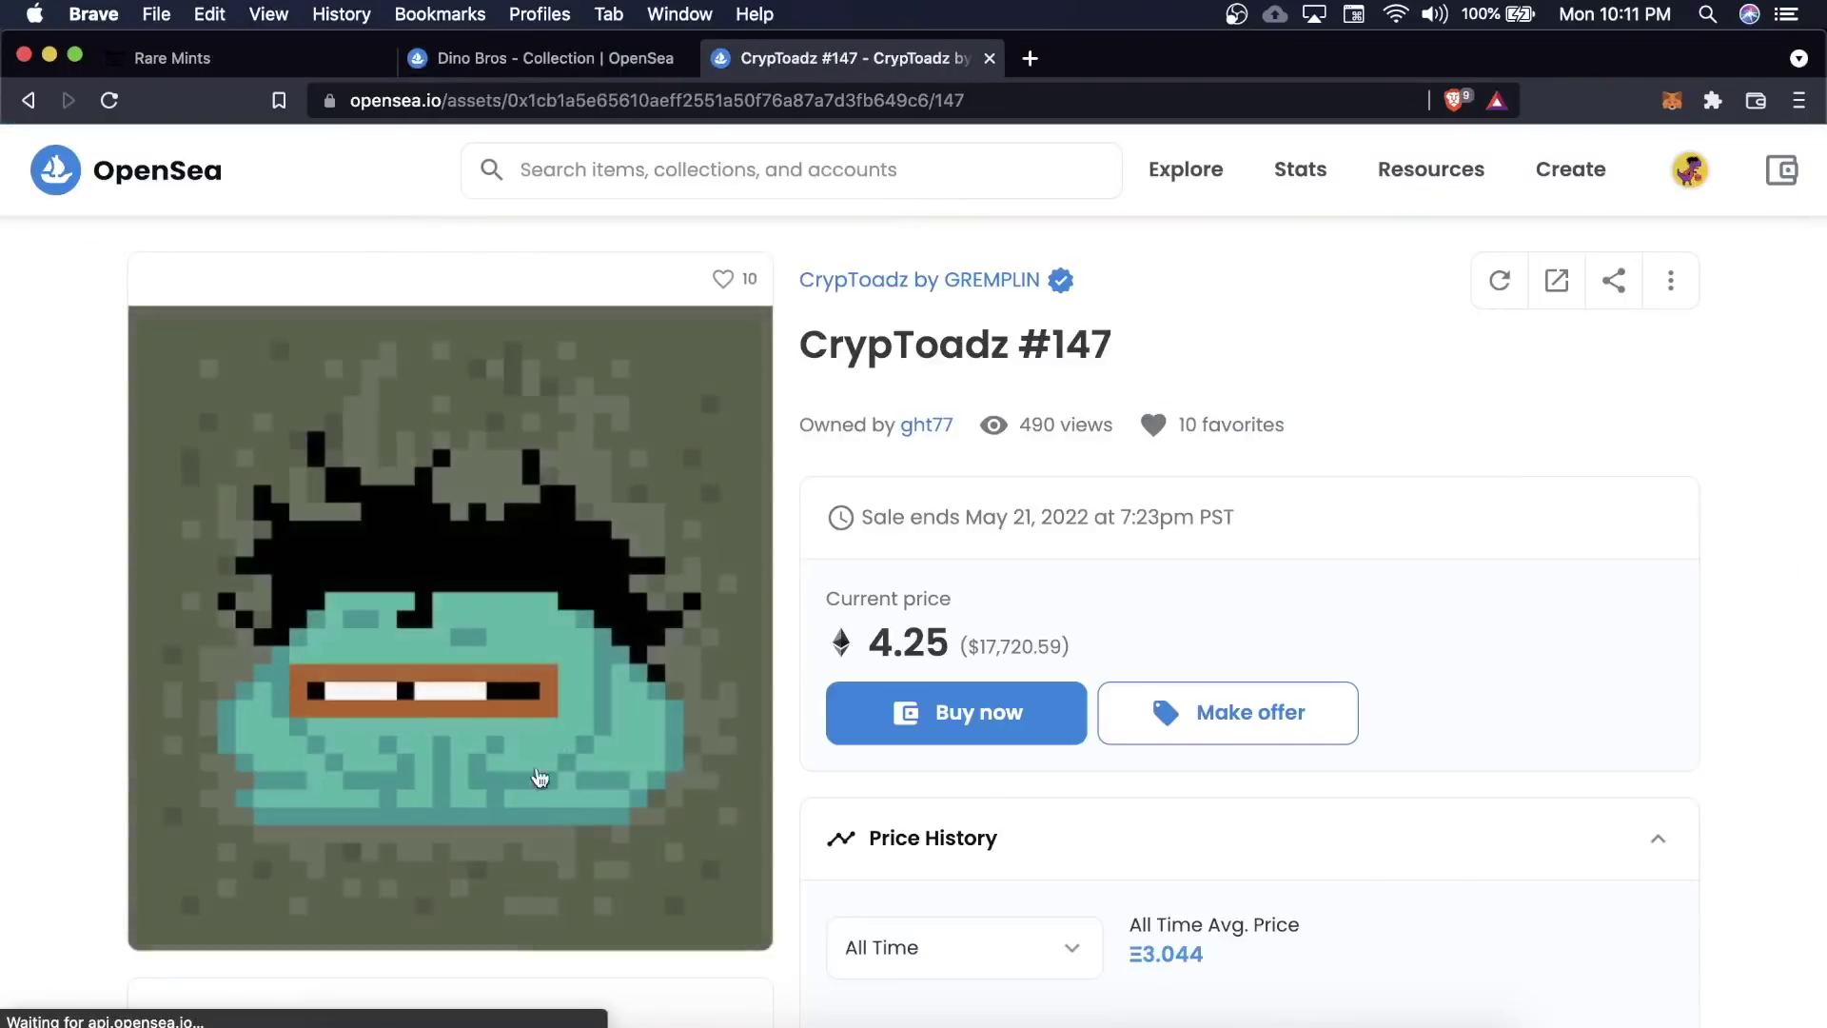
scroll(530, 785, down, 10)
click(317, 541)
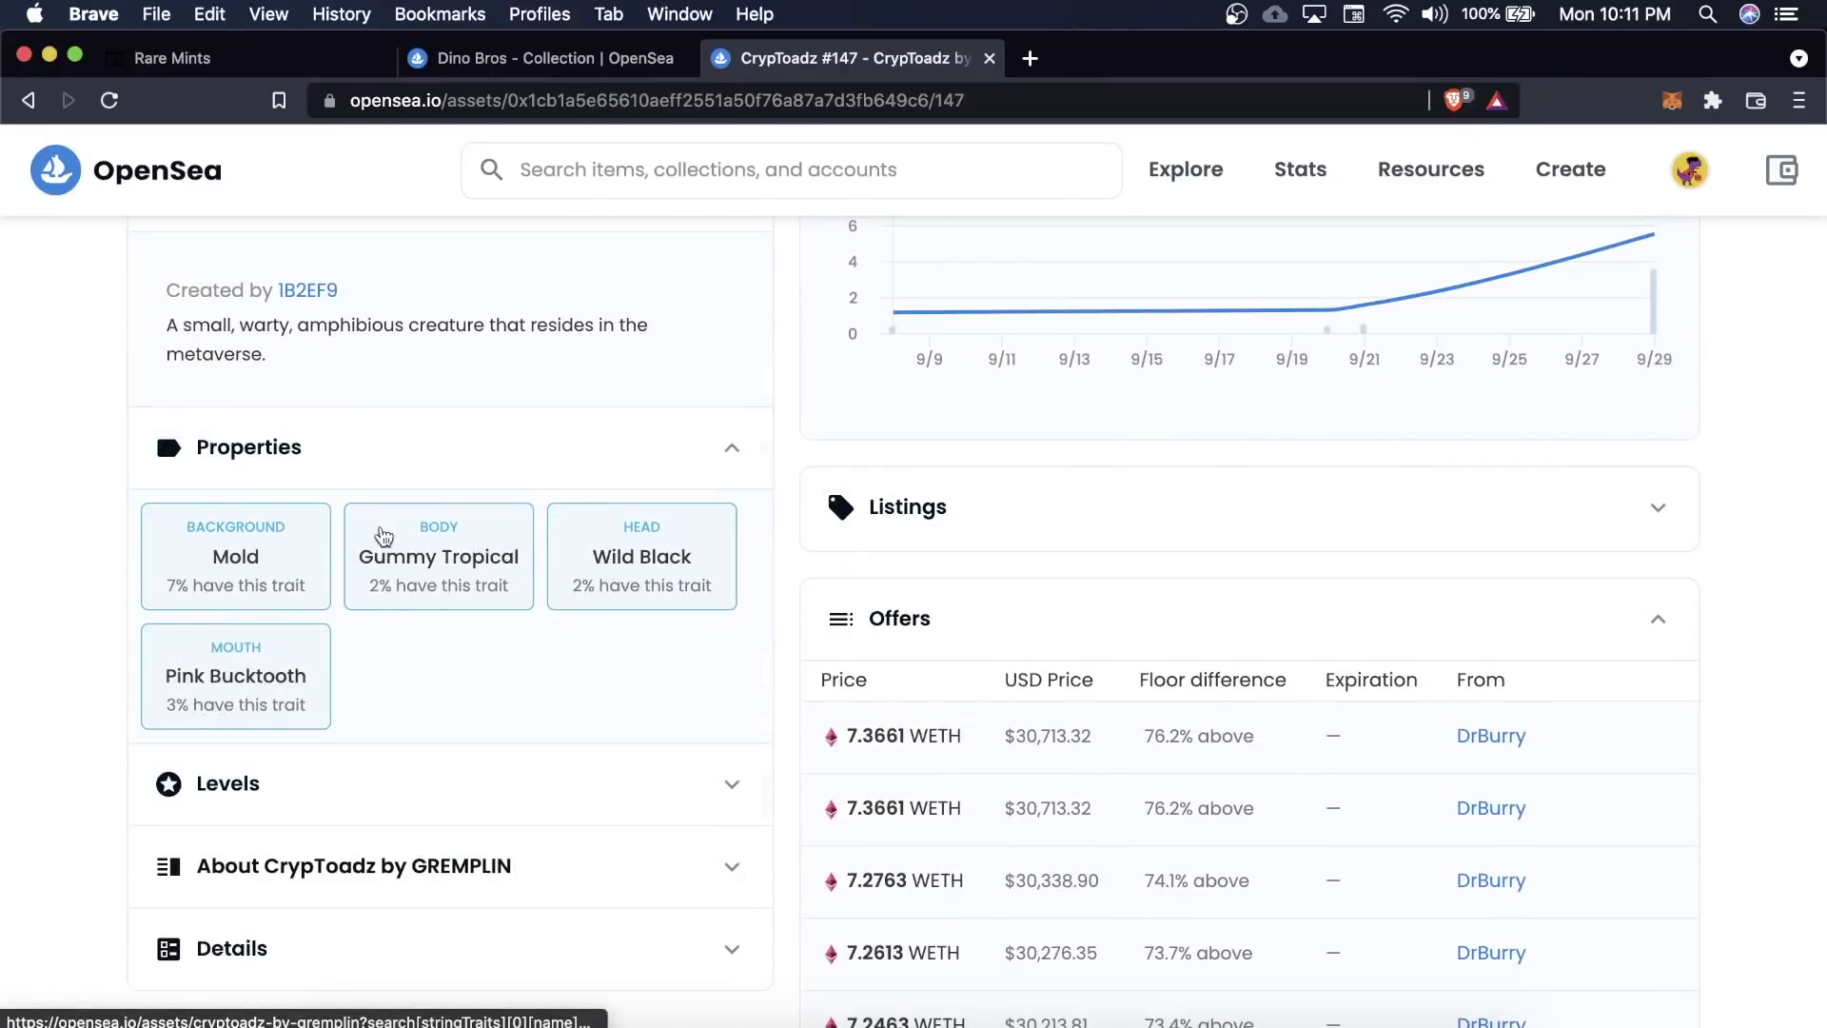
key(super+r)
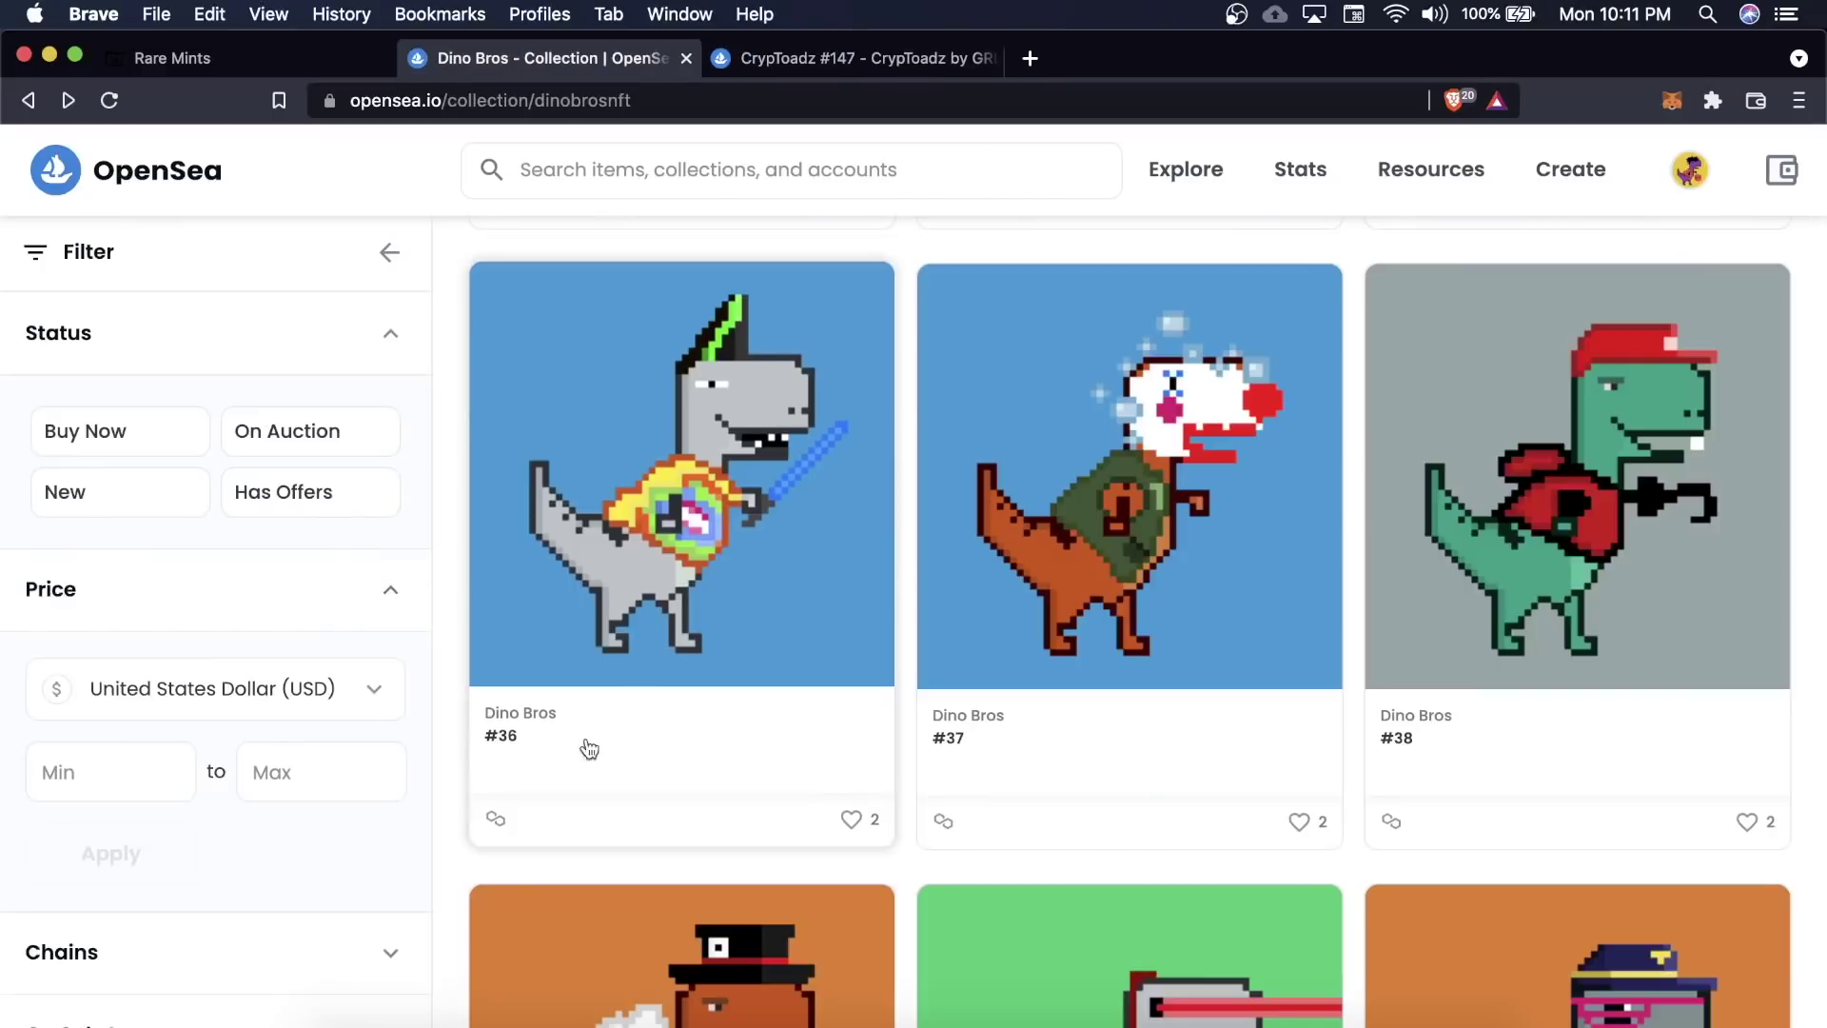
Switch to the Dino Bros collection, open Dino Bros #36 and show its traits
key(ctrl+shift+Tab)
click(746, 734)
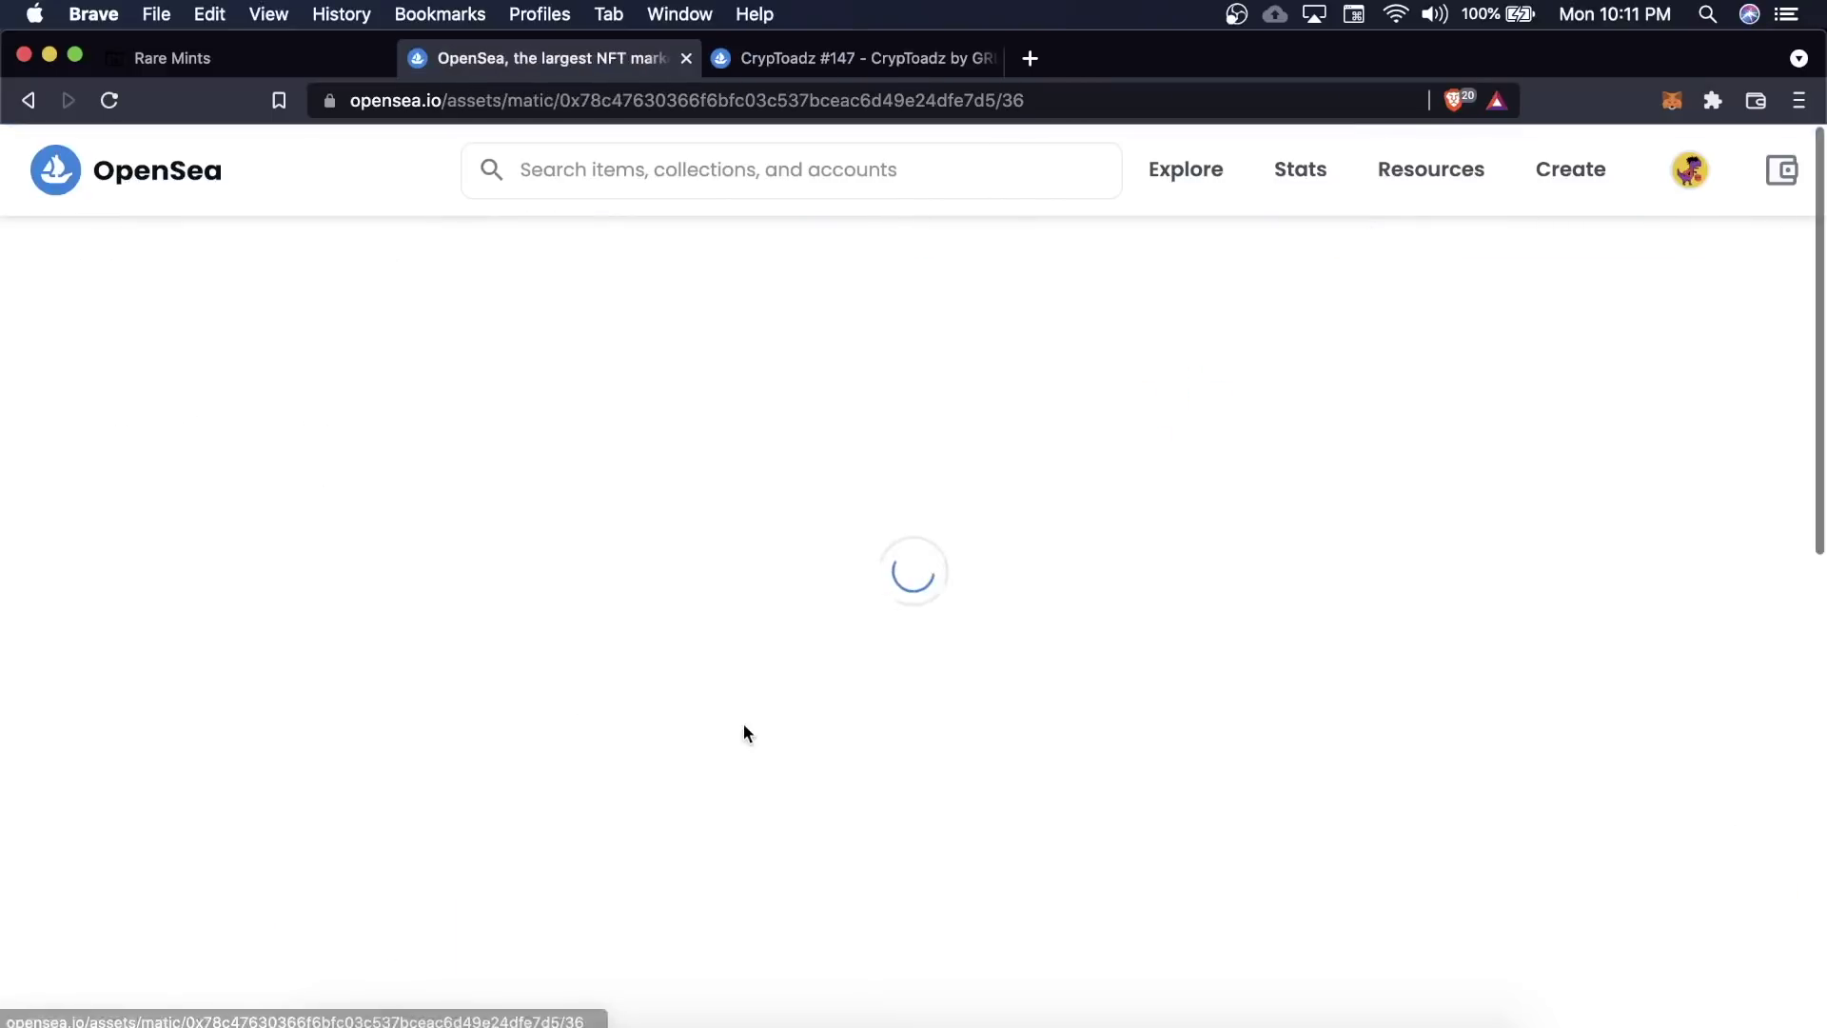
scroll(746, 735, down, 5)
scroll(723, 704, down, 2)
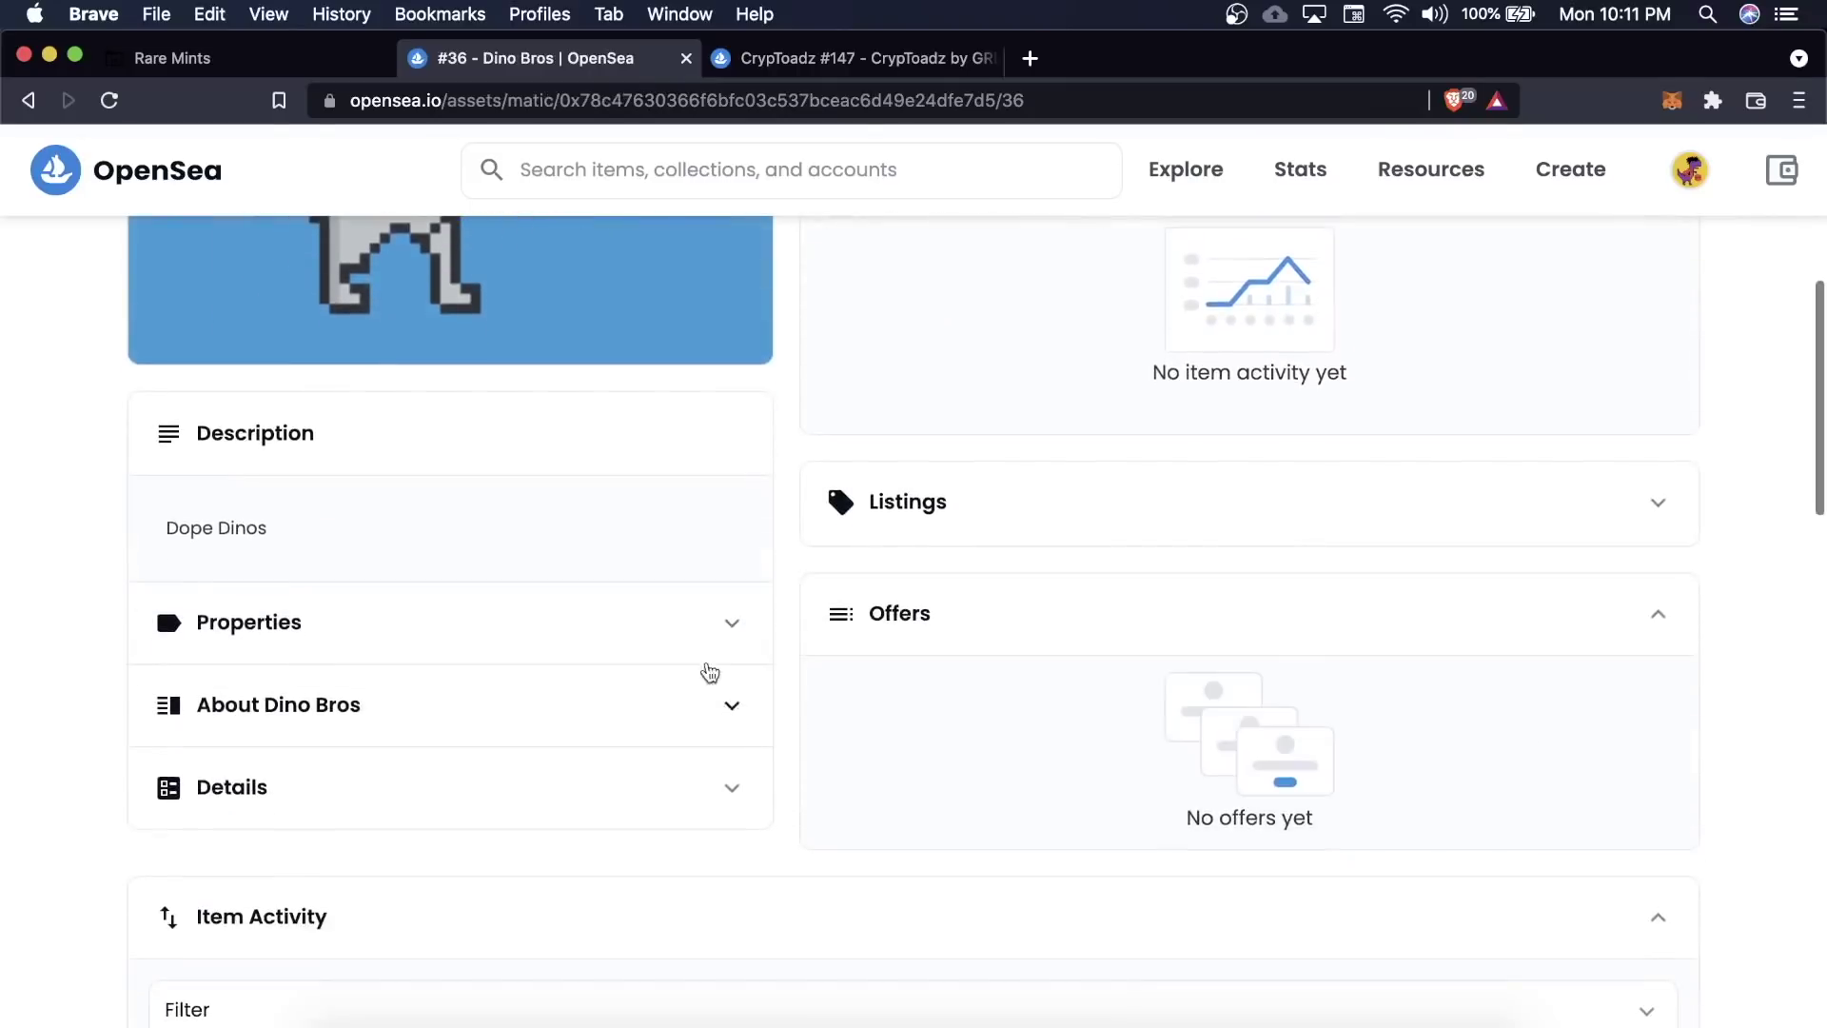
click(703, 630)
scroll(625, 783, down, 1)
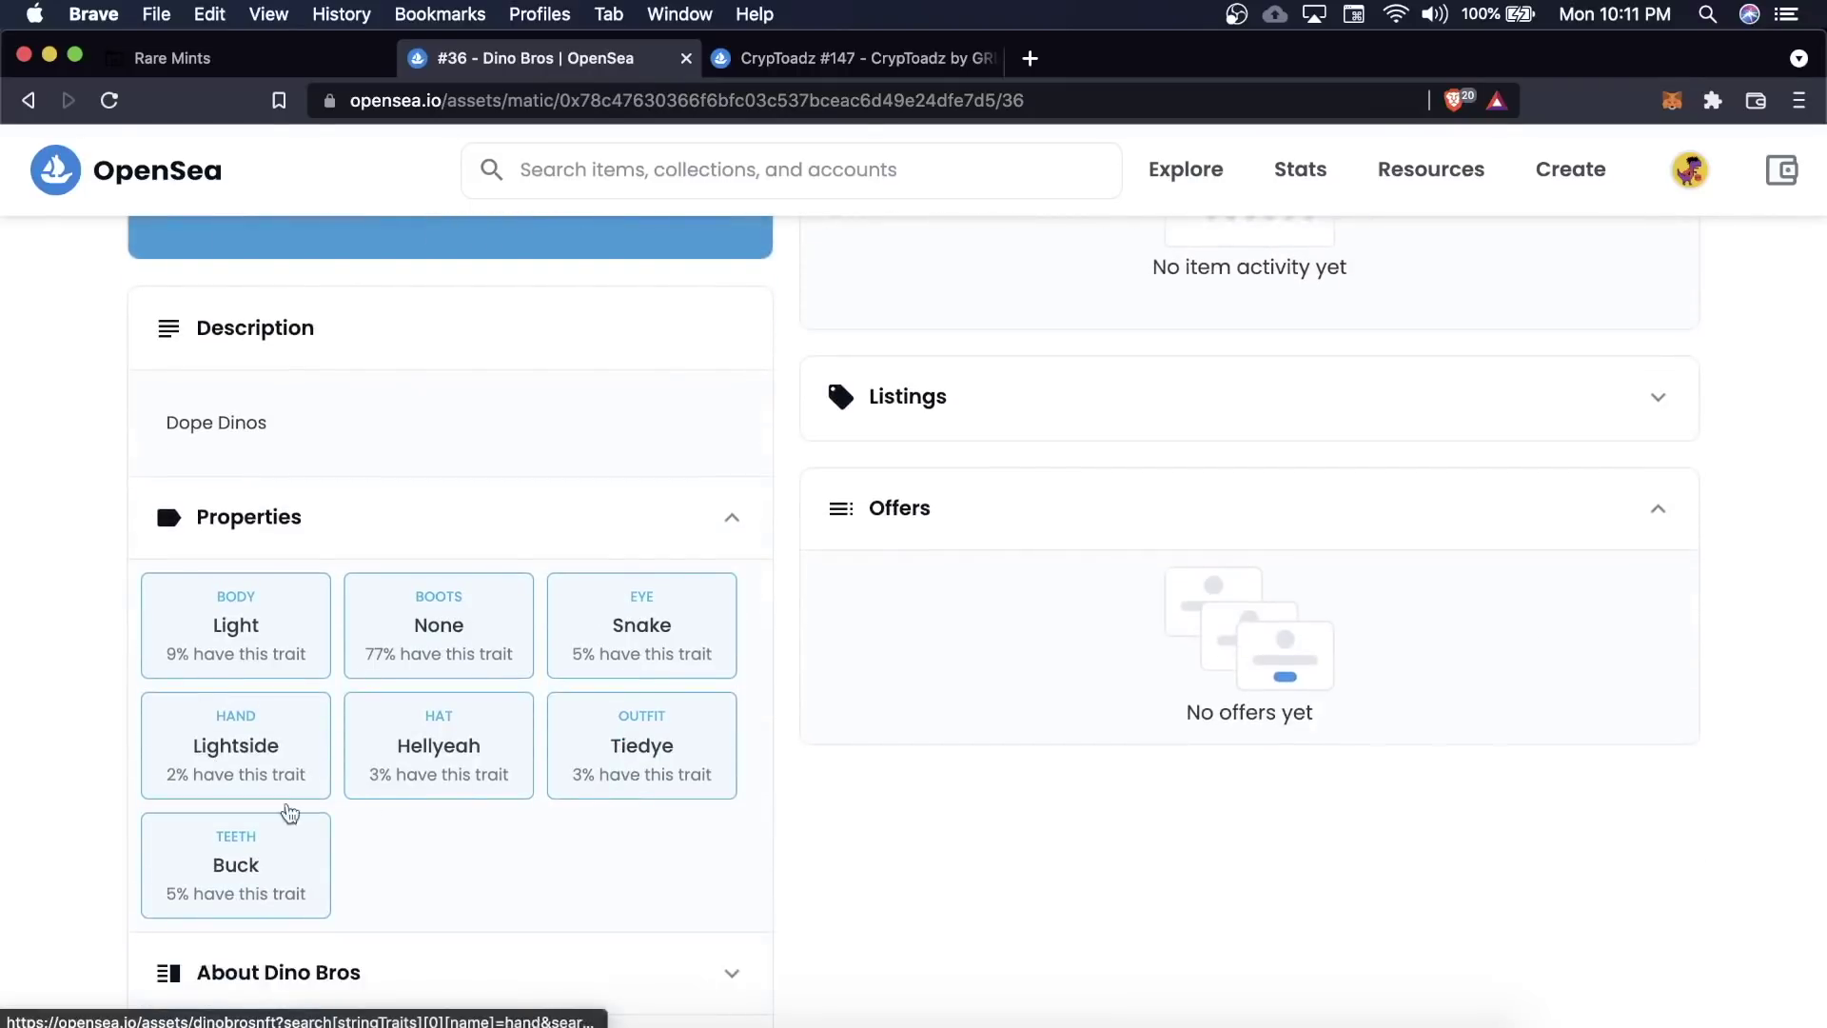
scroll(228, 734, up, 5)
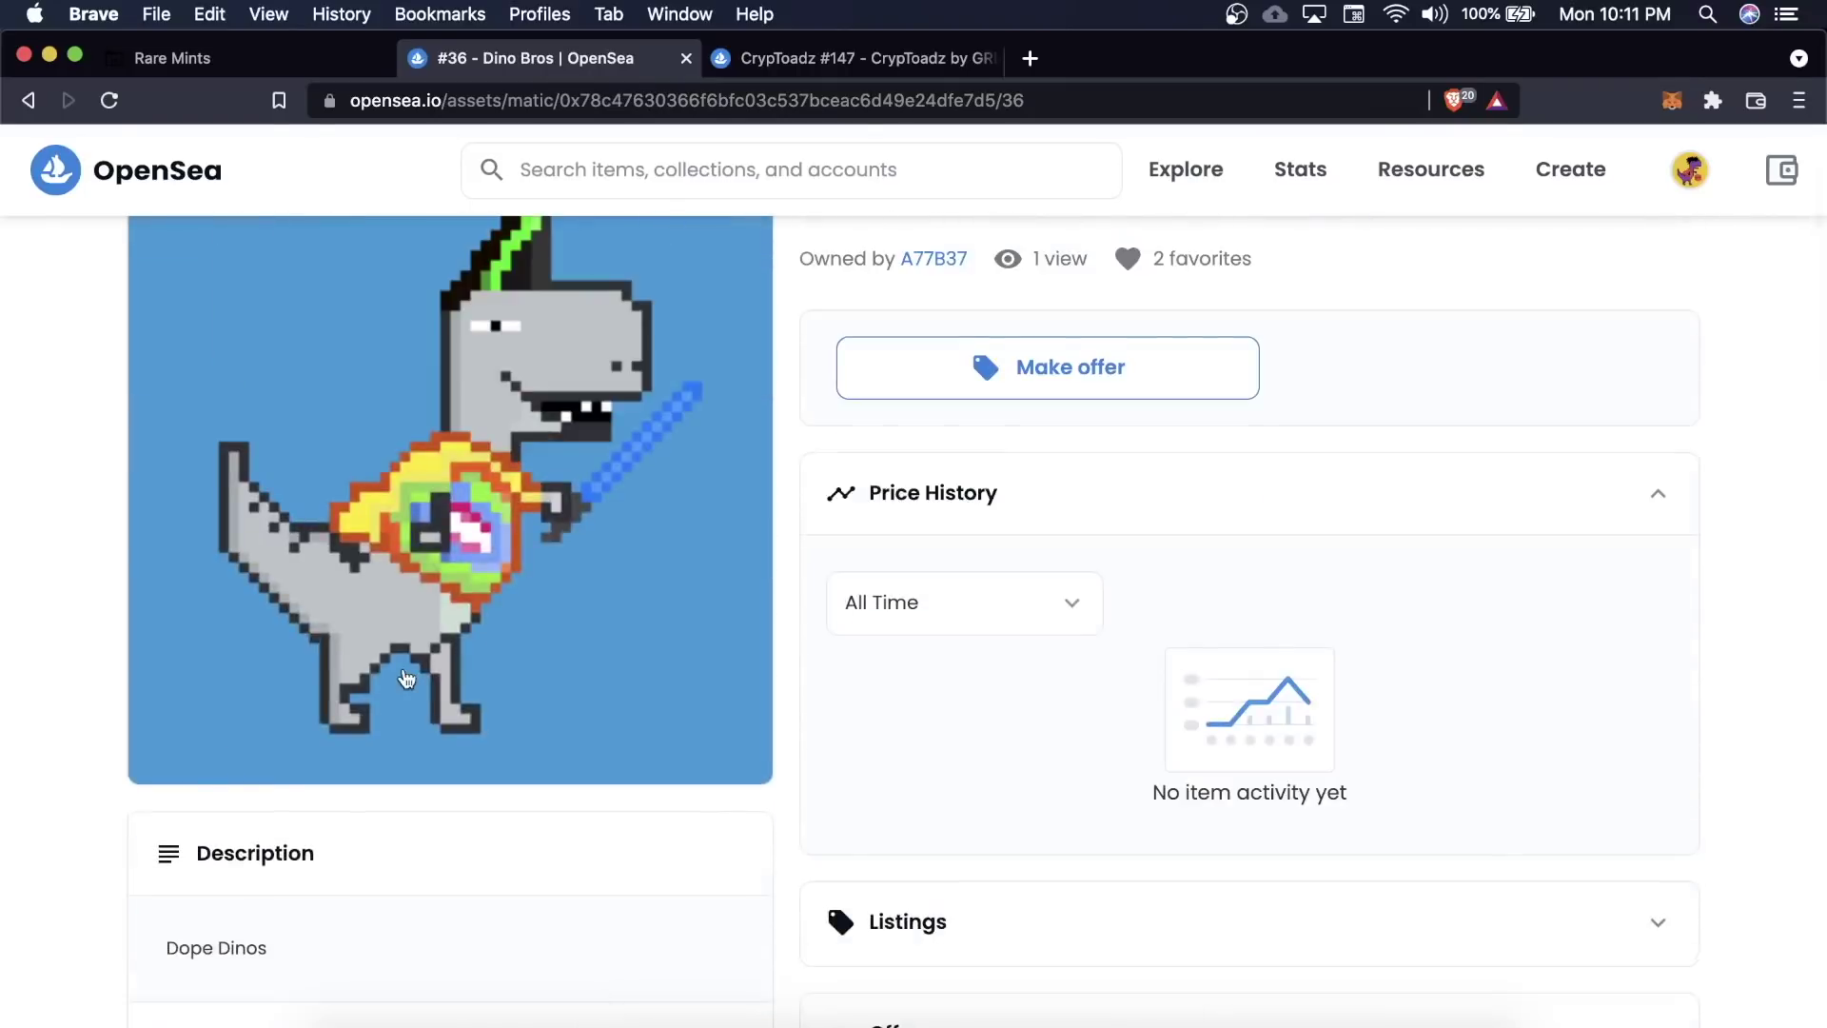
Scroll through Dino Bros #36's properties, then return to the Rare Mints project
scroll(228, 735, down, 5)
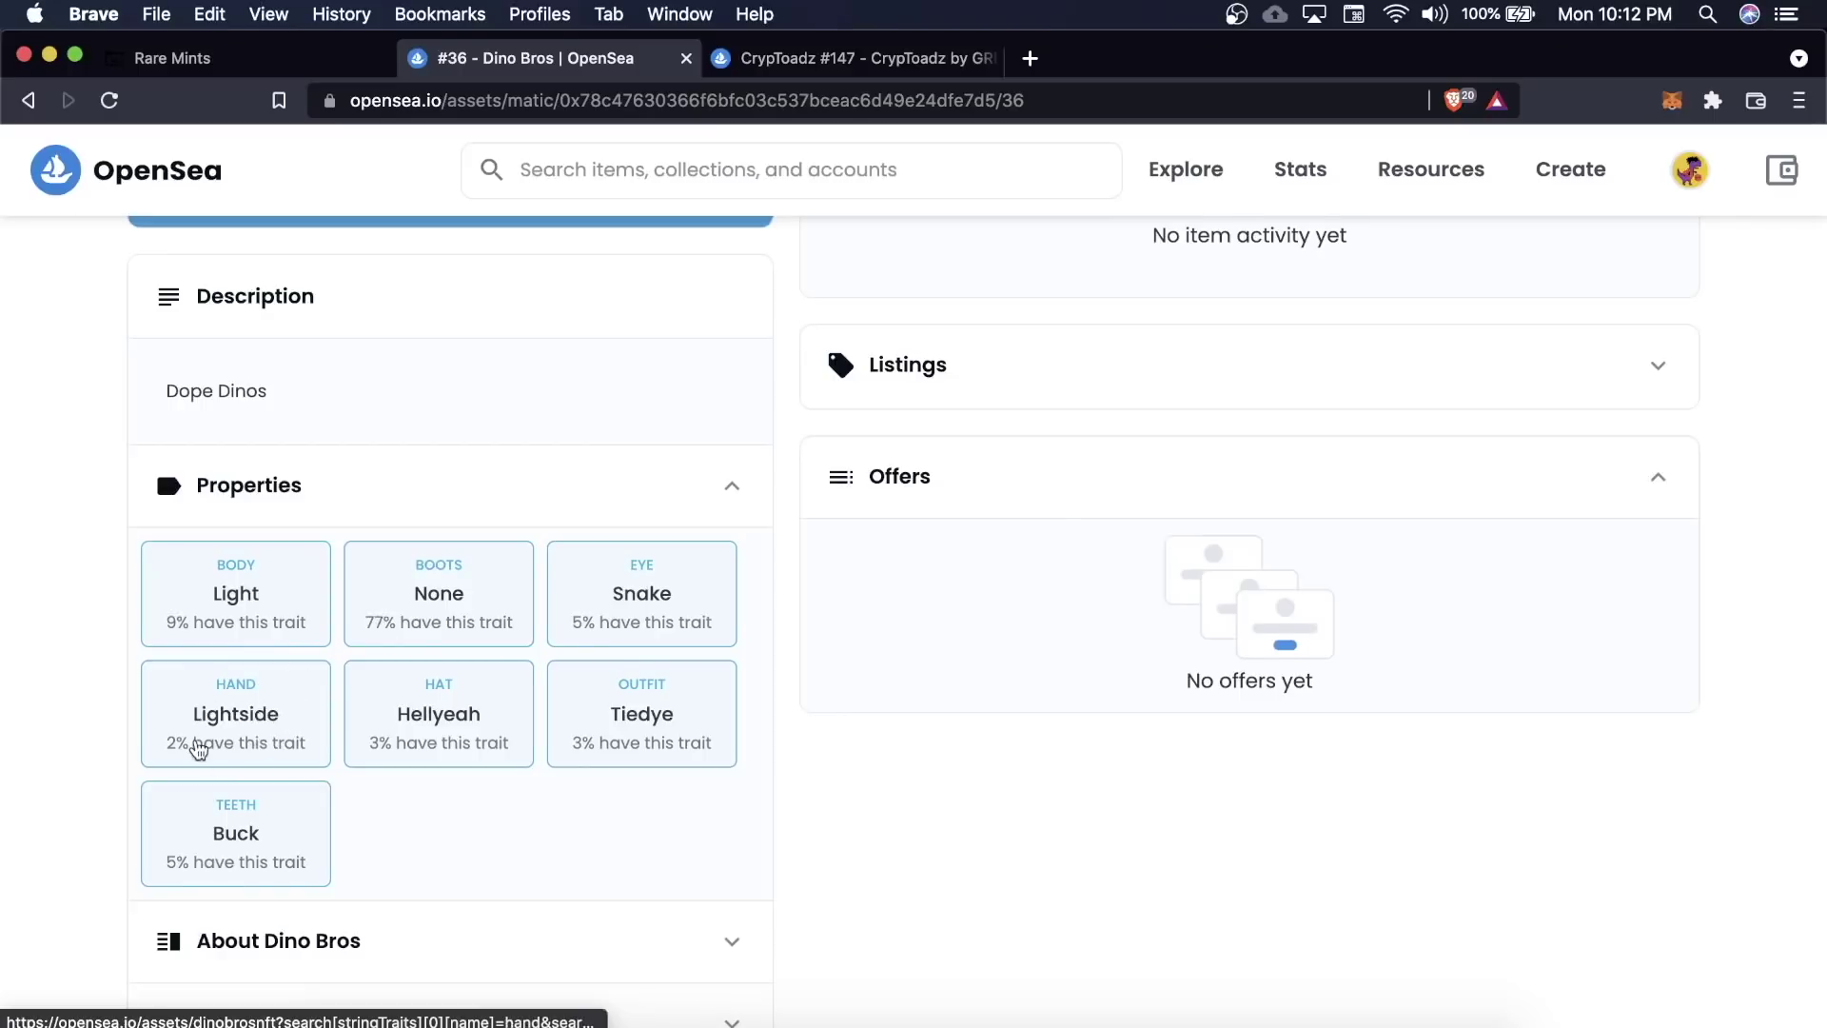
scroll(190, 751, up, 10)
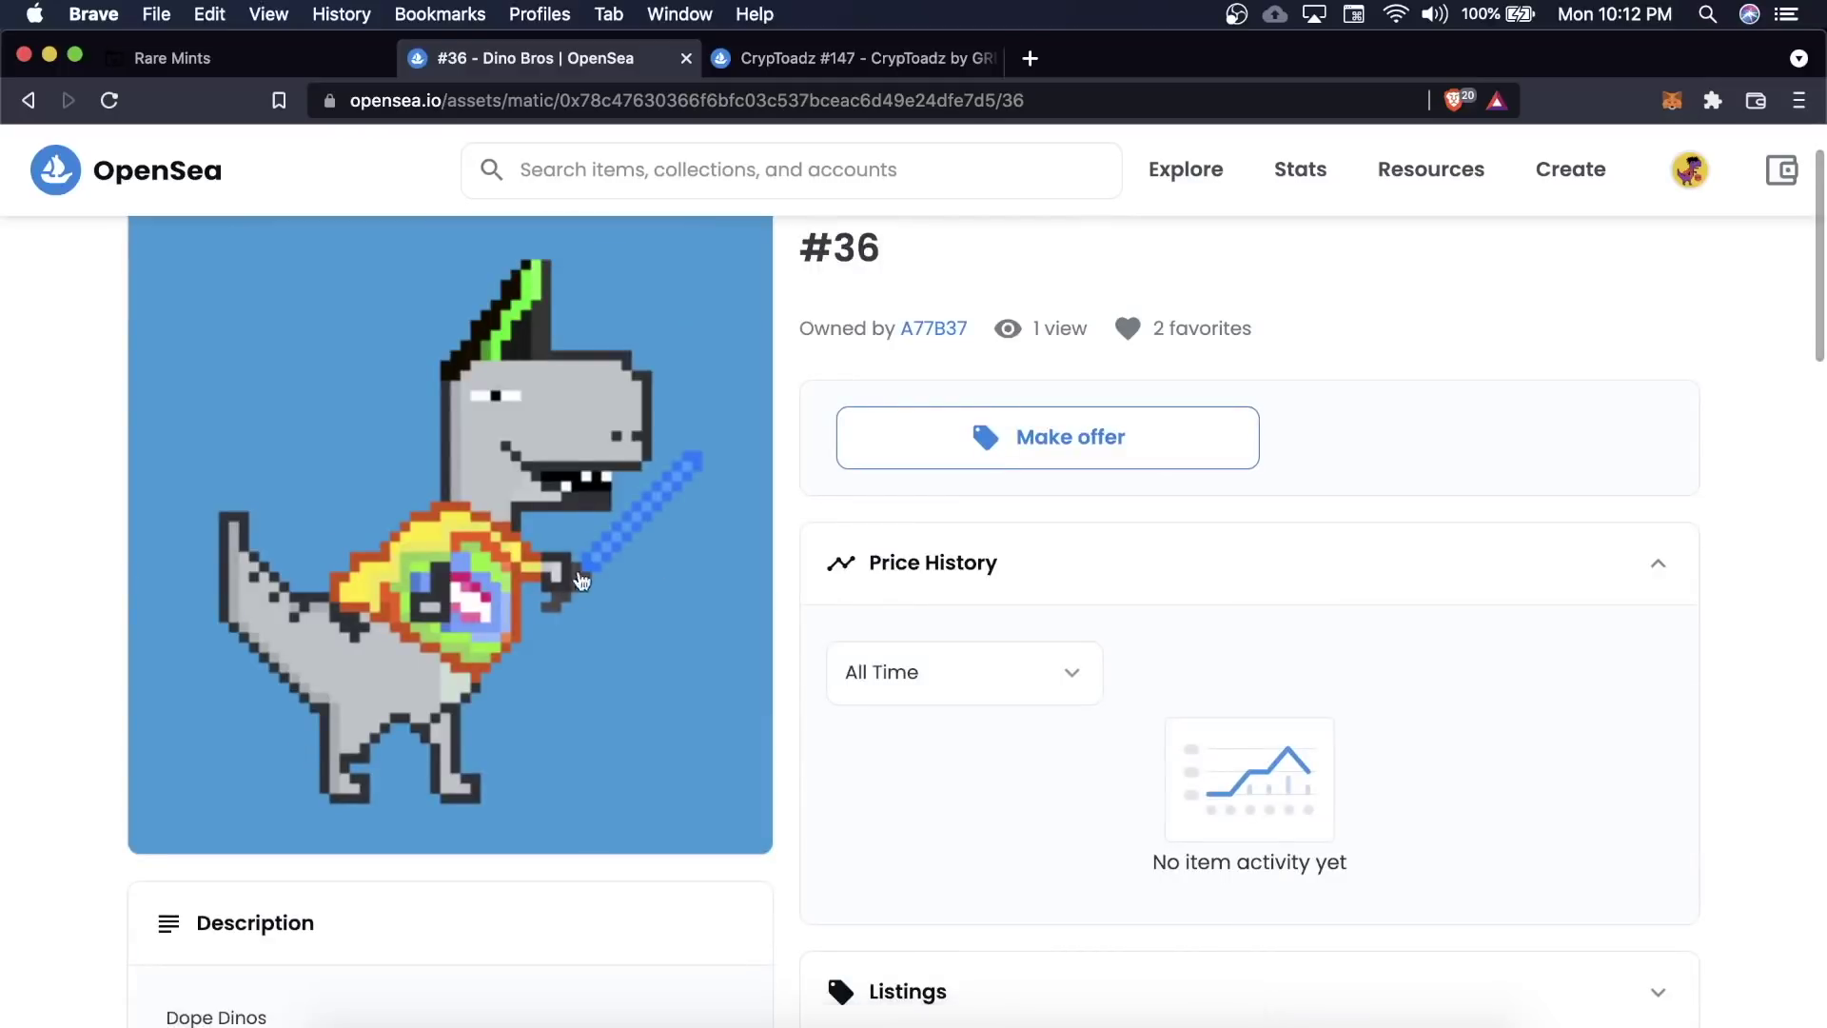
scroll(571, 609, down, 7)
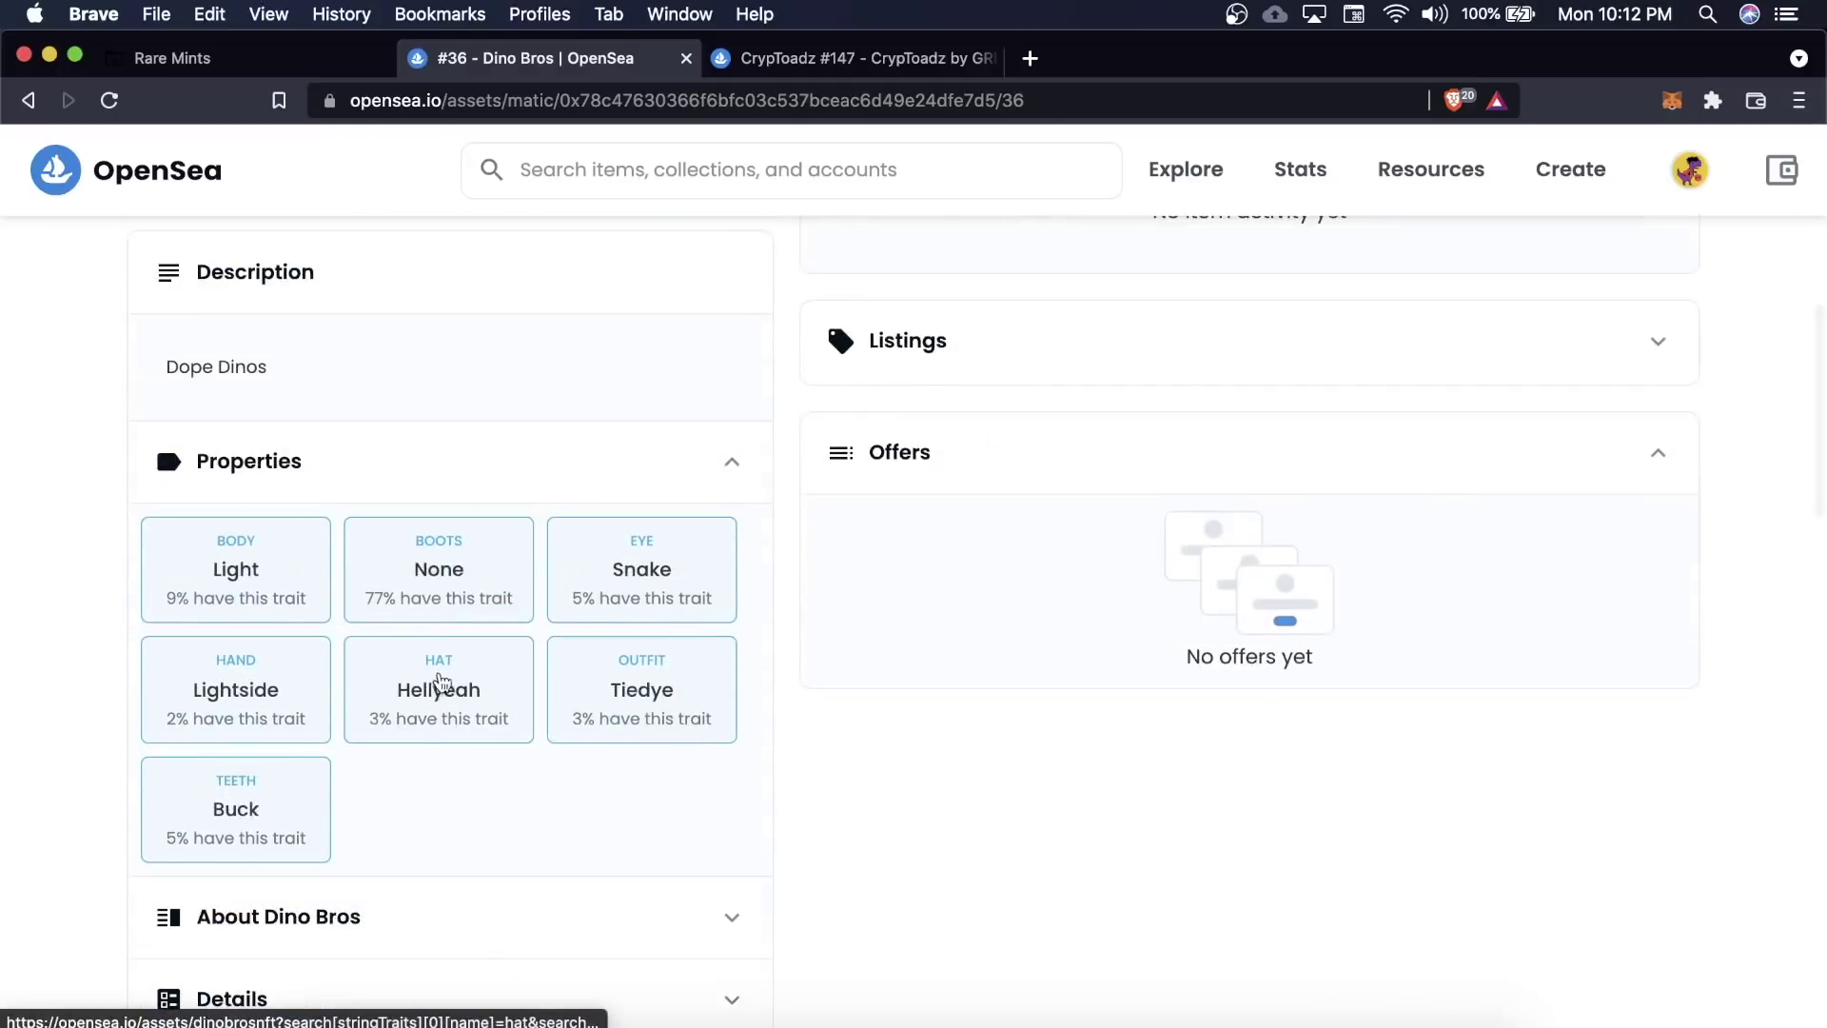
scroll(424, 728, up, 7)
scroll(427, 754, down, 5)
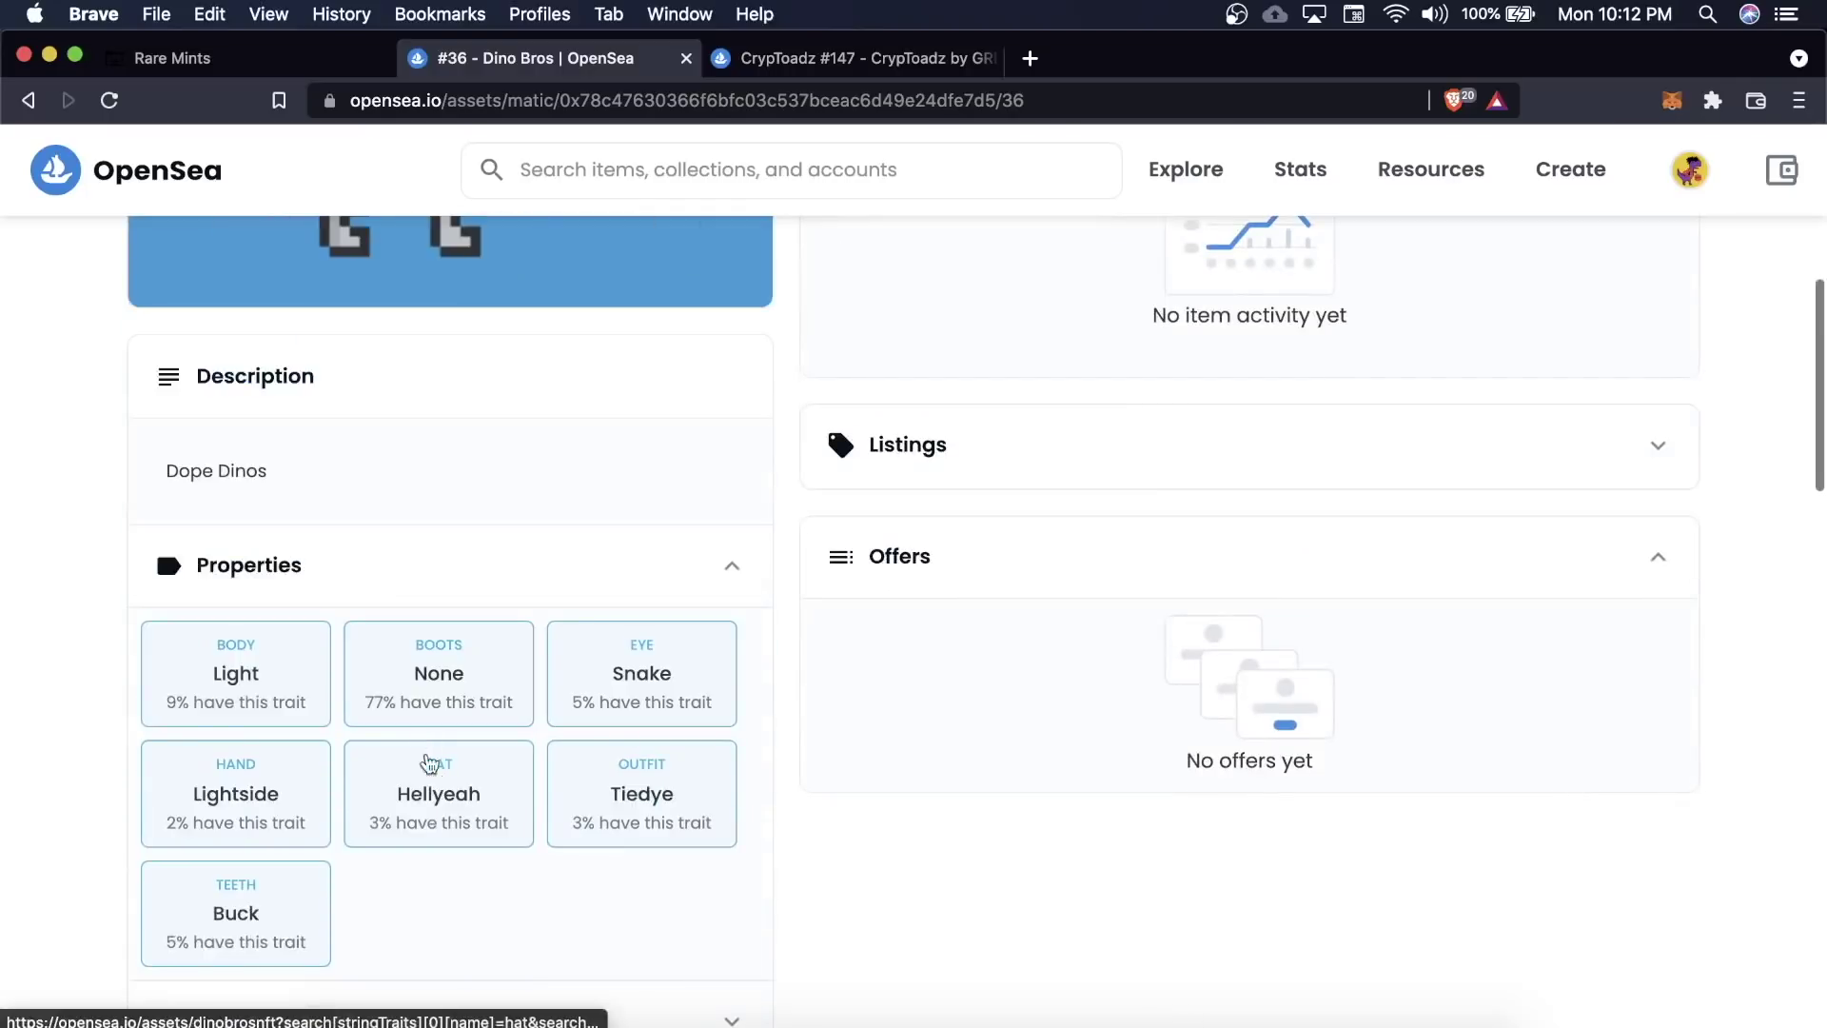
scroll(435, 766, up, 7)
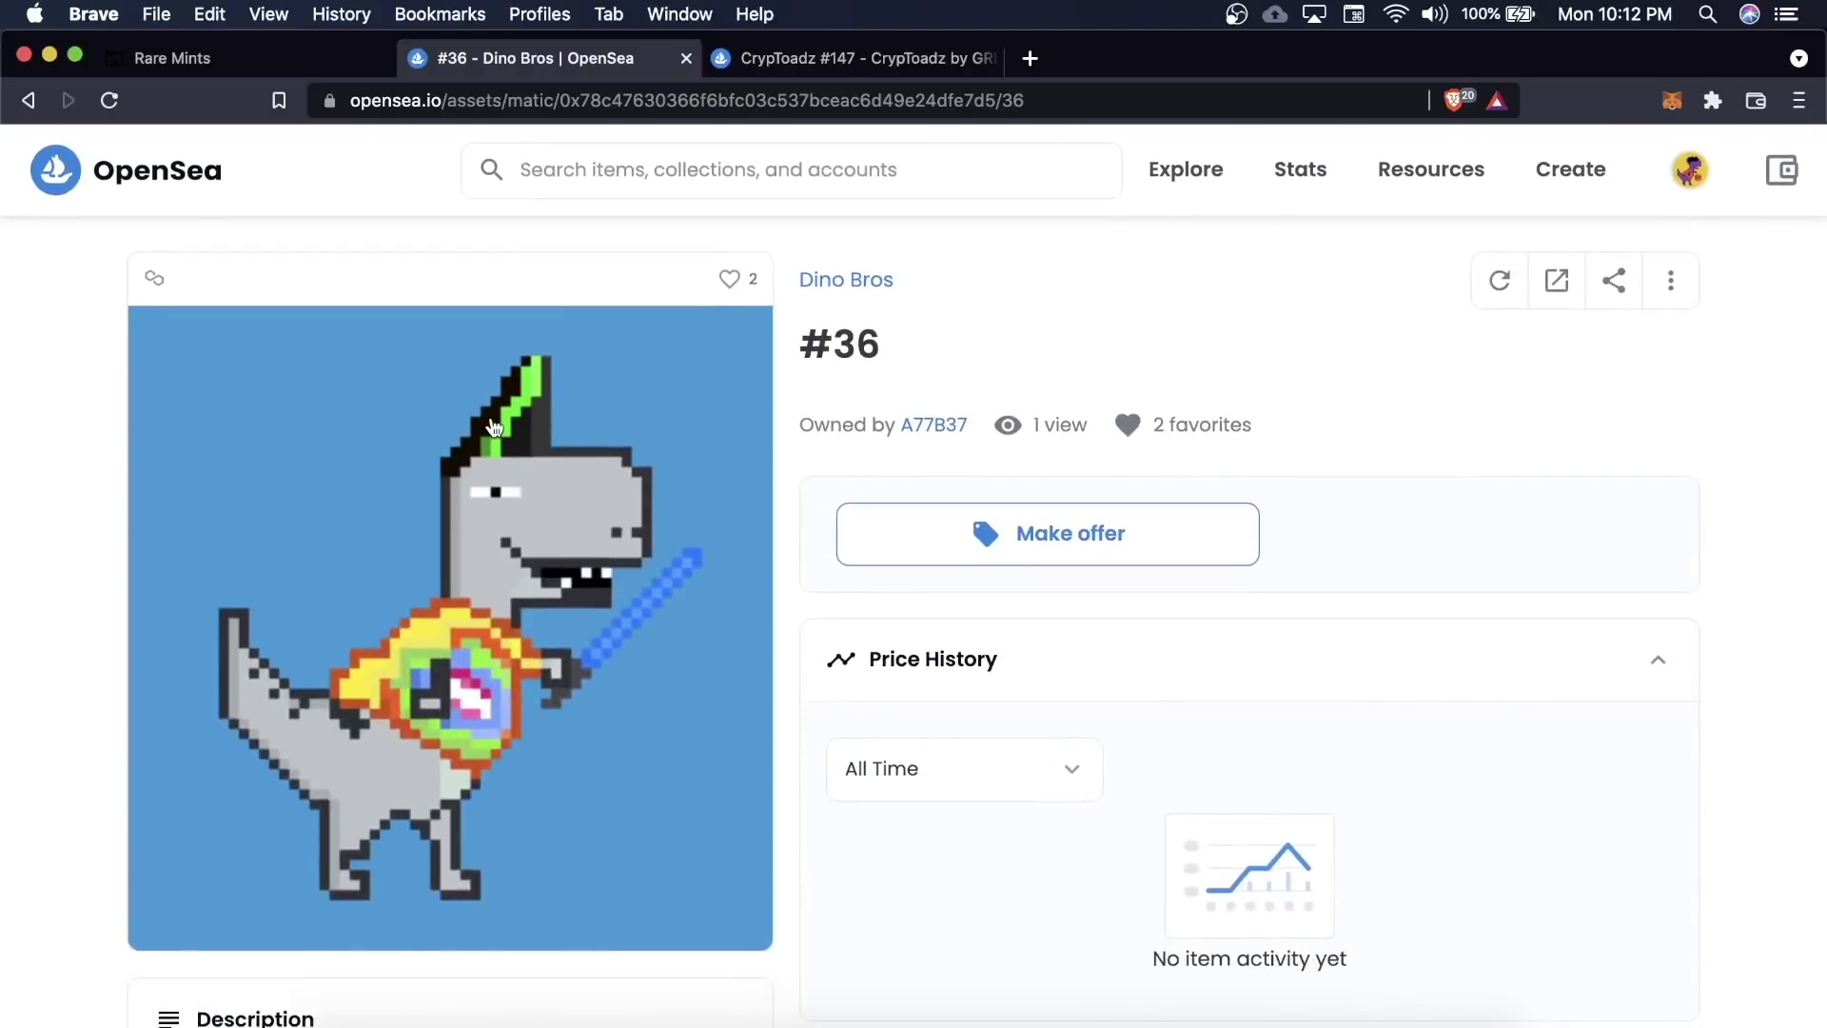
key(ctrl+shift+Tab)
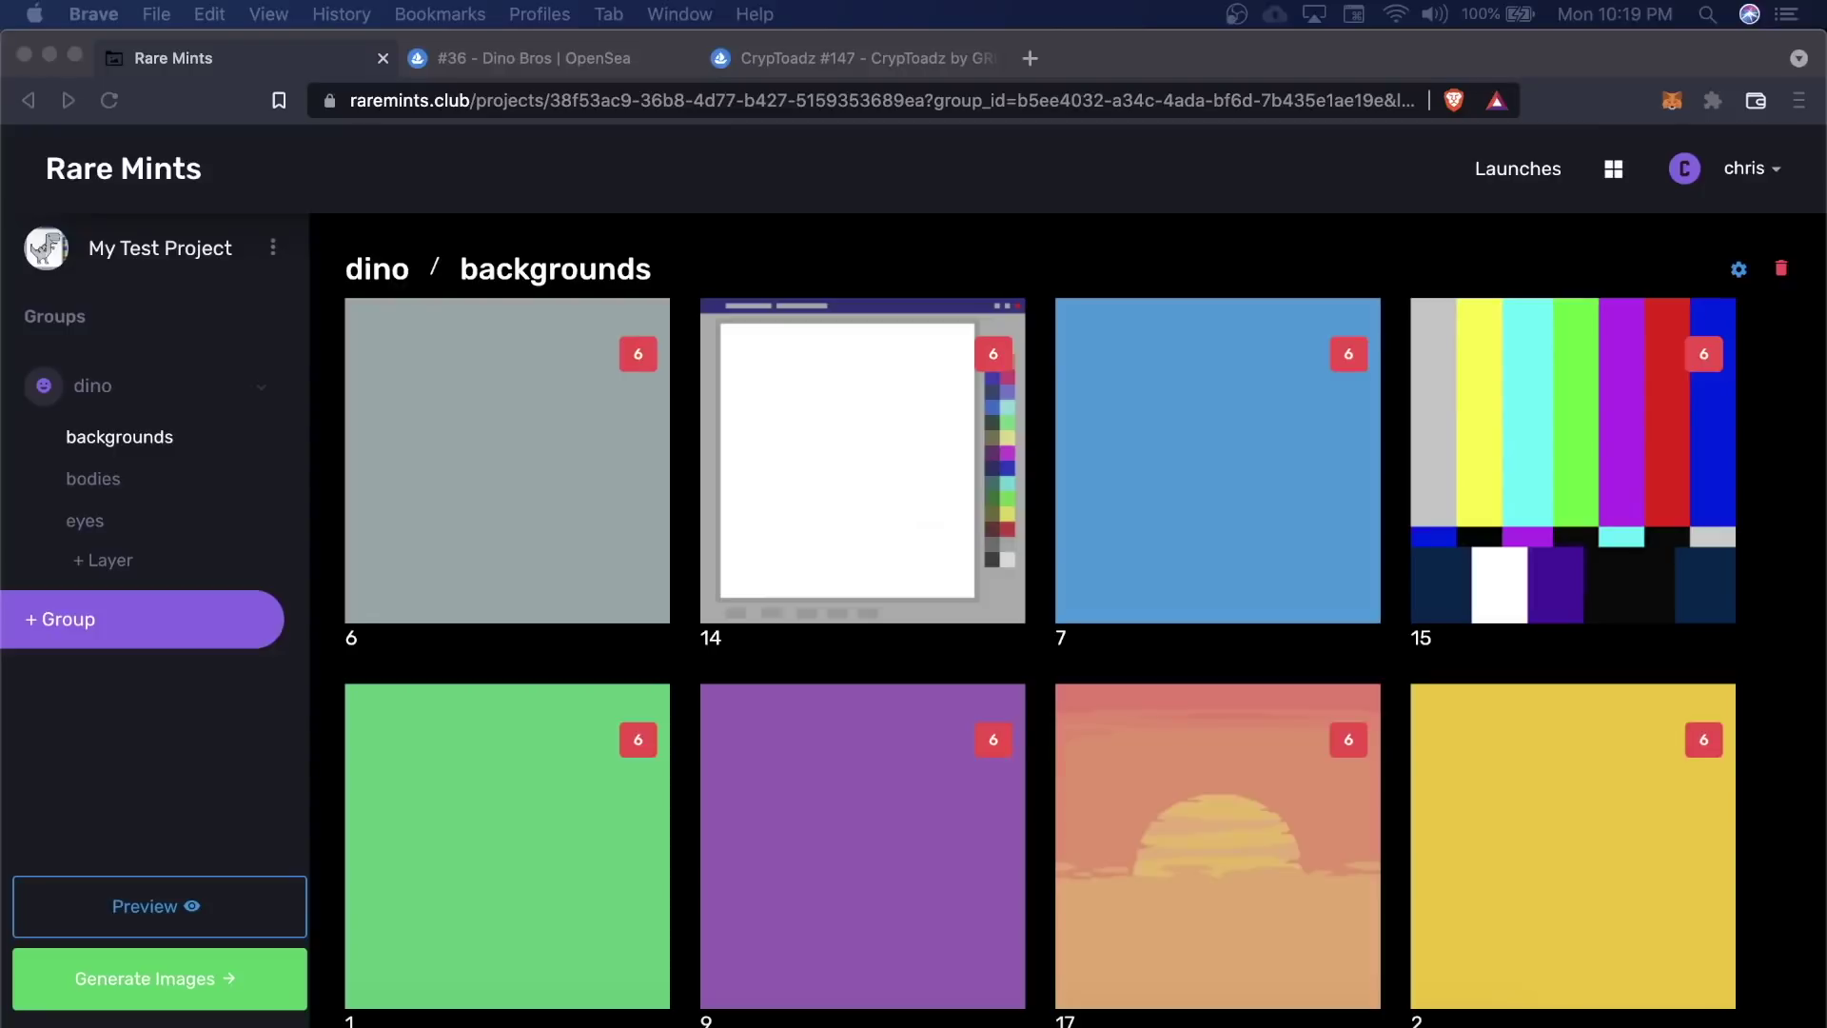
In the backgrounds Rarity settings, lock background 14 at 2% and background 6 at 20%
click(750, 239)
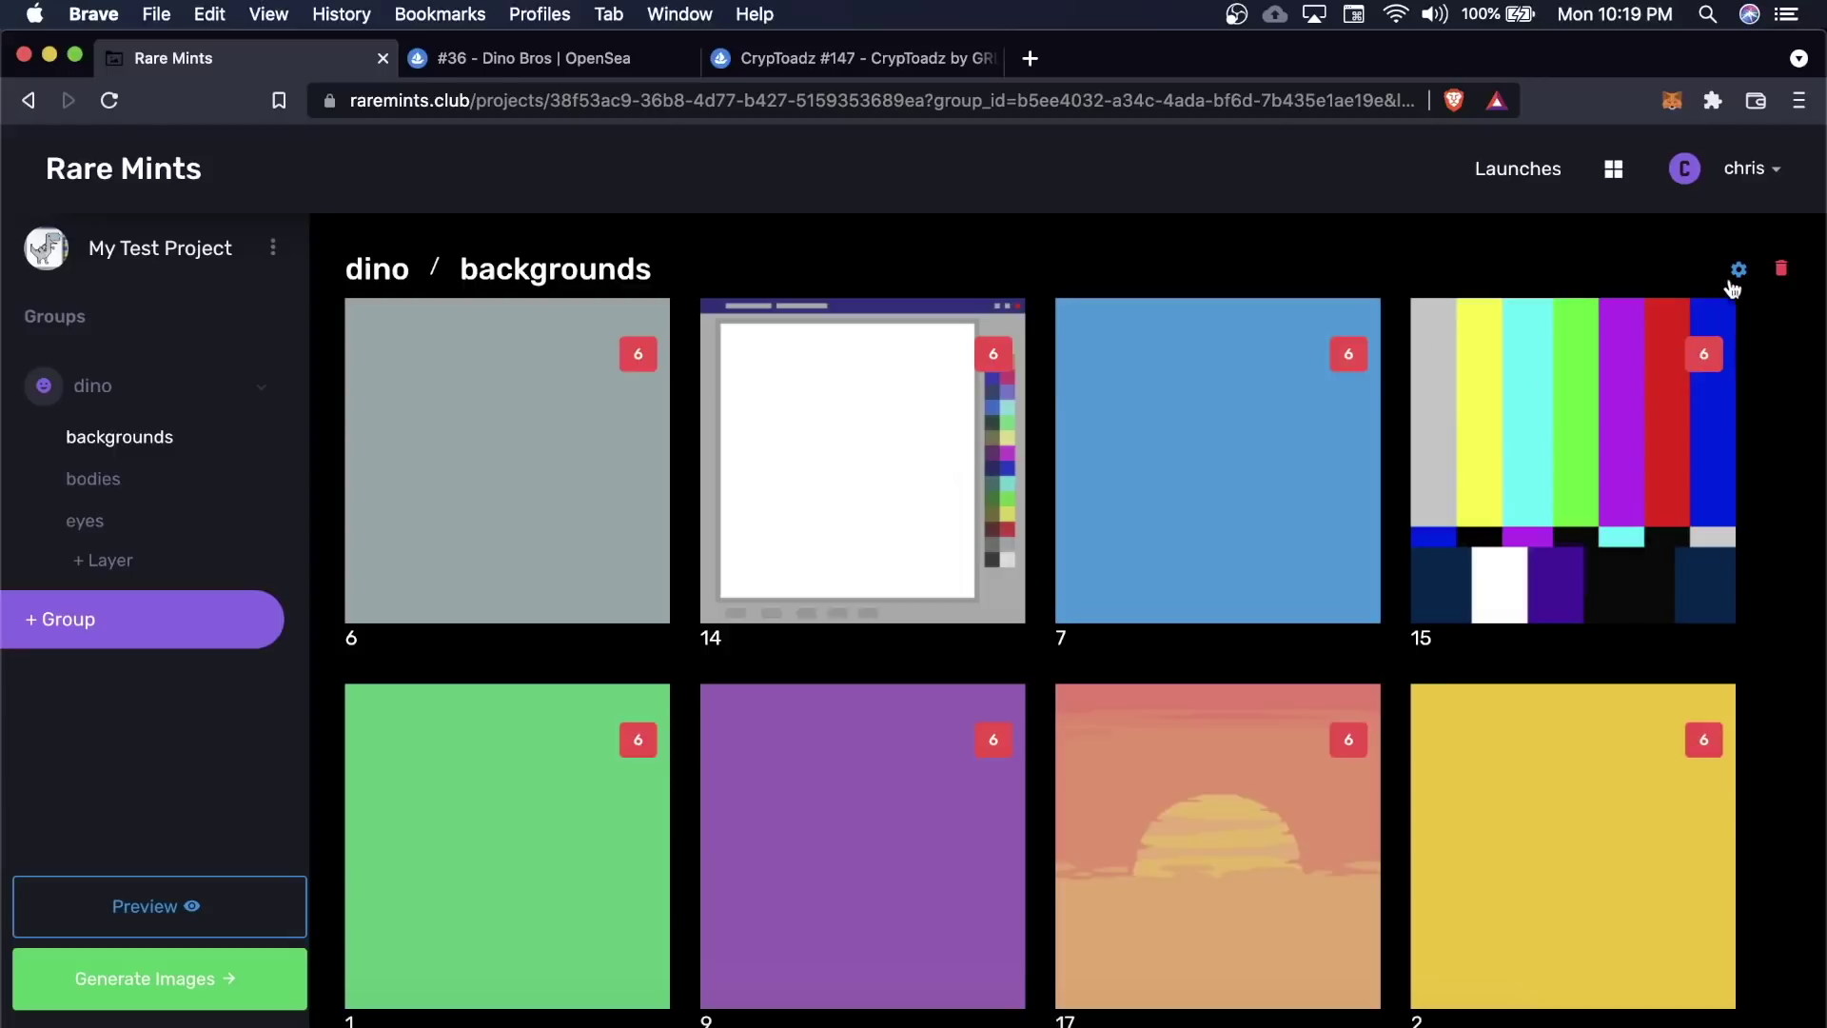
drag(726, 657, 700, 639)
click(1739, 270)
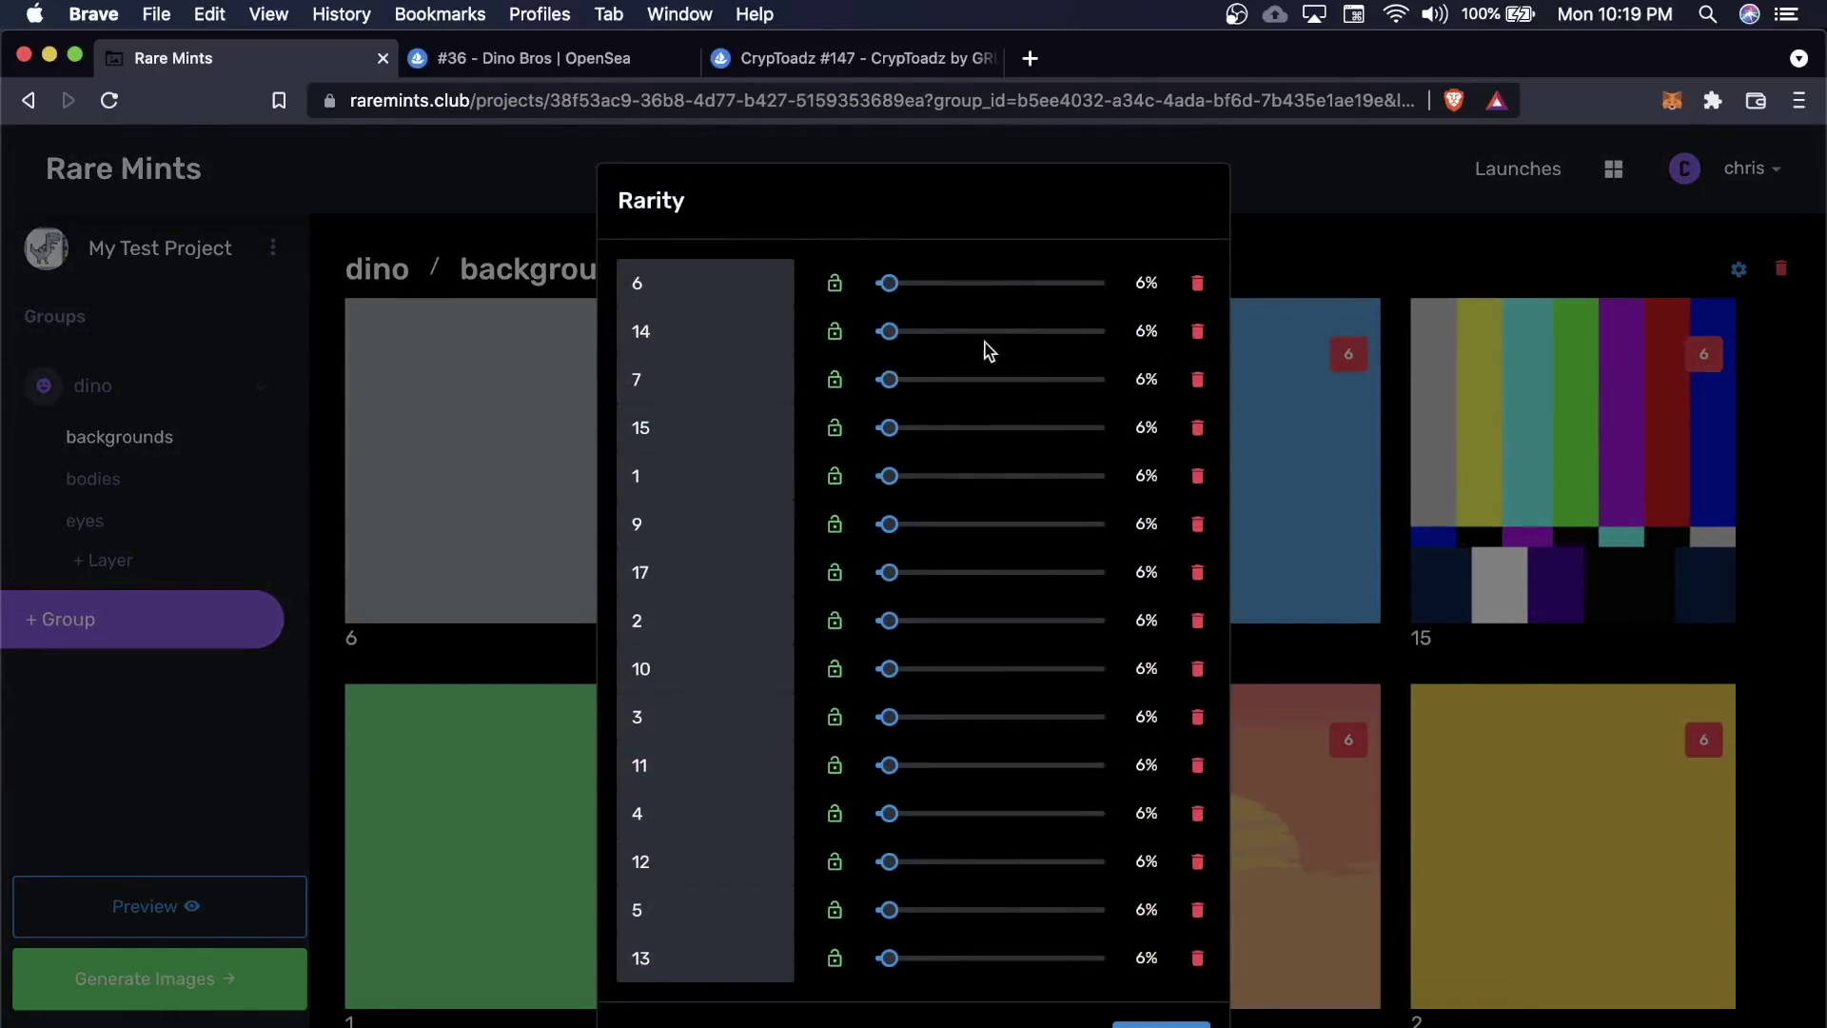
drag(888, 331, 879, 332)
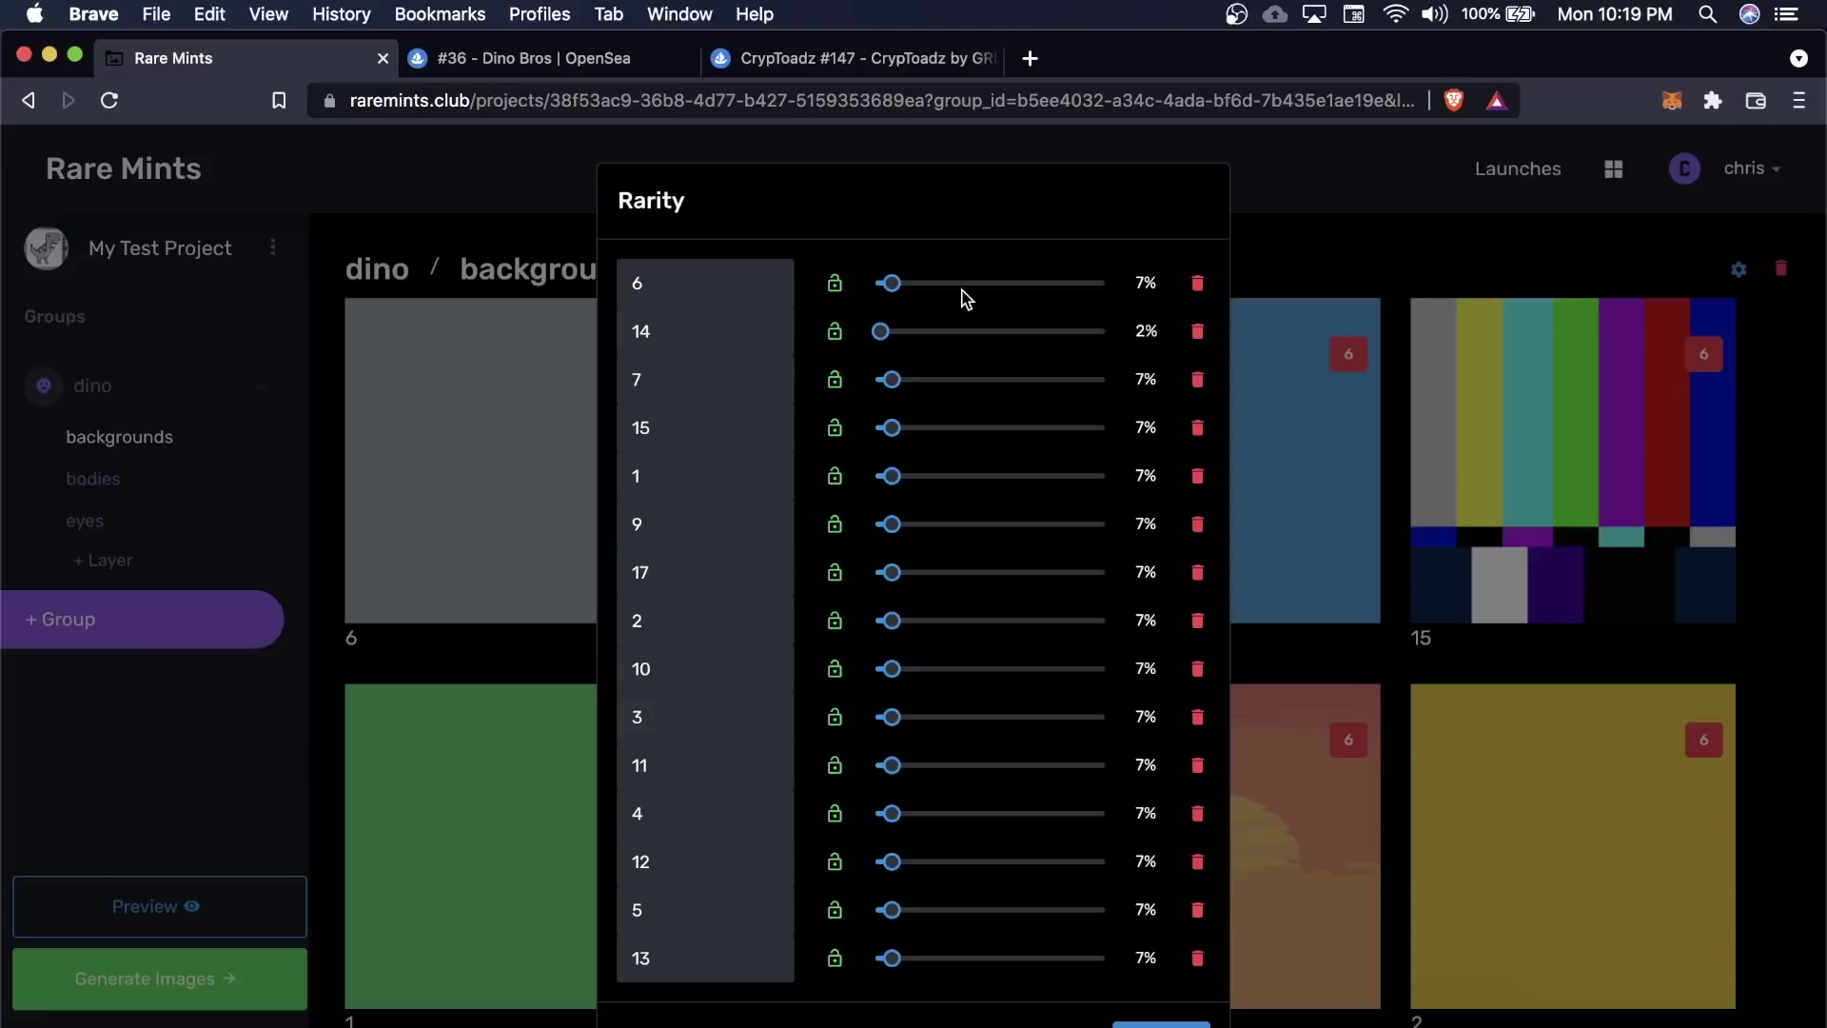
click(834, 333)
drag(890, 282, 923, 284)
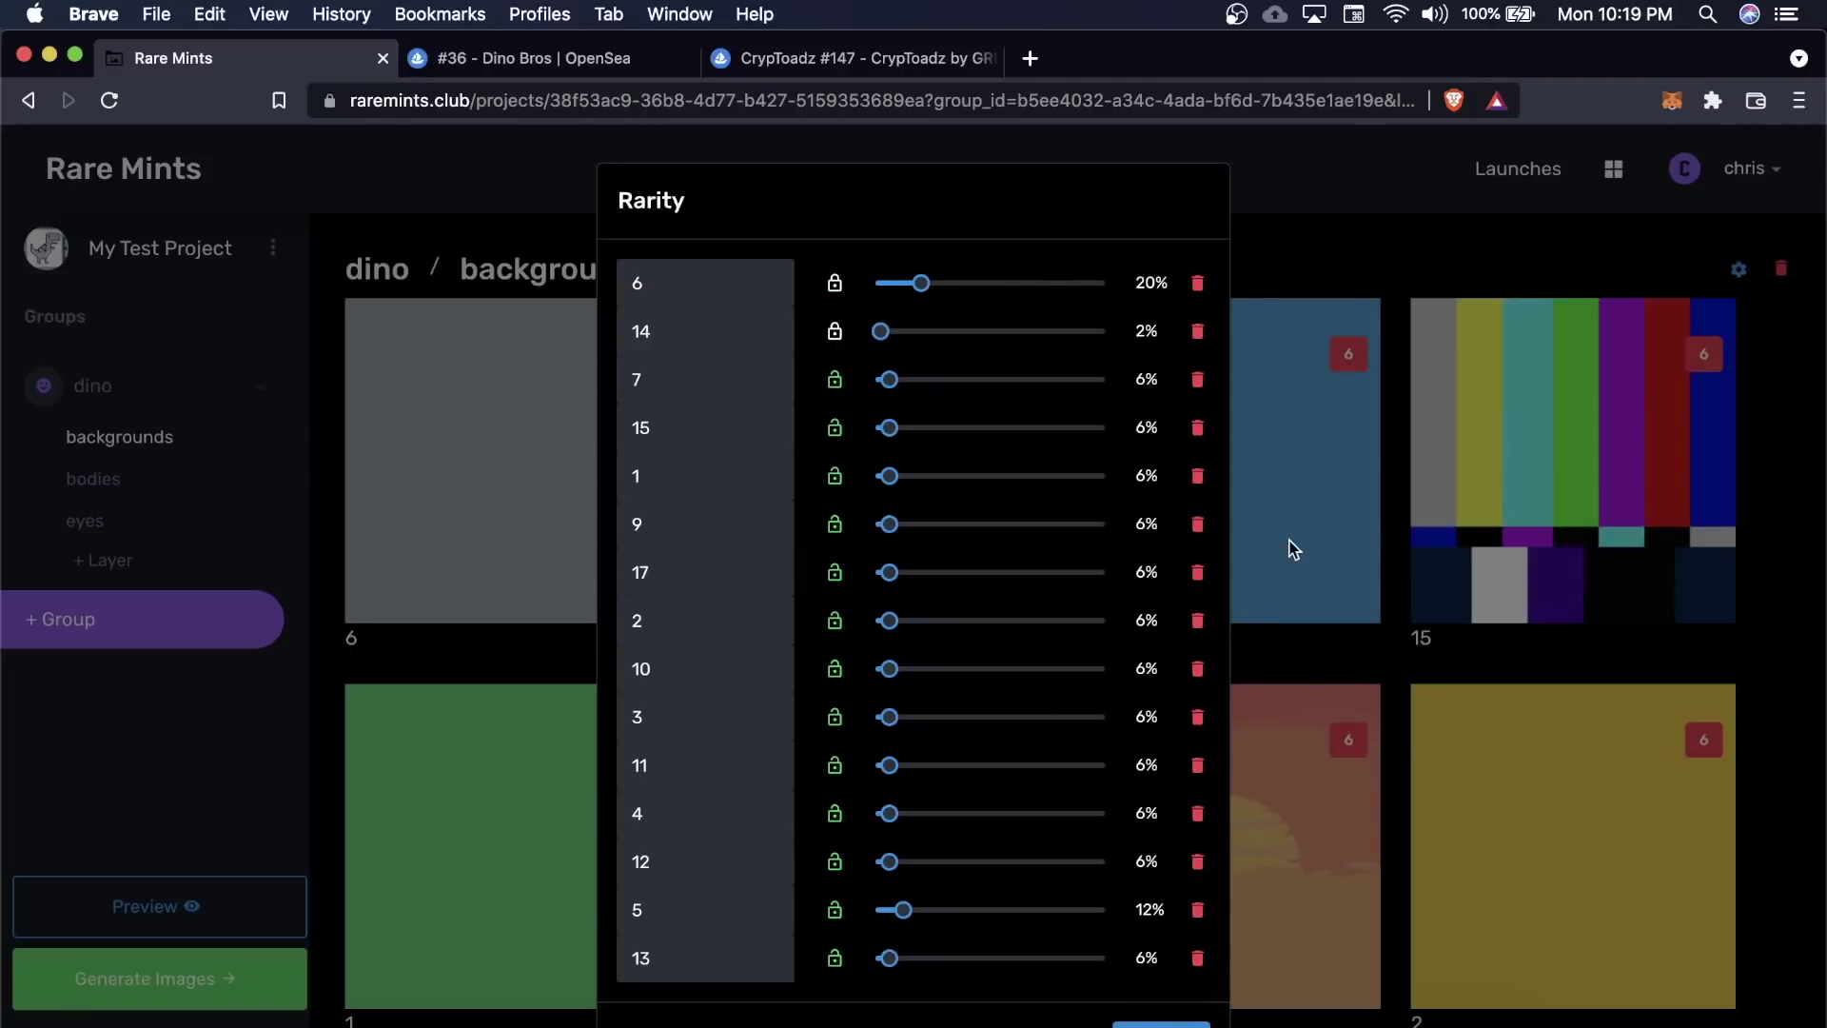
click(1407, 369)
scroll(856, 530, down, 5)
Check the bodies layer's rarity settings and close them without changes
scroll(856, 530, up, 5)
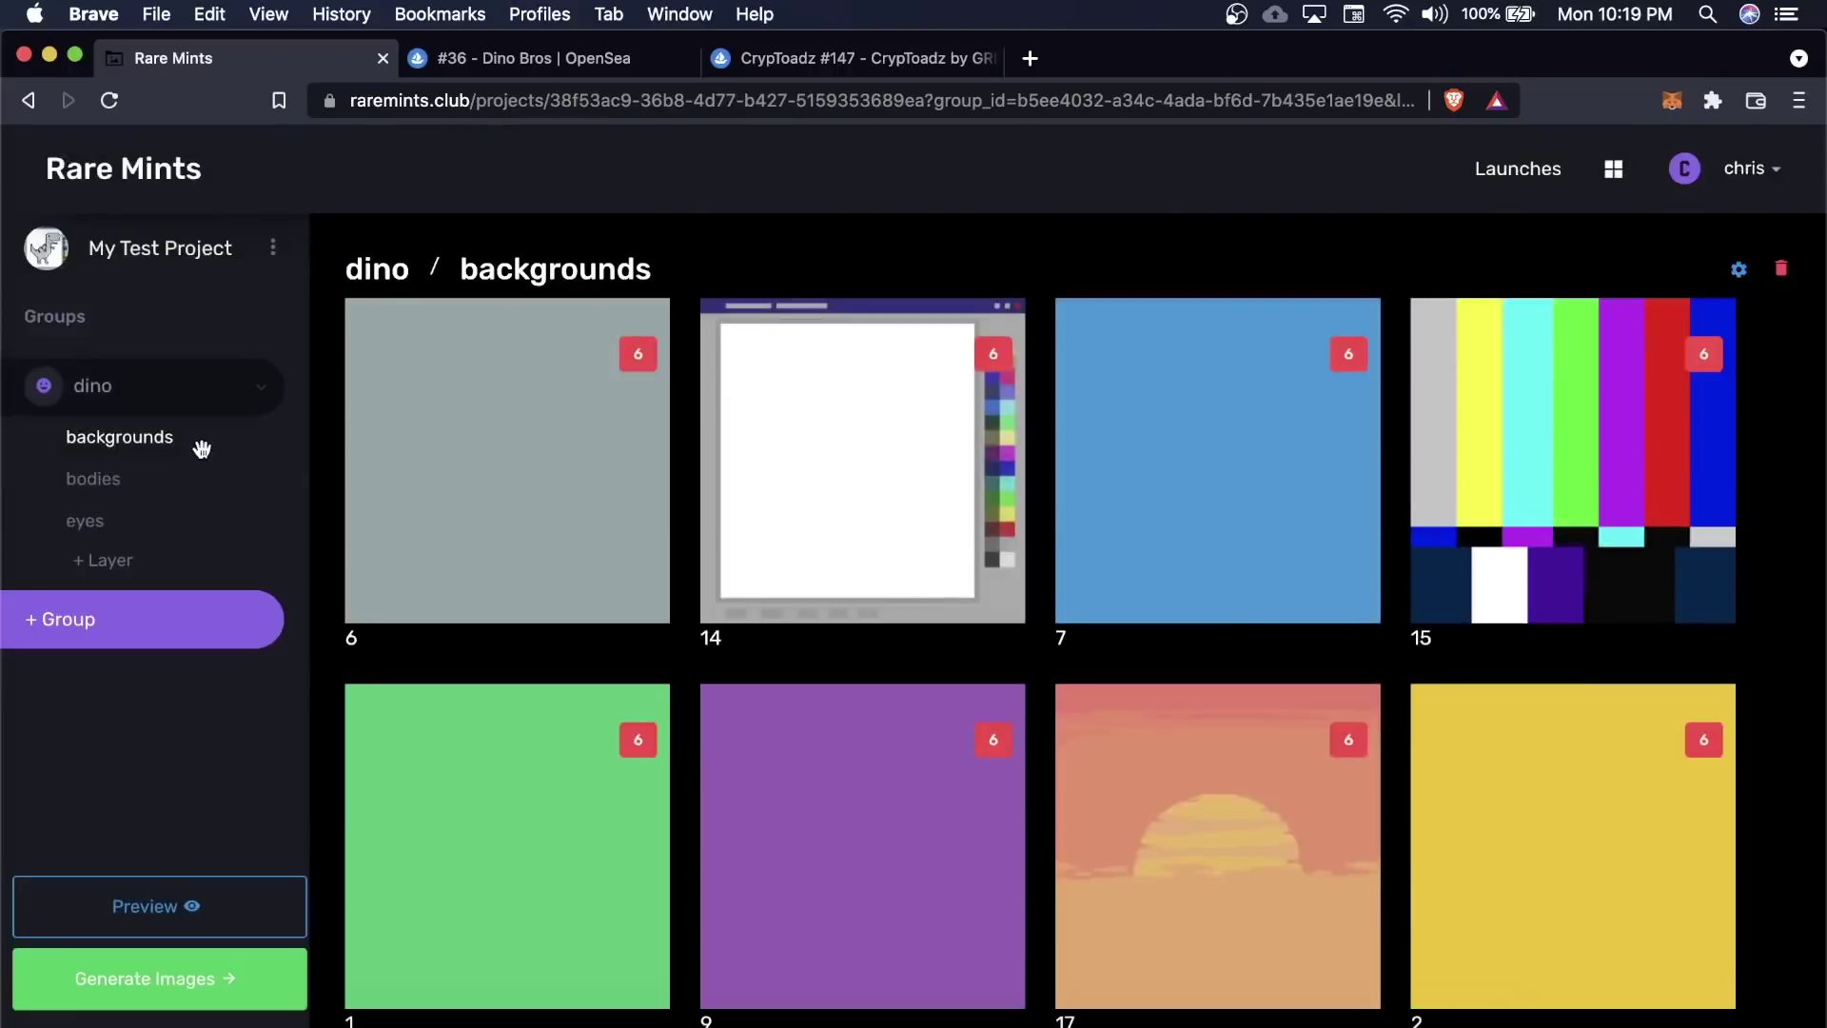
click(86, 478)
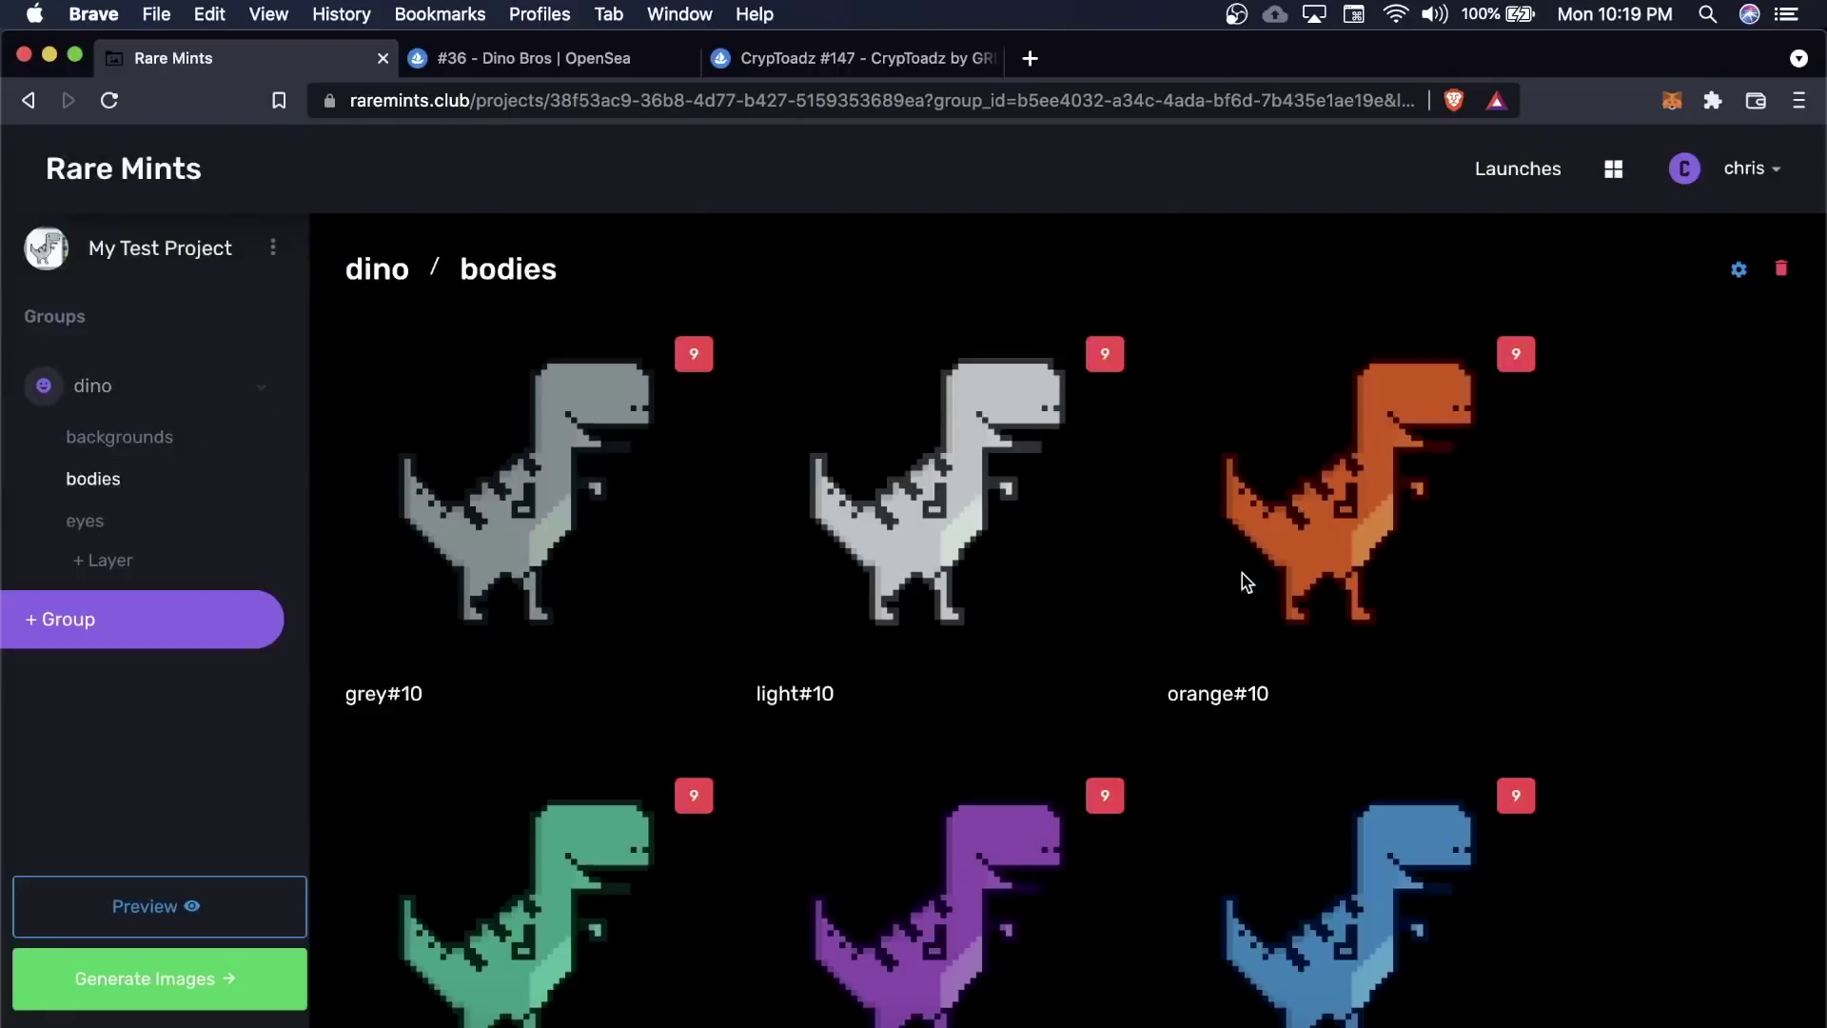
click(1738, 271)
click(1328, 544)
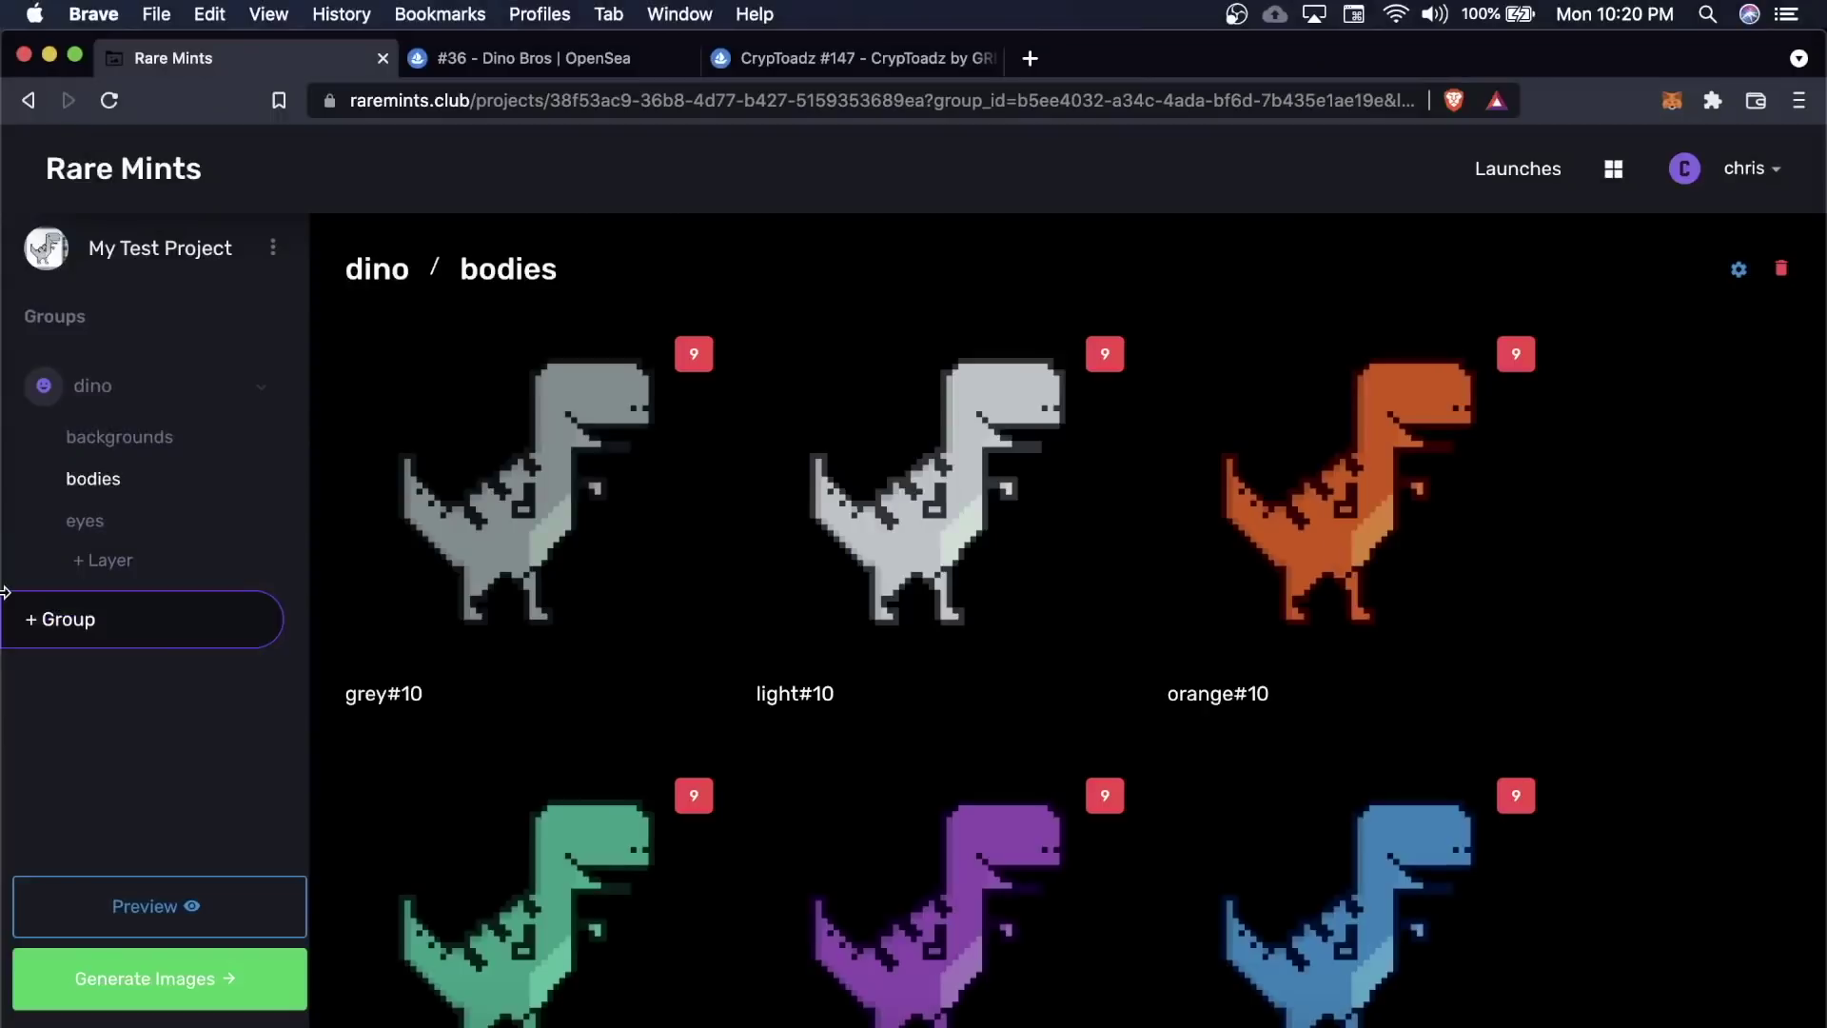
Check the eyes layer's rarity settings without changes, then go to the generation page
click(84, 521)
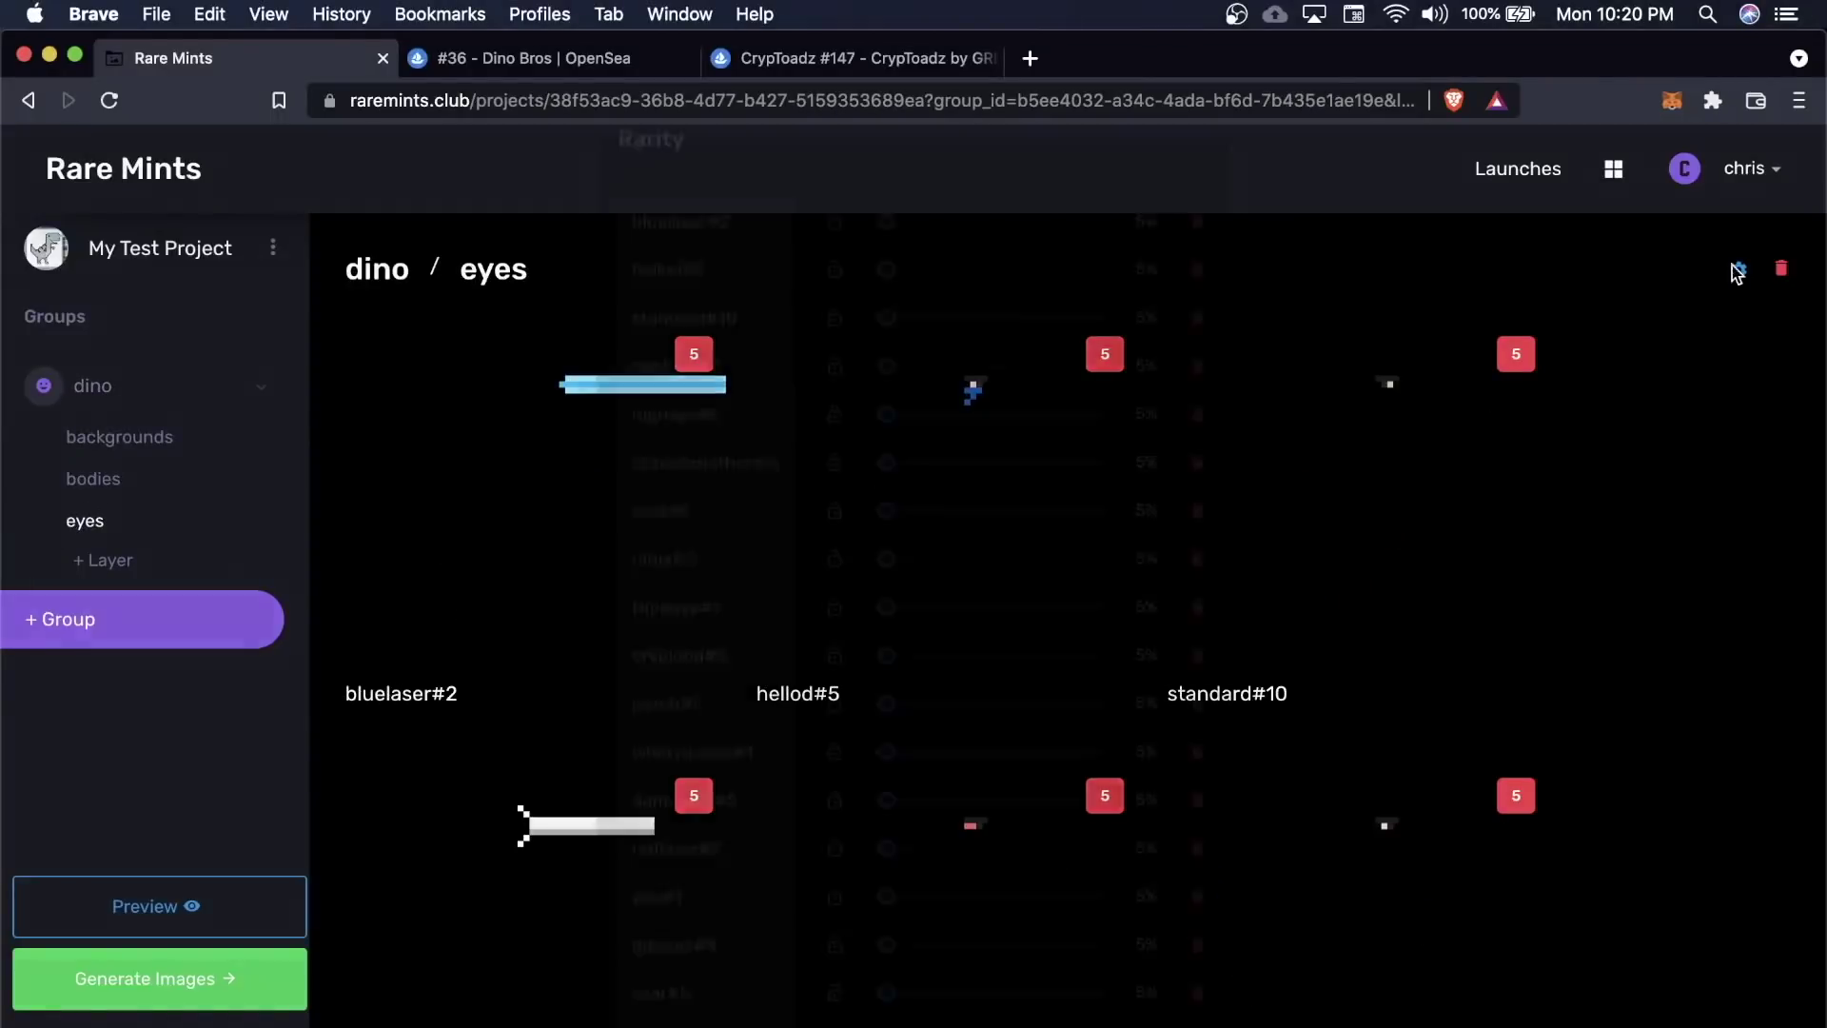
click(1736, 271)
scroll(963, 529, down, 4)
scroll(963, 530, up, 5)
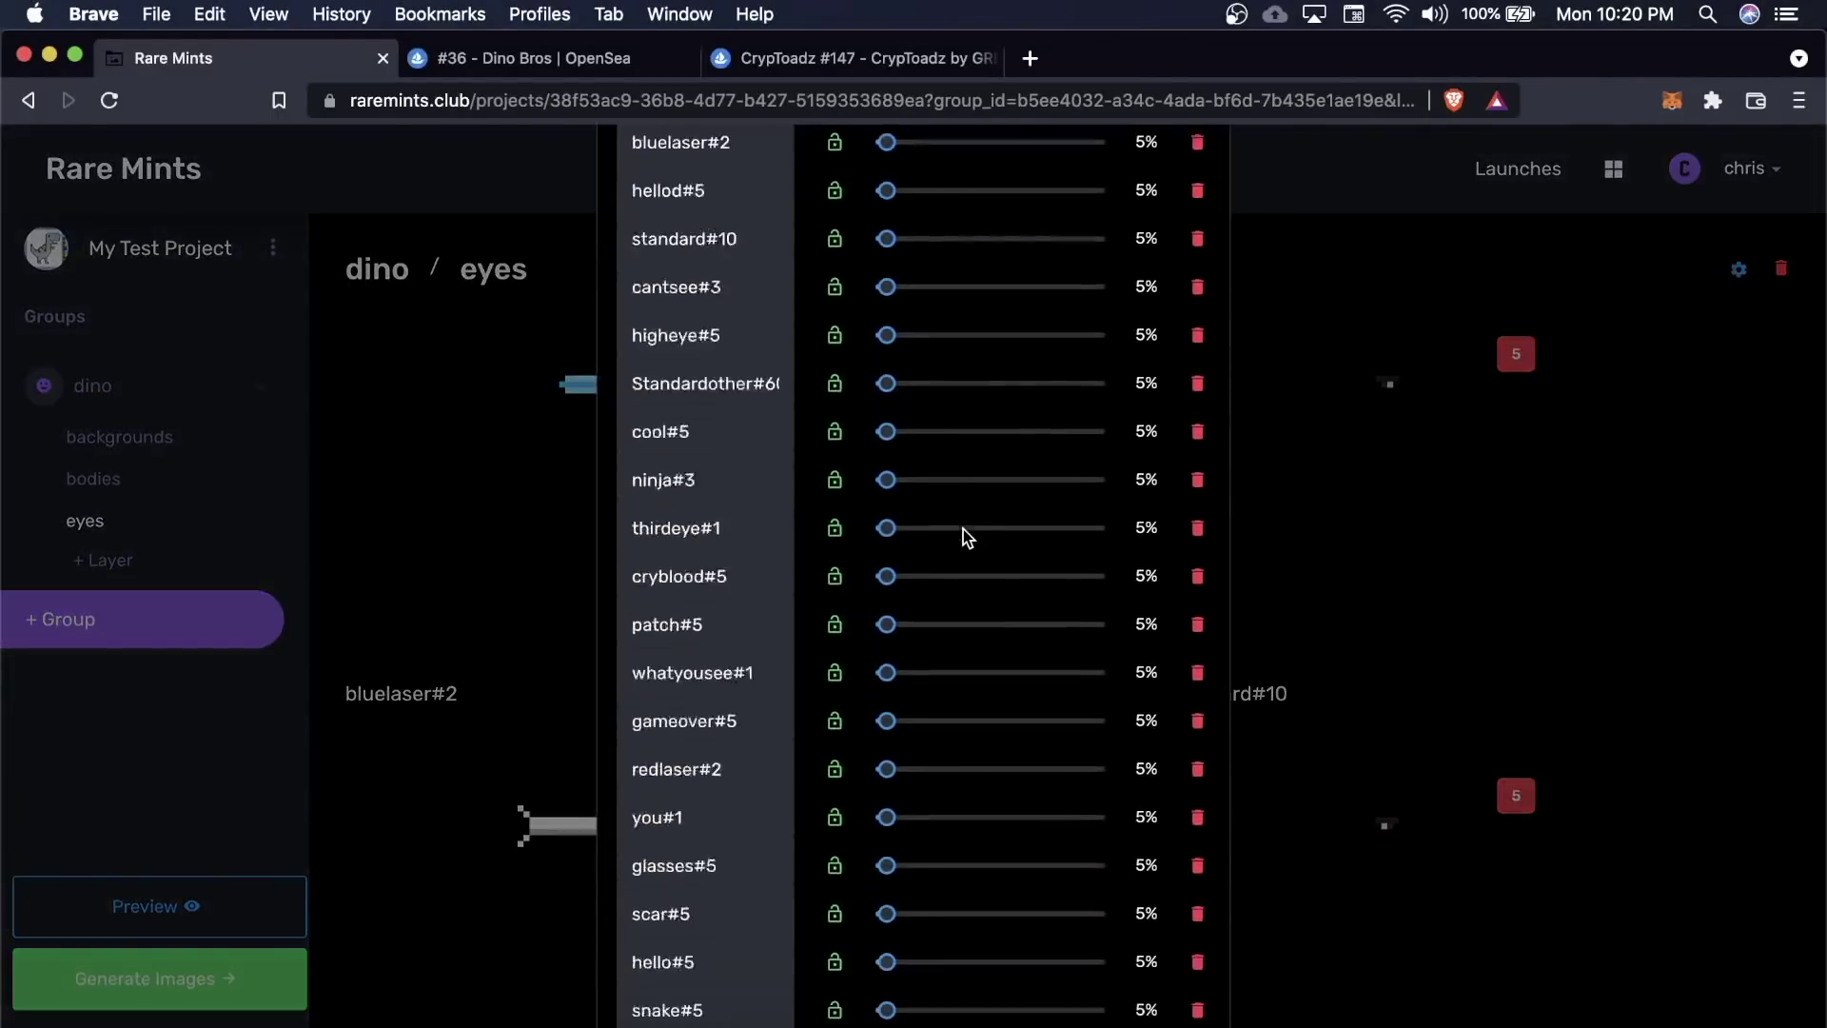
click(1506, 557)
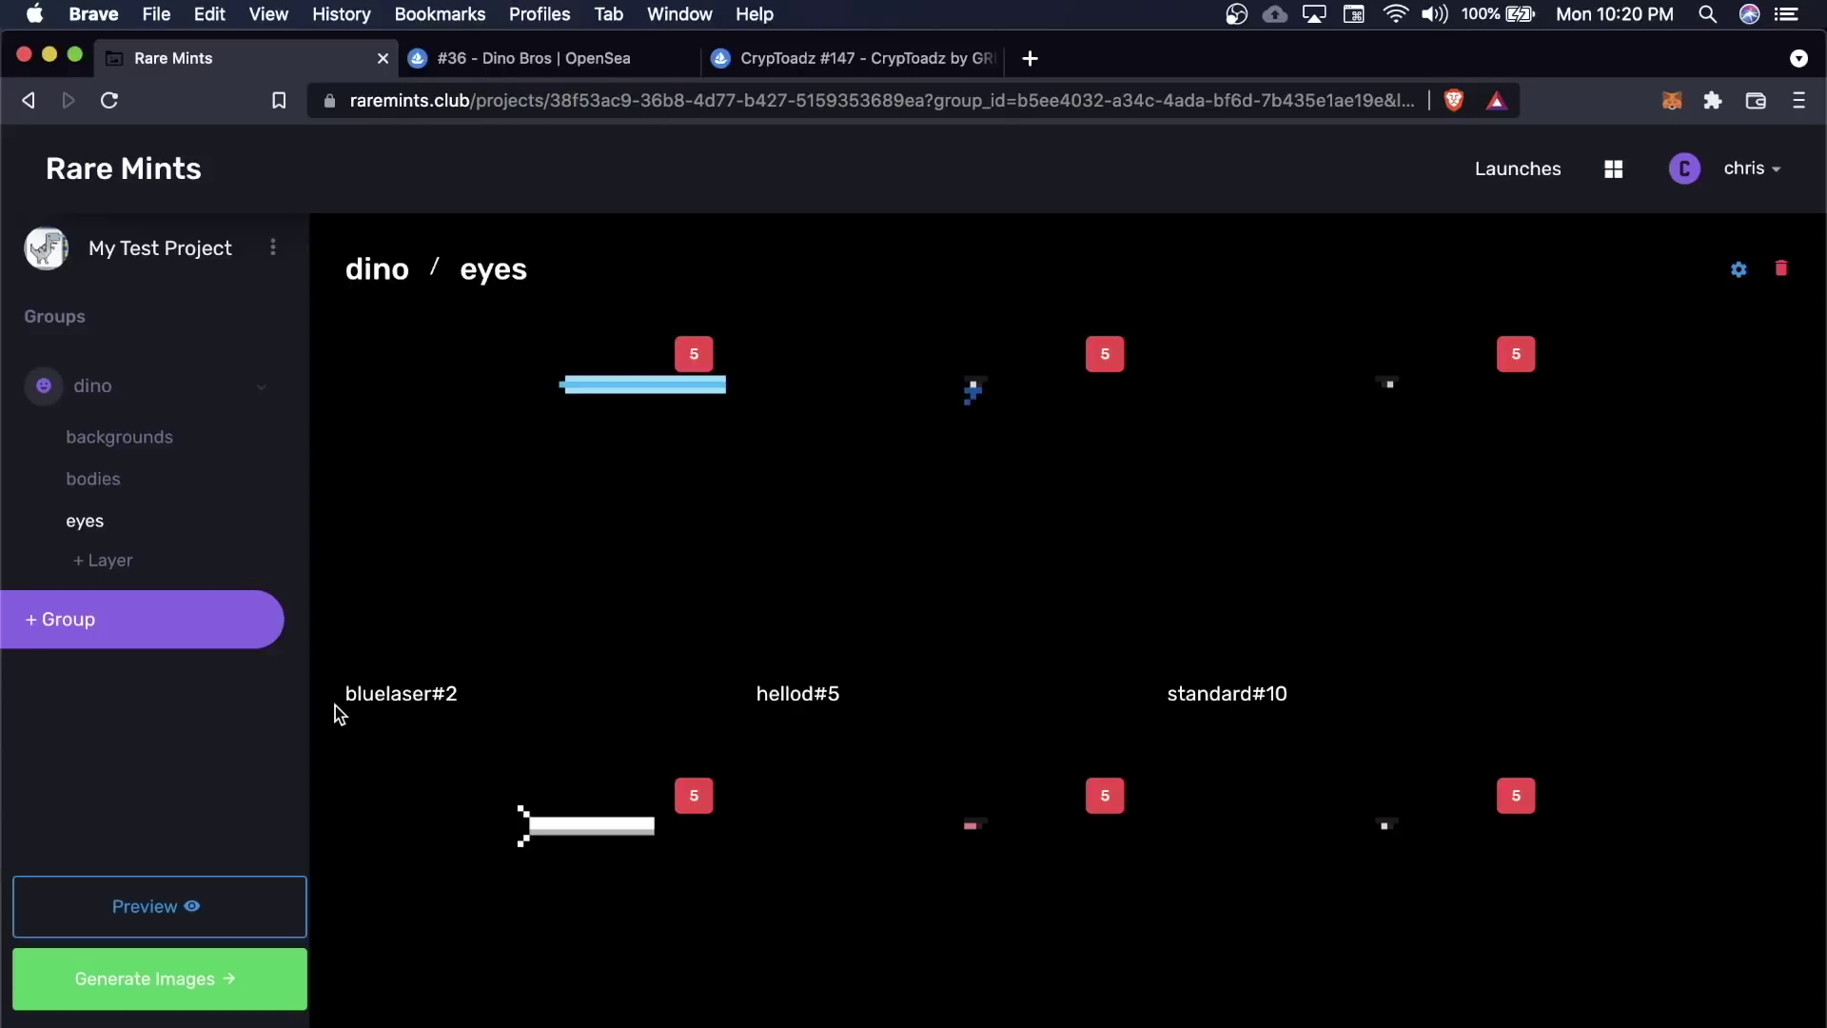
click(174, 979)
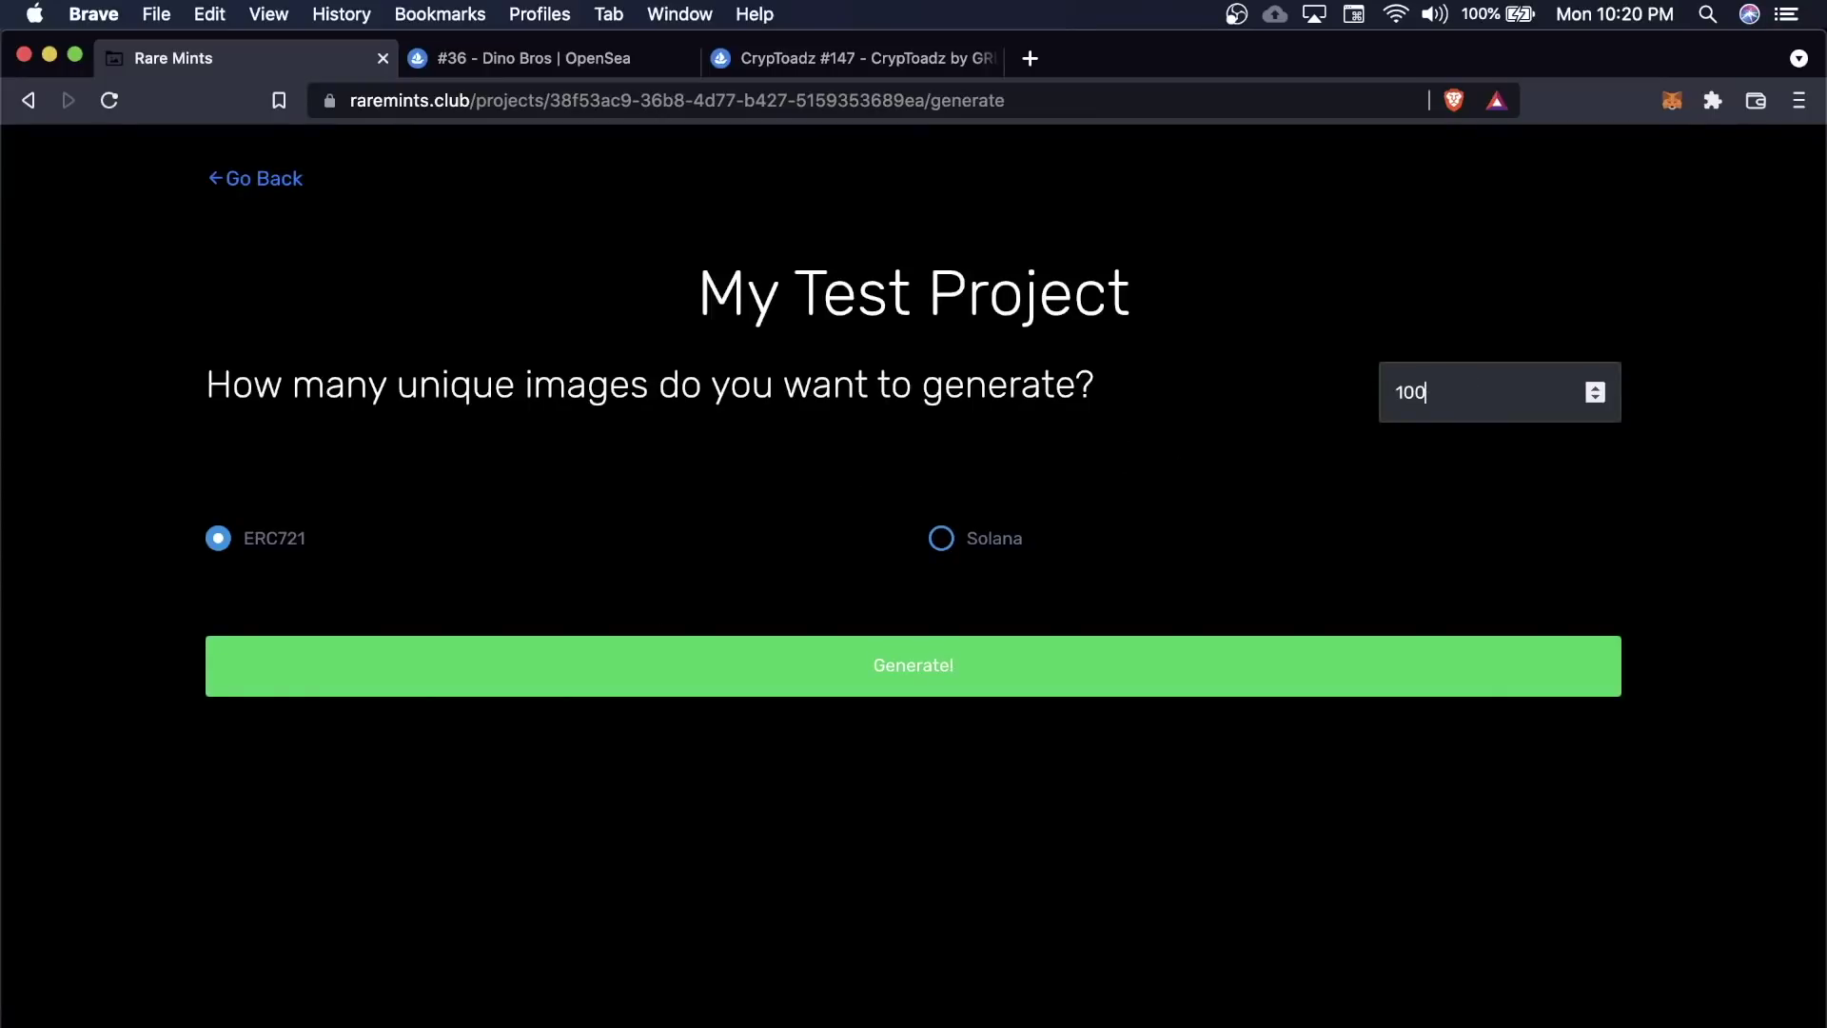
Generate 100 ERC721 images, save the My Test Project archive, and browse its images folder
click(913, 665)
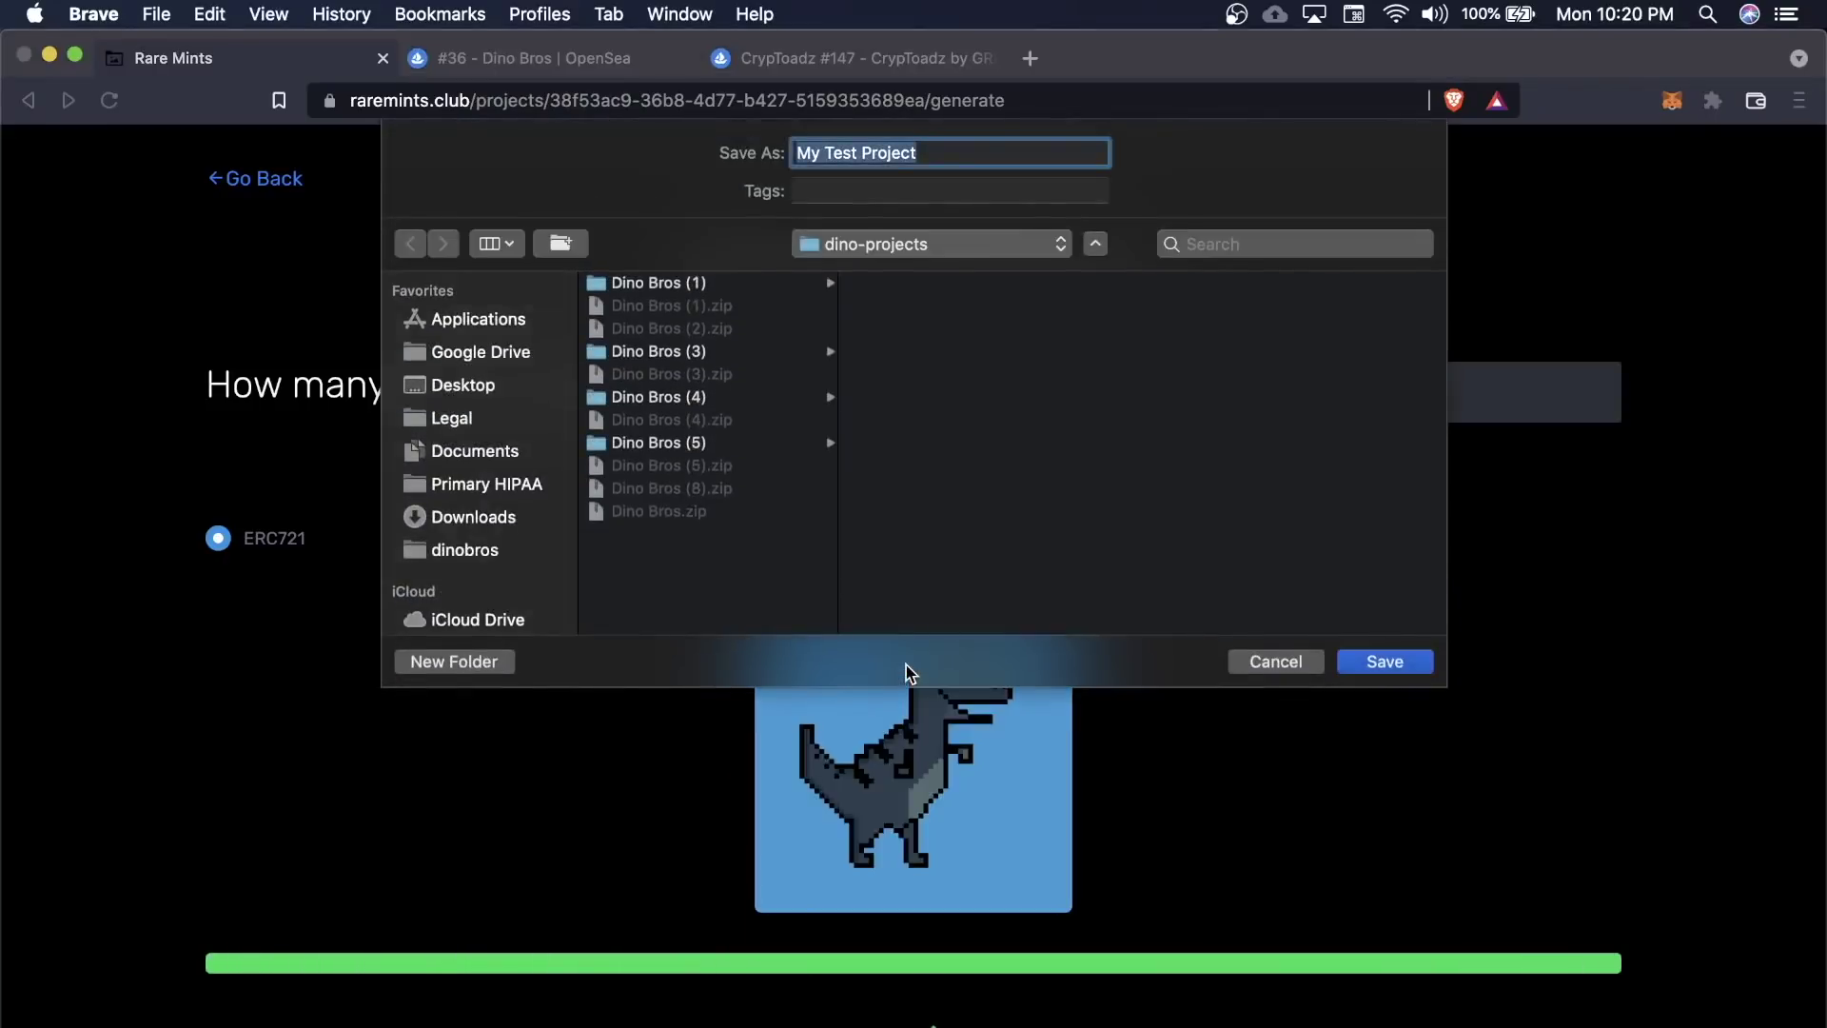
key(Return)
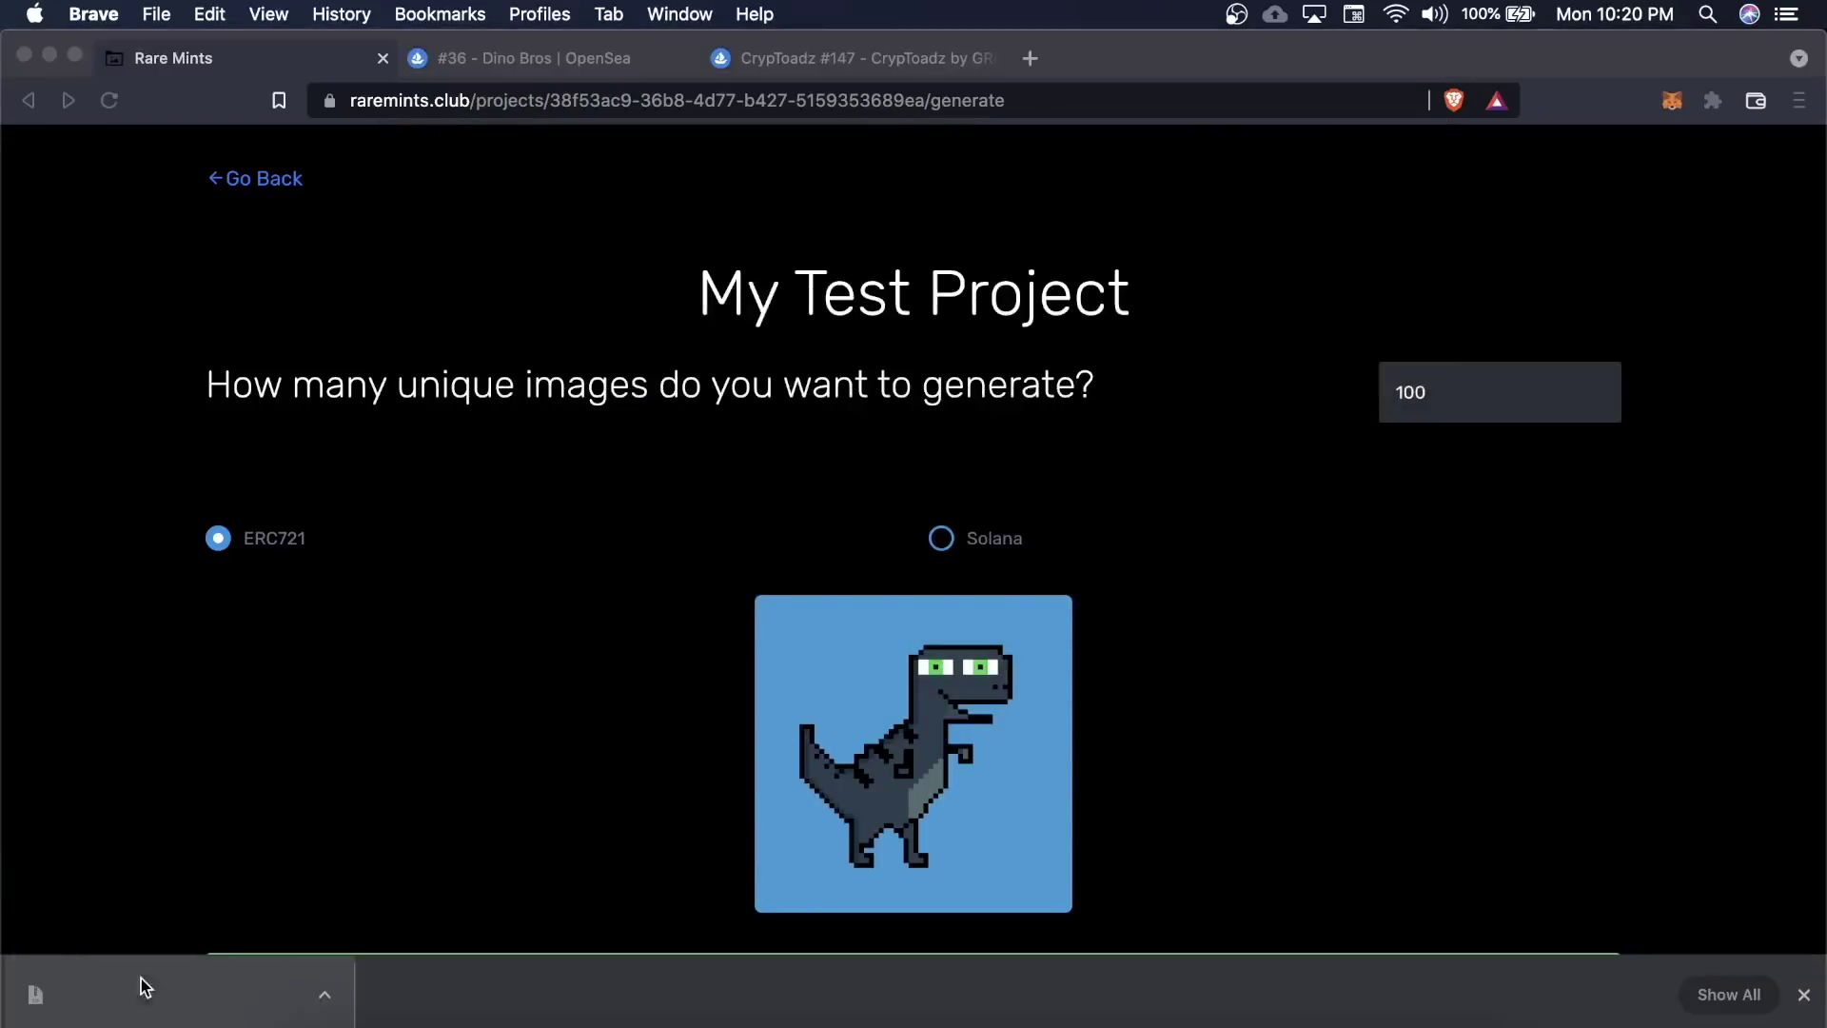
click(143, 987)
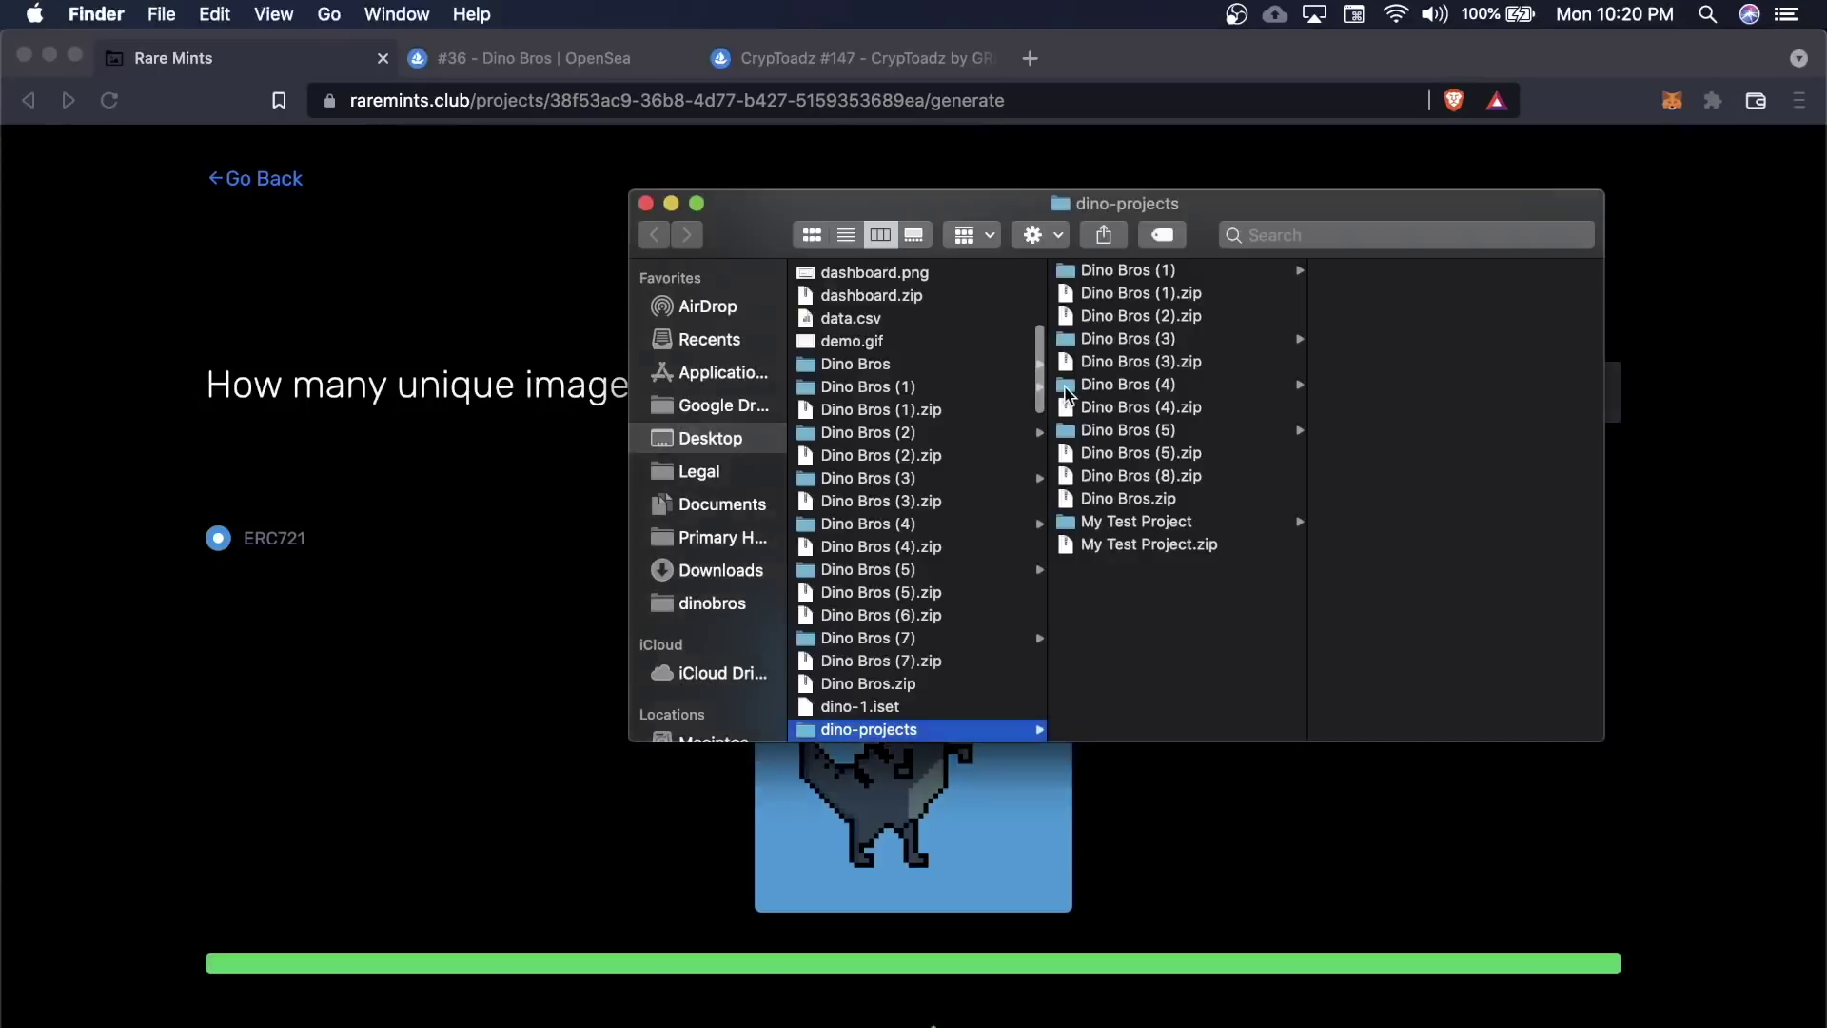
click(1154, 524)
click(1380, 274)
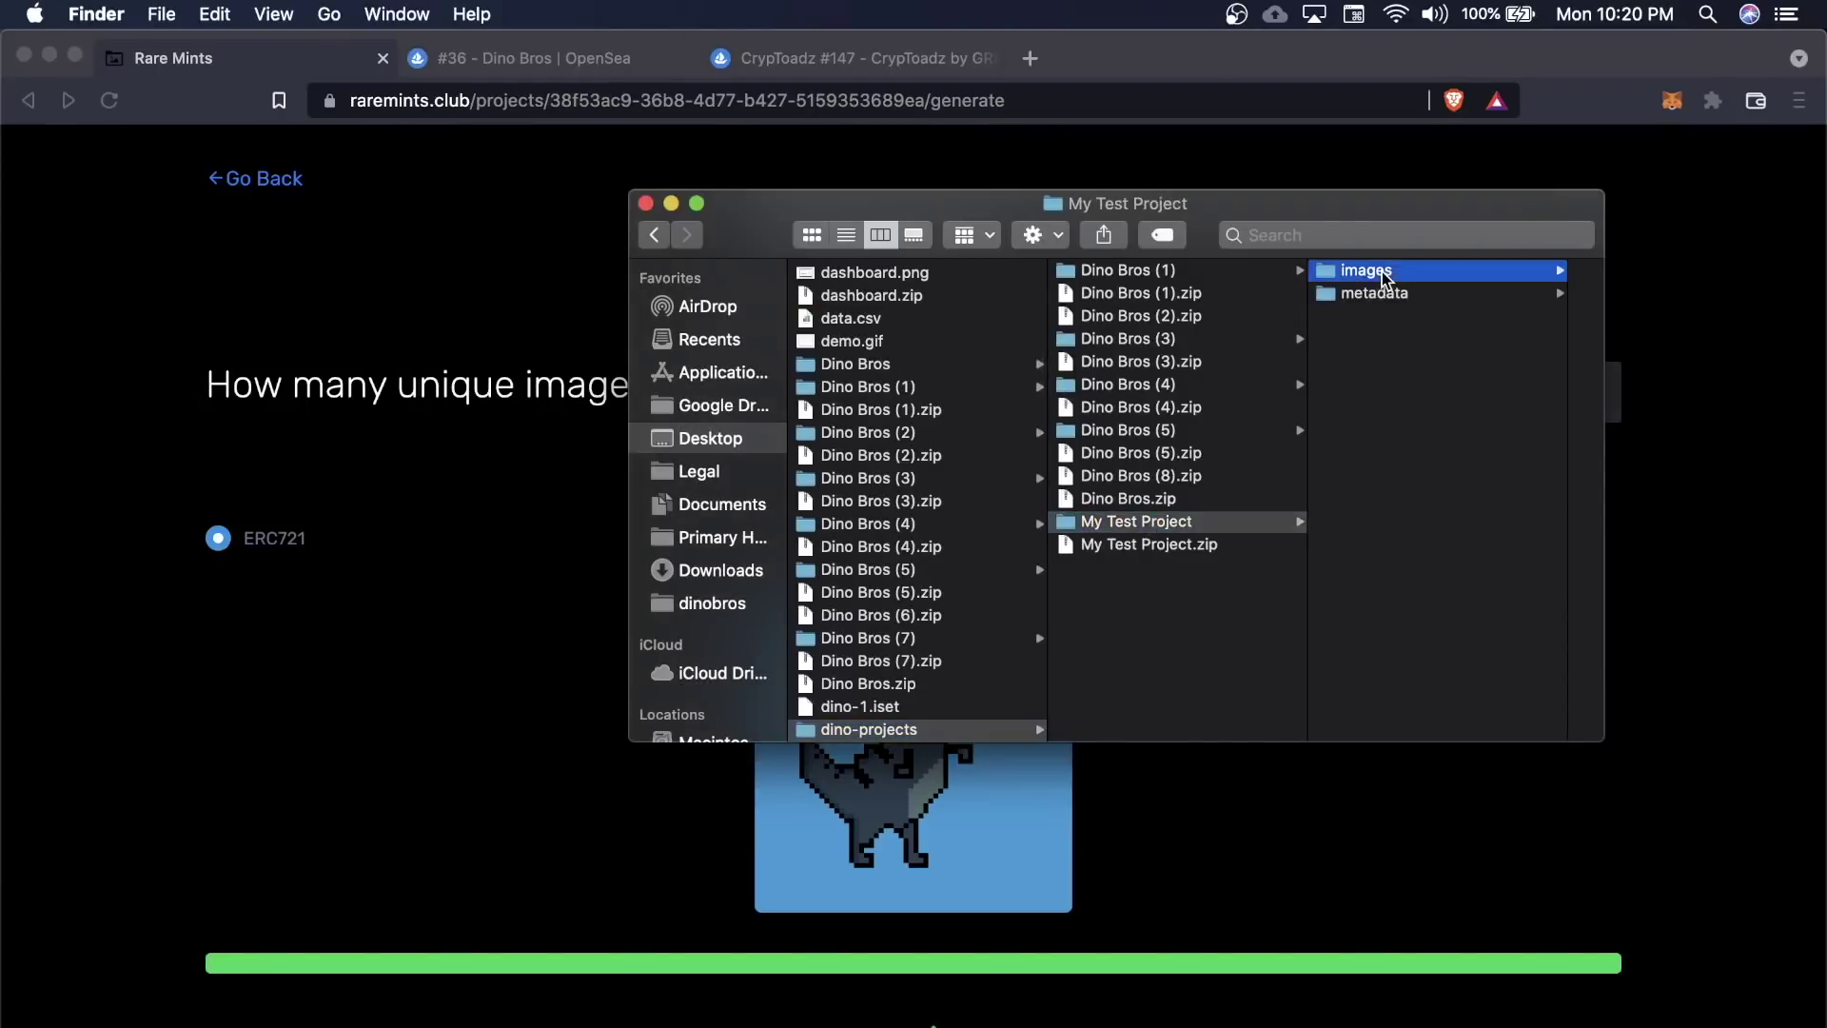
scroll(1368, 473, down, 15)
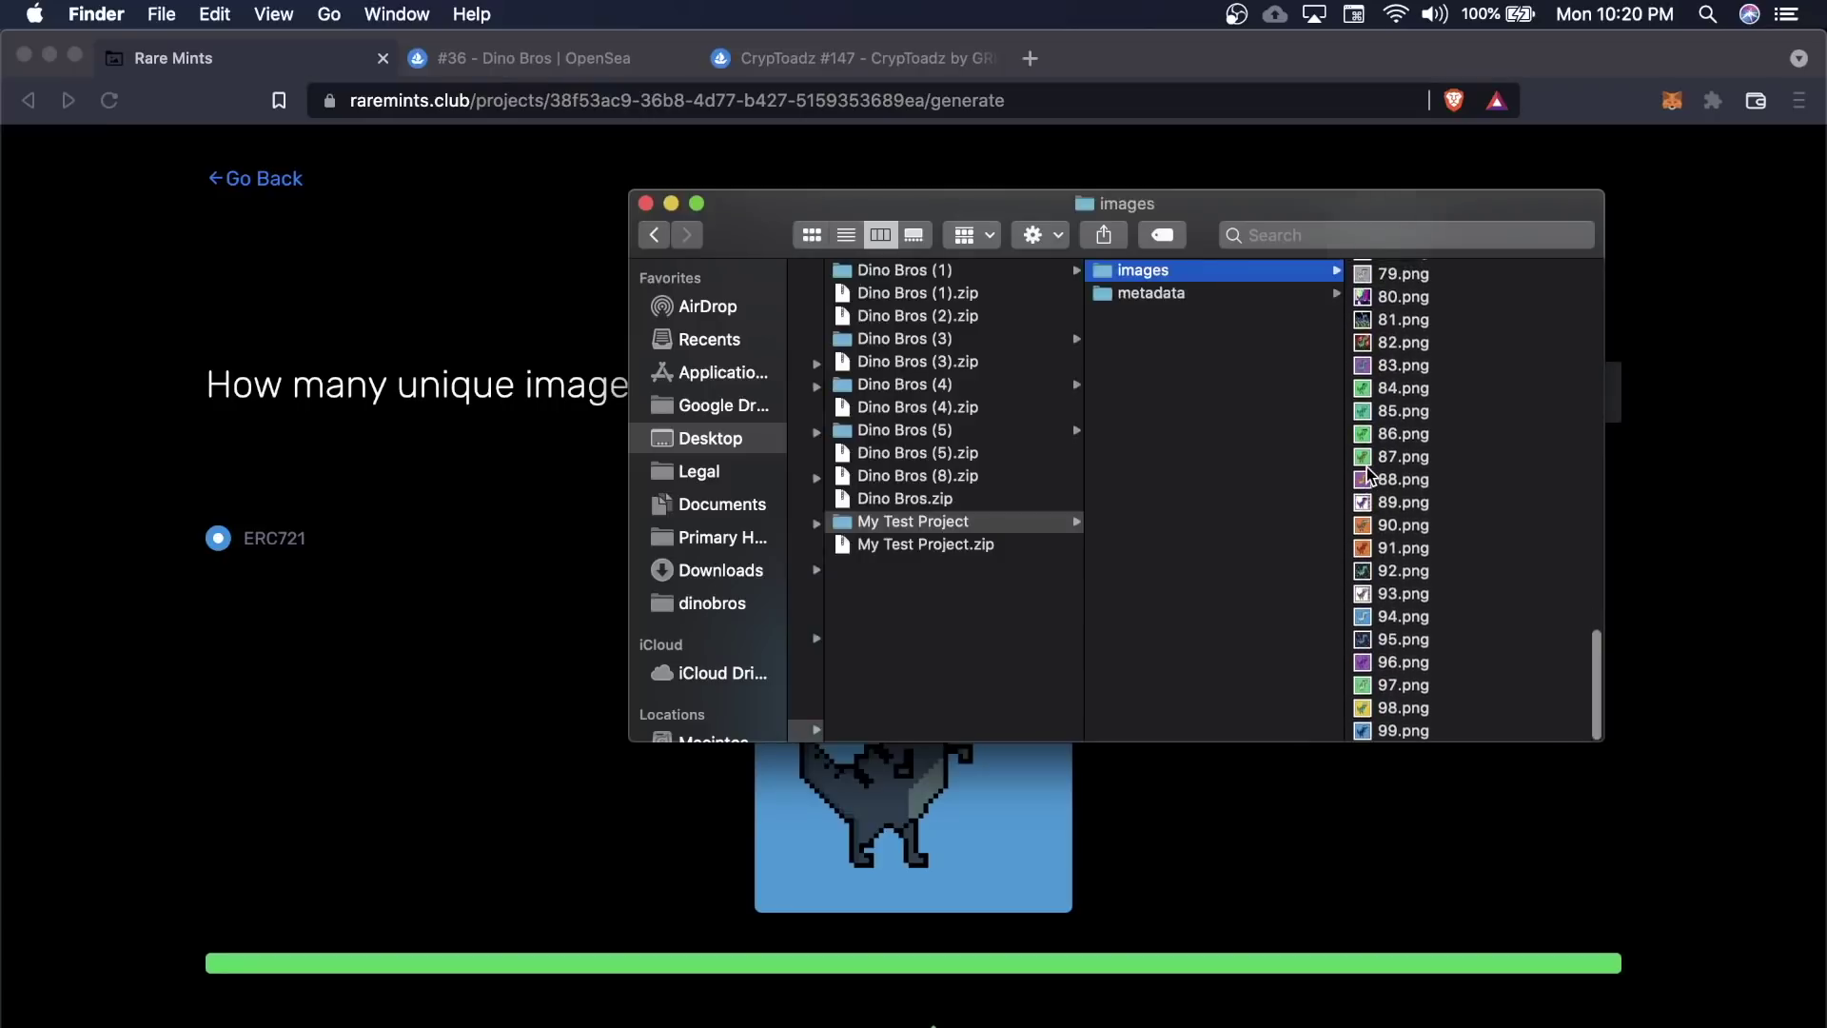
Return to My Test Project and open its Project settings down to Visibility
scroll(1368, 473, up, 15)
click(232, 204)
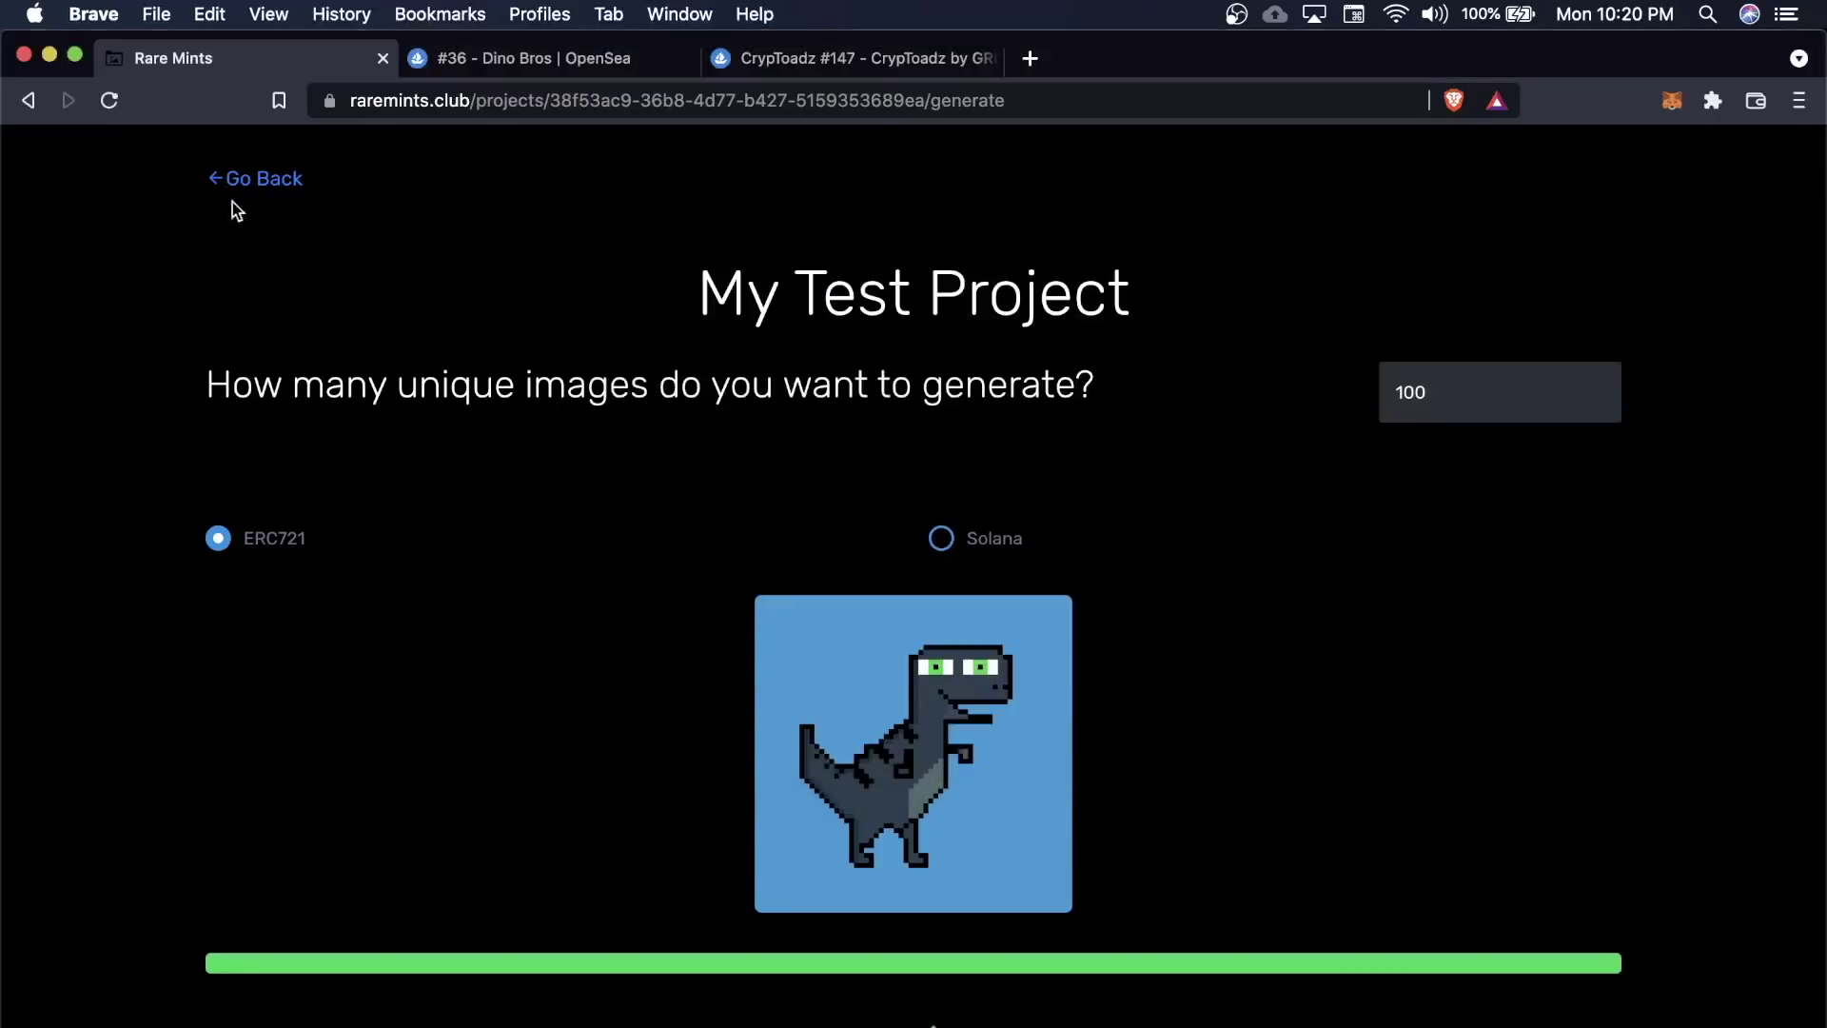
click(249, 181)
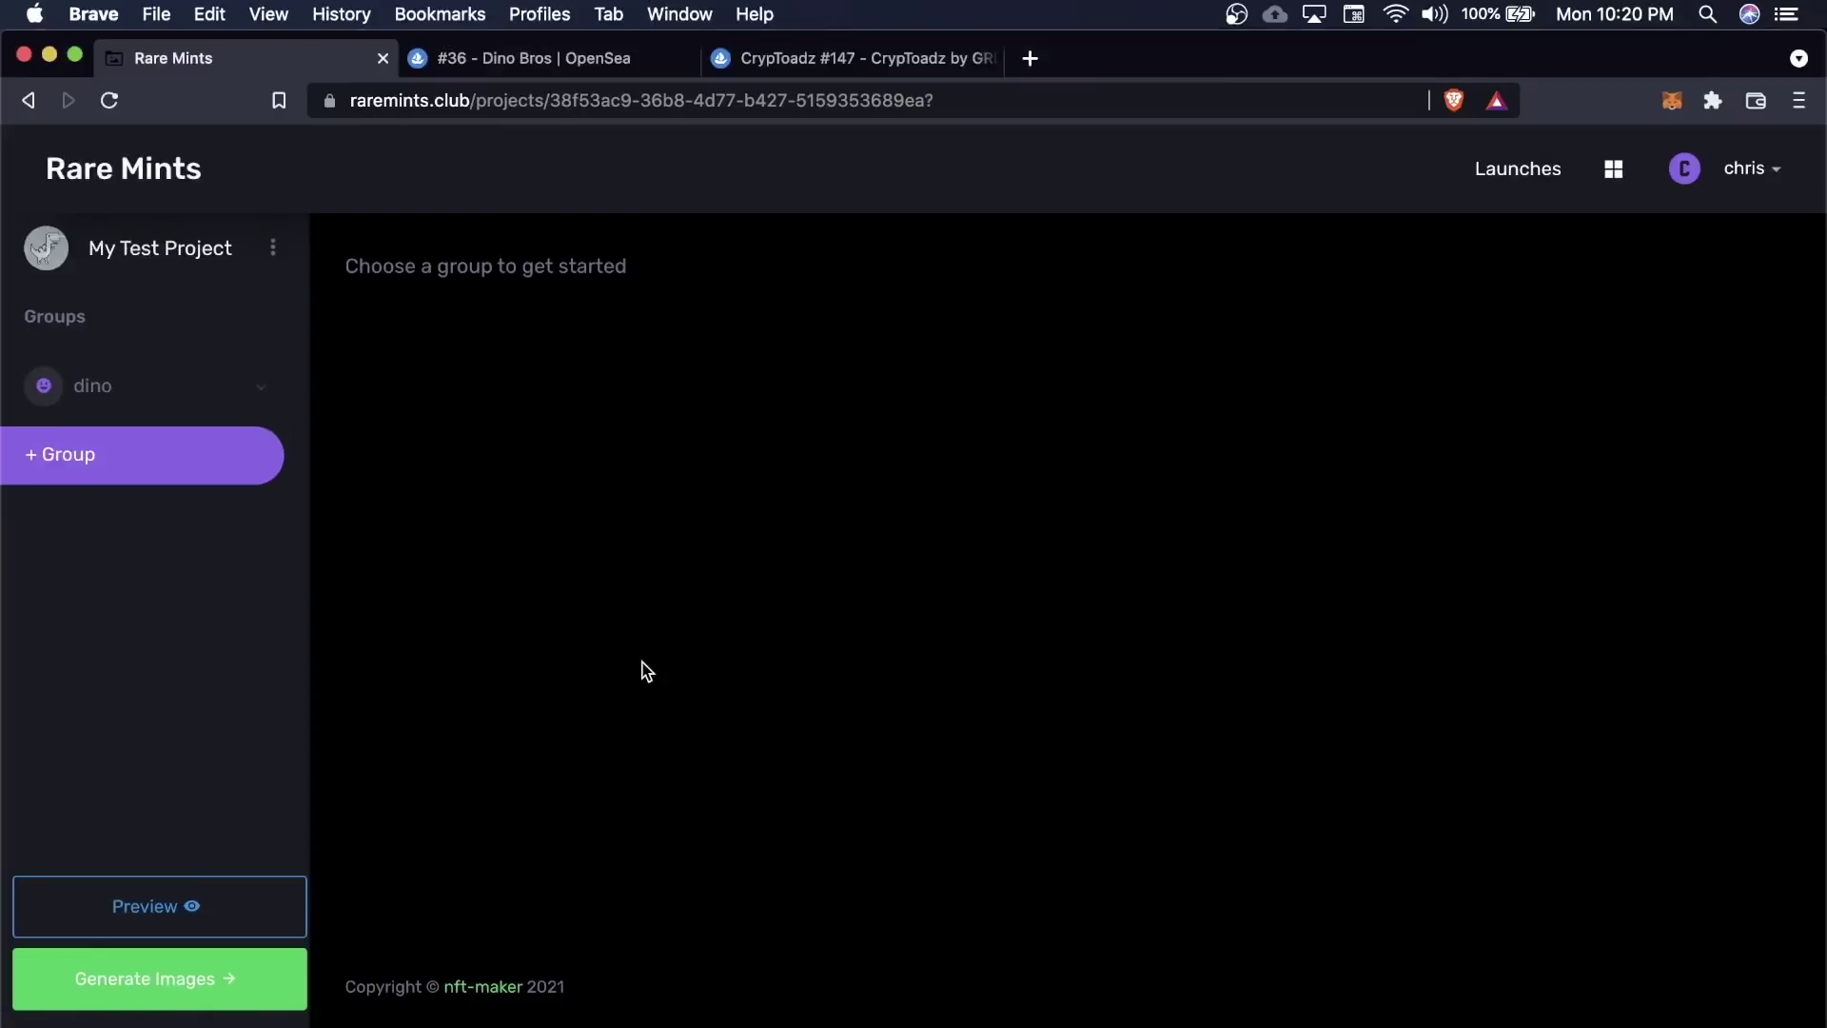
click(273, 248)
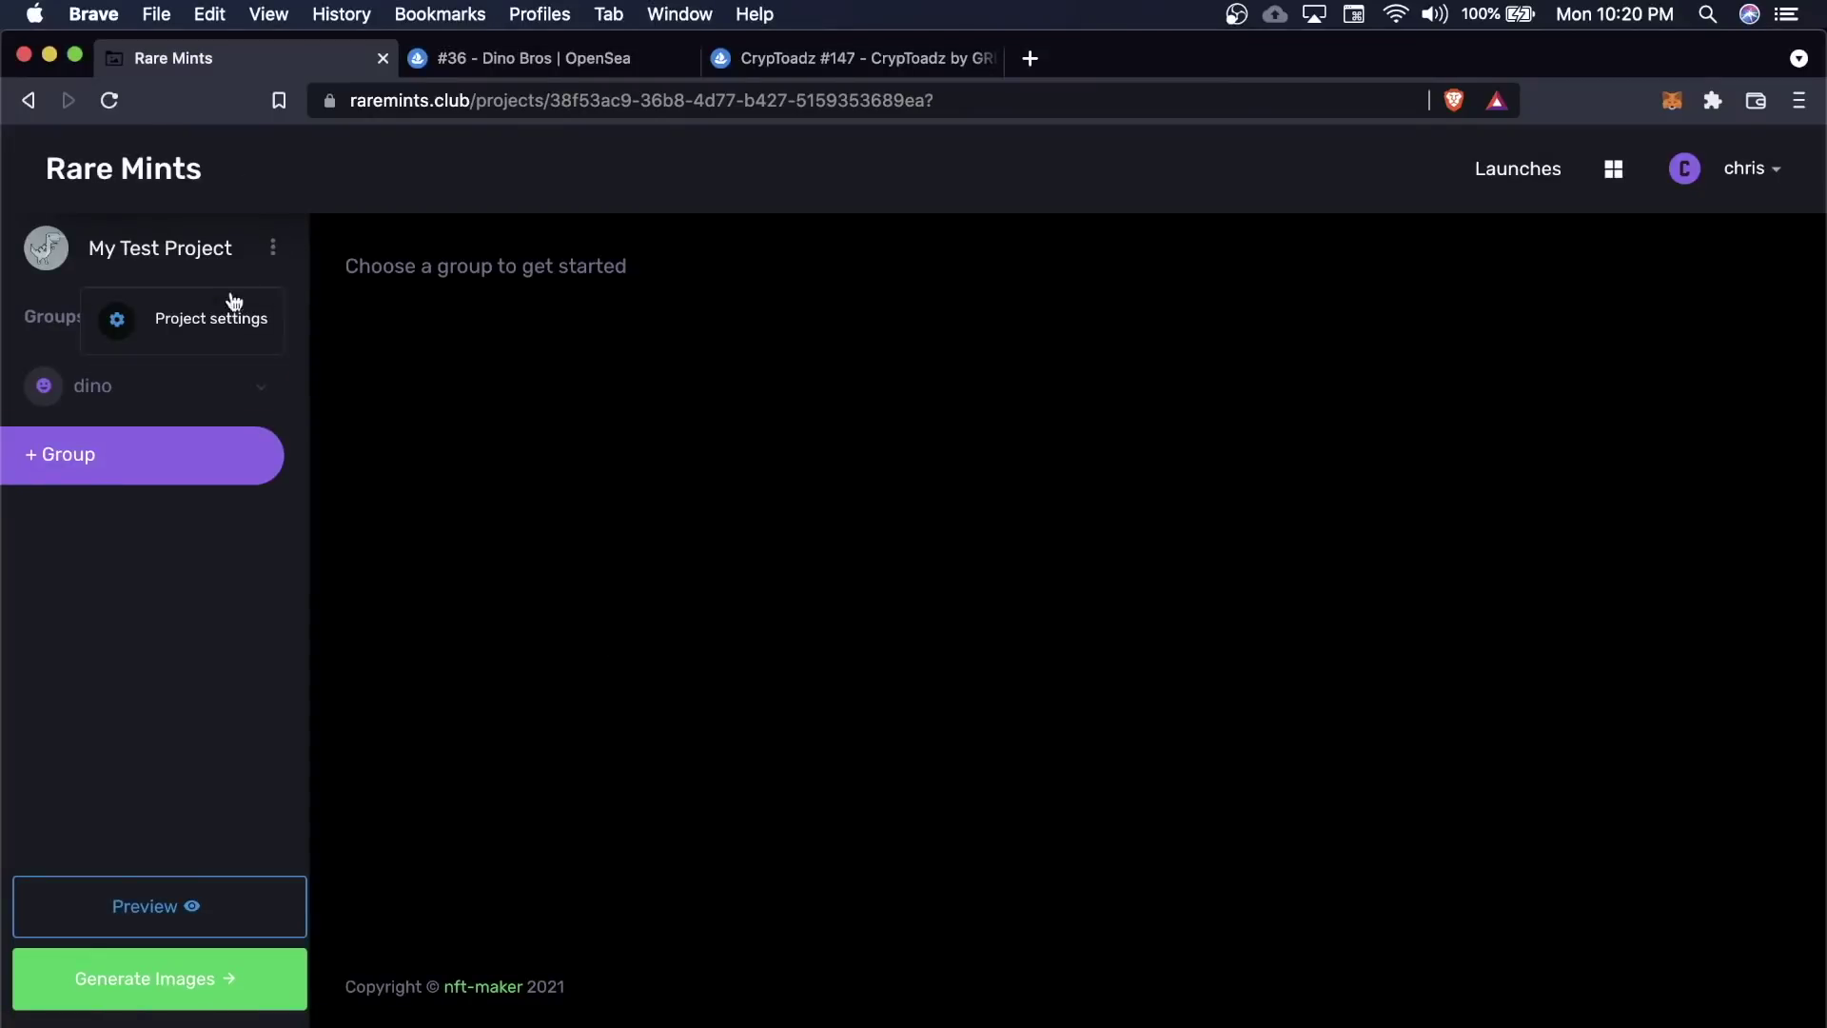
click(228, 317)
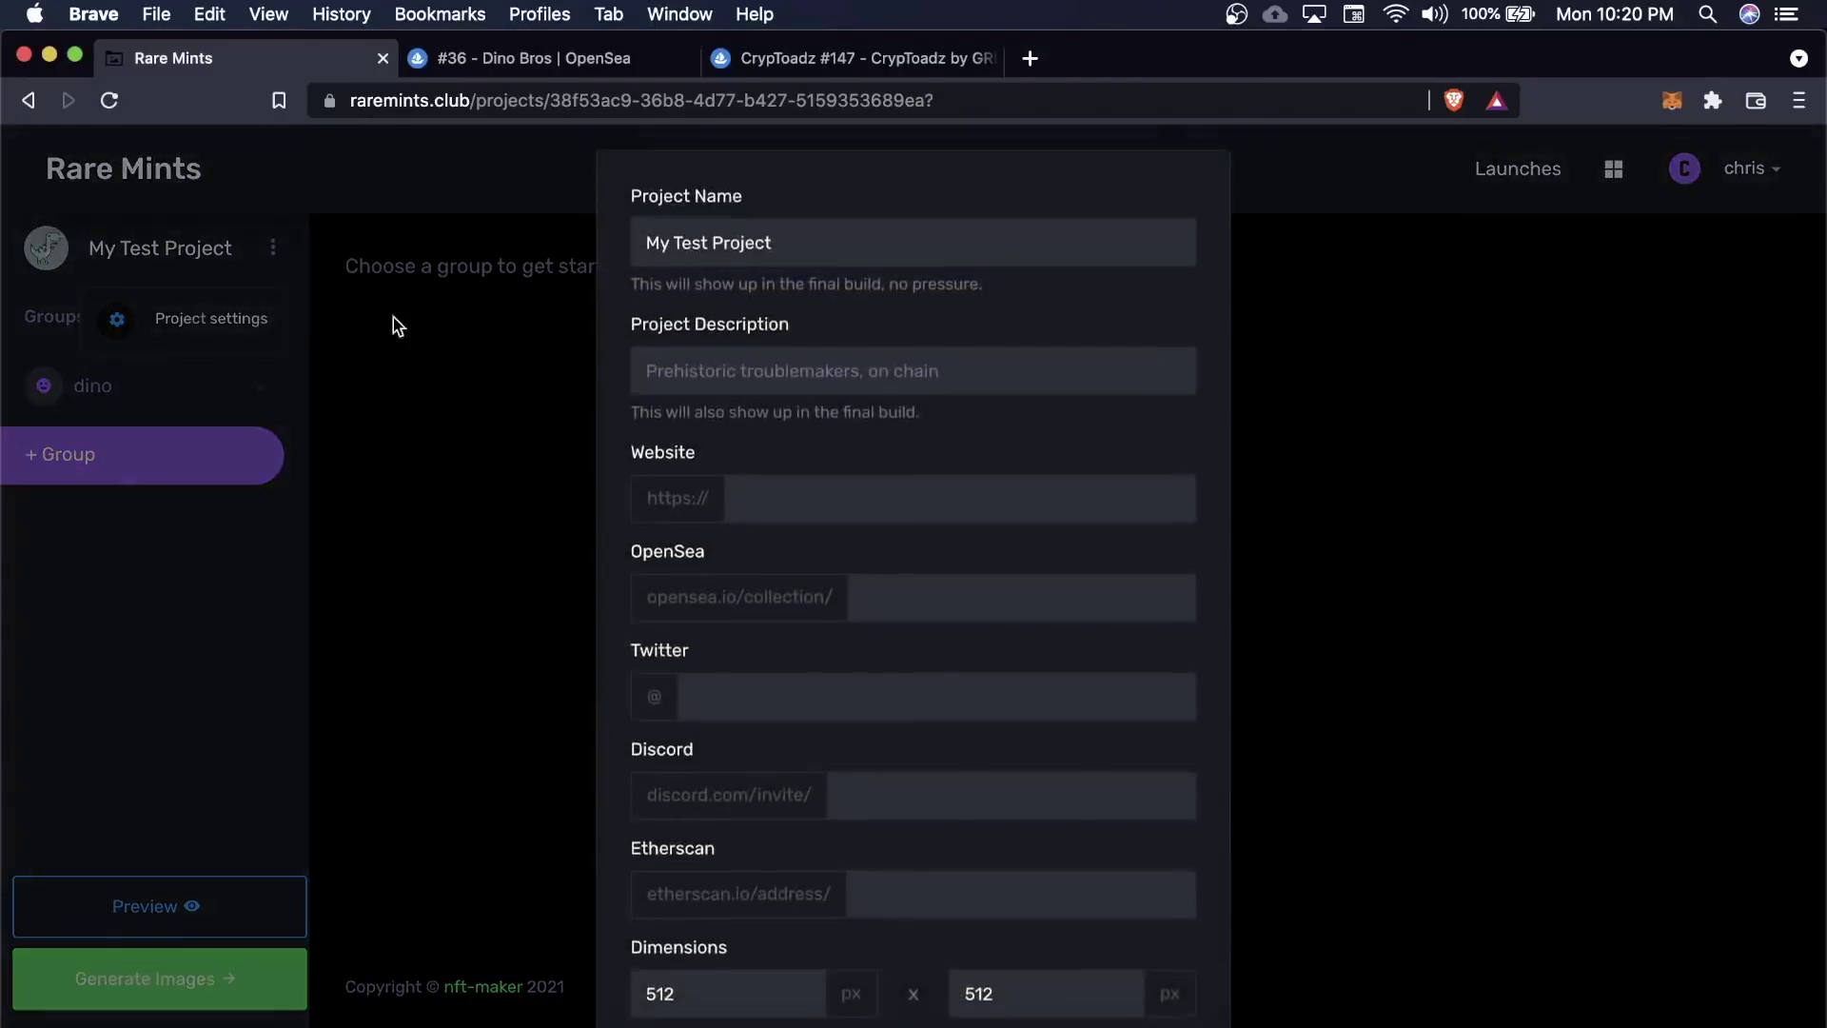
scroll(728, 514, down, 5)
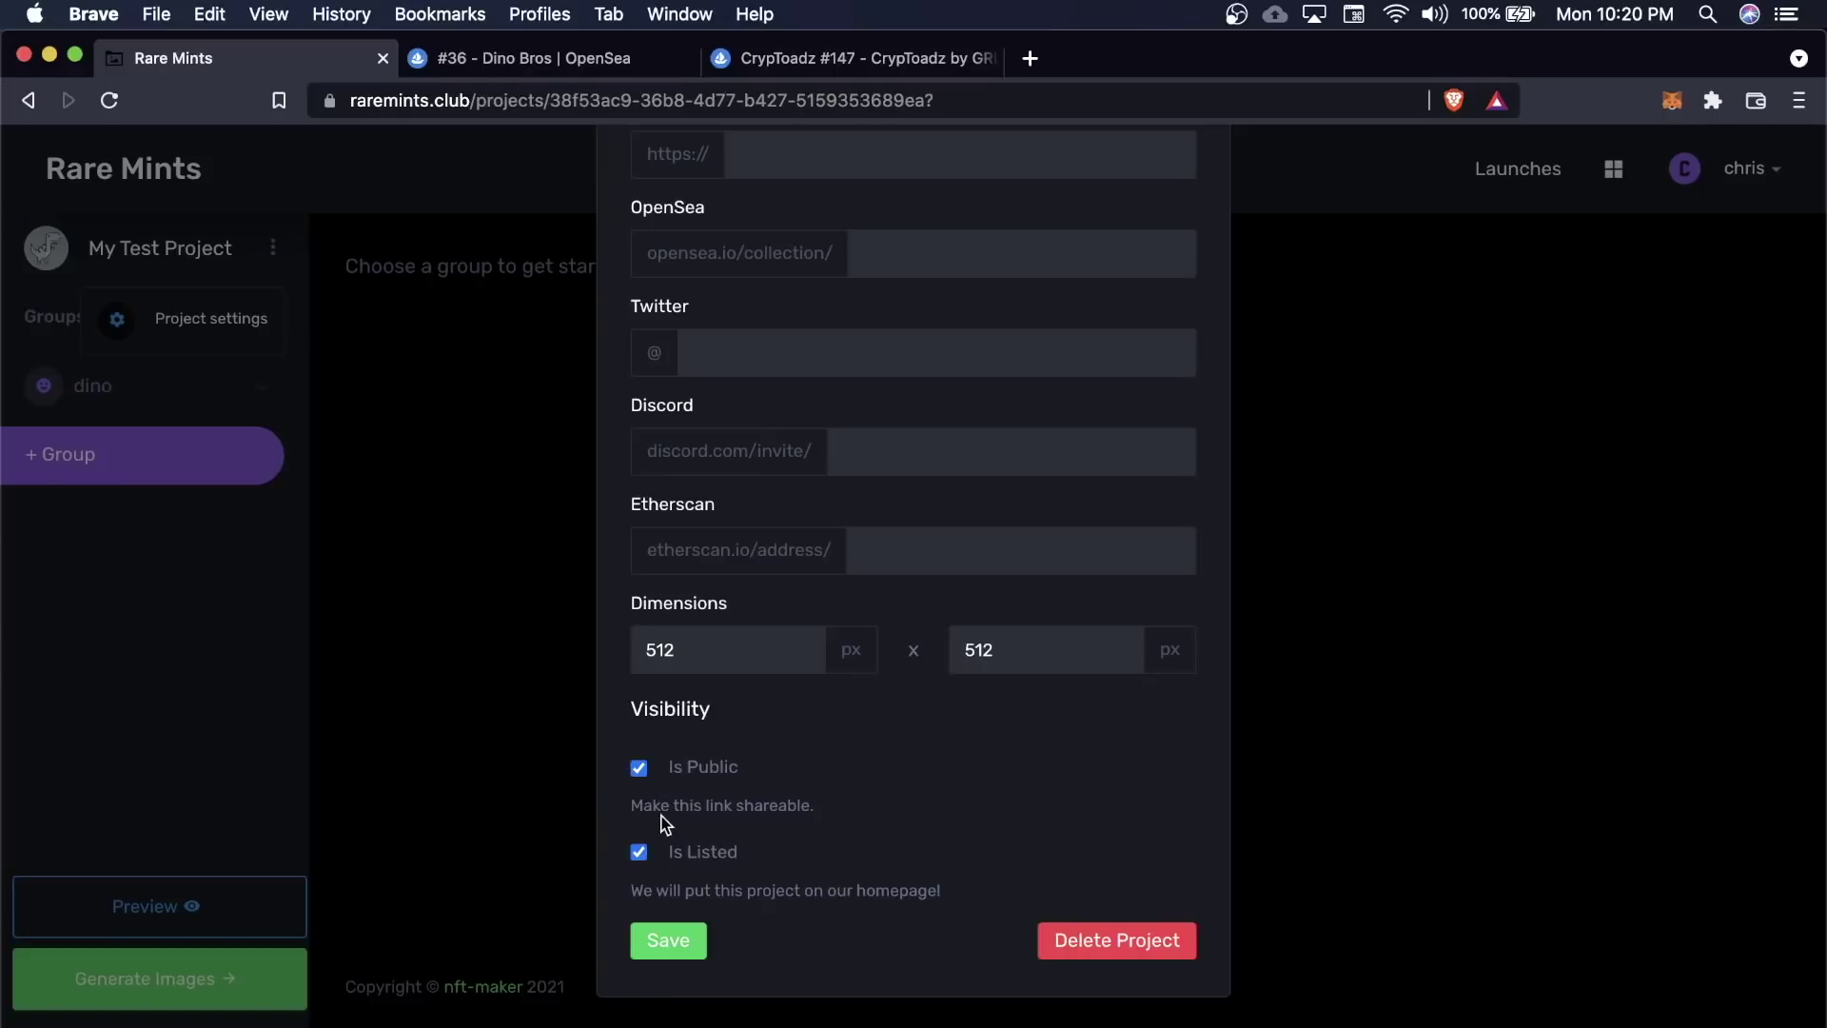
Glance at the OpenSea Dino Bros page, then come back to the Rare Mints settings
key(ctrl+Tab)
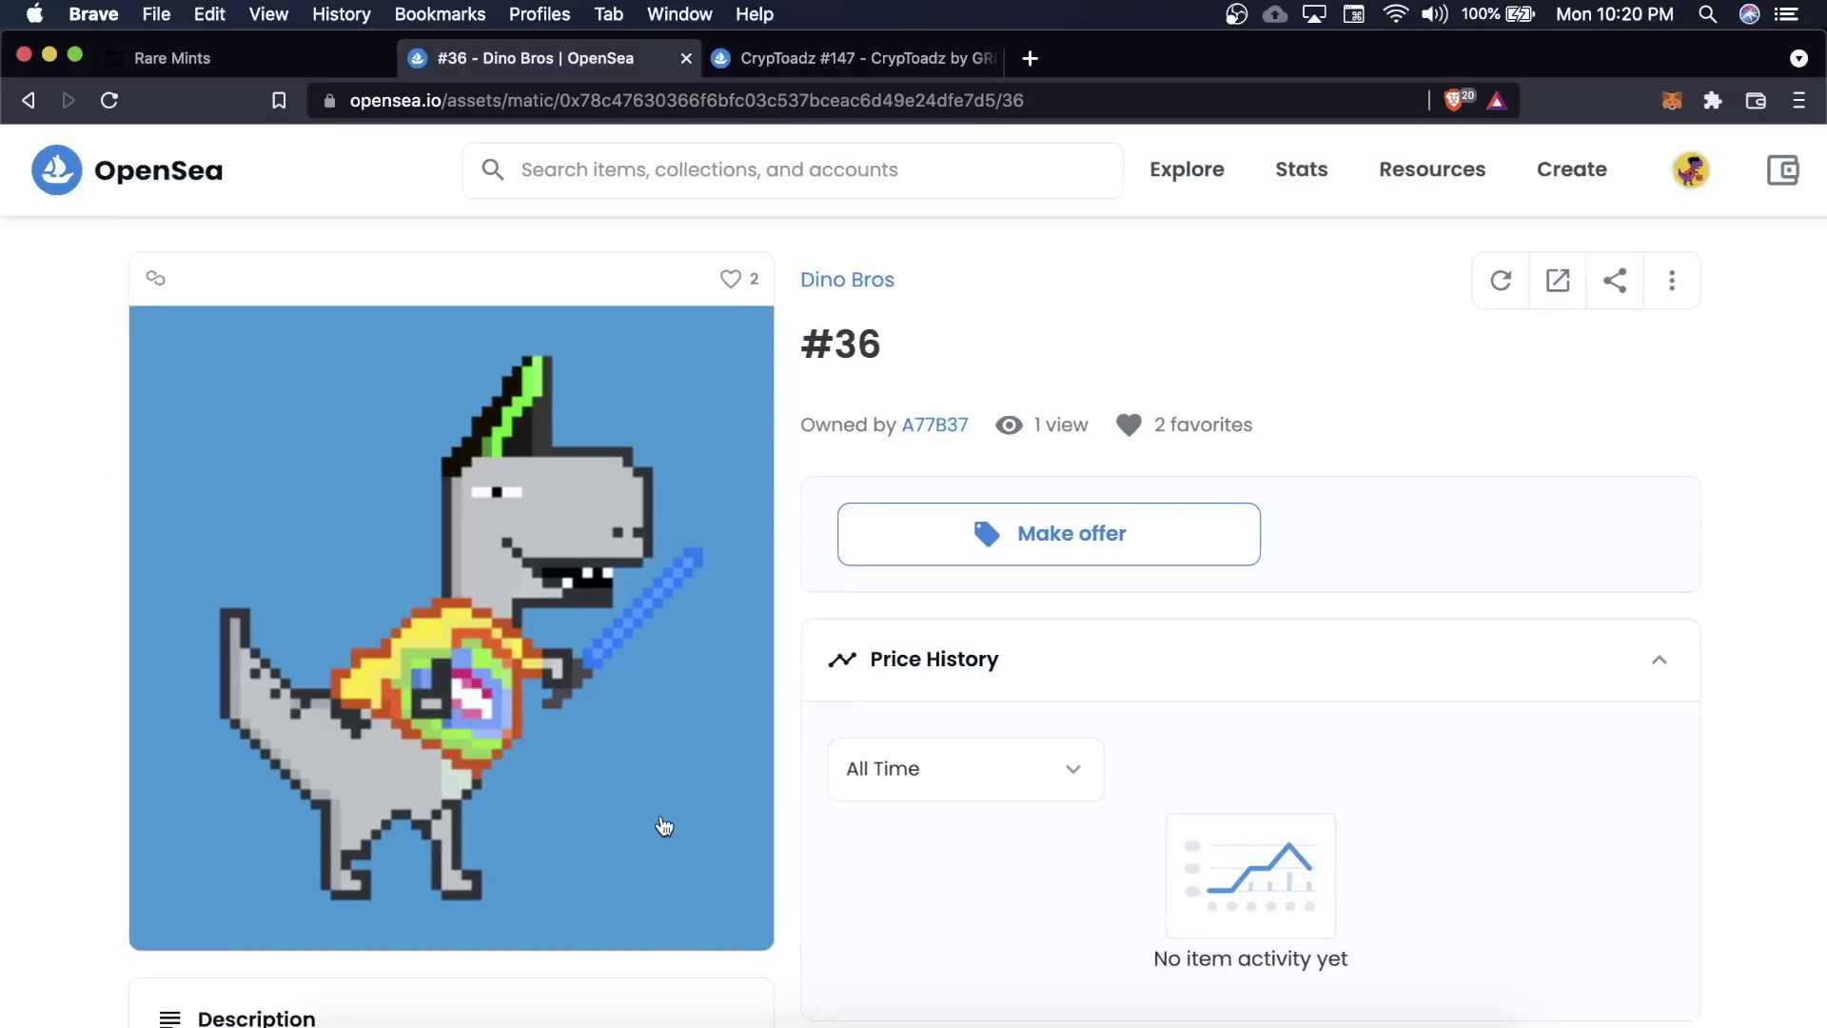
key(super+bracketleft)
key(ctrl+shift+Tab)
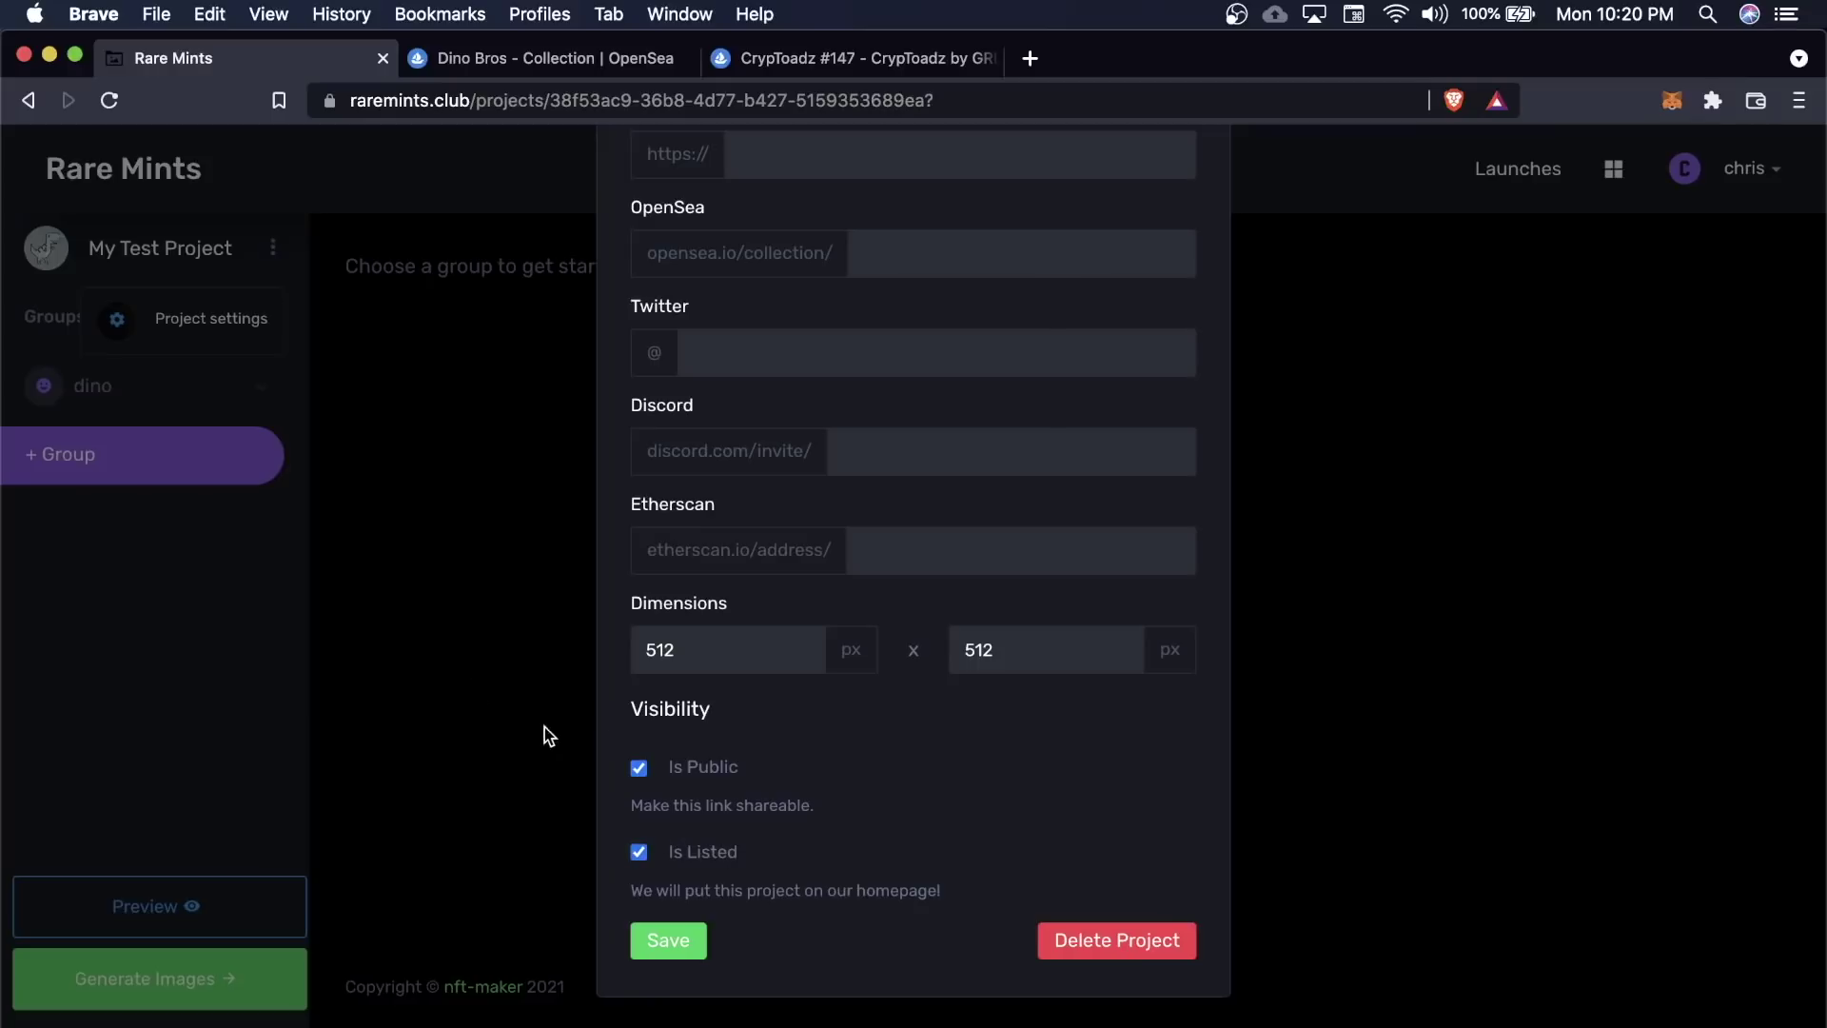
scroll(672, 795, up, 3)
Close the settings and open My Test Project (3 layers, 45 images) from the Projects list
click(518, 734)
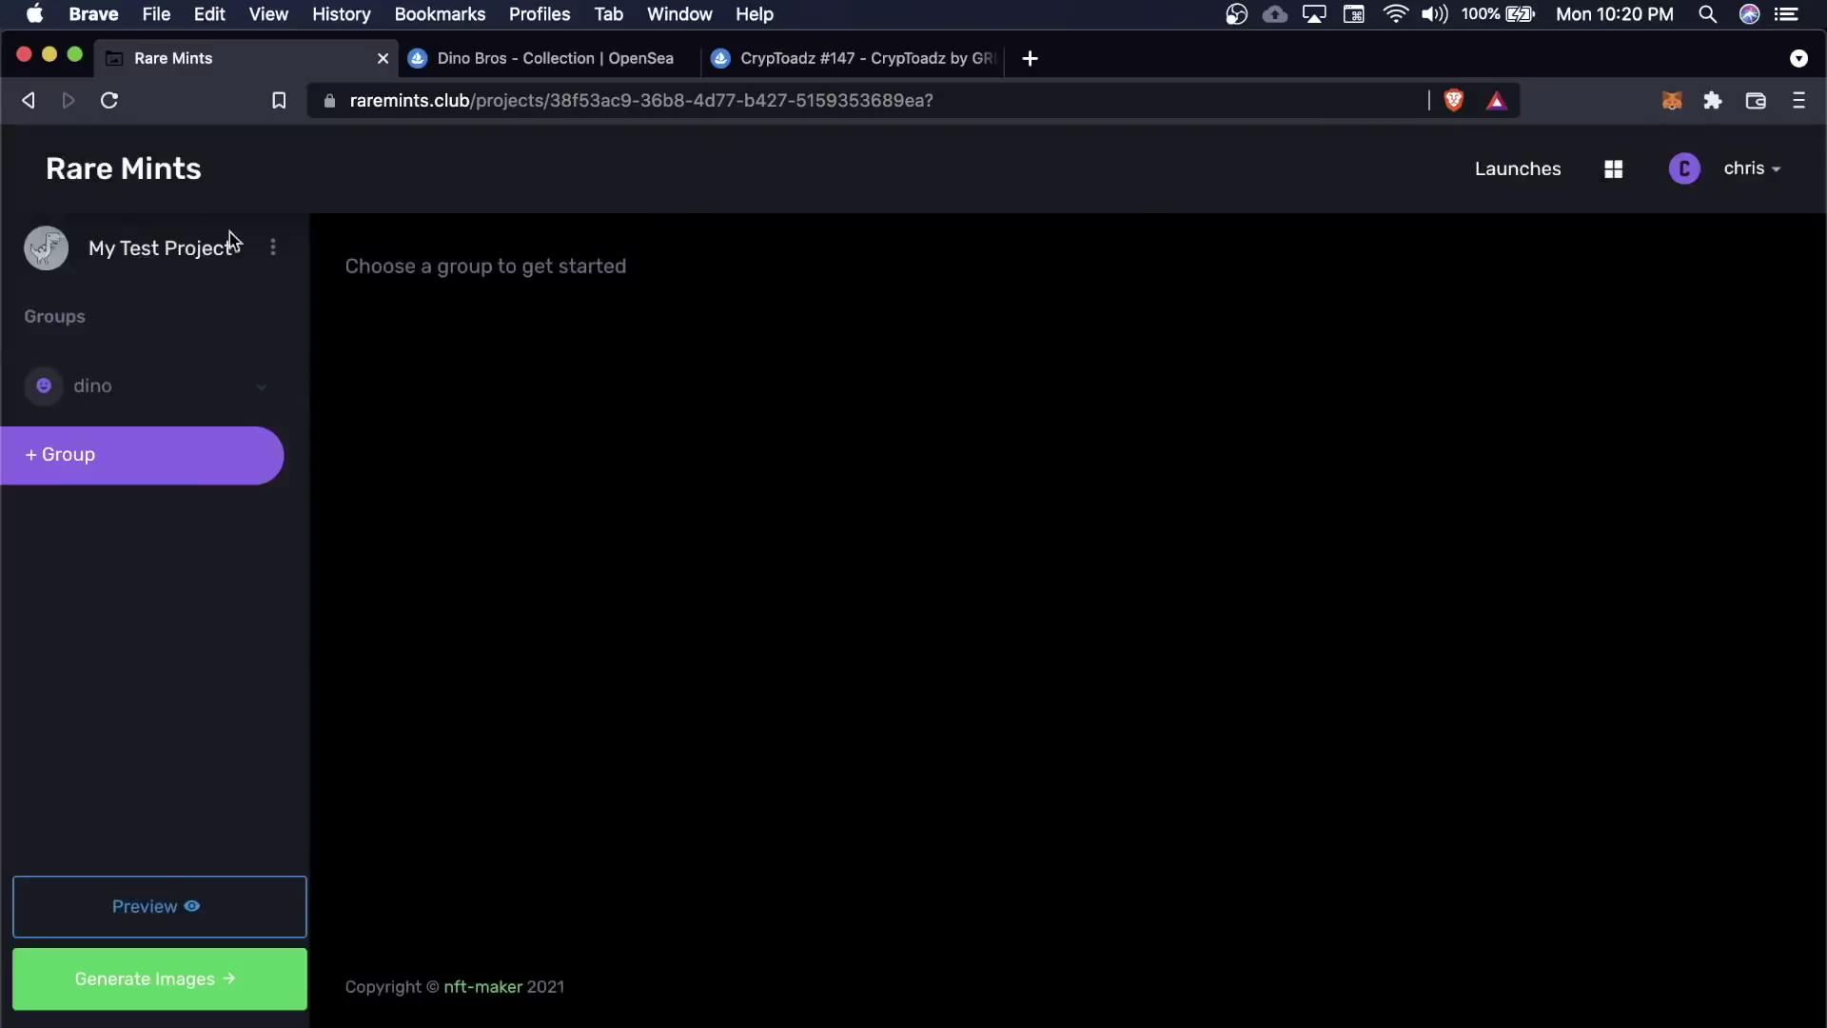
click(185, 170)
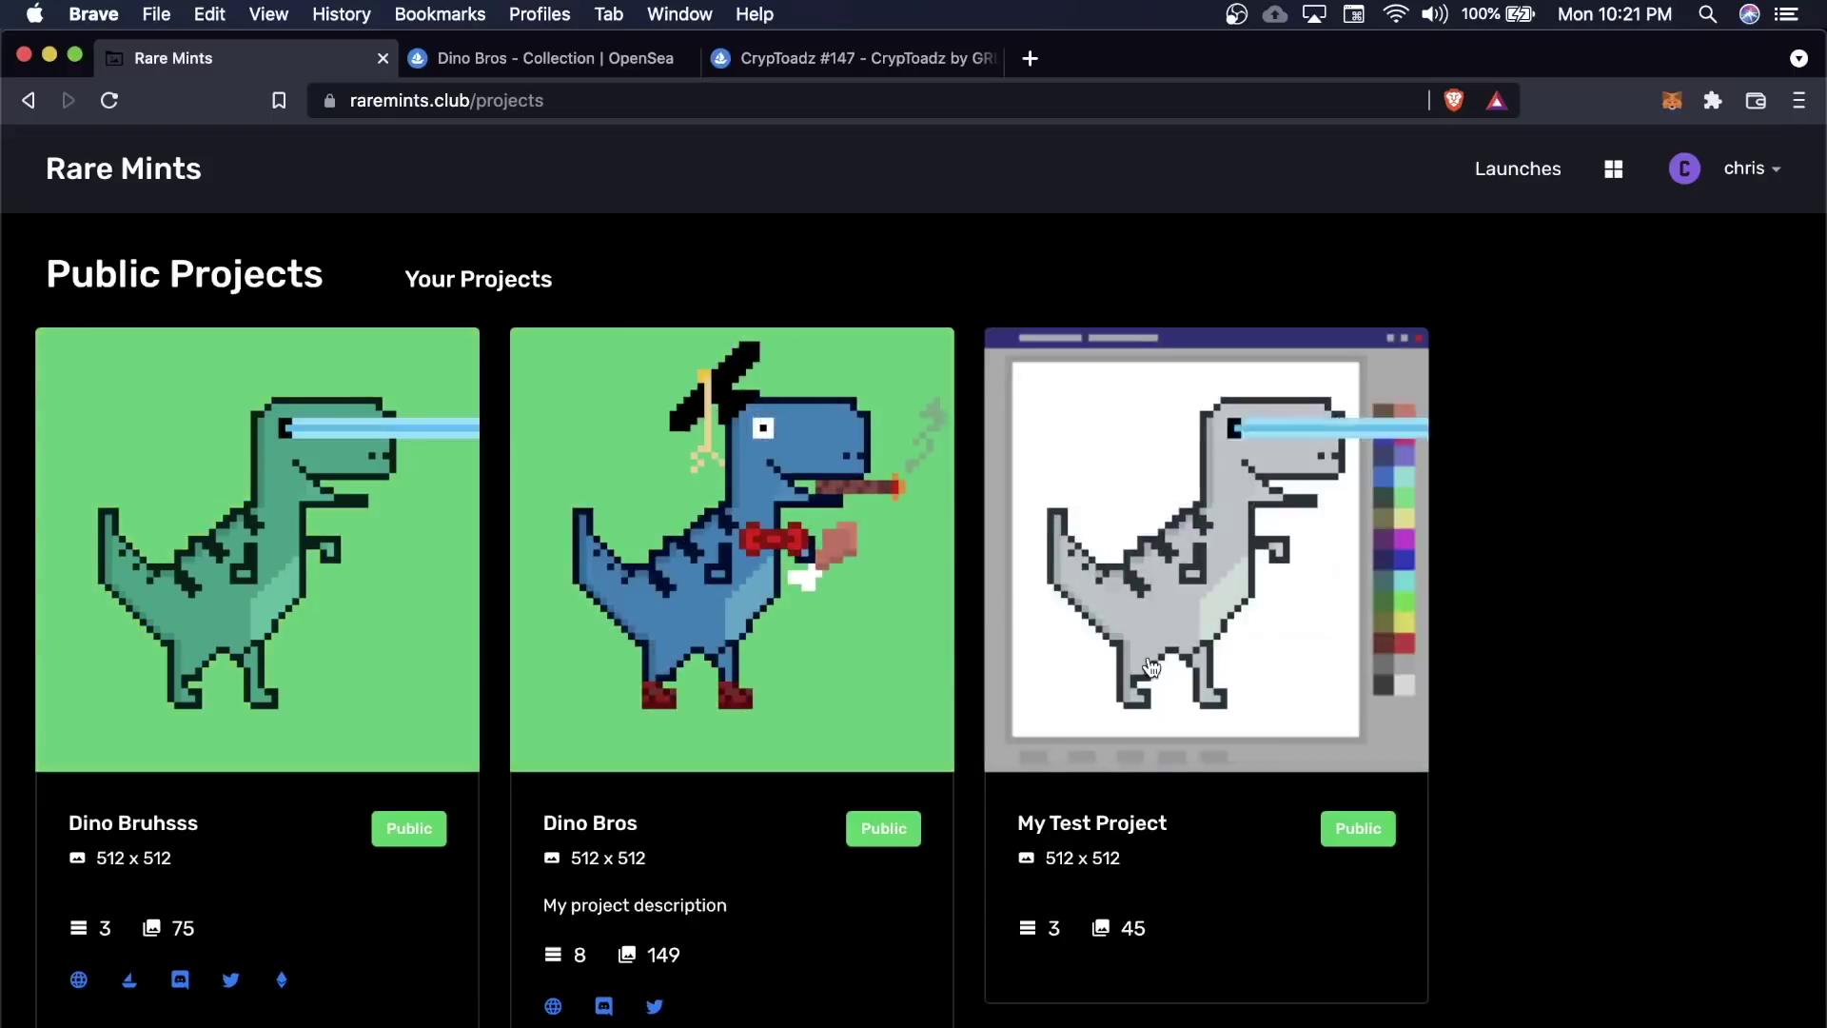
scroll(1482, 917, down, 3)
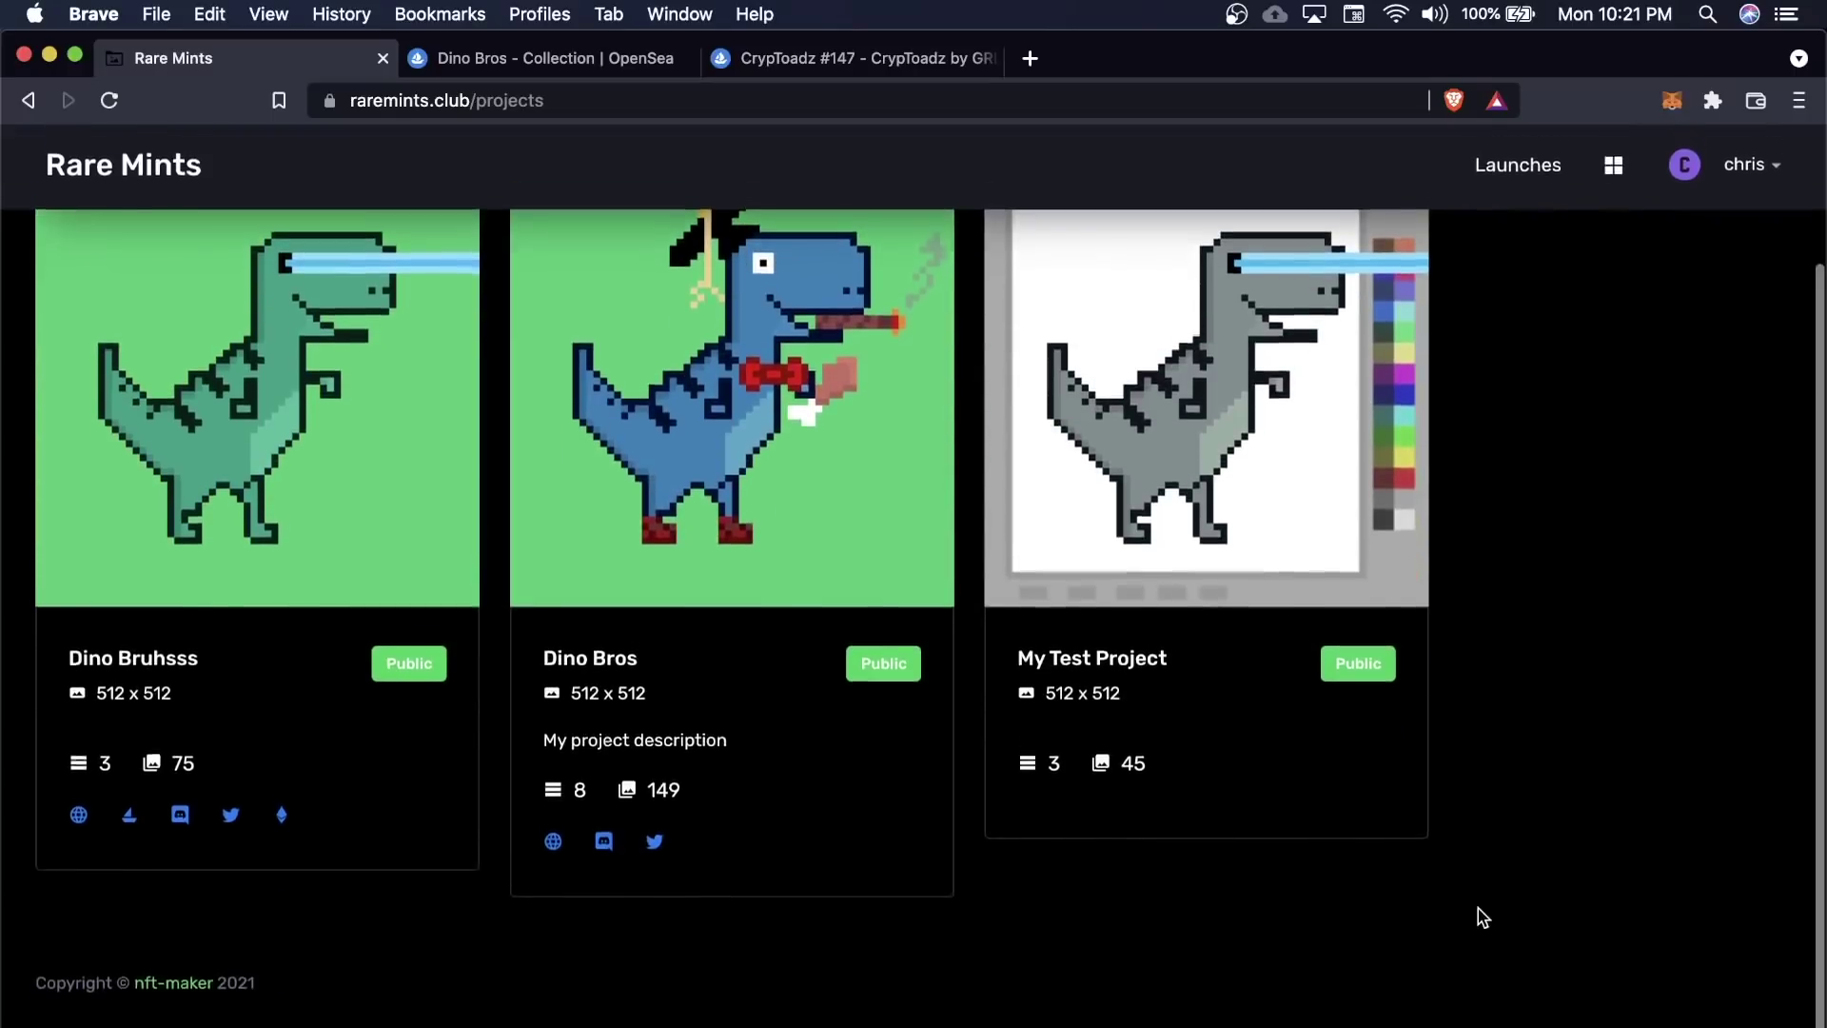
click(1128, 677)
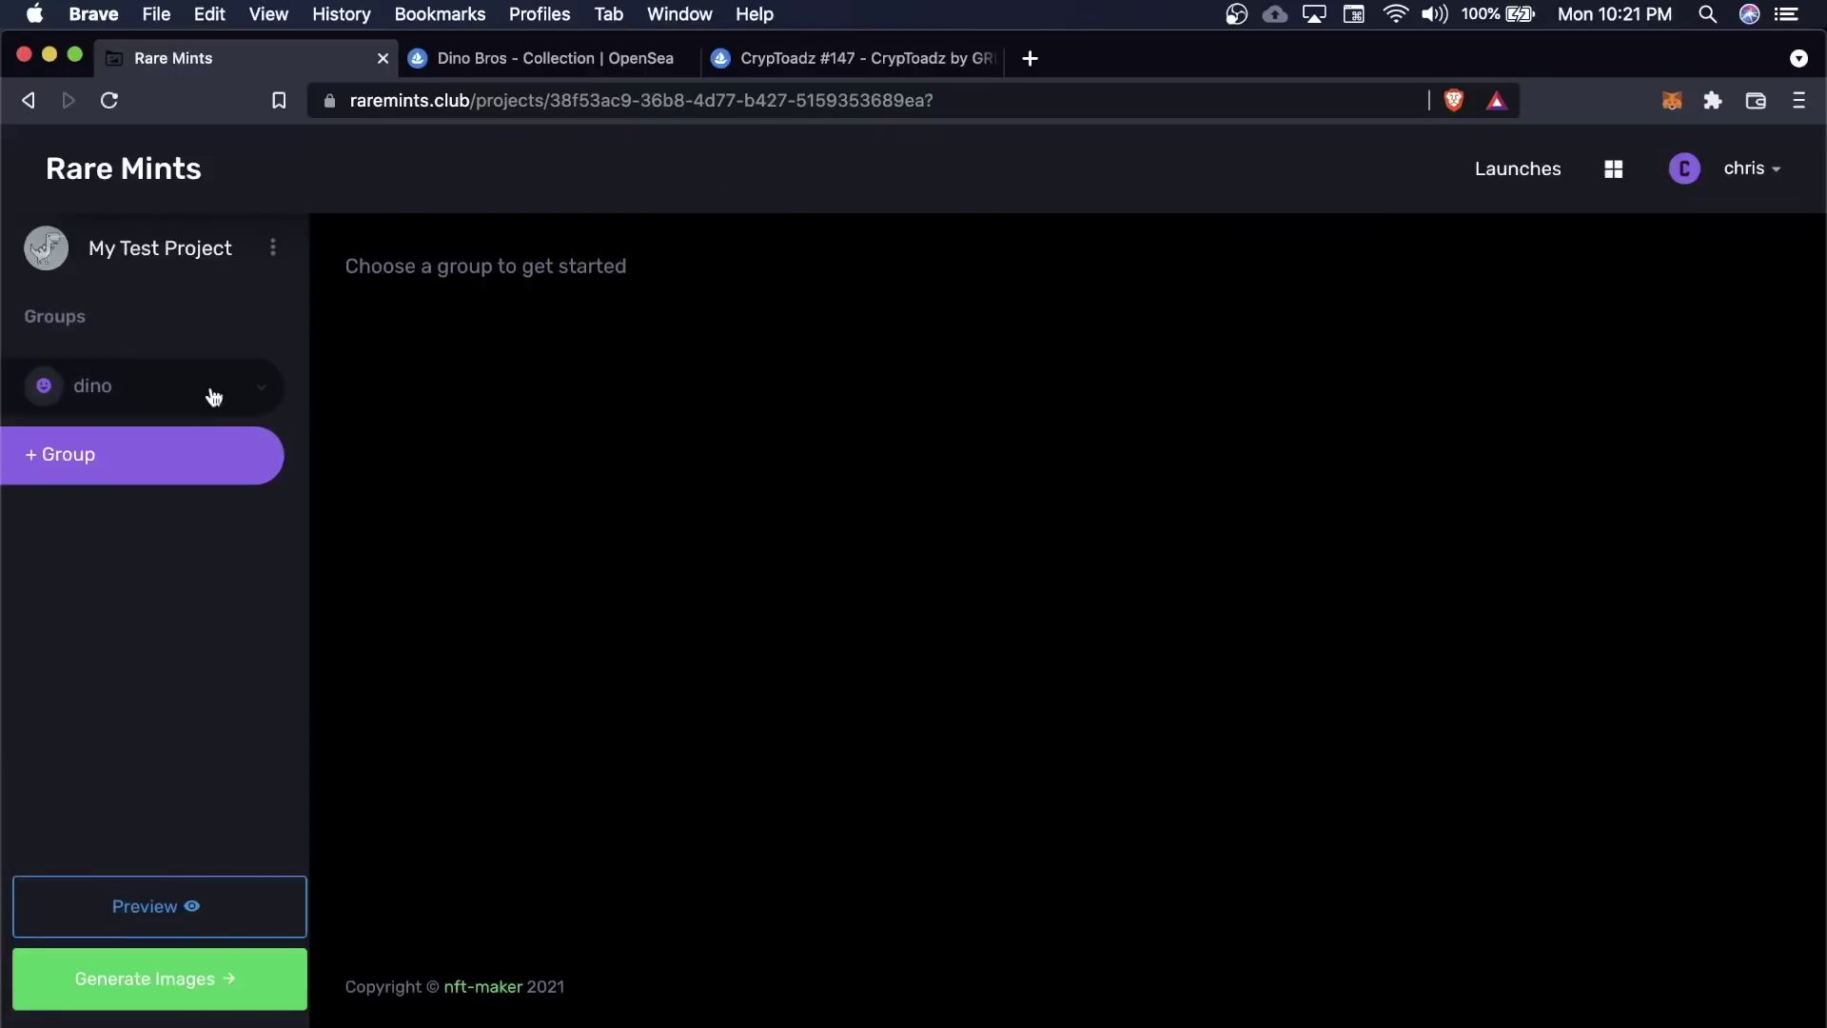
Expand the dino group and browse its backgrounds, bodies and eyes layers
click(142, 385)
click(121, 445)
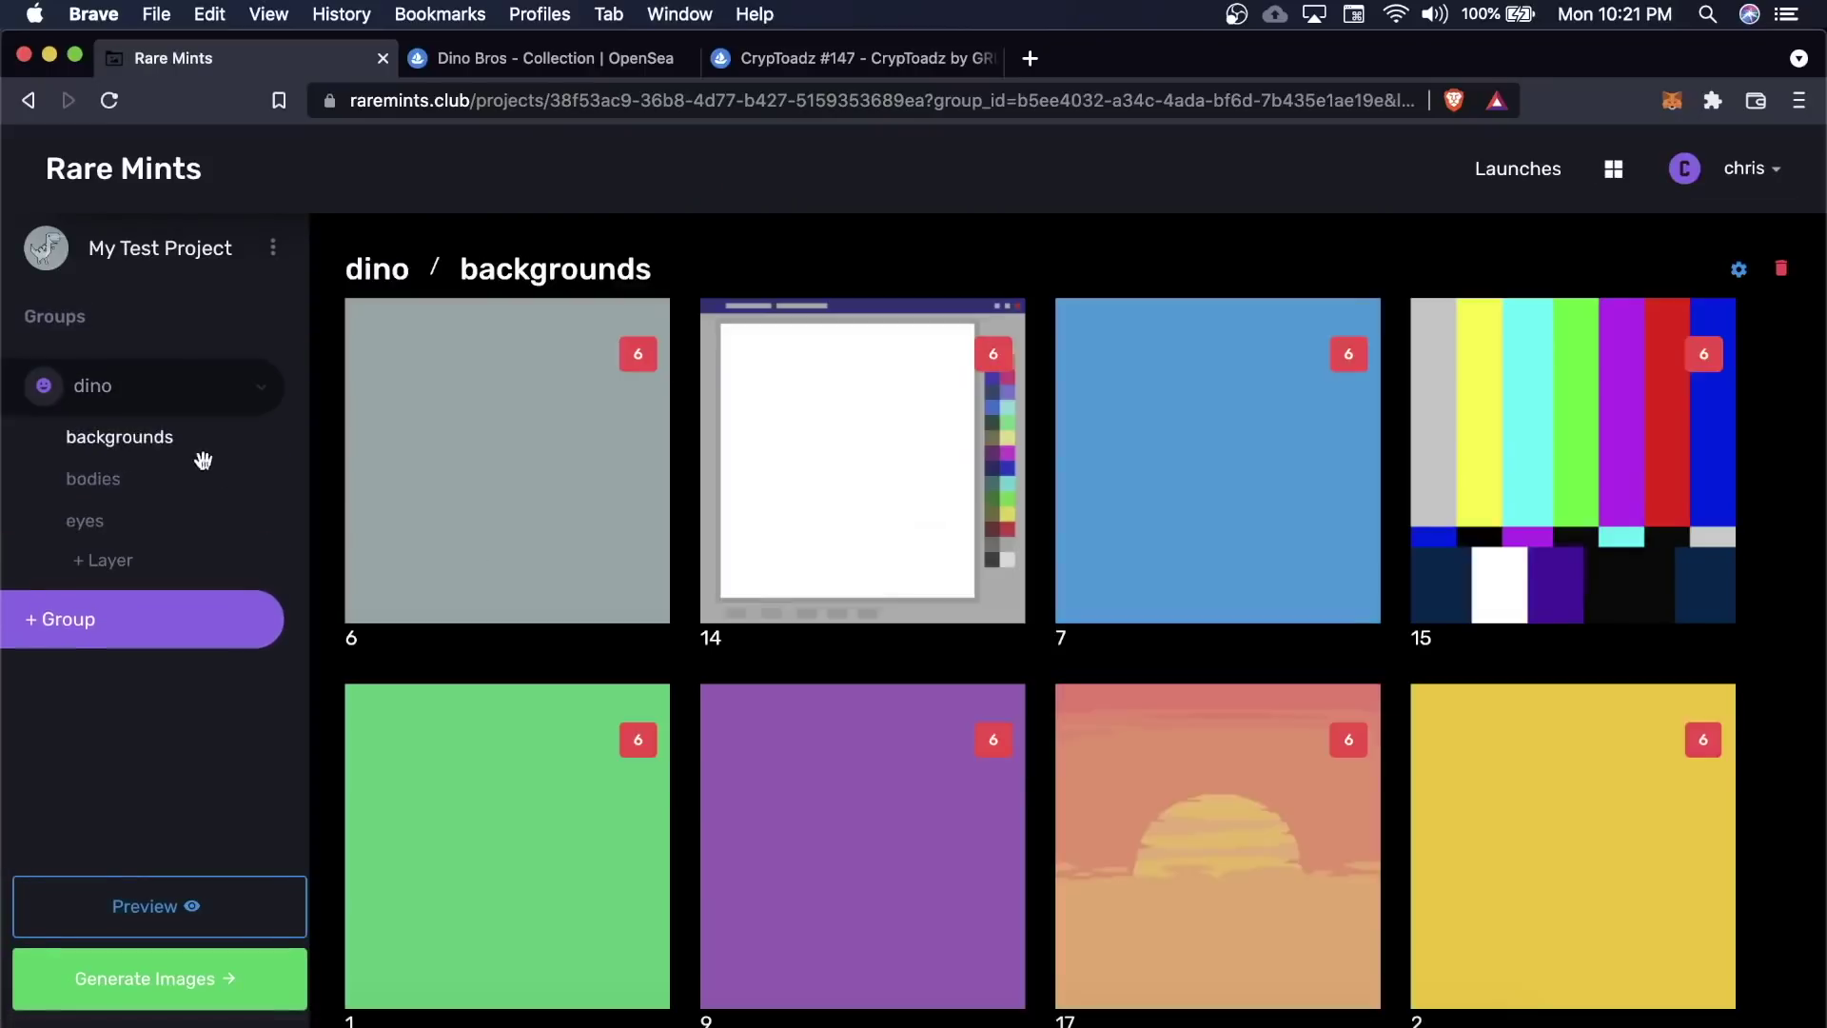
click(105, 478)
click(92, 526)
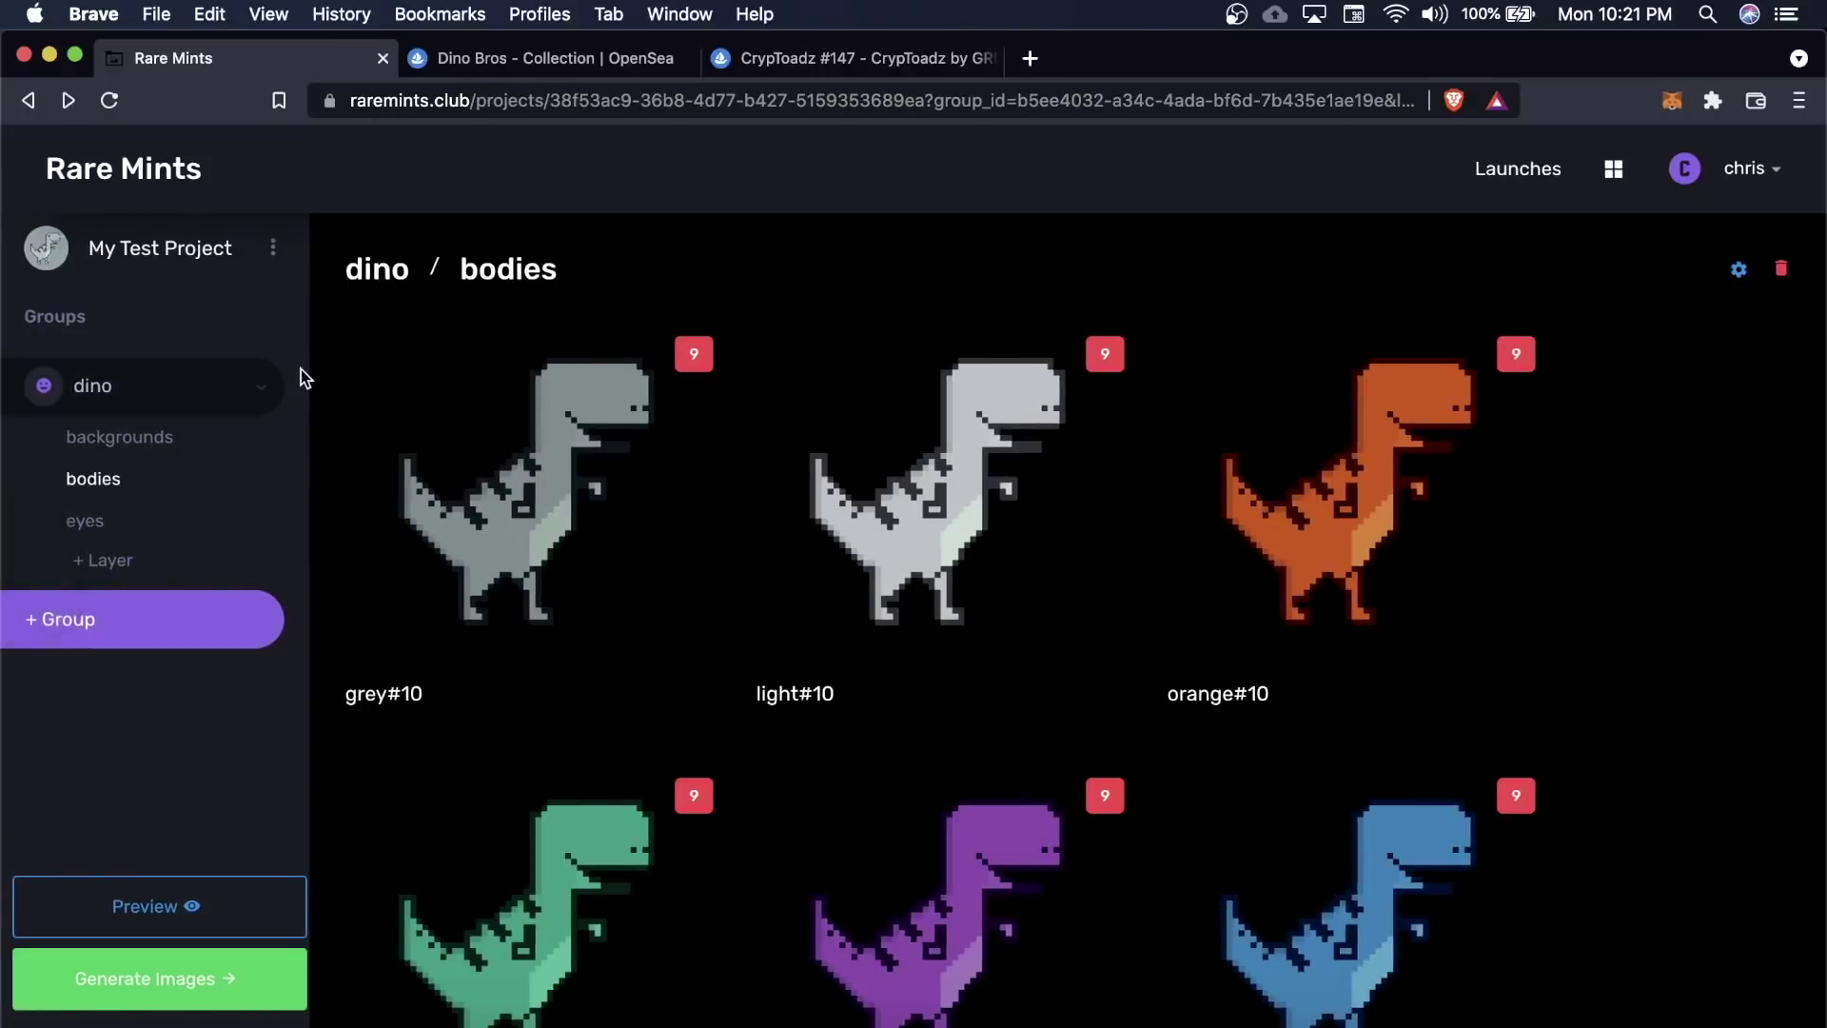
Enter the Twitter handle 'dinobrosnft' in Project settings and save
click(273, 247)
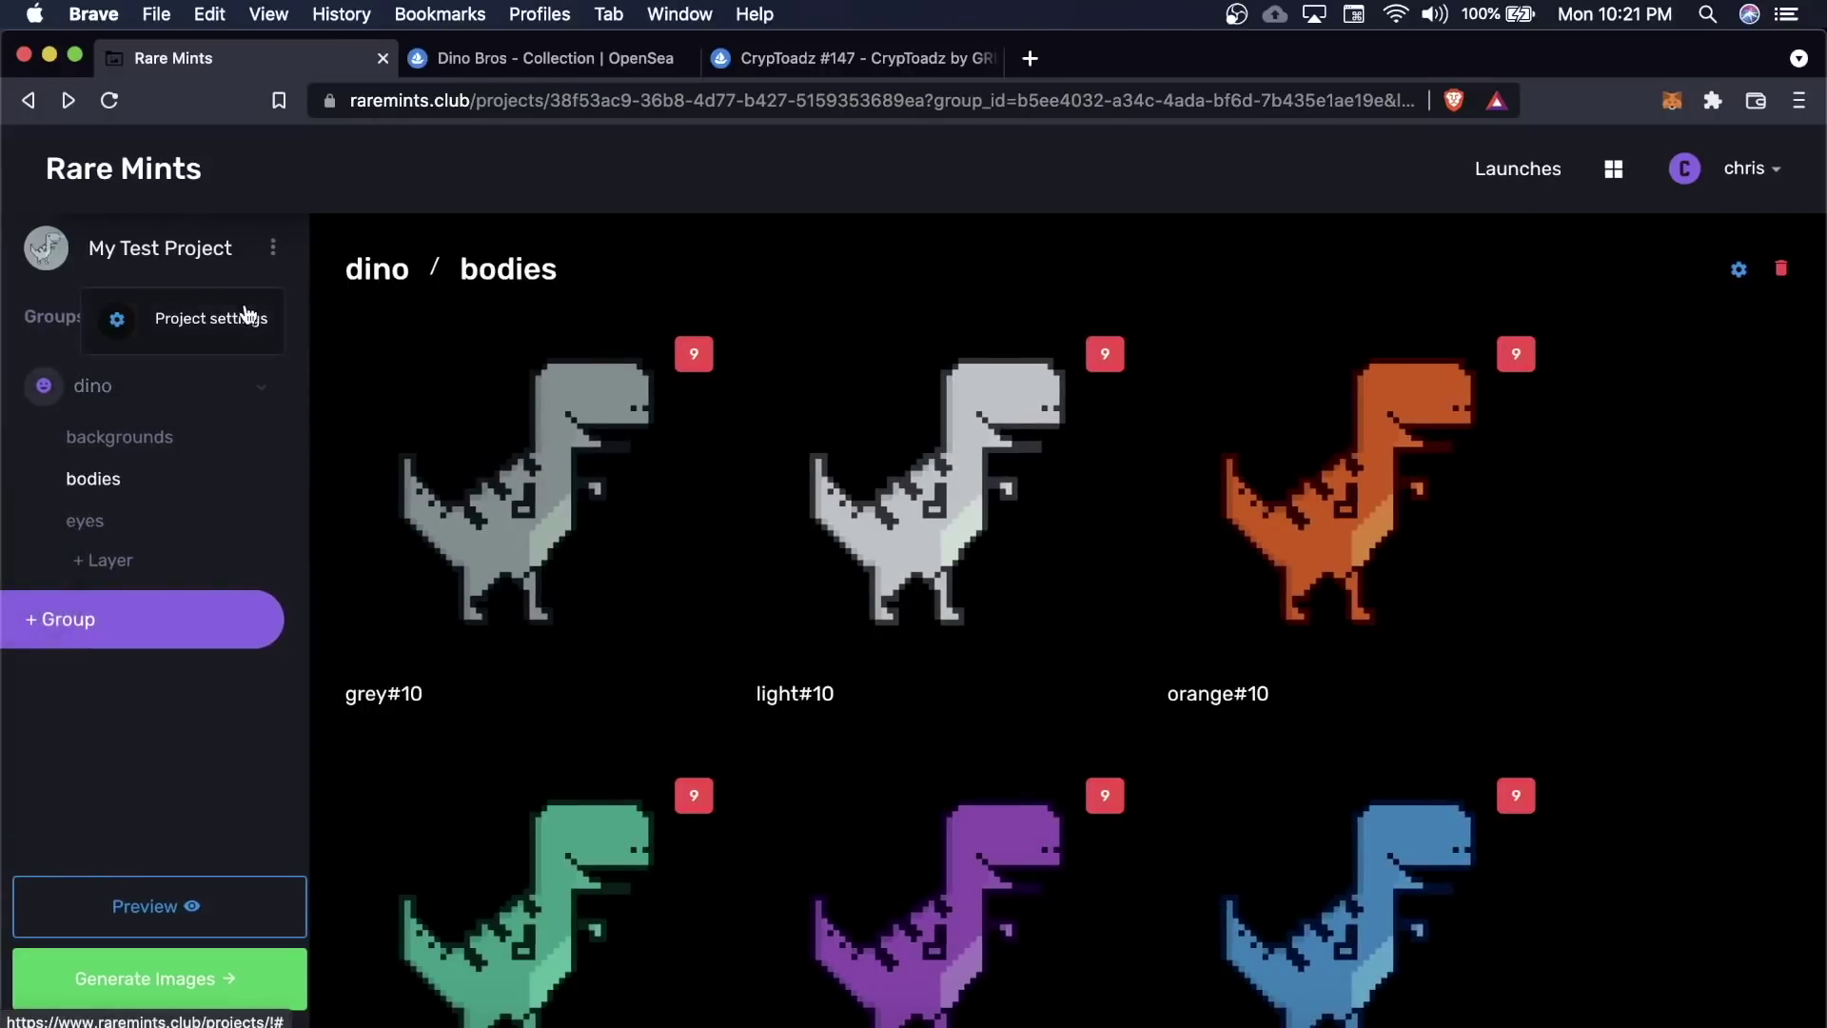
click(198, 320)
click(901, 502)
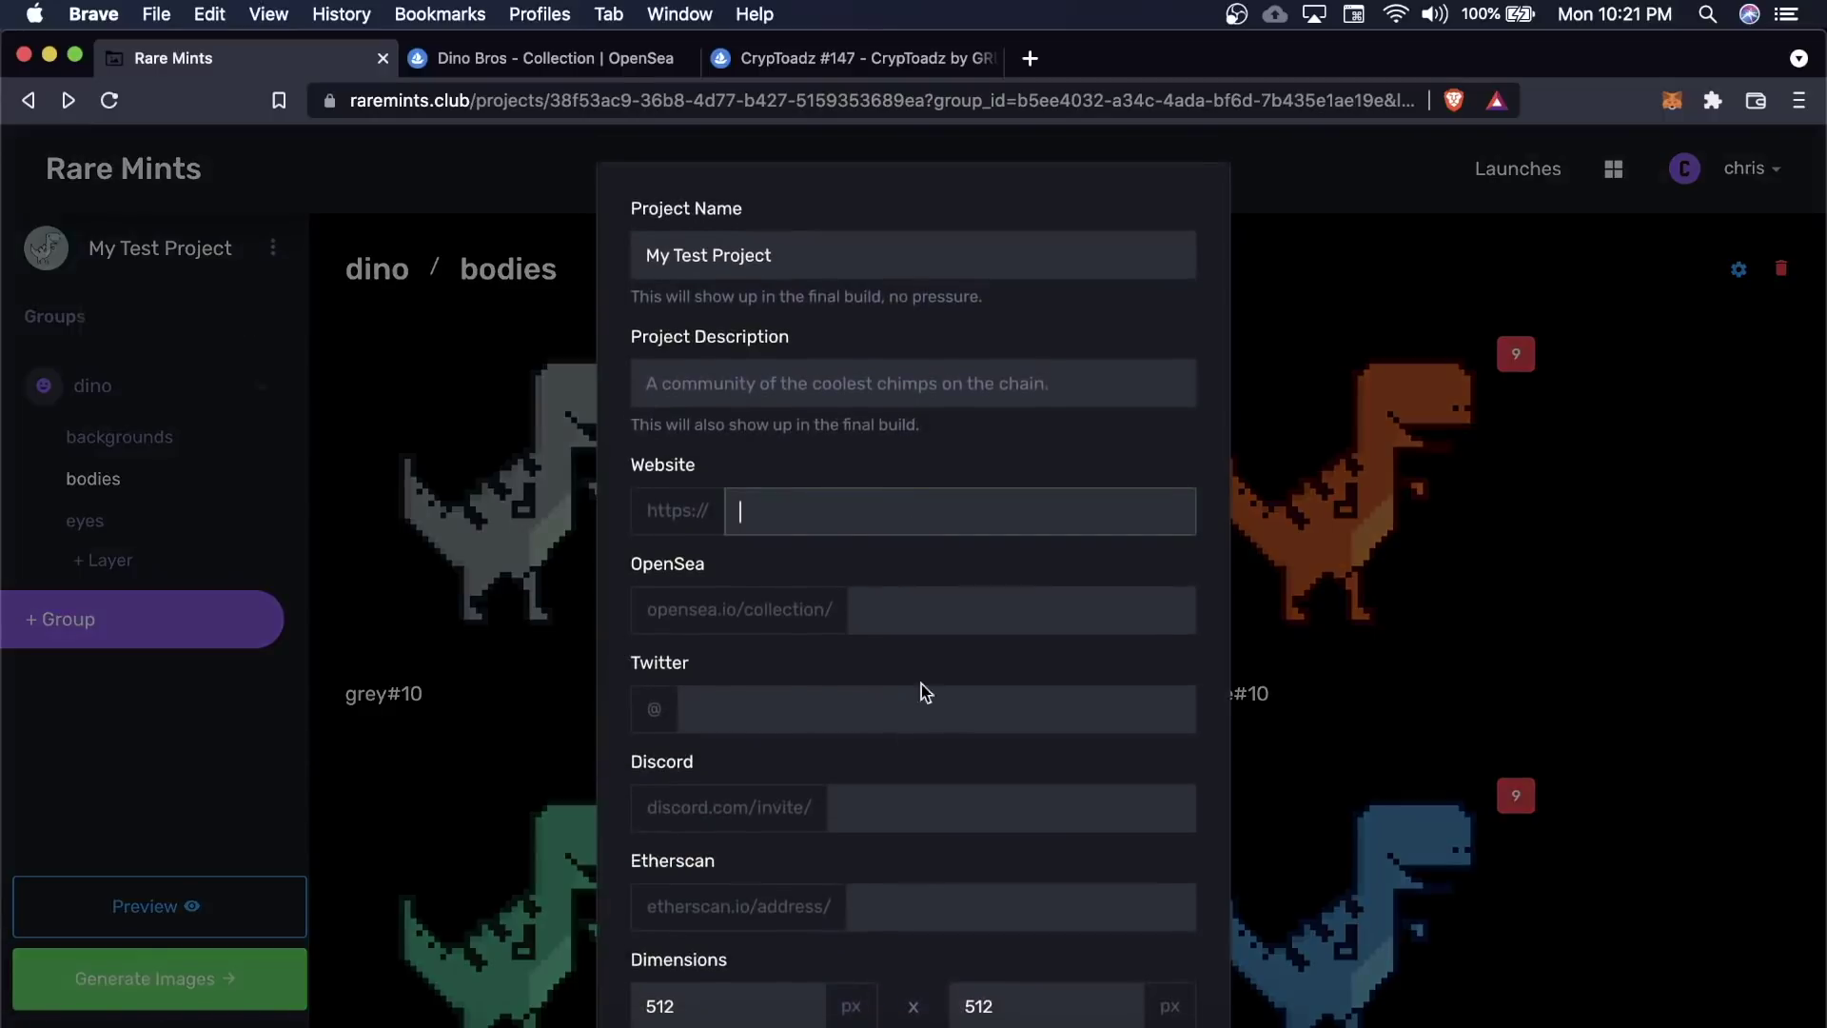
click(891, 712)
text(dinos)
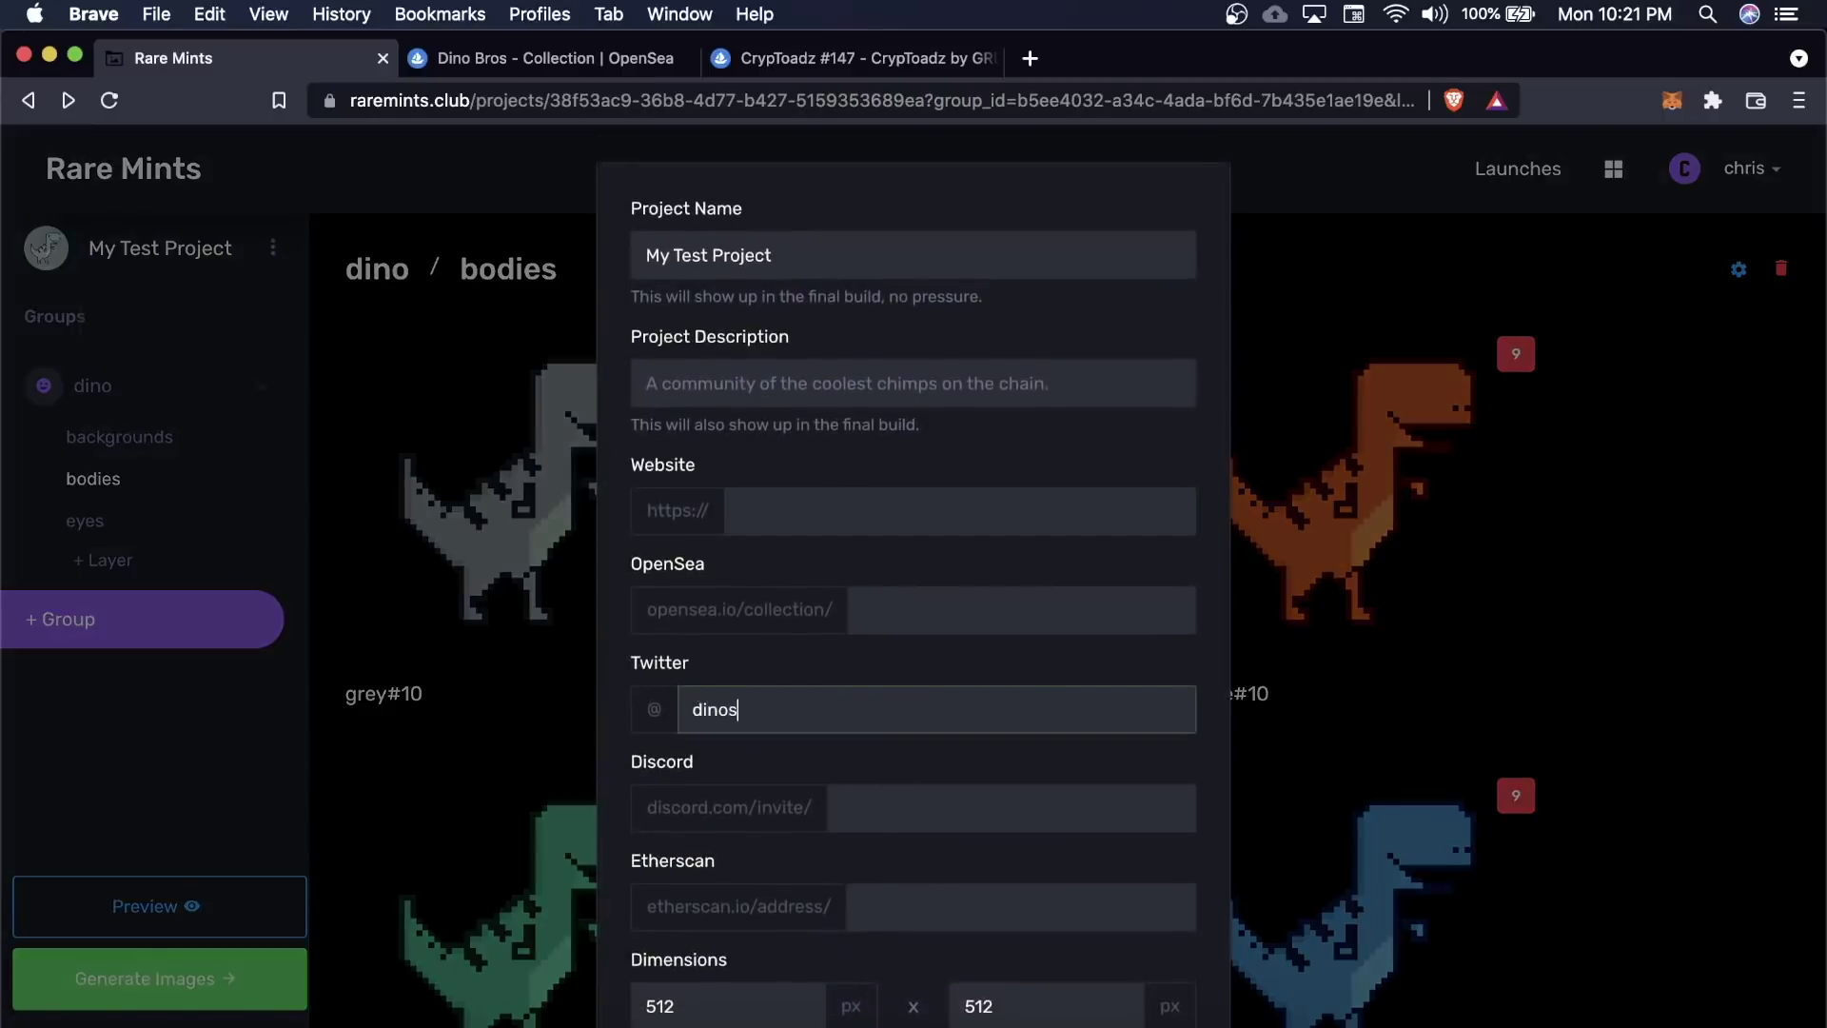
key(BackSpace)
text(brosnft)
scroll(889, 701, down, 2)
scroll(889, 701, down, 5)
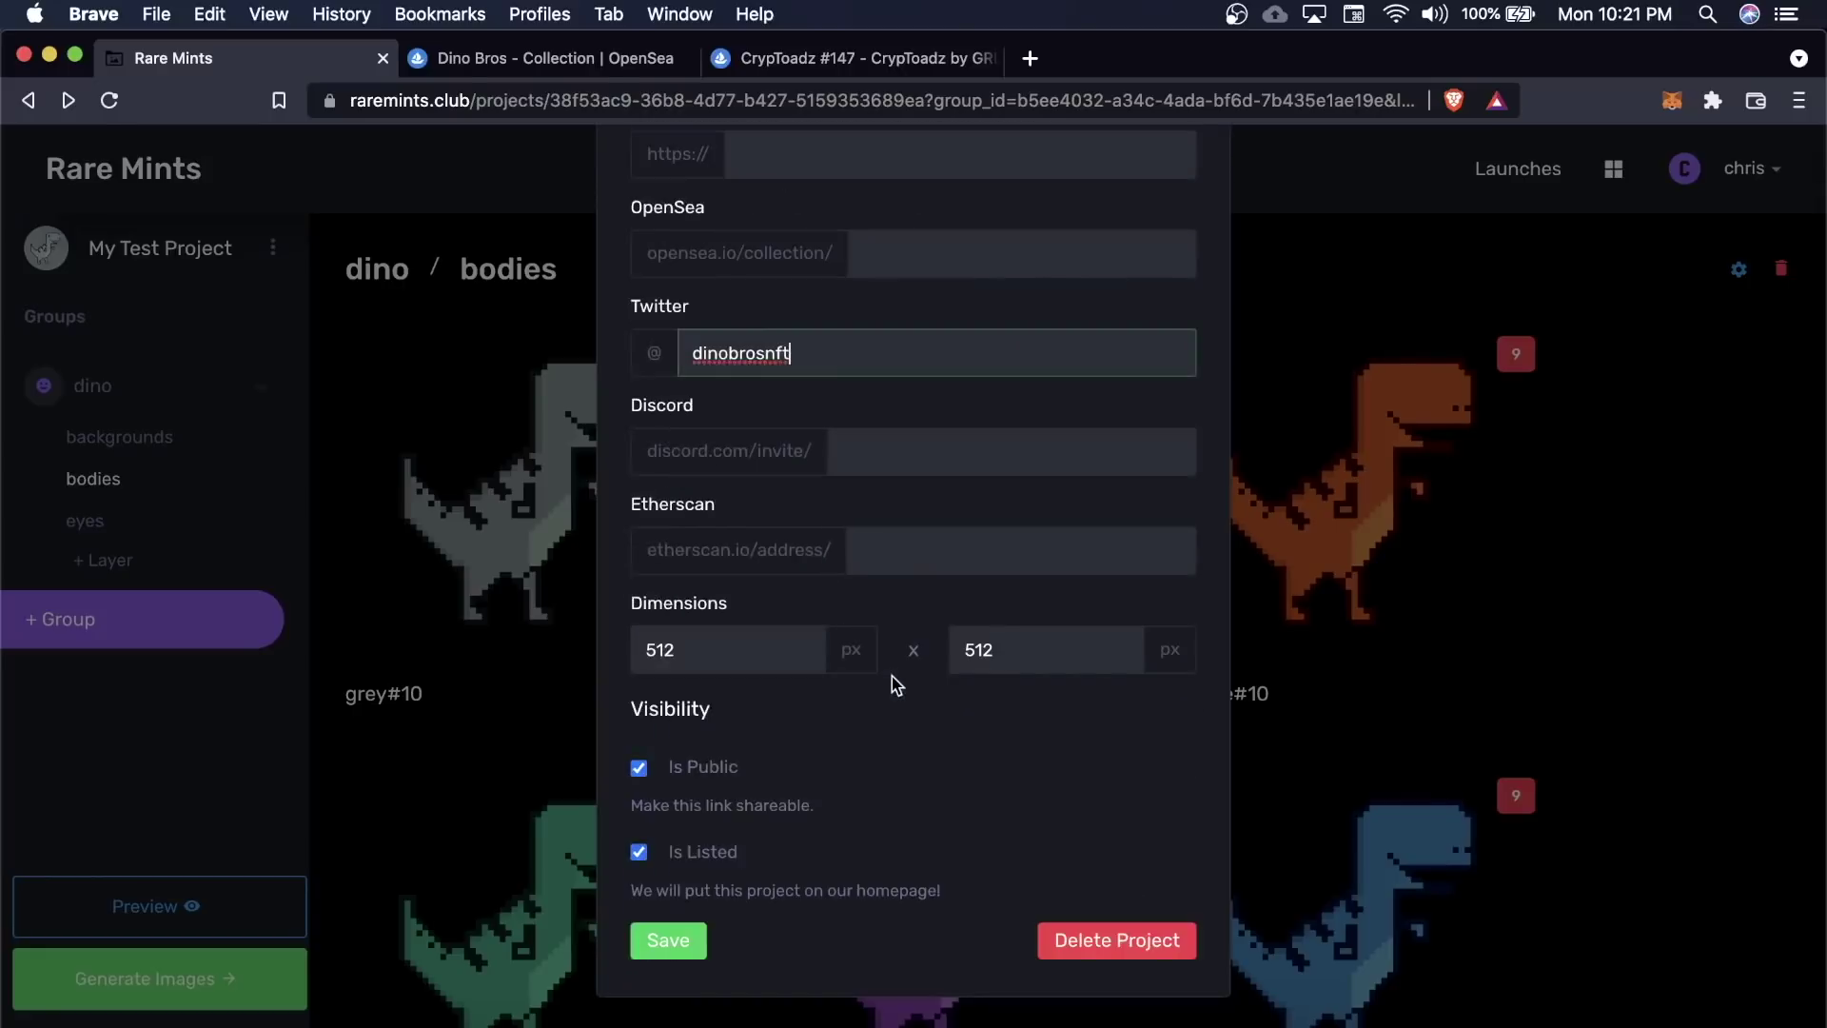
click(667, 942)
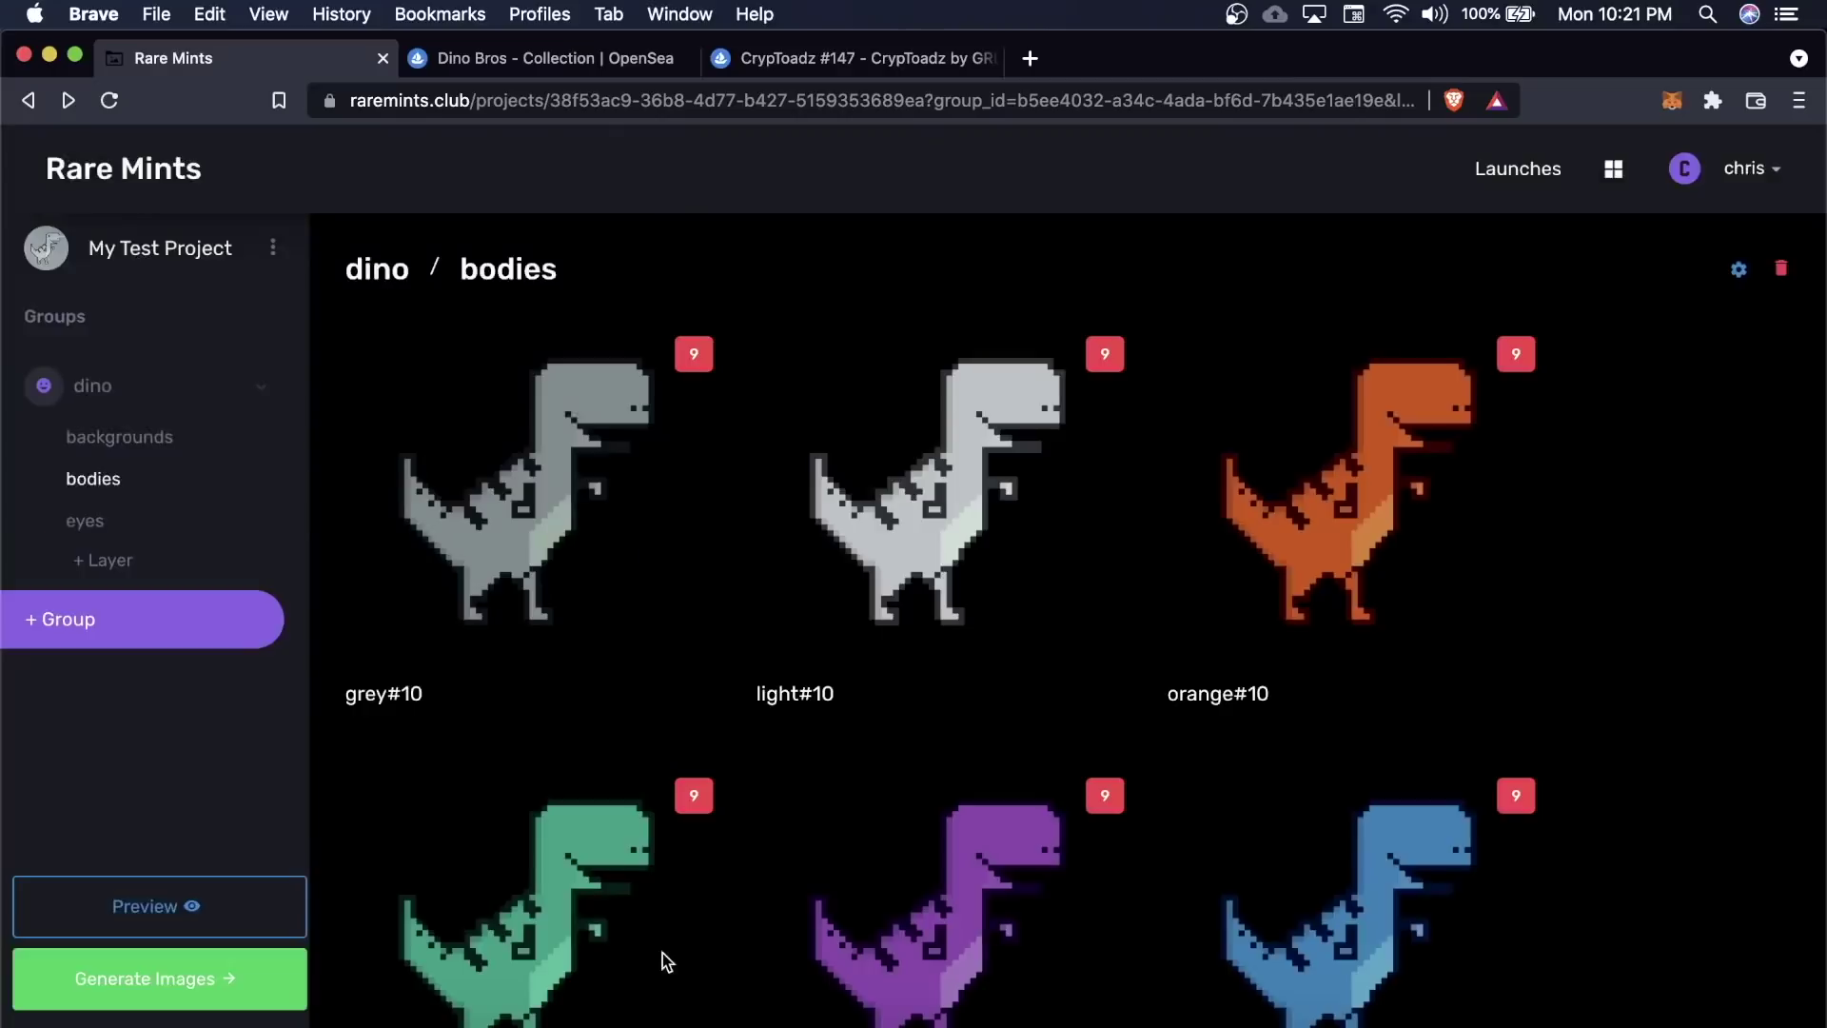
Return to the Projects list and reopen My Test Project to see its new Twitter link
click(167, 171)
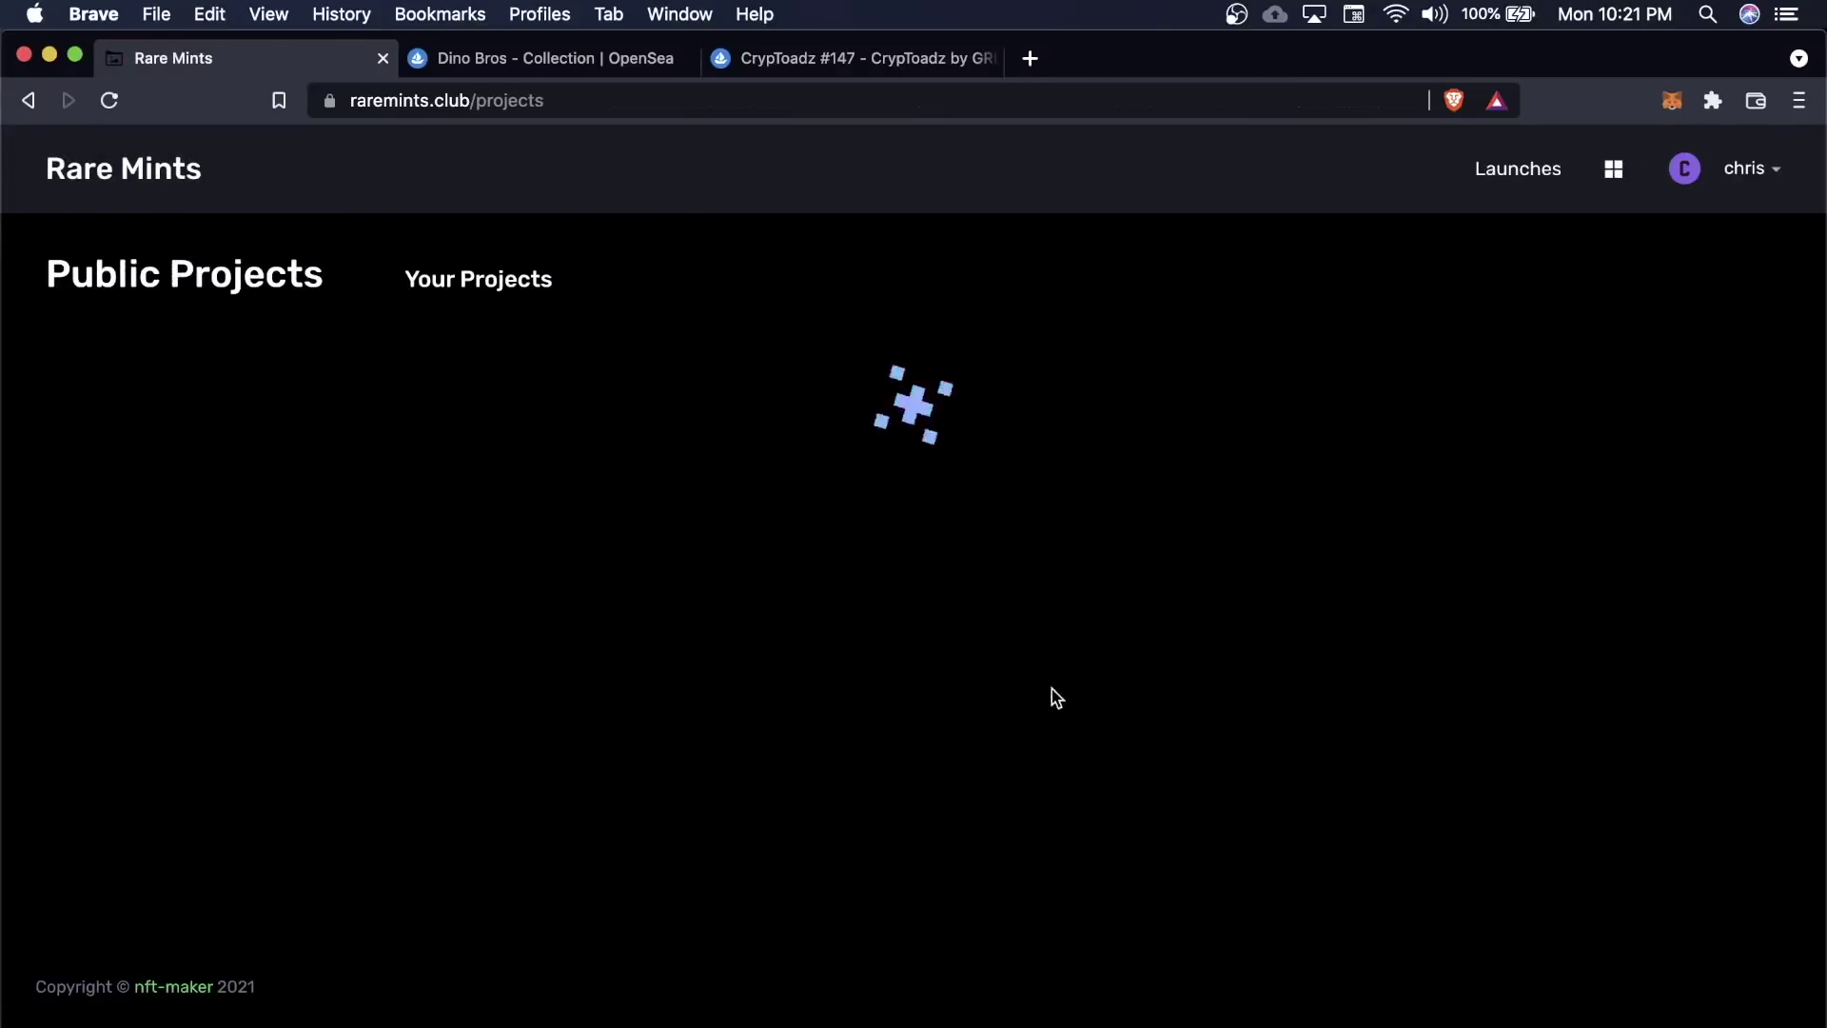
scroll(1053, 698, down, 2)
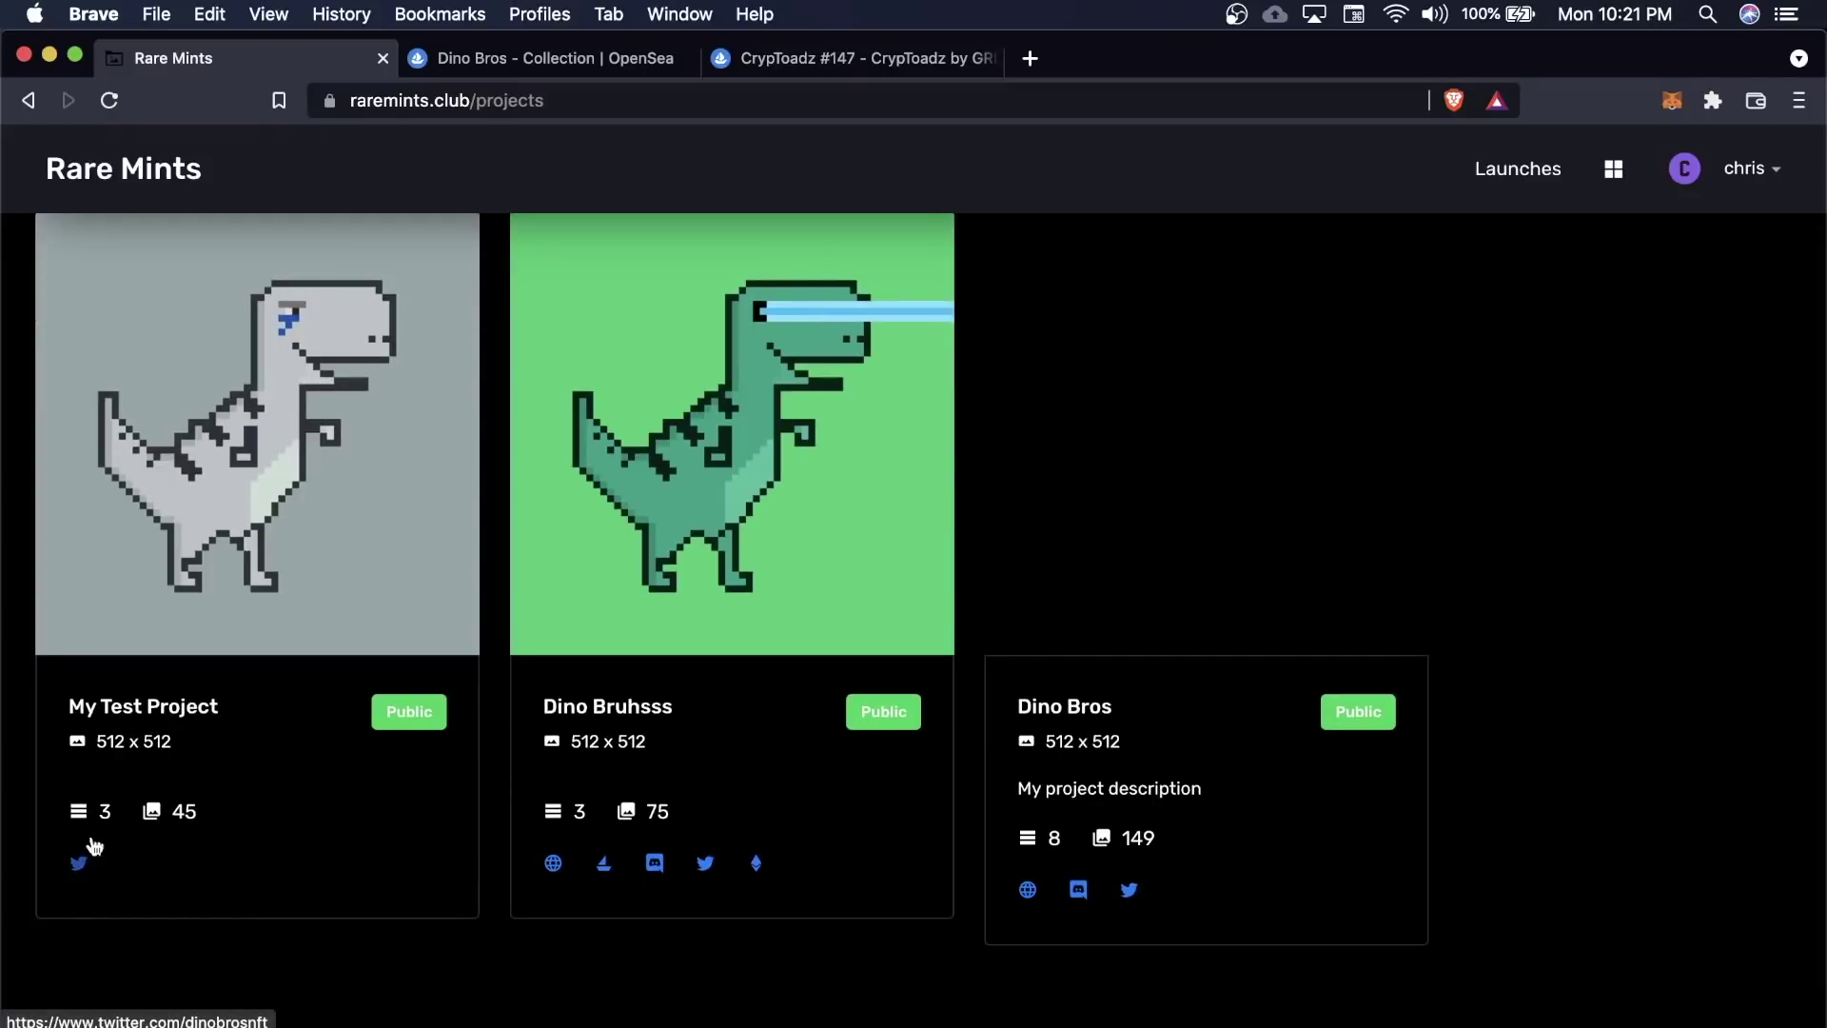
click(162, 703)
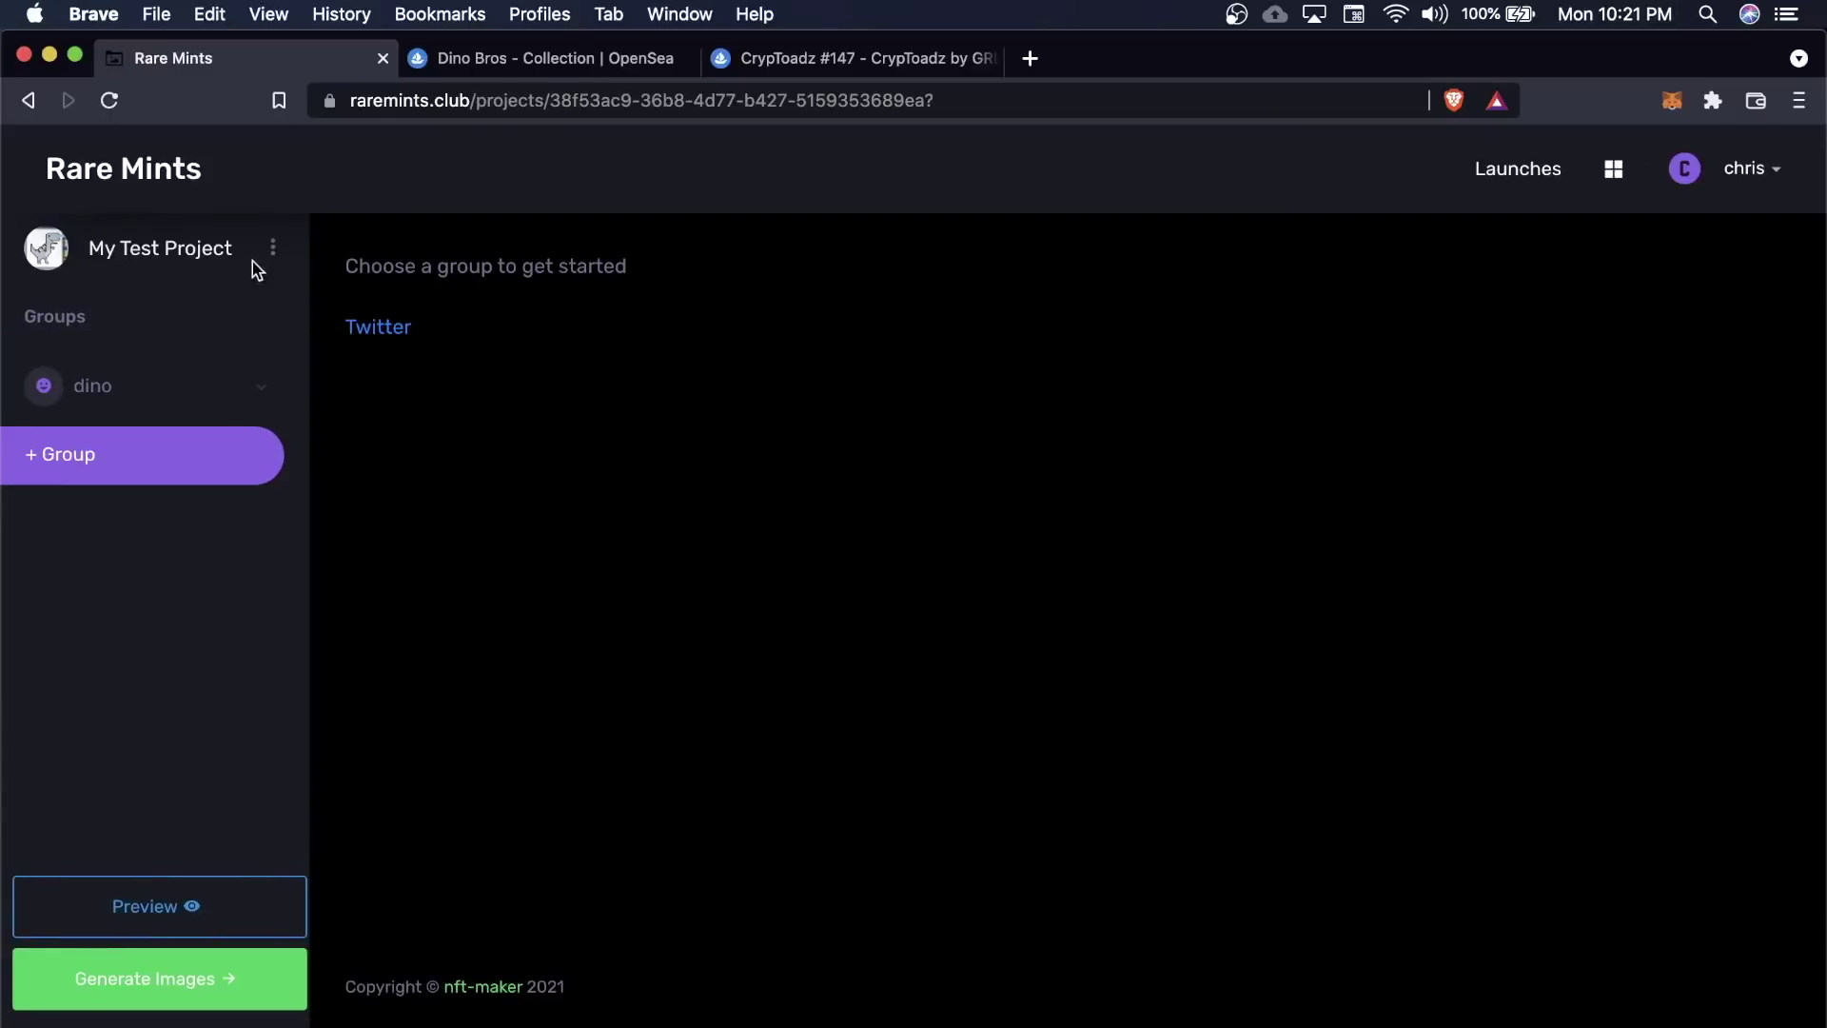
click(271, 255)
click(247, 336)
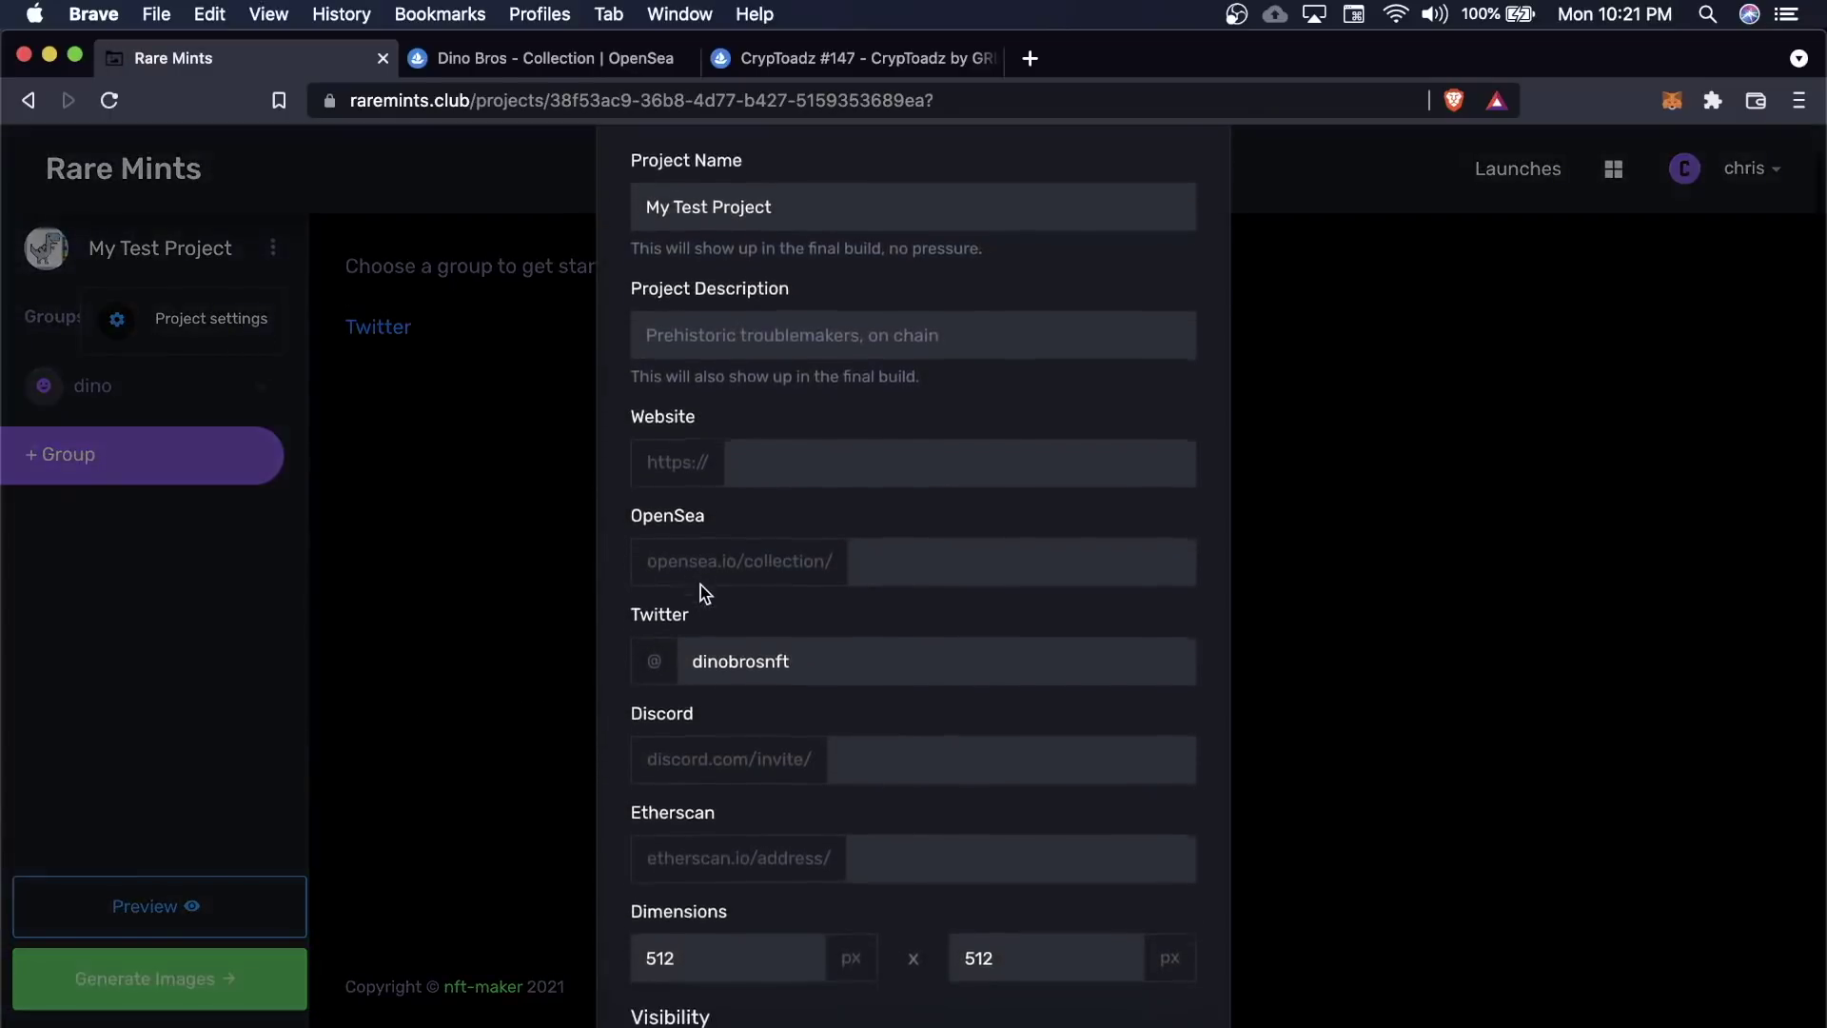
double_click(672, 519)
double_click(666, 415)
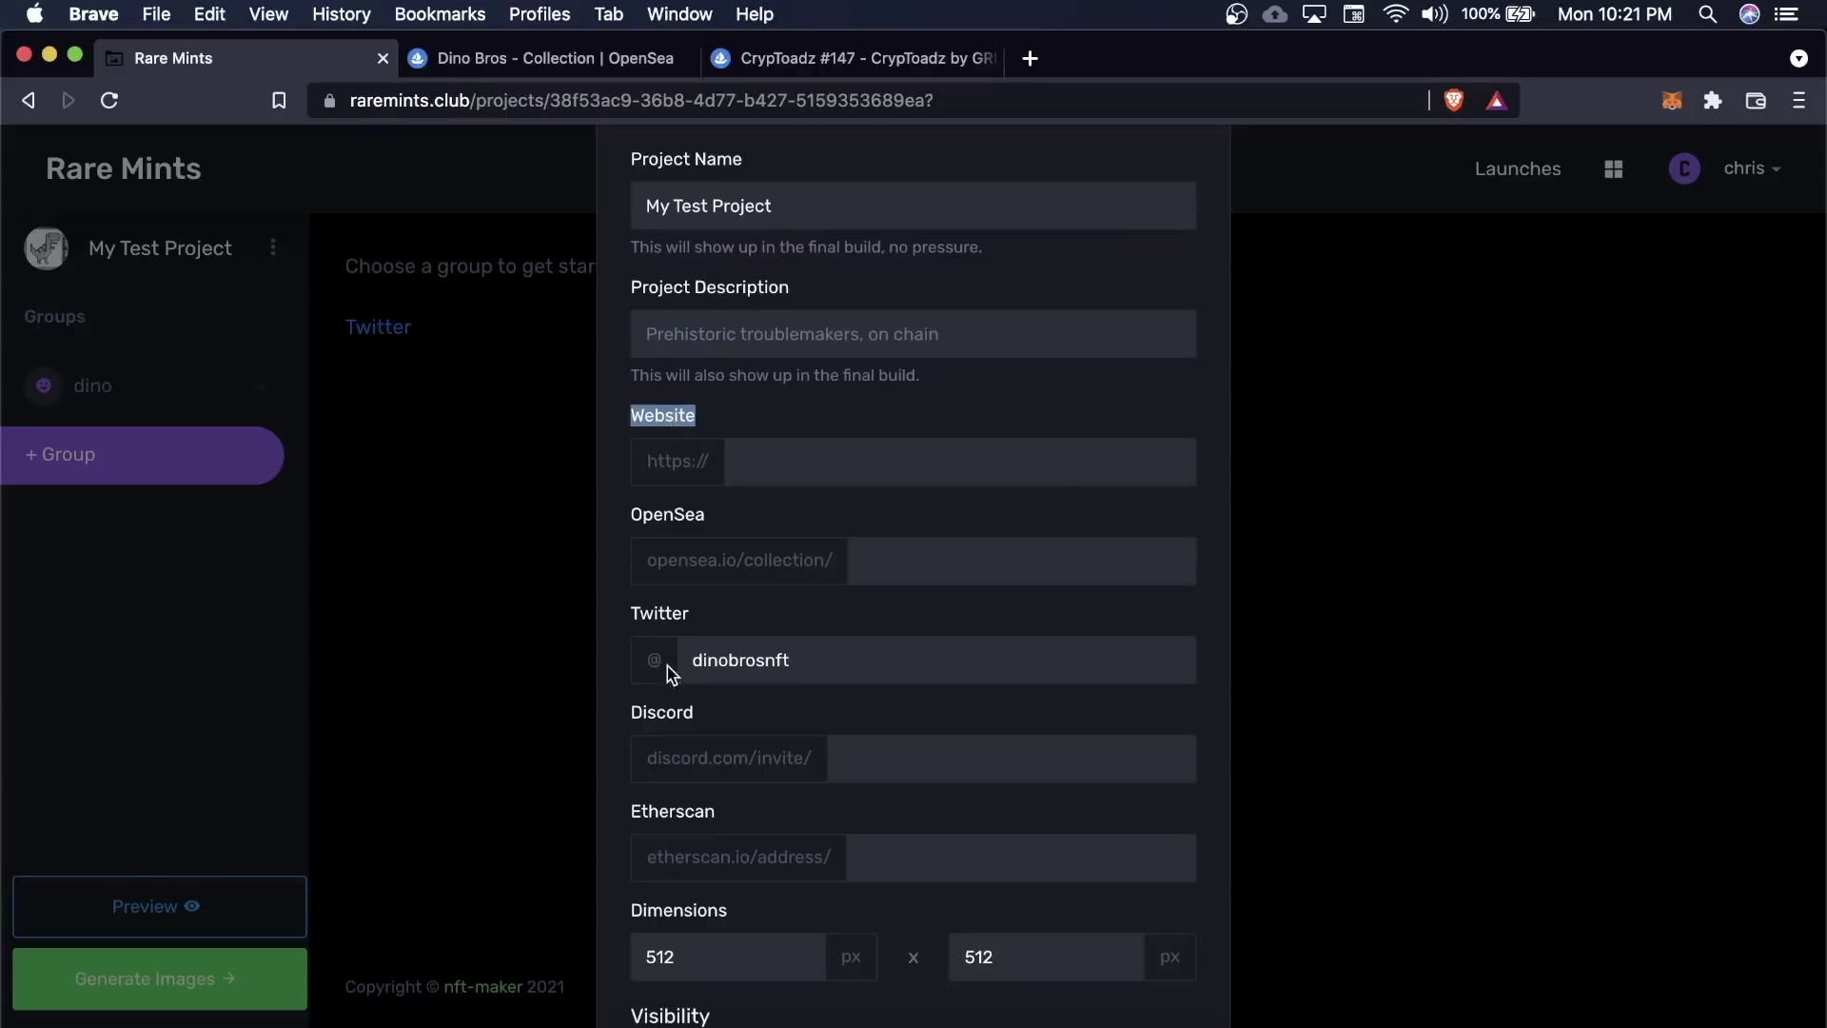
scroll(672, 824, down, 3)
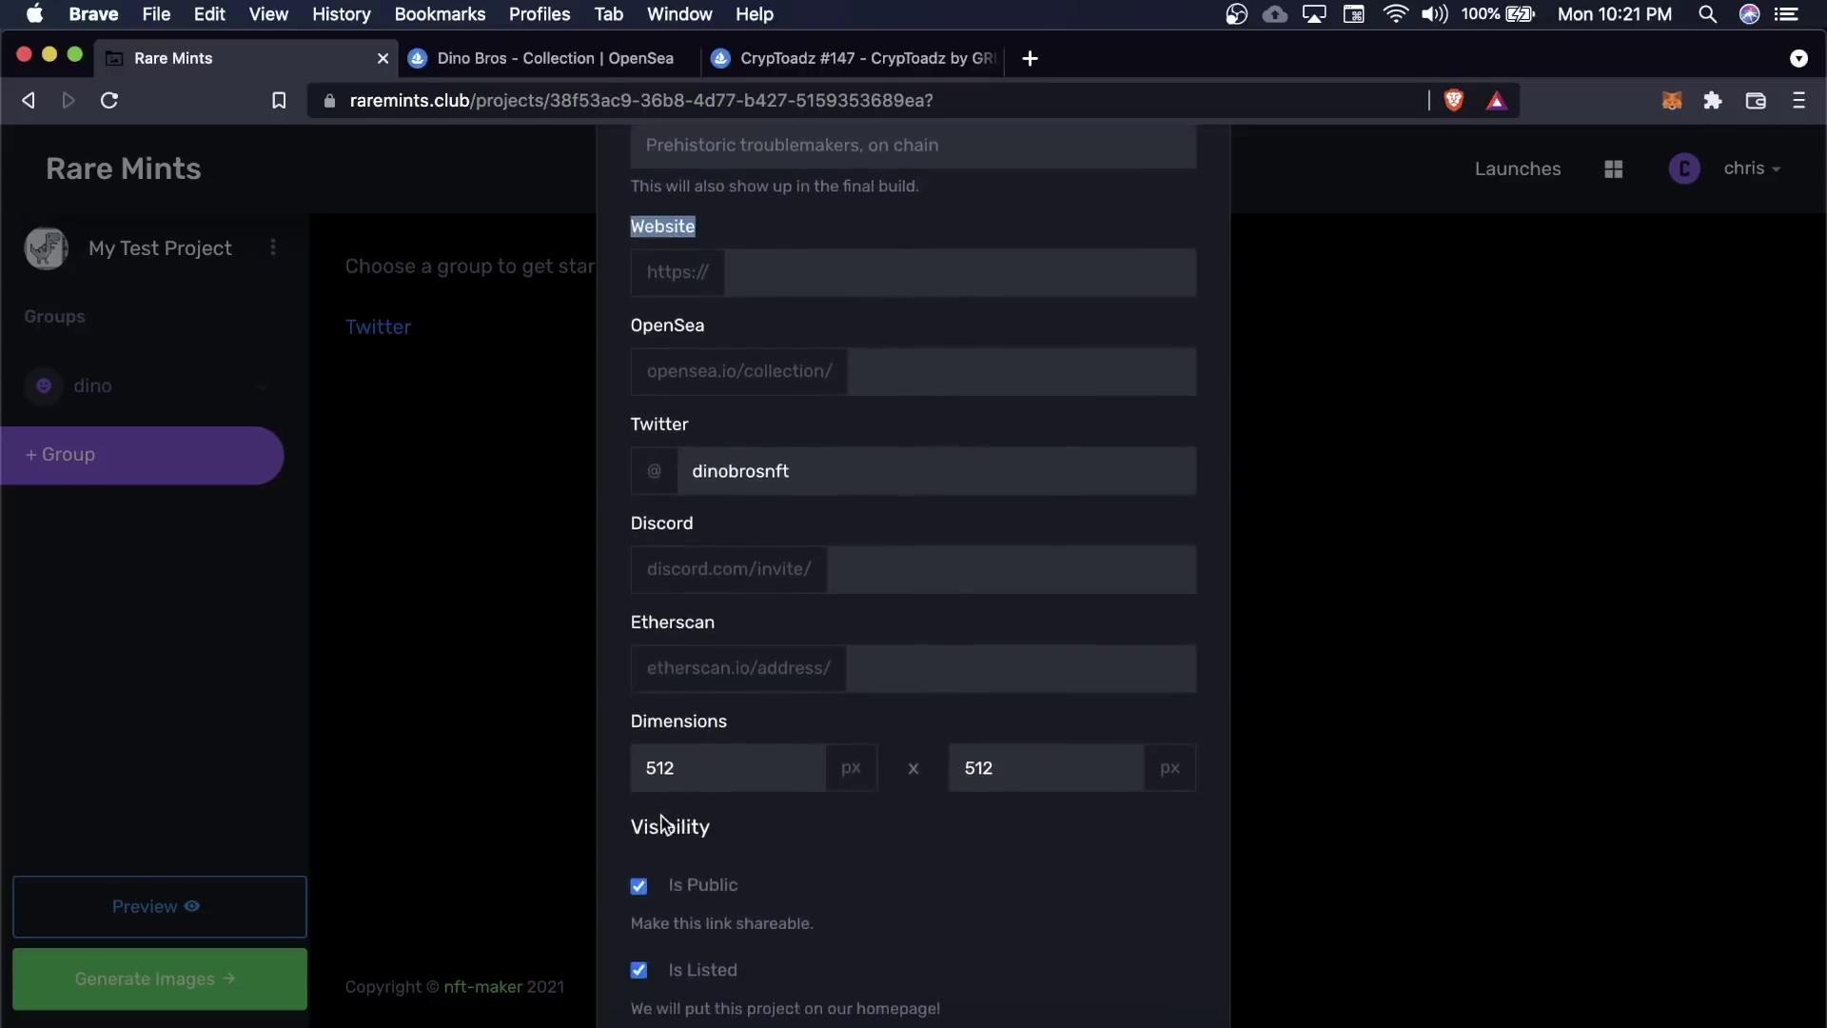
double_click(687, 636)
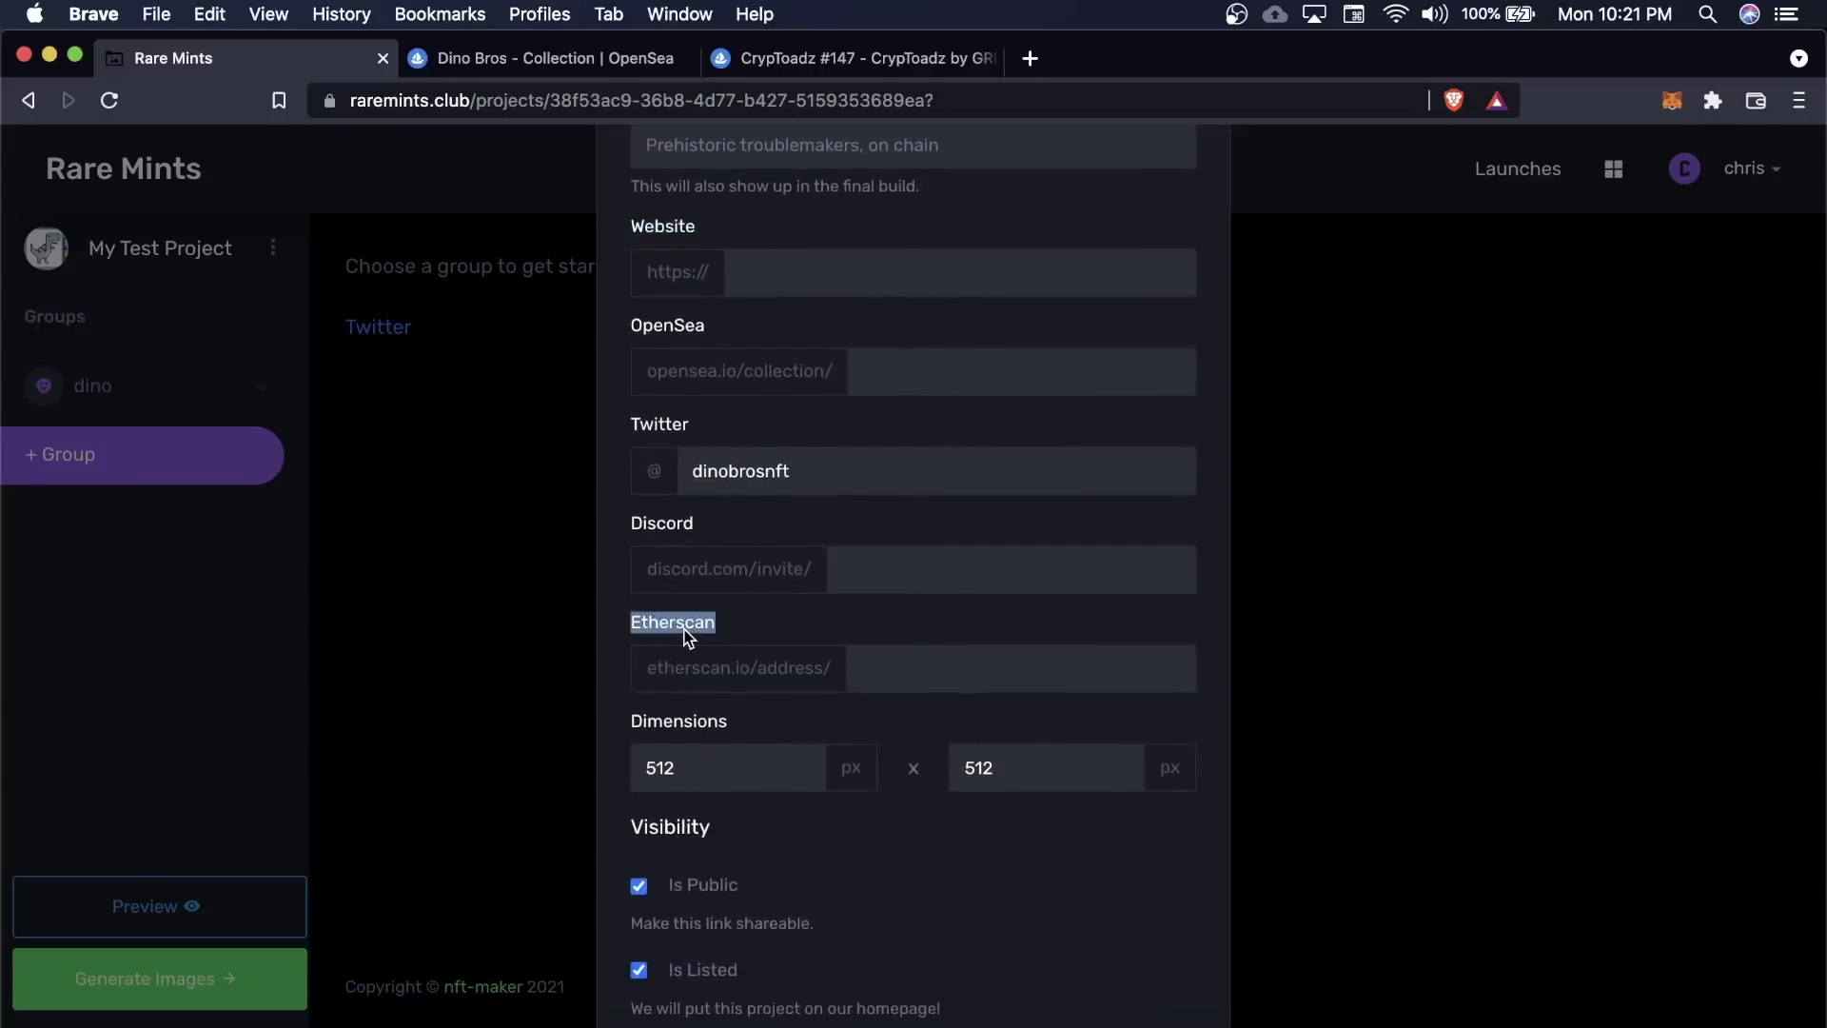
click(561, 635)
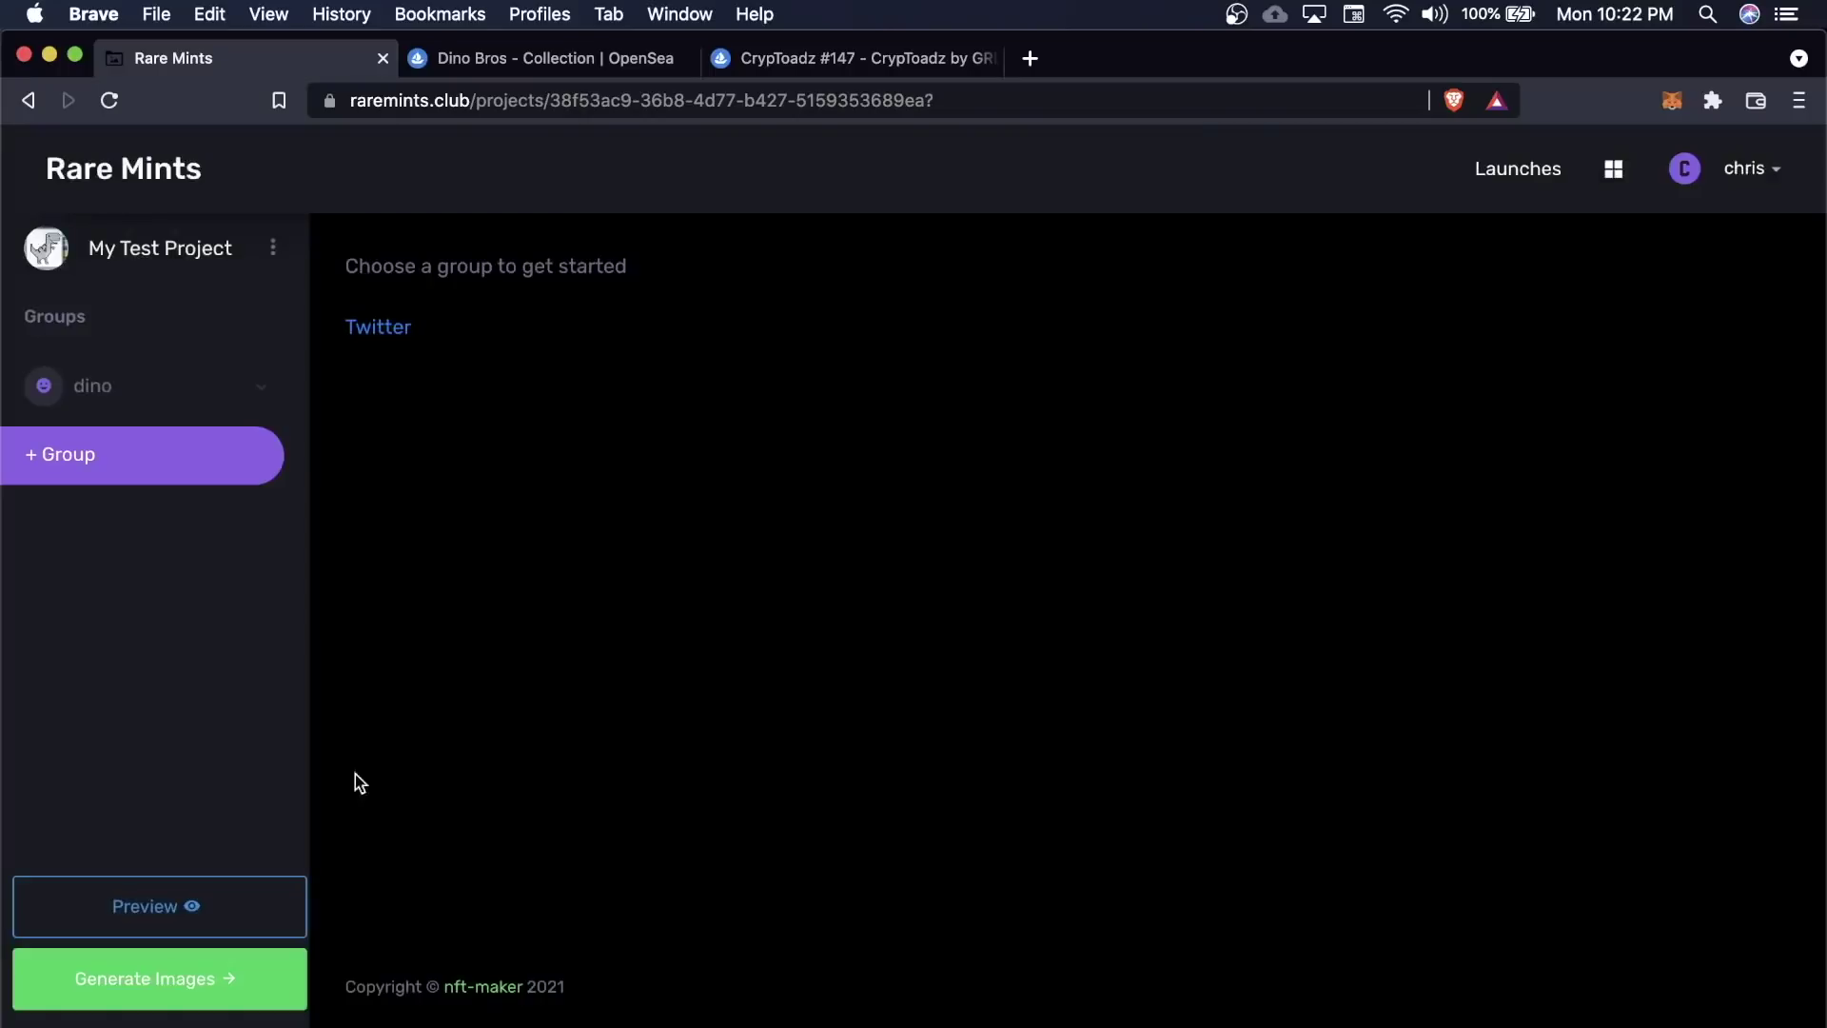
click(293, 962)
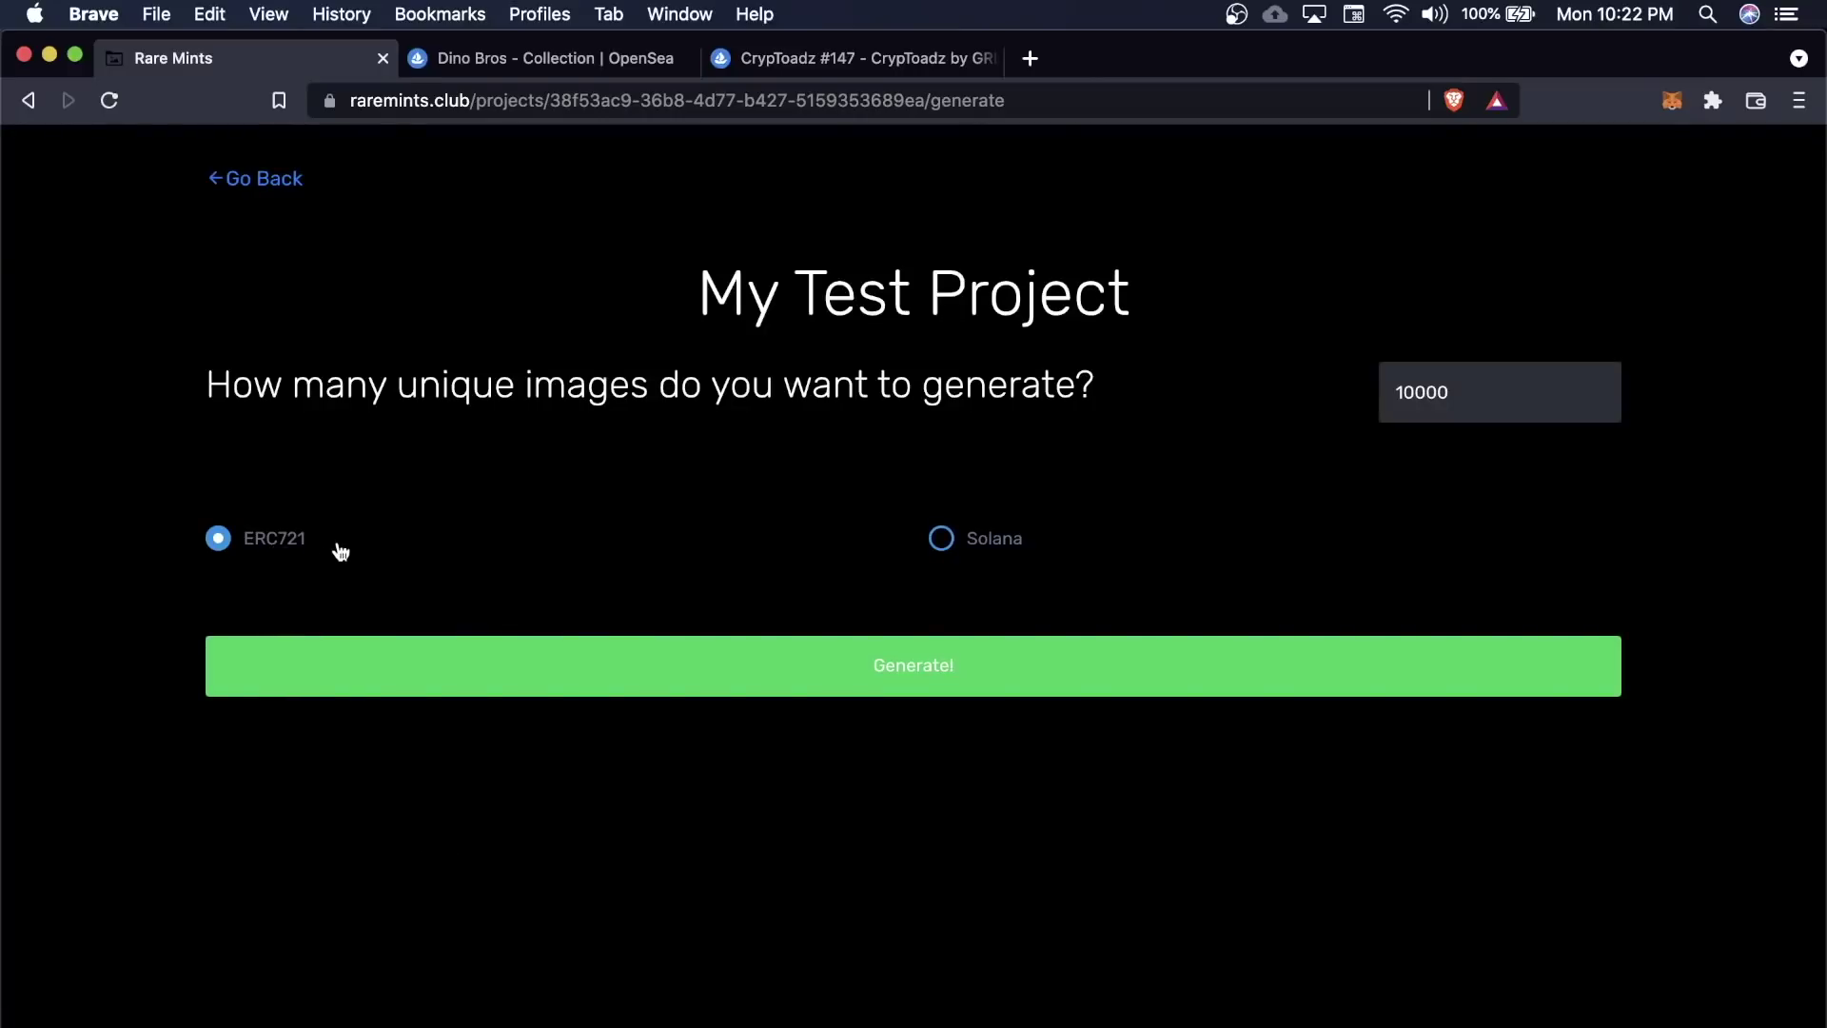
Highlight the ERC721 option on the 10000-image generation form, then clear the selection
drag(338, 544, 238, 539)
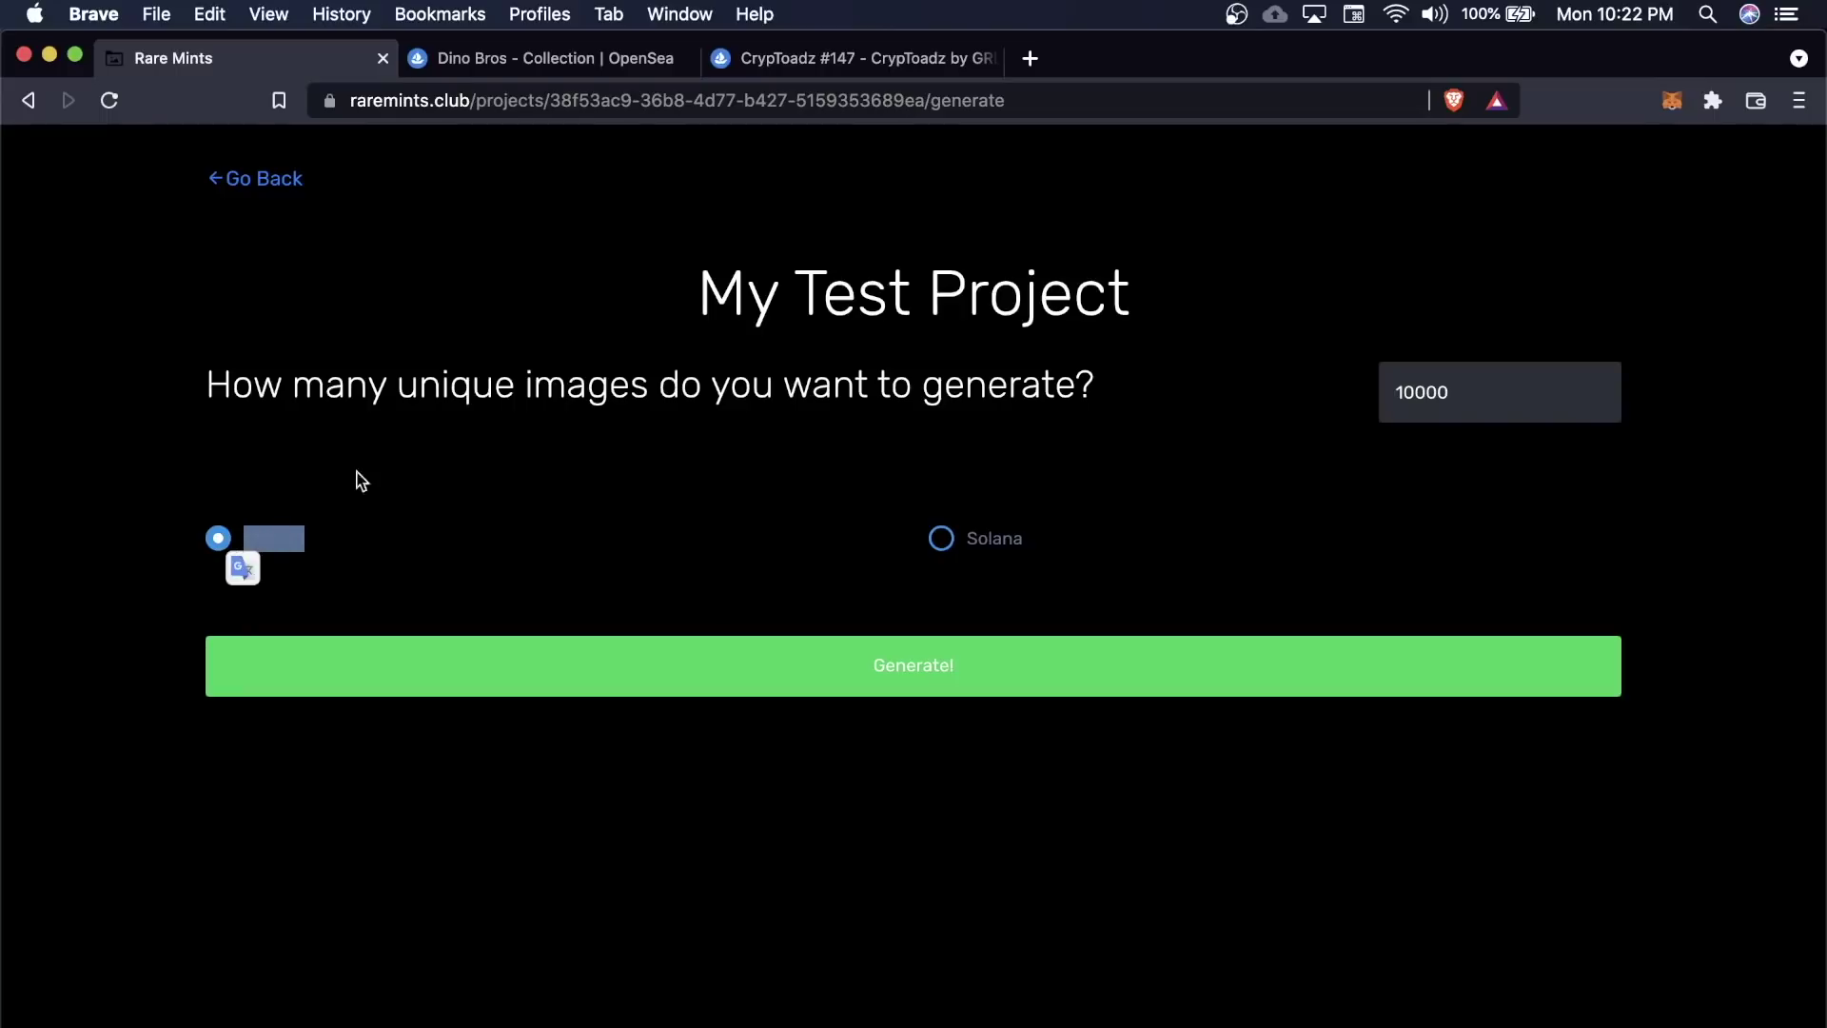
click(356, 471)
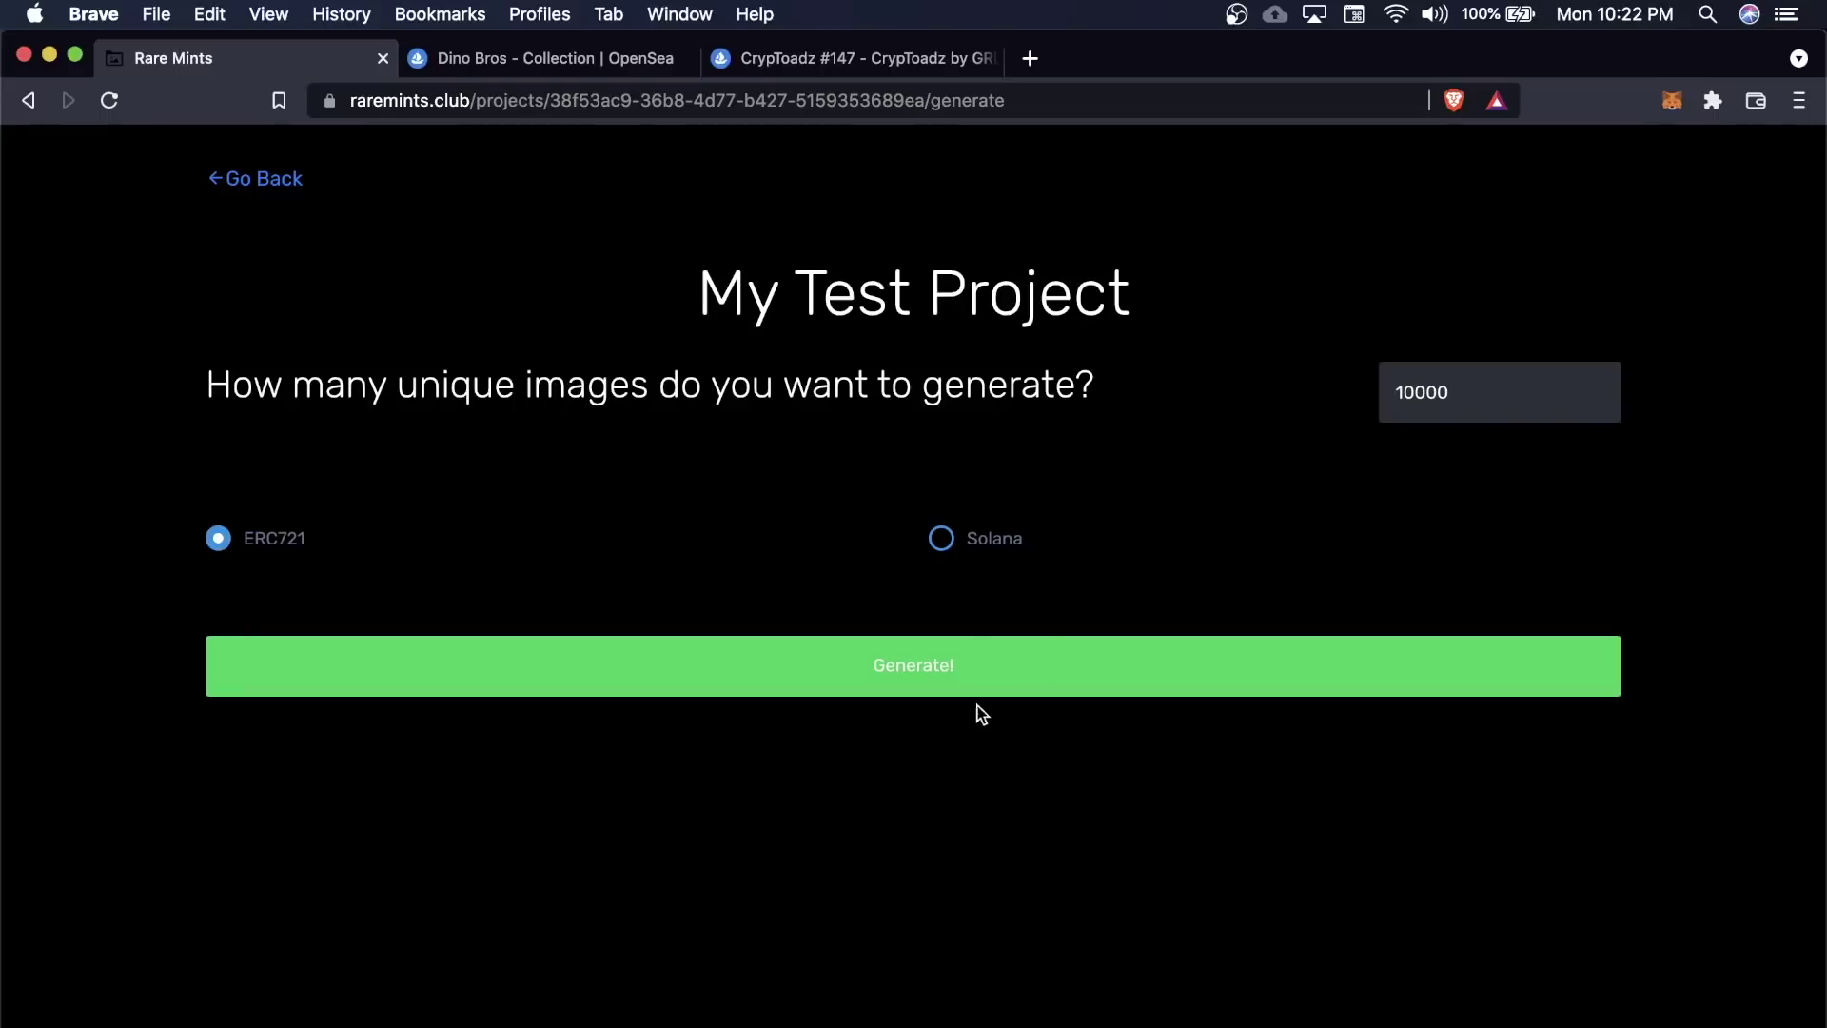
Preview dino images 3.png and 9.png in My Test Project's images folder, then return to Brave
click(368, 1010)
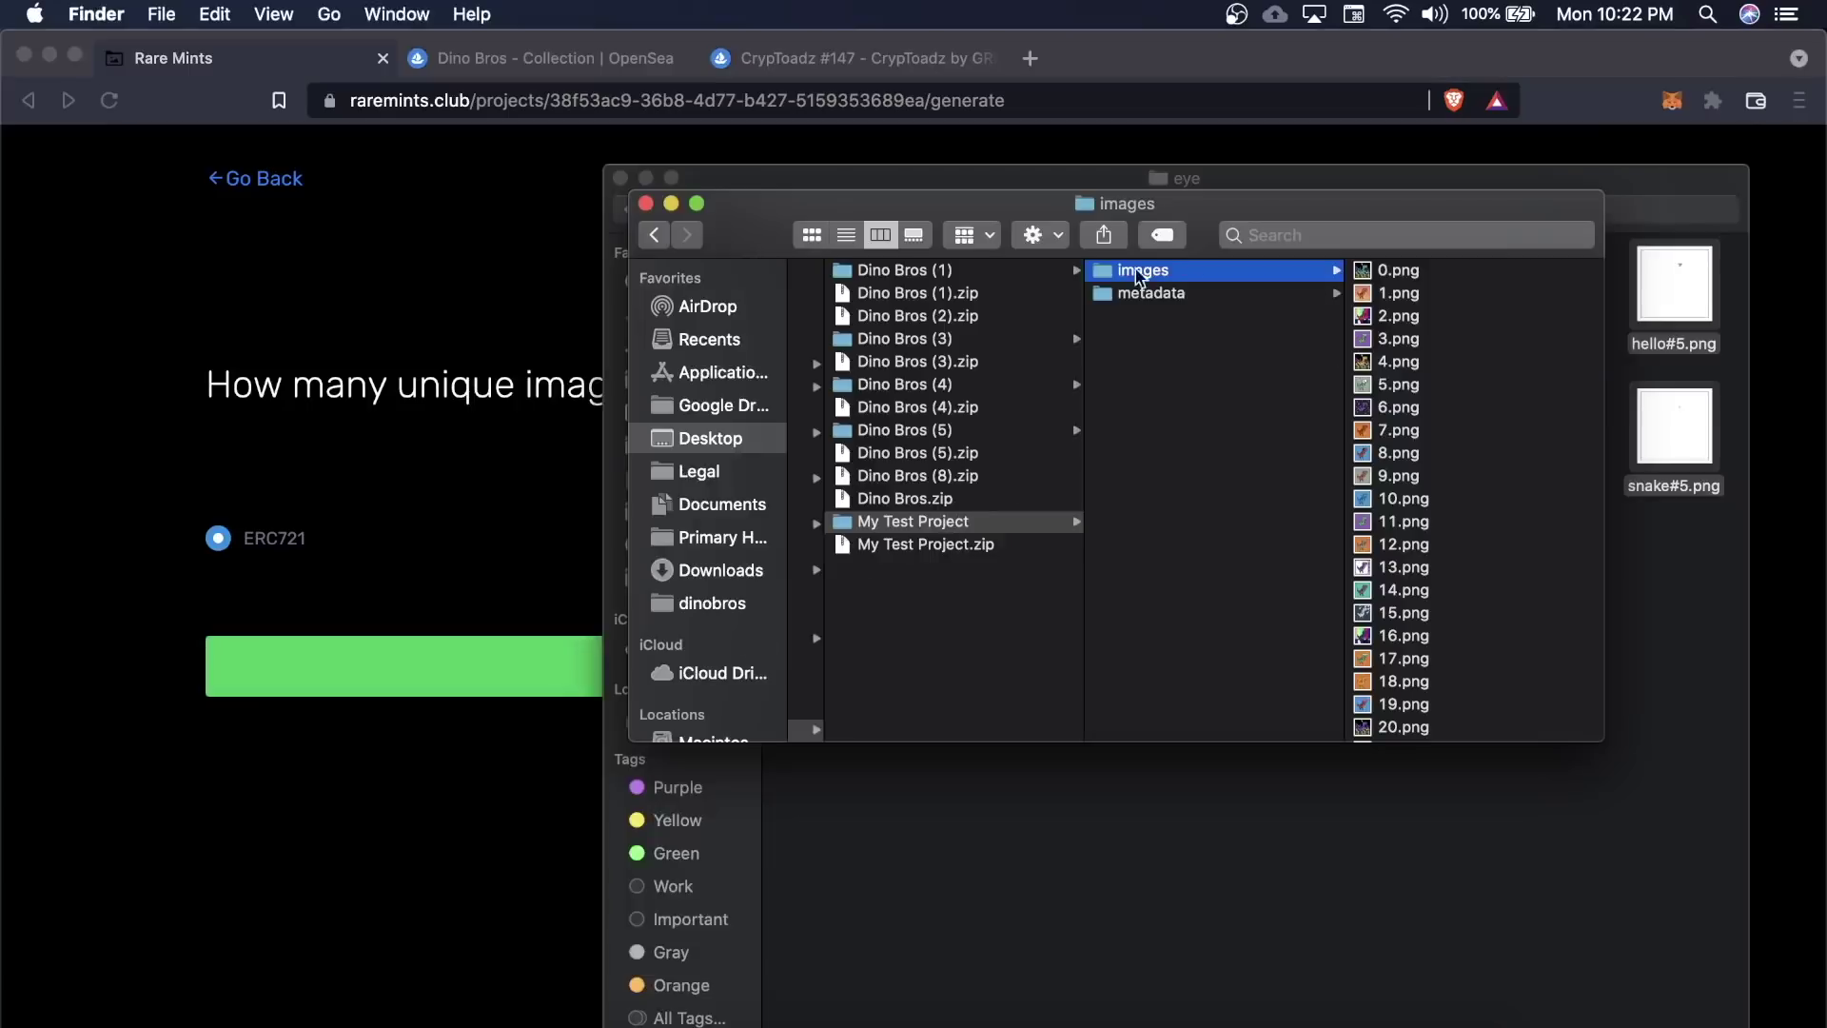
click(957, 521)
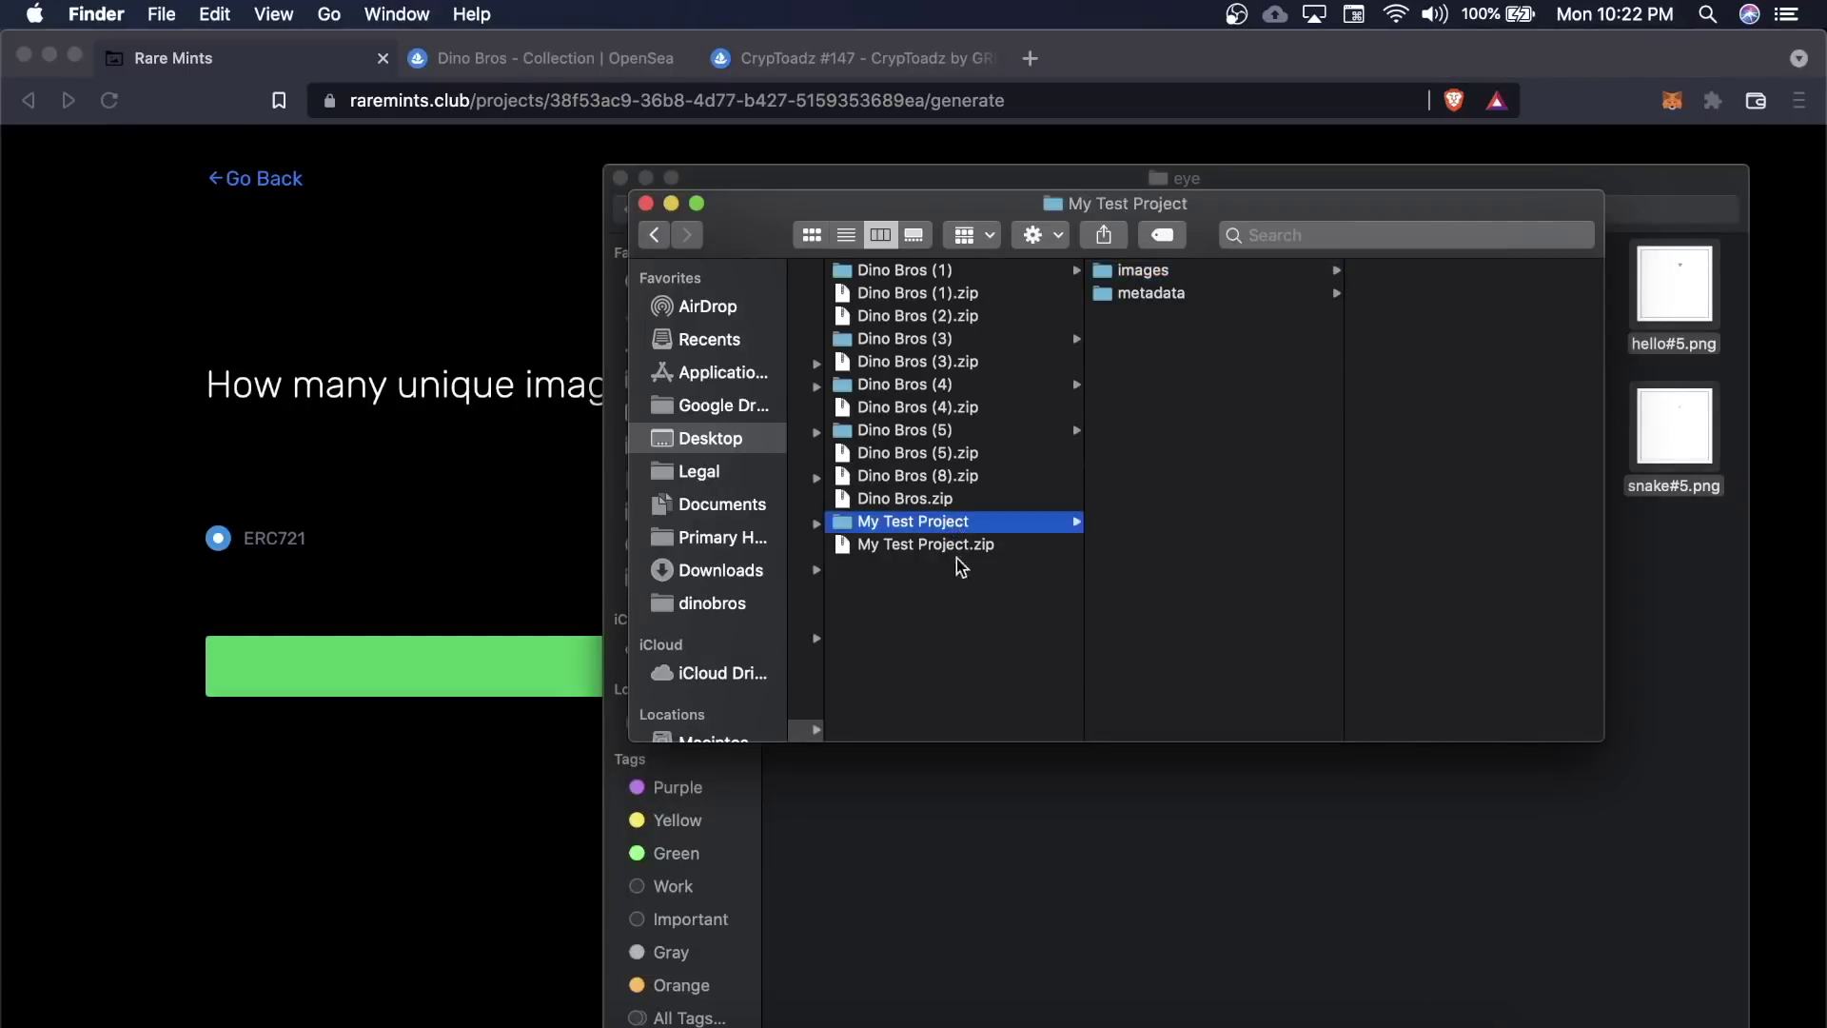
click(1164, 276)
click(1418, 339)
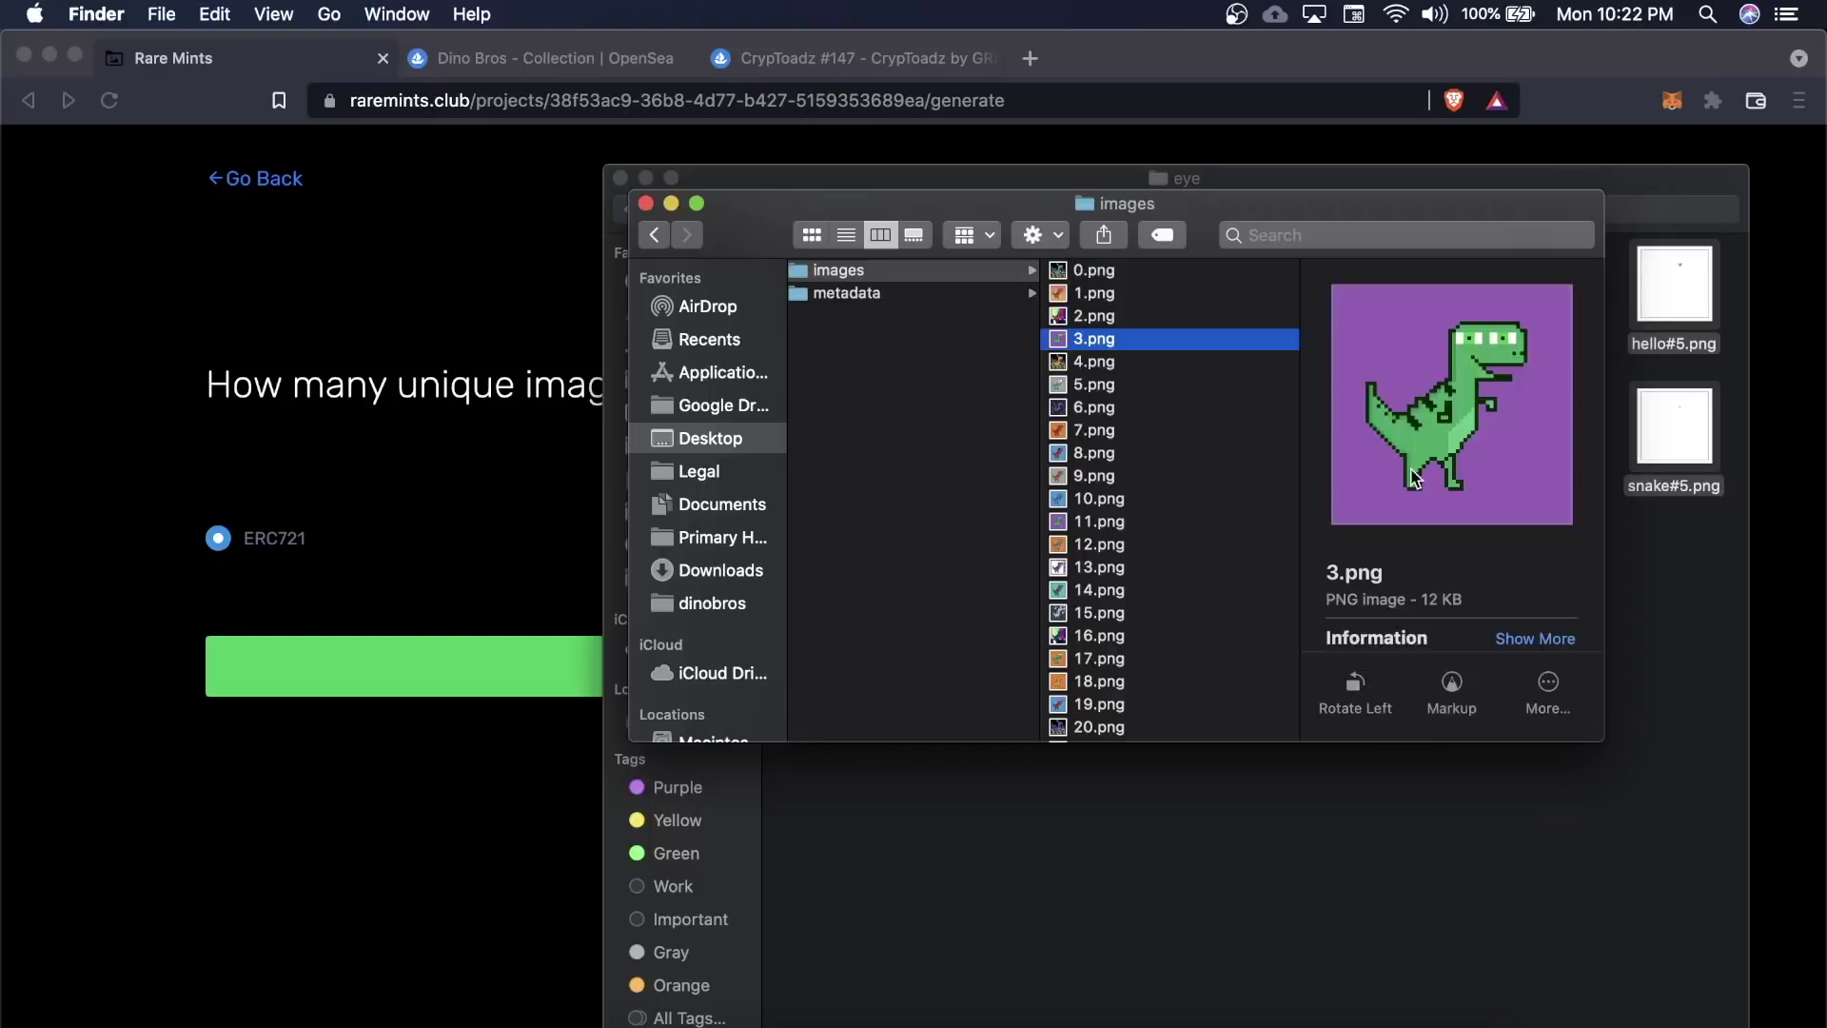
click(1178, 478)
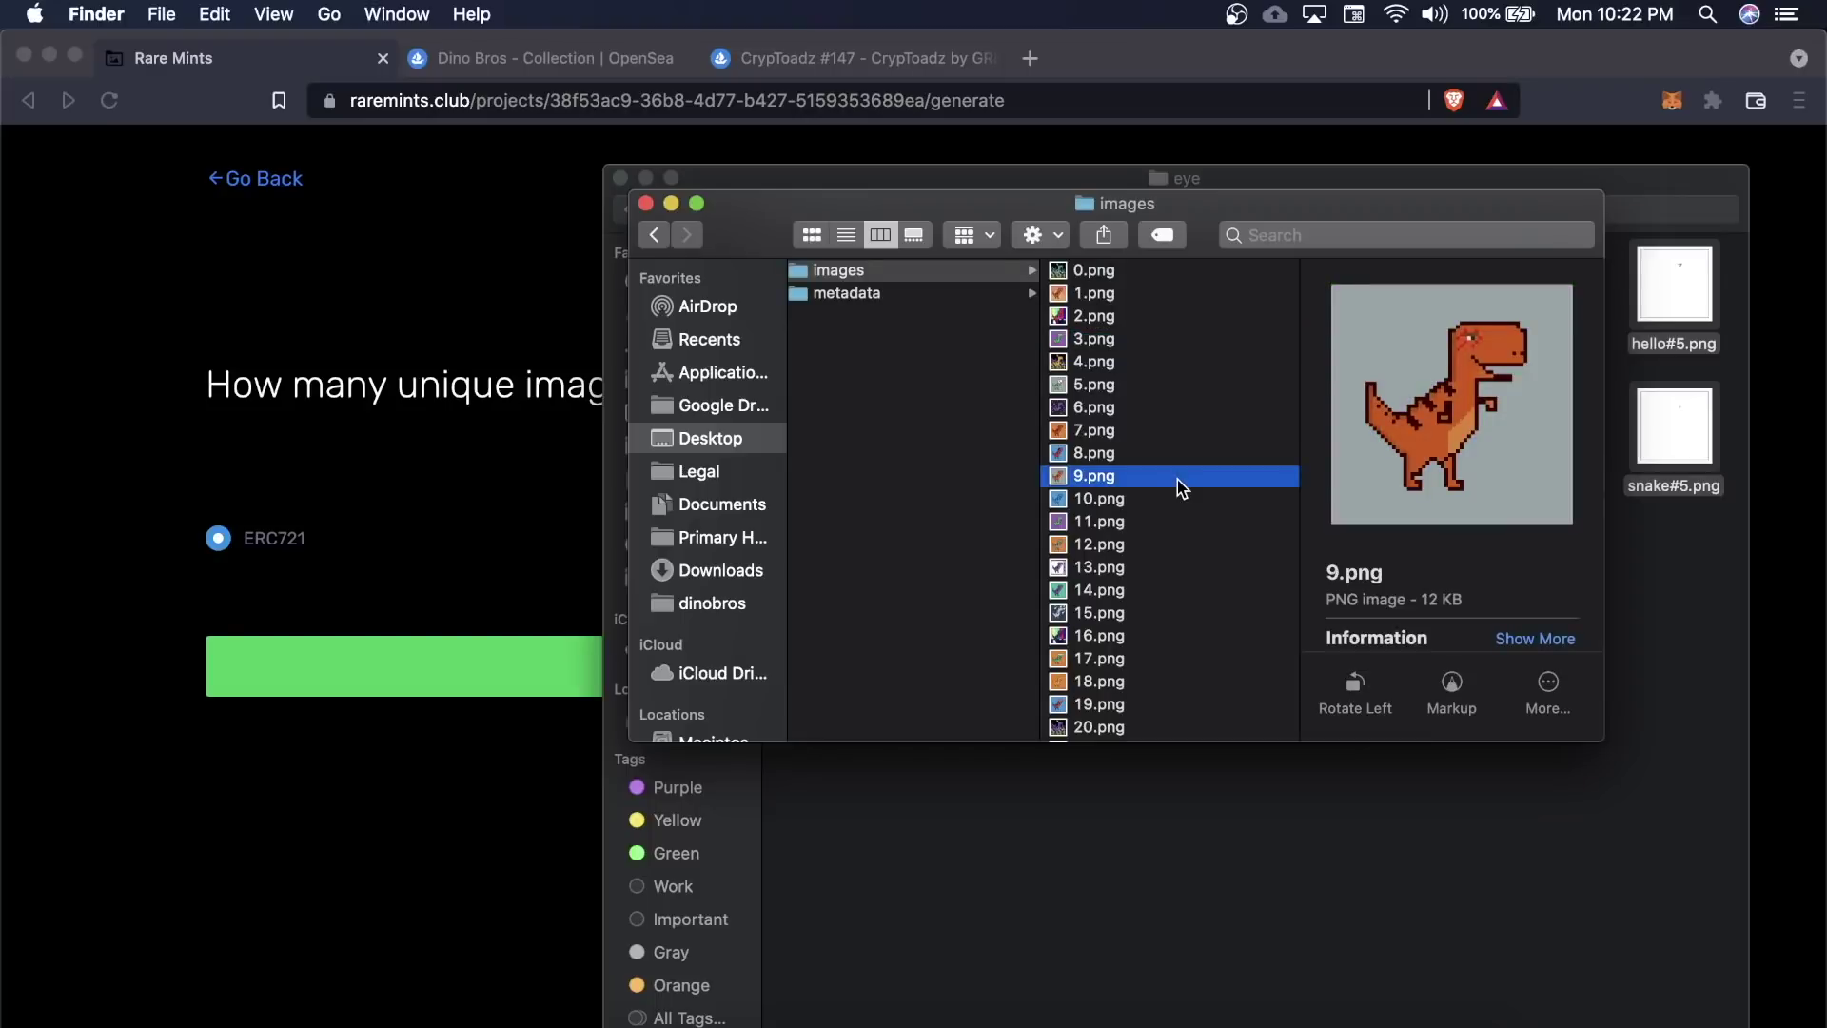
click(300, 489)
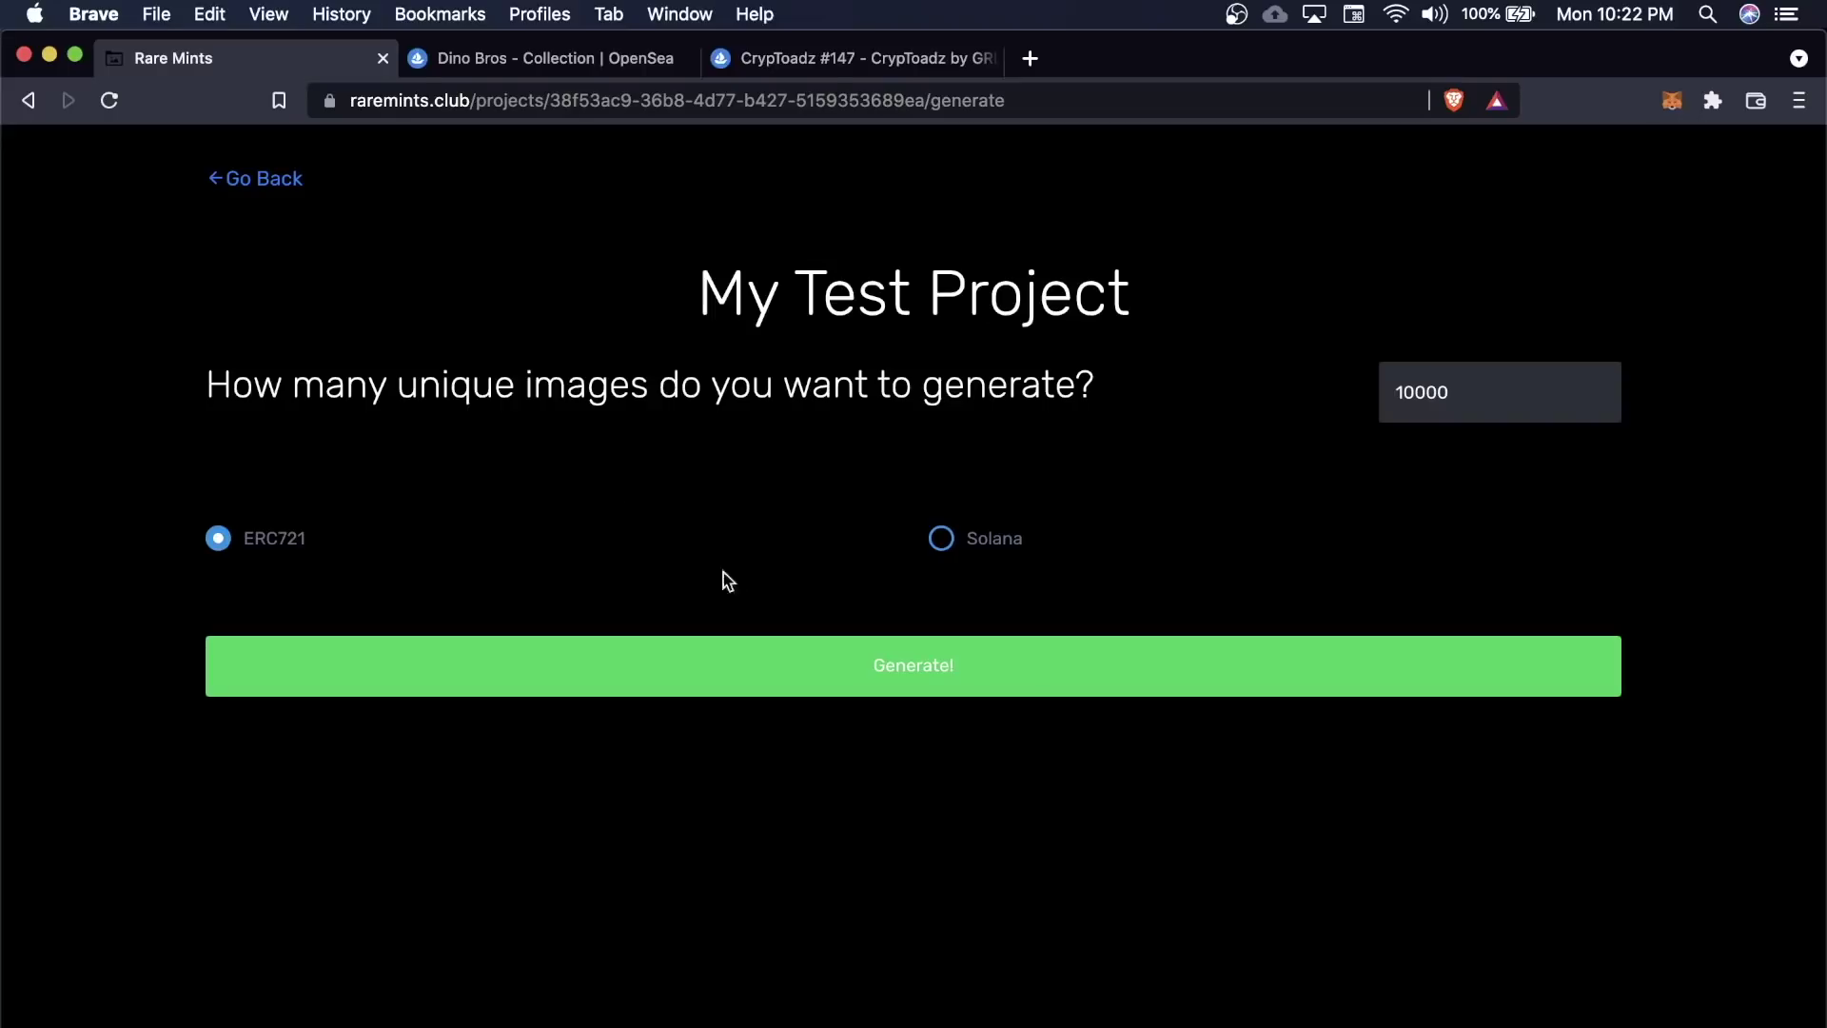
Use ← Go Back on the generate page to return to My Test Project's editor
click(285, 180)
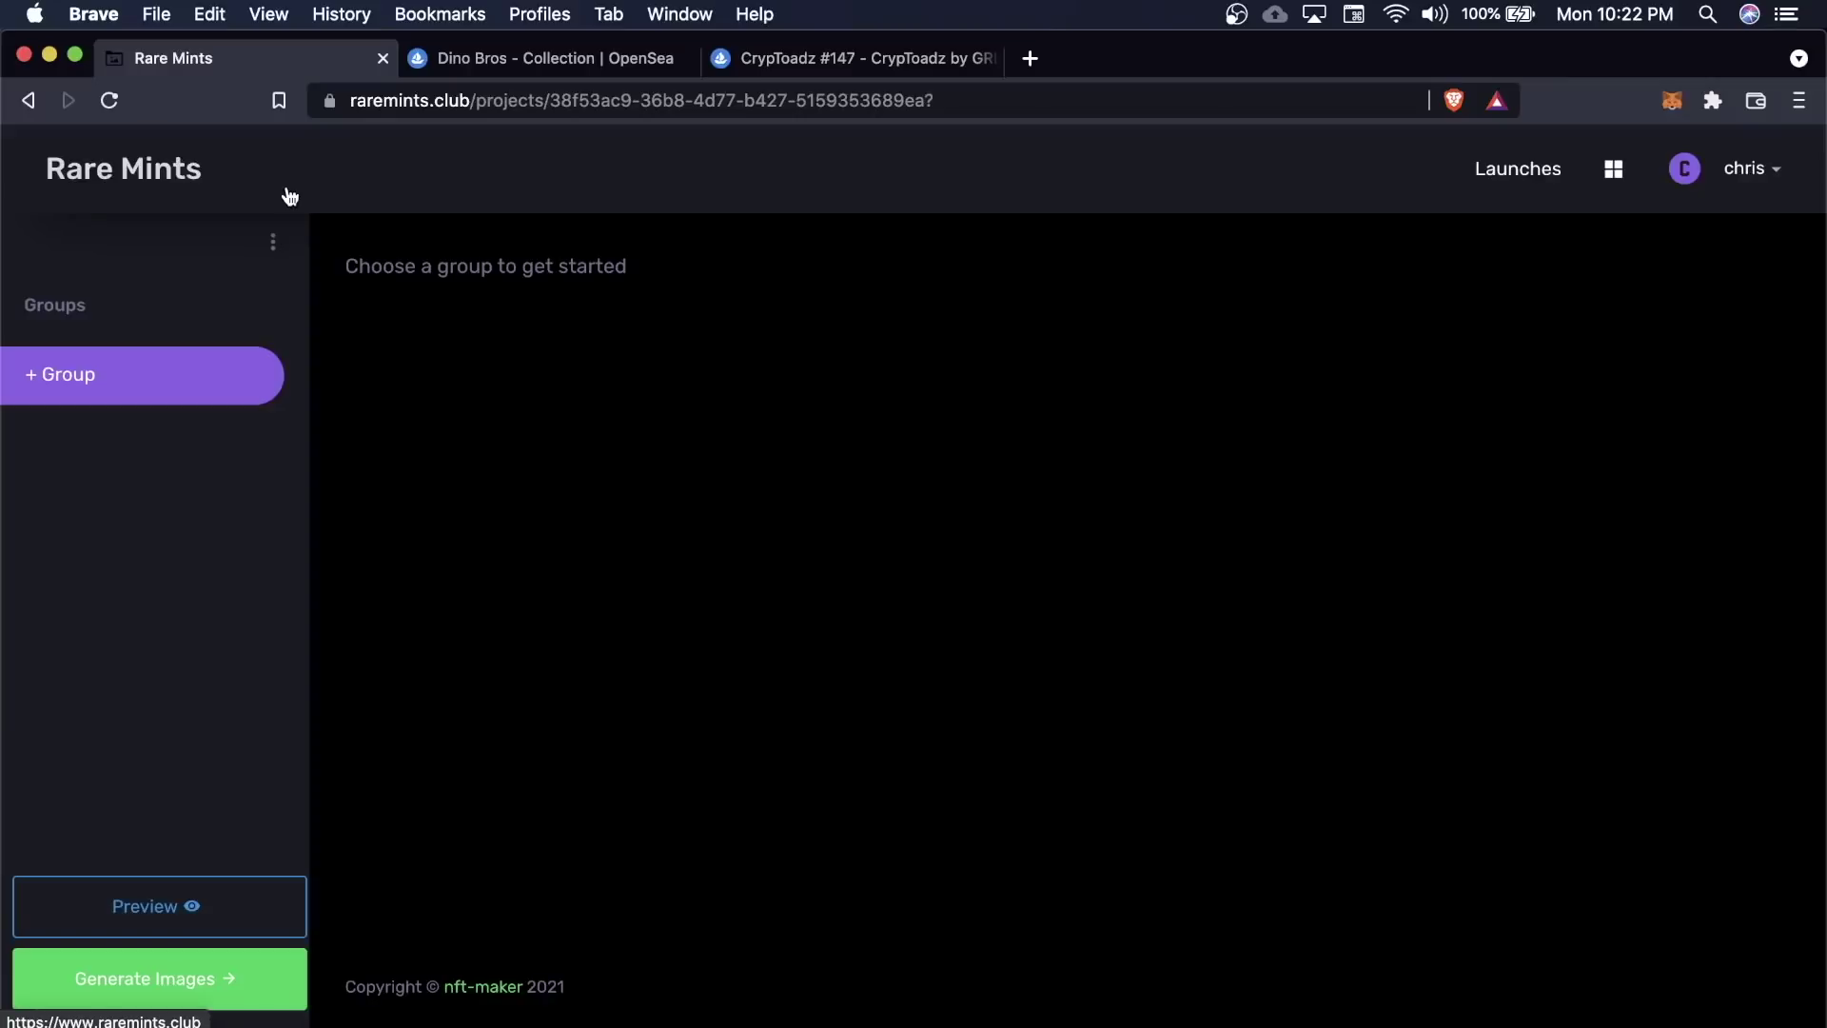